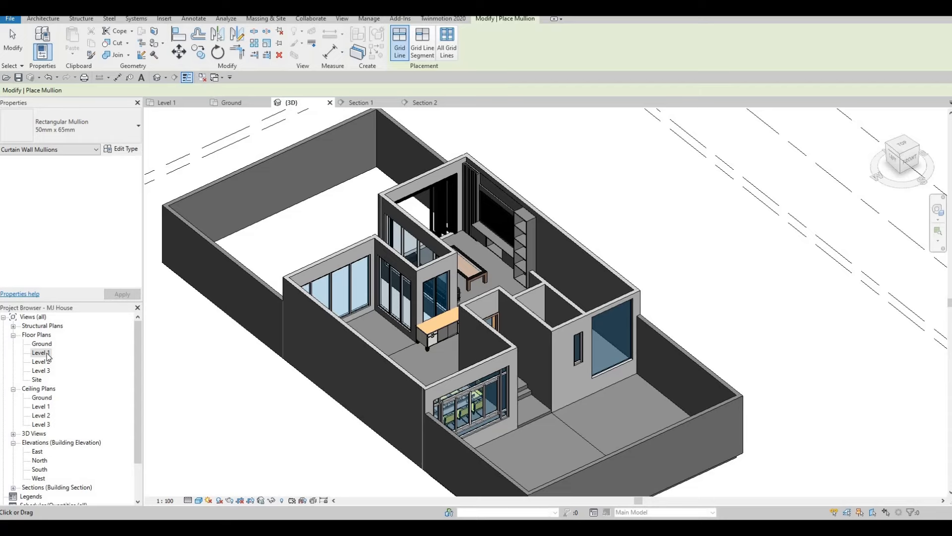
# Open the Level 1 floor plan and examine the curtain wall along grid D.
pyautogui.doubleClick(40, 353)
pyautogui.moveTo(285, 139); pyautogui.dragTo(300, 192, button='middle')
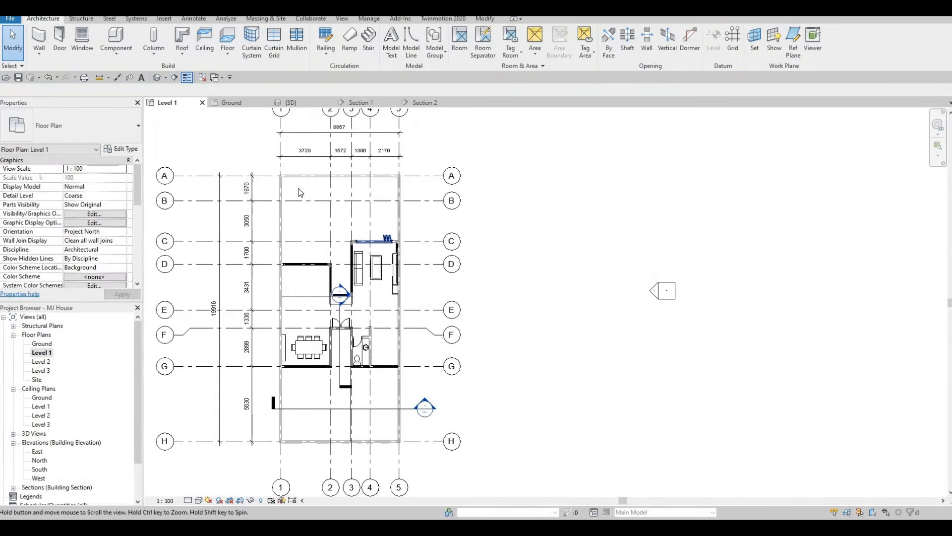
pyautogui.scroll(5, 280, 260)
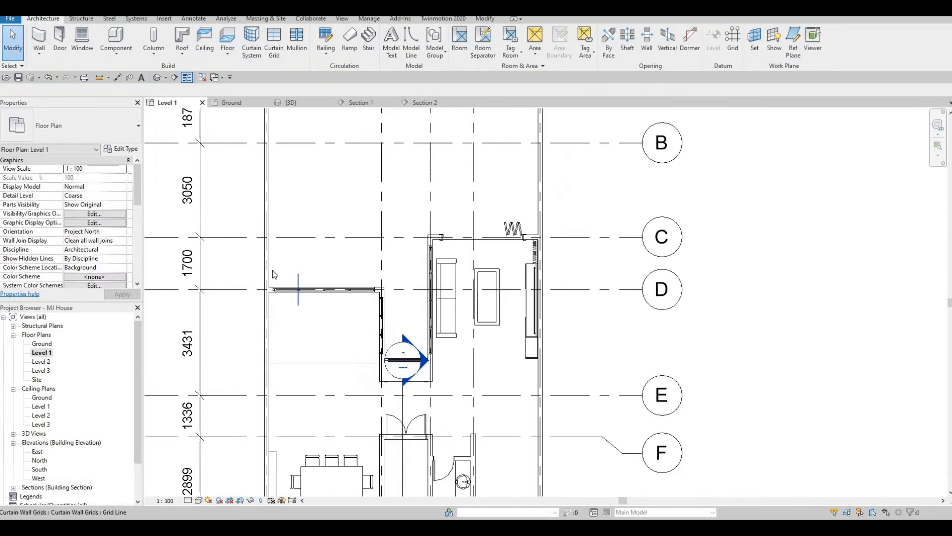
pyautogui.scroll(5, 273, 272)
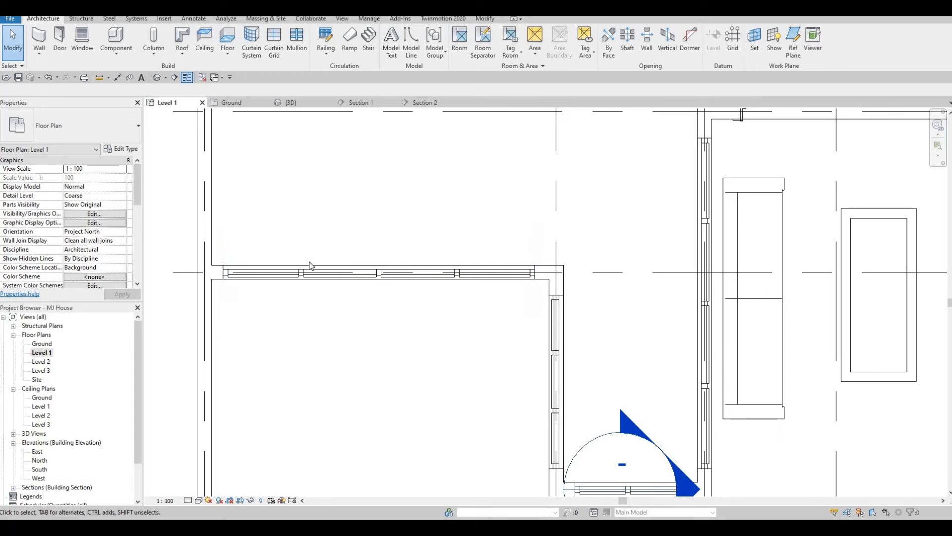
pyautogui.scroll(-2, 330, 270)
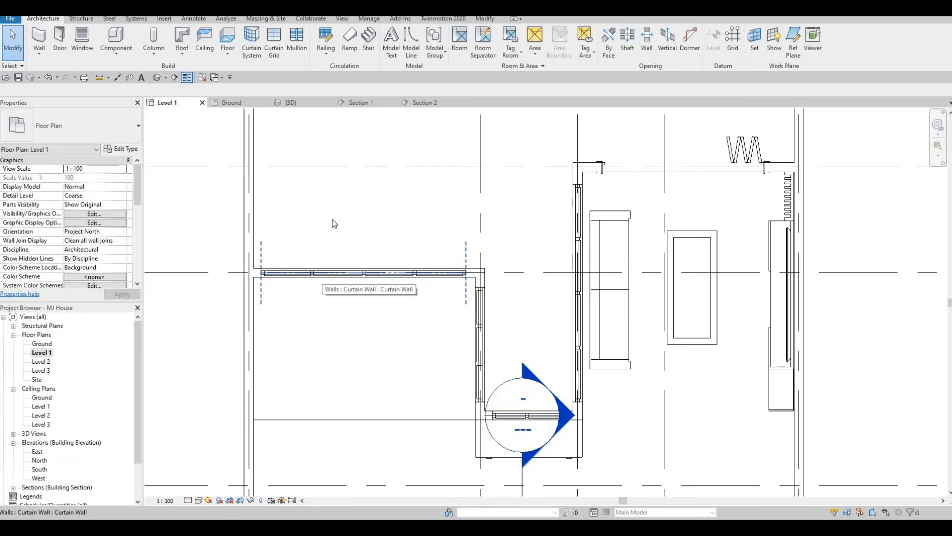
pyautogui.scroll(-3, 337, 290)
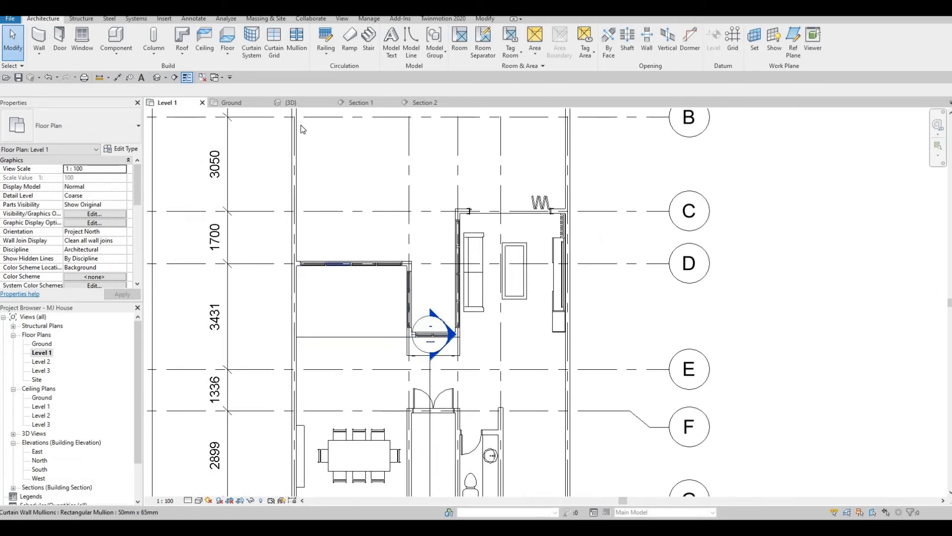
# Delete the four-panel curtain wall from the exterior wall along grid D, working in the 3D view.
pyautogui.click(293, 103)
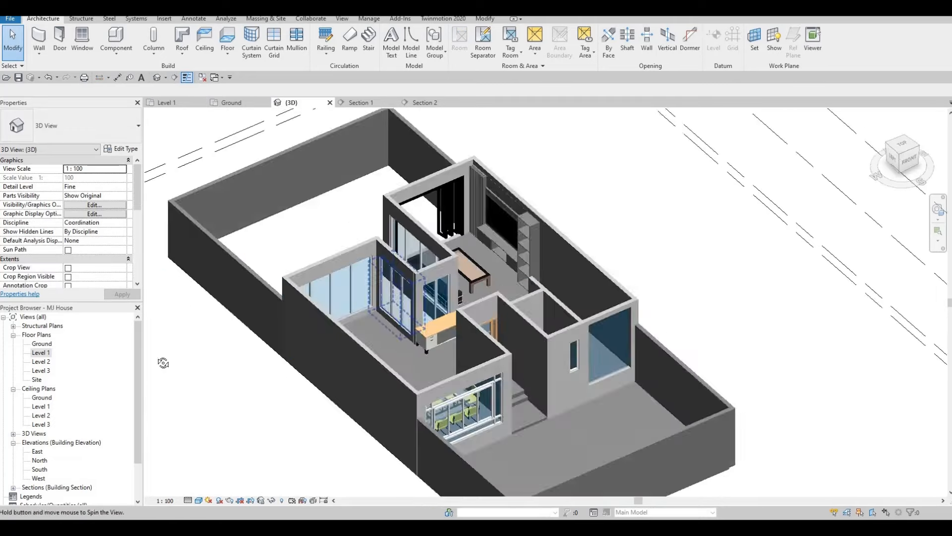
pyautogui.scroll(3, 191, 347)
pyautogui.keyDown('shift'); pyautogui.moveTo(188, 349); pyautogui.dragTo(191, 283, button='middle'); pyautogui.keyUp('shift')
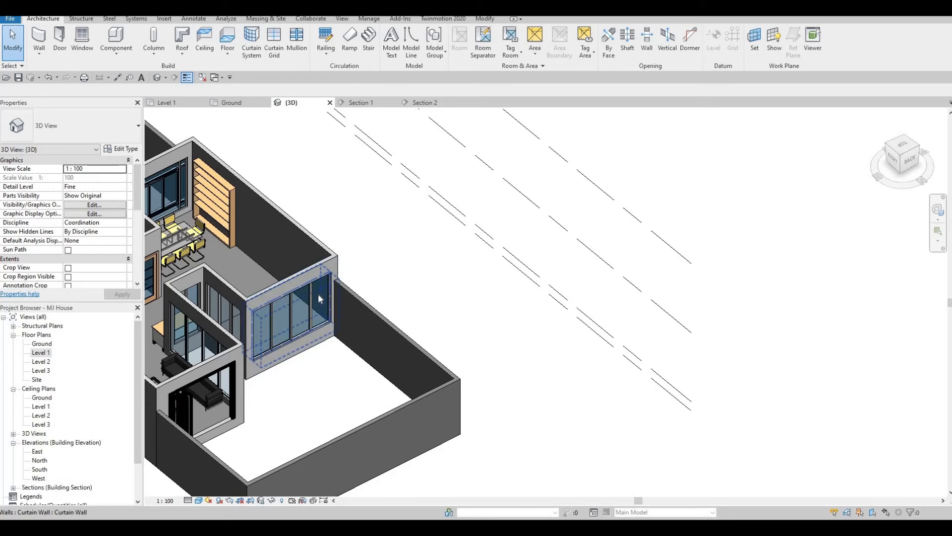
pyautogui.scroll(2, 328, 270)
pyautogui.click(325, 273)
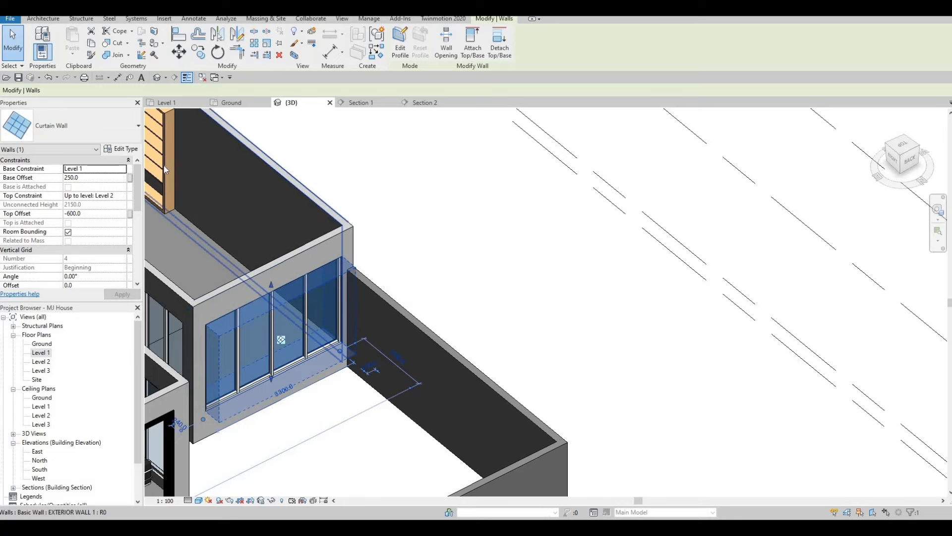
pyautogui.moveTo(256, 225); pyautogui.dragTo(336, 249, button='middle')
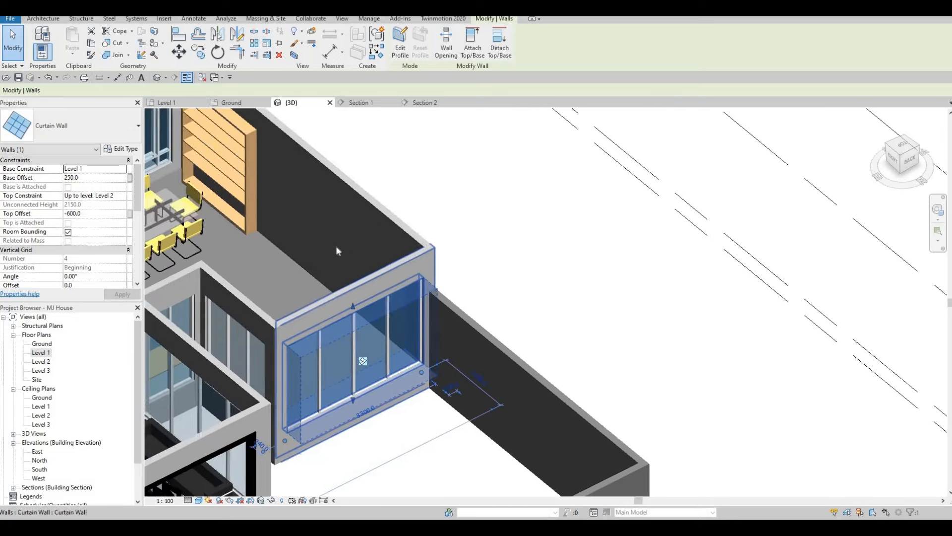
pyautogui.scroll(-1, 361, 264)
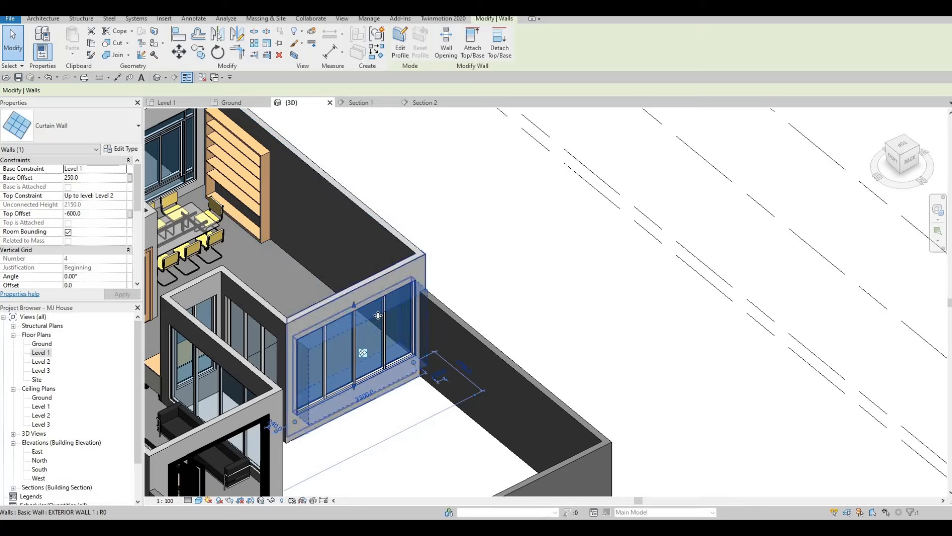
pyautogui.press('Delete')
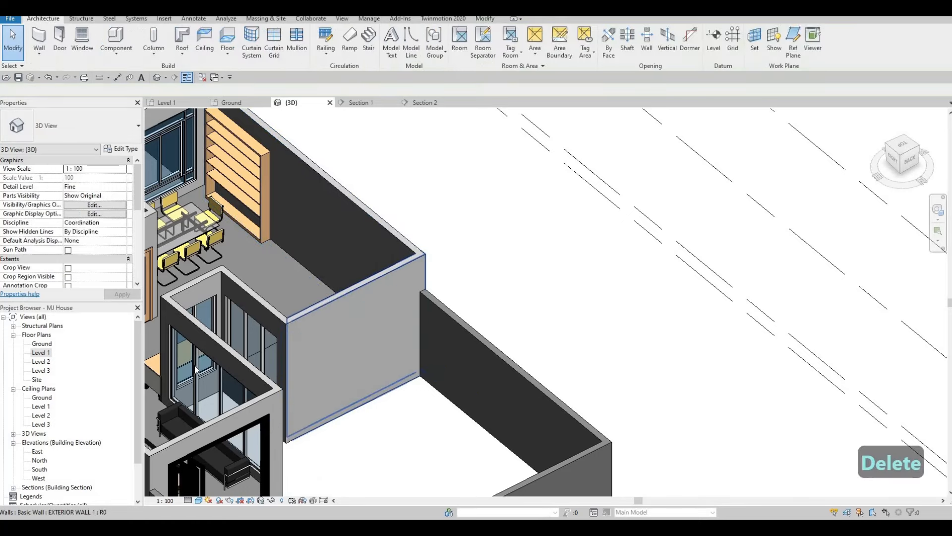
# On the Level 1 plan, draw a 2000 mm curtain wall matching the adjacent one along grid D, starting 1500 mm from grid 1.
pyautogui.hotkey('ctrl', 'Tab')
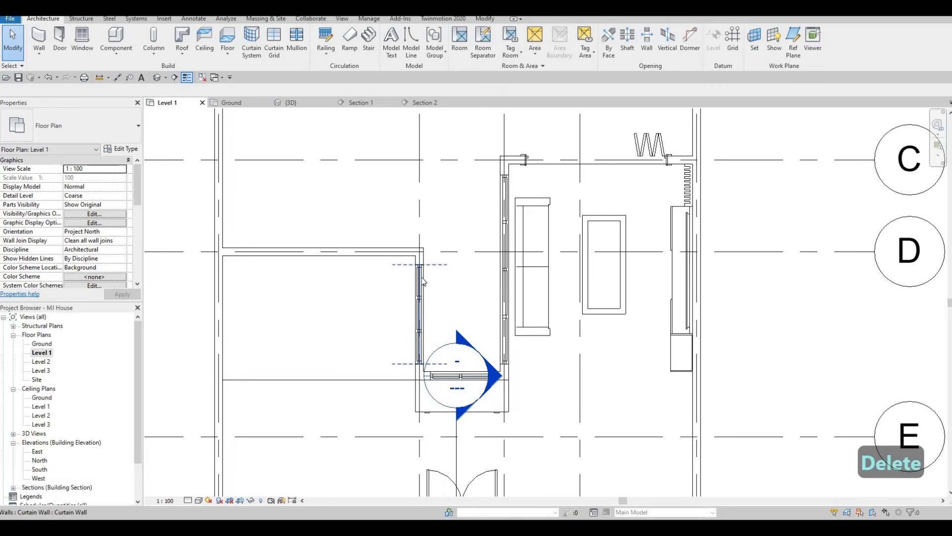
pyautogui.click(423, 282)
pyautogui.press('c')
pyautogui.press('s')
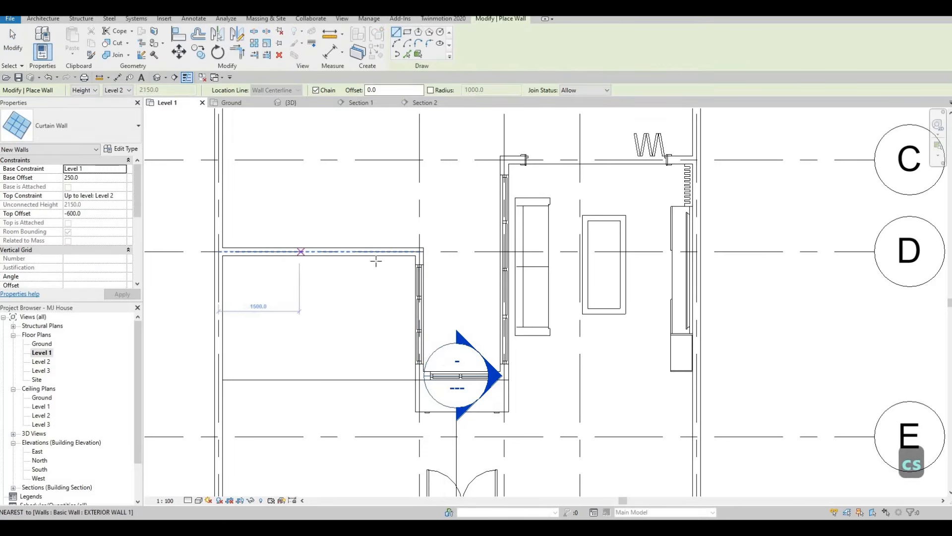
pyautogui.click(300, 251)
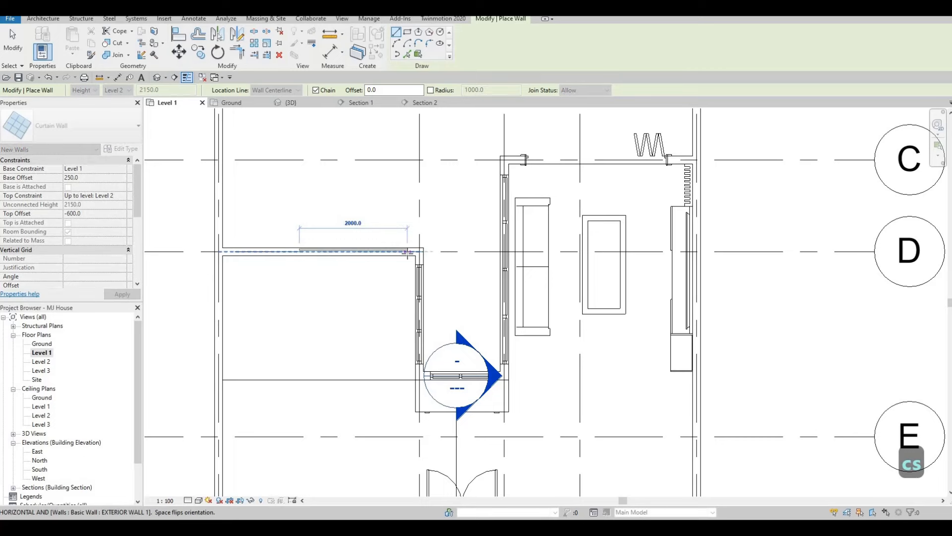
pyautogui.click(409, 253)
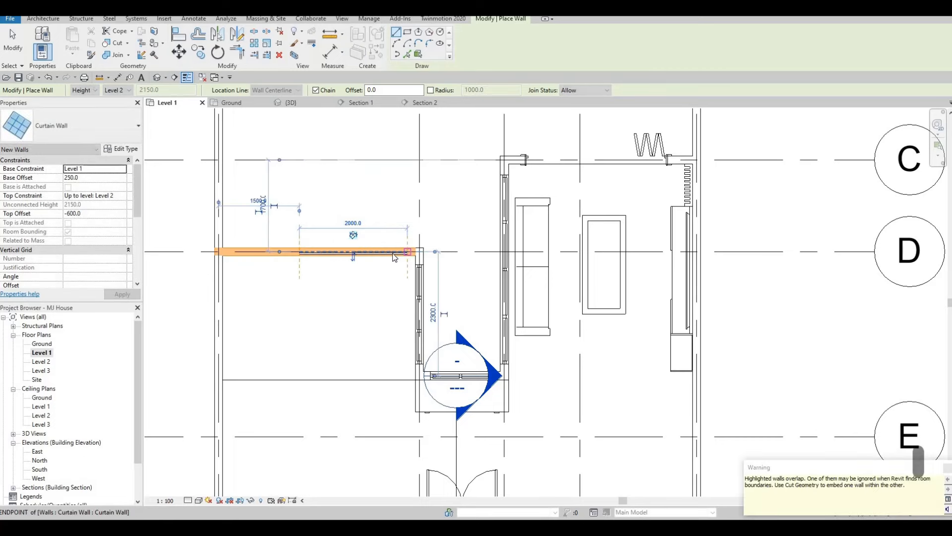
pyautogui.press('Escape')
pyautogui.press('Escape')
pyautogui.press('Escape')
# Cut the exterior wall along grid D with the new curtain wall using Cut Geometry.
pyautogui.scroll(3, 348, 248)
pyautogui.scroll(-3, 245, 253)
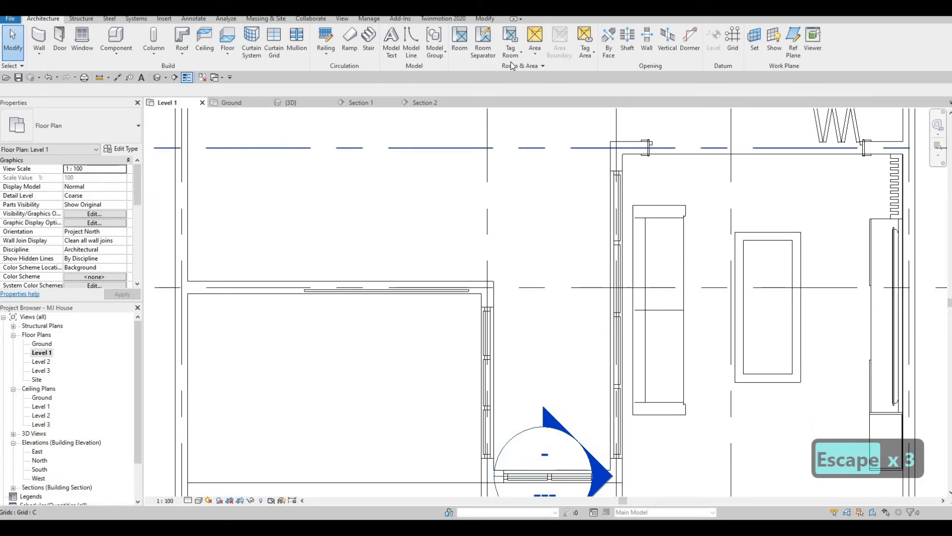
pyautogui.scroll(-13, 184, 58)
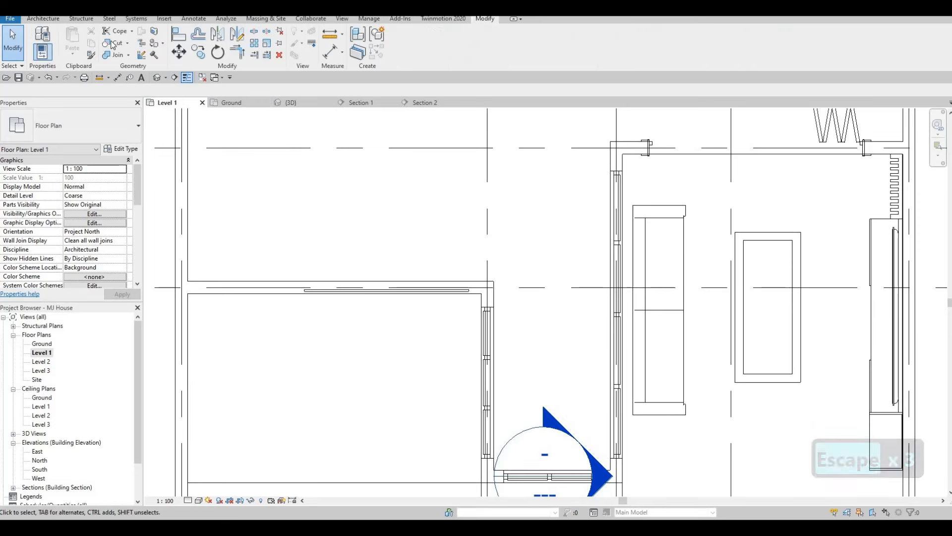
pyautogui.click(115, 42)
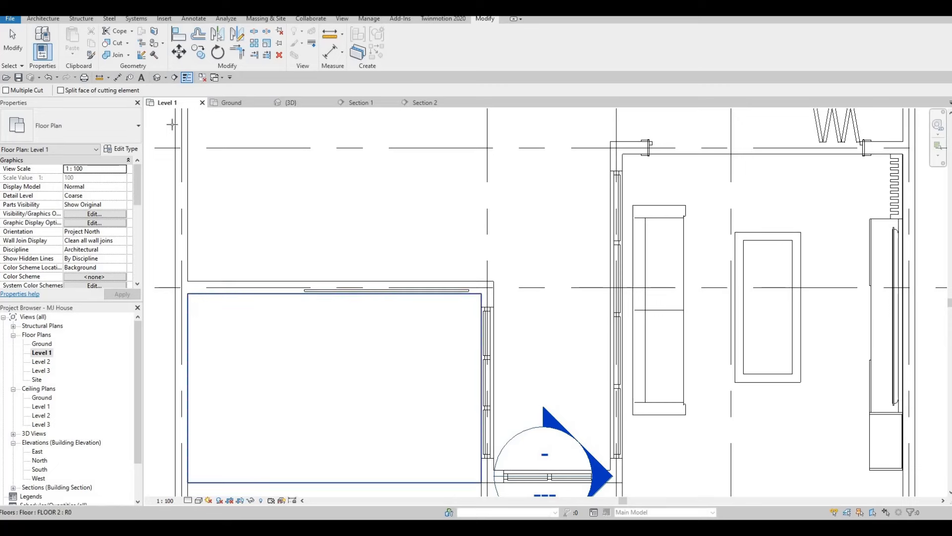
pyautogui.click(382, 289)
pyautogui.press('Escape')
pyautogui.press('Escape')
pyautogui.press('Escape')
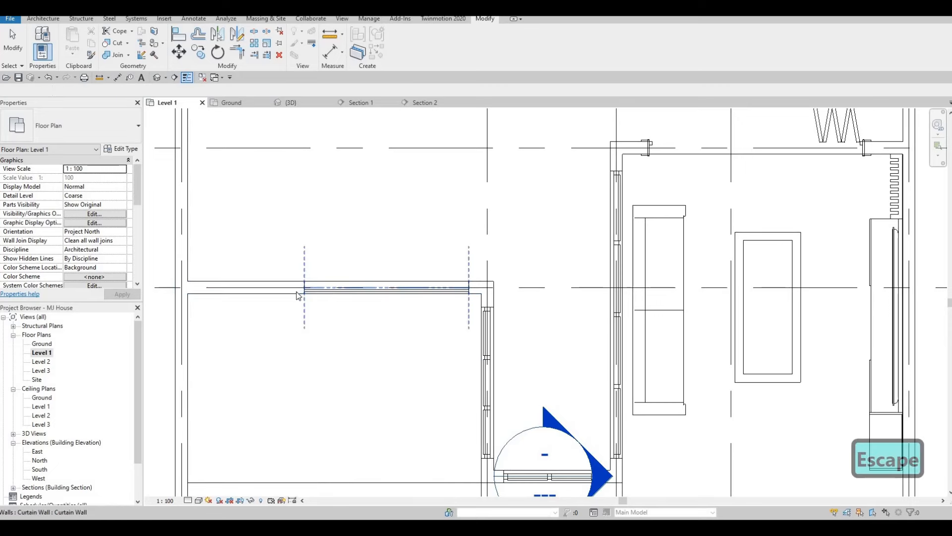
pyautogui.moveTo(309, 248); pyautogui.dragTo(317, 198, button='middle')
pyautogui.scroll(-1, 317, 199)
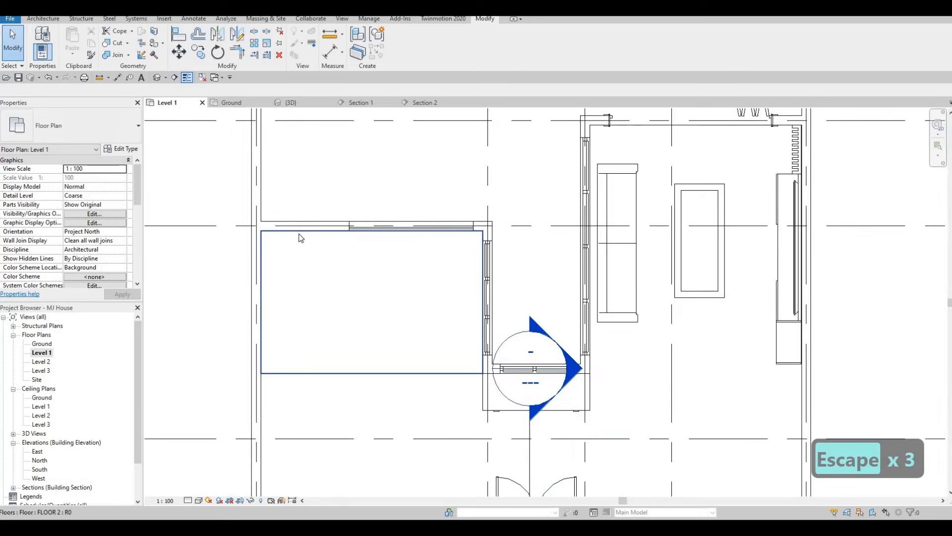
pyautogui.scroll(-2, 296, 301)
pyautogui.moveTo(303, 406); pyautogui.dragTo(322, 337, button='middle')
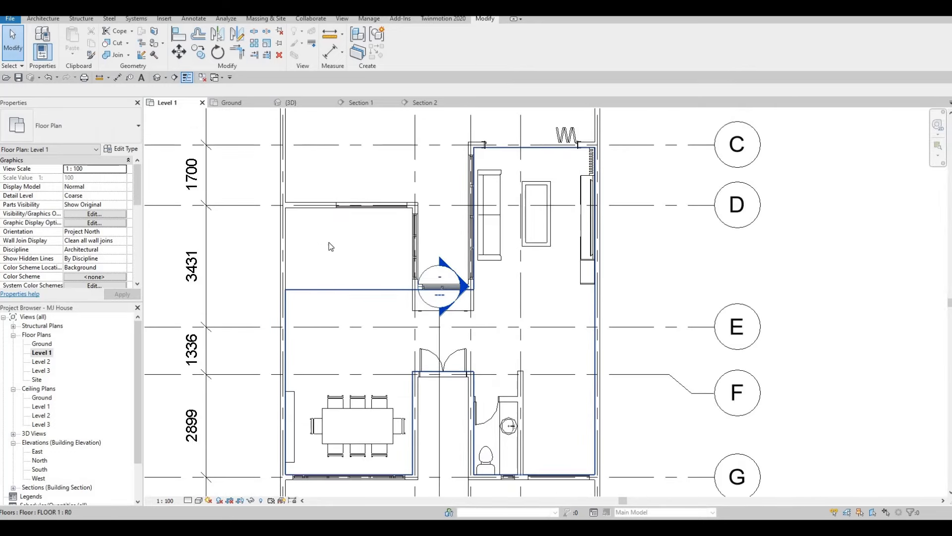
pyautogui.moveTo(328, 242); pyautogui.dragTo(334, 280, button='middle')
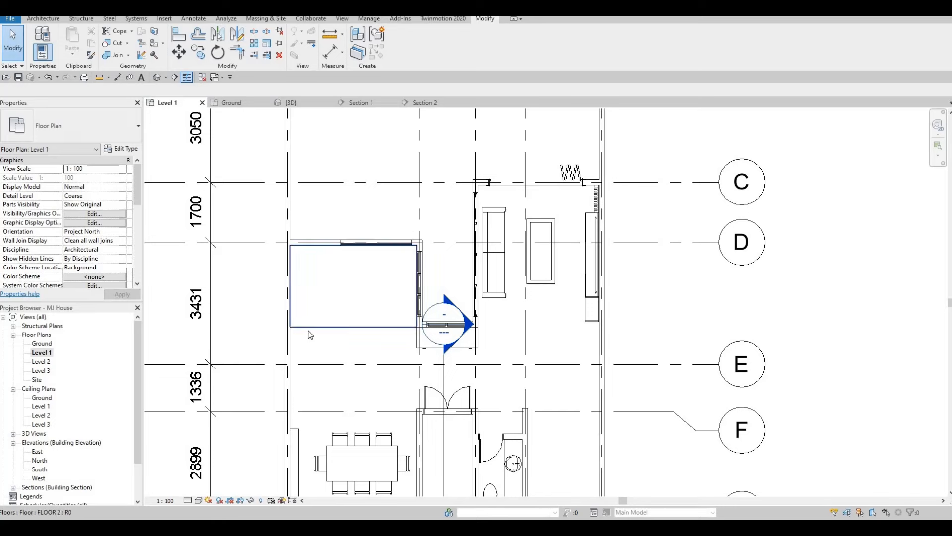
pyautogui.moveTo(325, 321); pyautogui.dragTo(320, 359, button='middle')
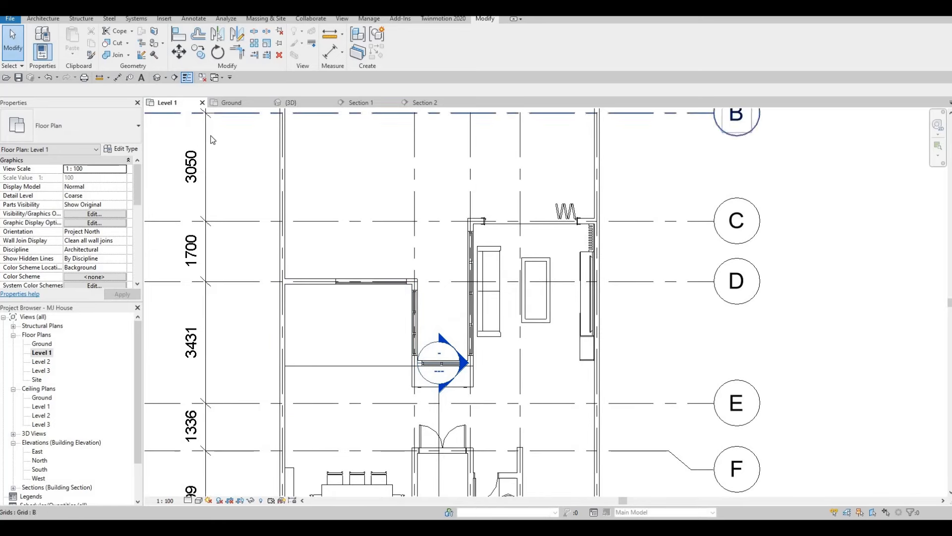
# In the 3D view, split the new curtain wall with a vertical curtain grid line at its middle, 1000 mm from each side.
pyautogui.click(289, 102)
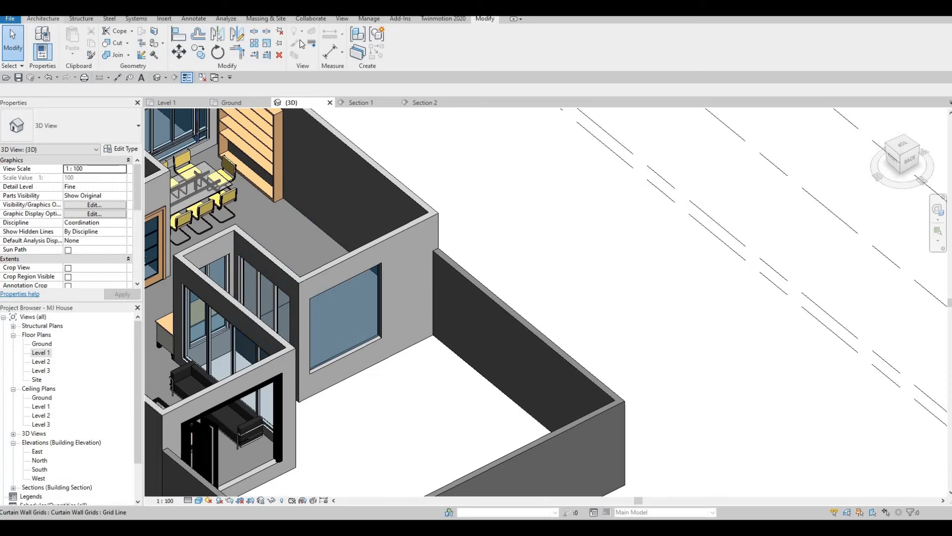
pyautogui.click(42, 18)
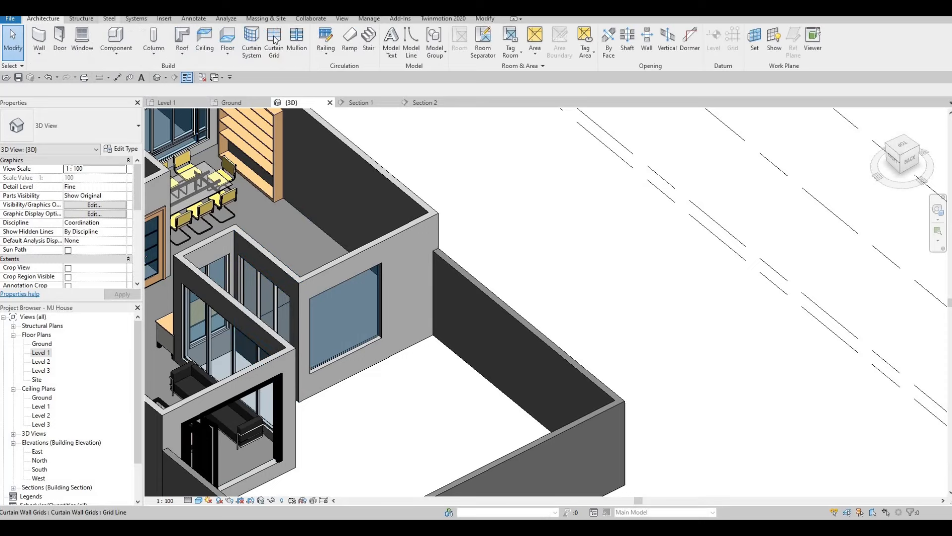
pyautogui.click(345, 286)
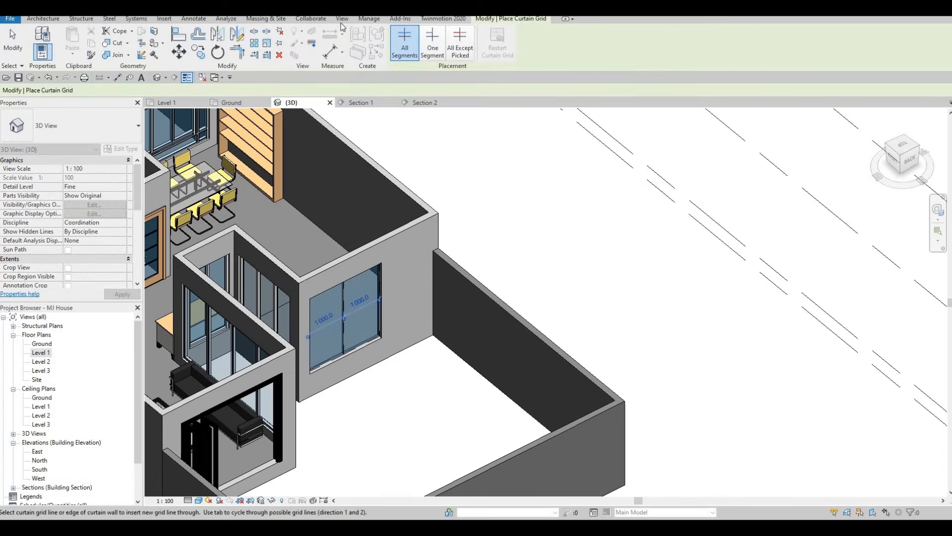
pyautogui.press('Escape')
# Add 50mm x 65mm rectangular mullions to all grid lines of the new curtain wall.
pyautogui.click(298, 43)
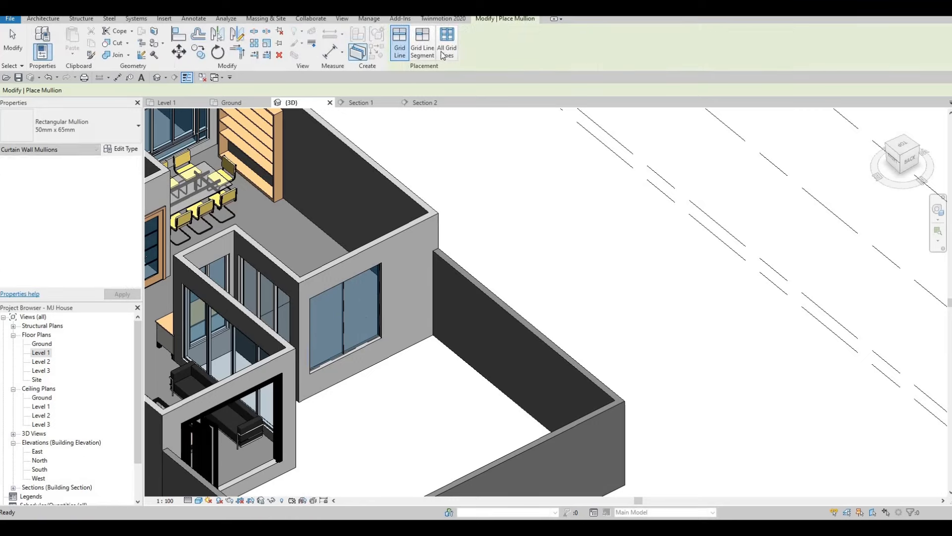
pyautogui.press('ctrl')
pyautogui.click(380, 286)
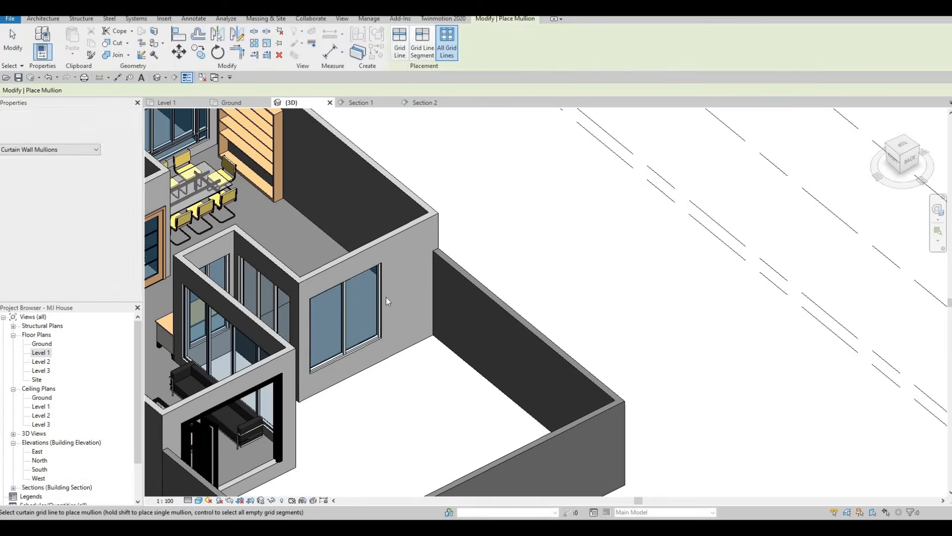
pyautogui.press('Escape')
# Examine the new two-panel curtain wall and the open yard behind it from different angles in 3D.
pyautogui.keyDown('shift'); pyautogui.moveTo(389, 323); pyautogui.dragTo(297, 313, button='middle'); pyautogui.keyUp('shift')
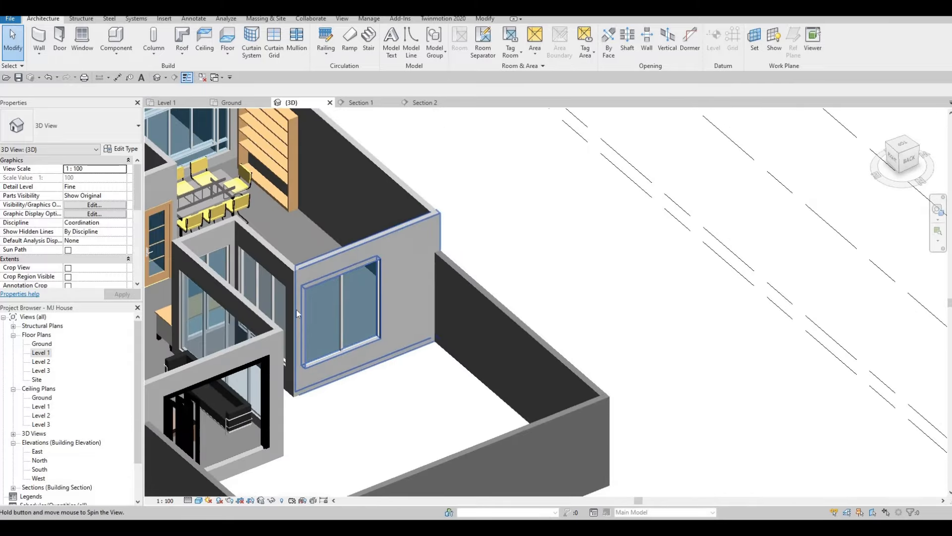
pyautogui.keyDown('shift'); pyautogui.moveTo(283, 347); pyautogui.dragTo(437, 286, button='middle'); pyautogui.keyUp('shift')
pyautogui.scroll(3, 427, 295)
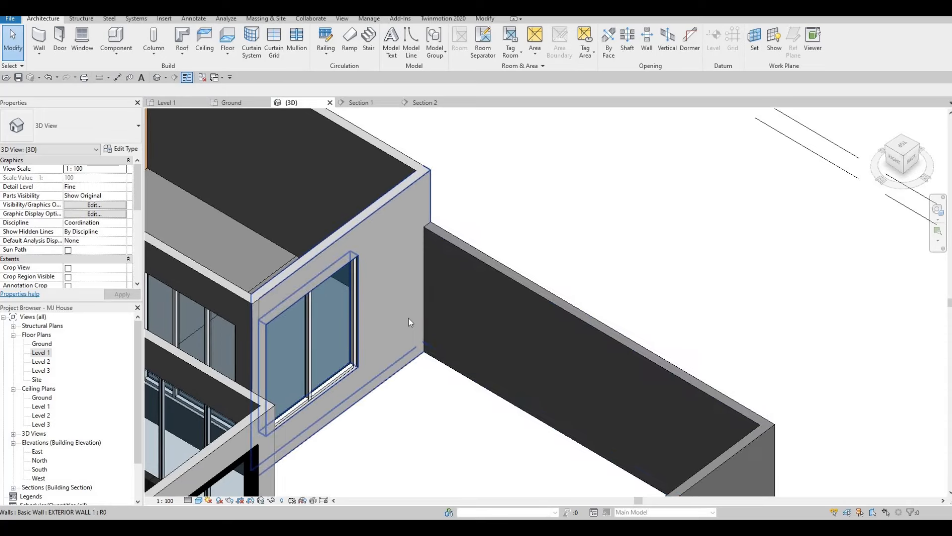
pyautogui.scroll(-4, 406, 280)
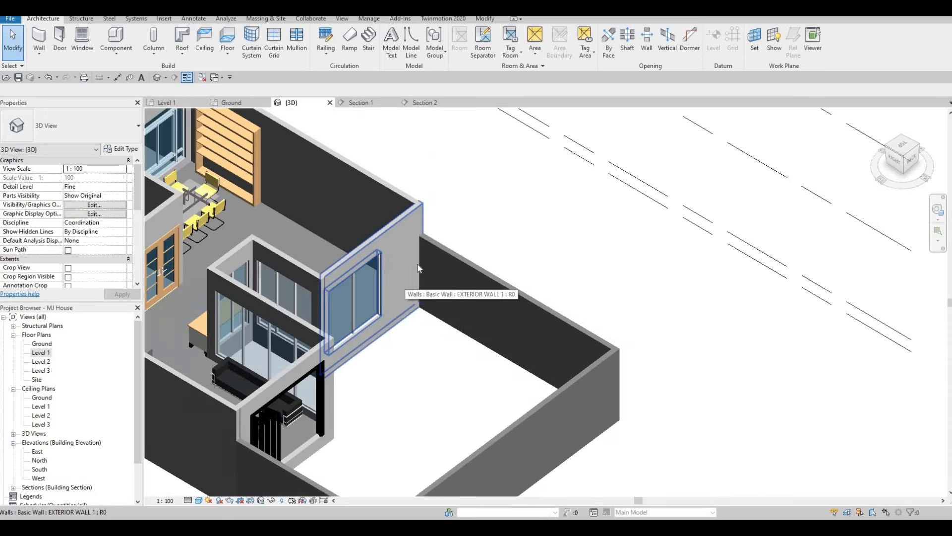
pyautogui.press('F1')
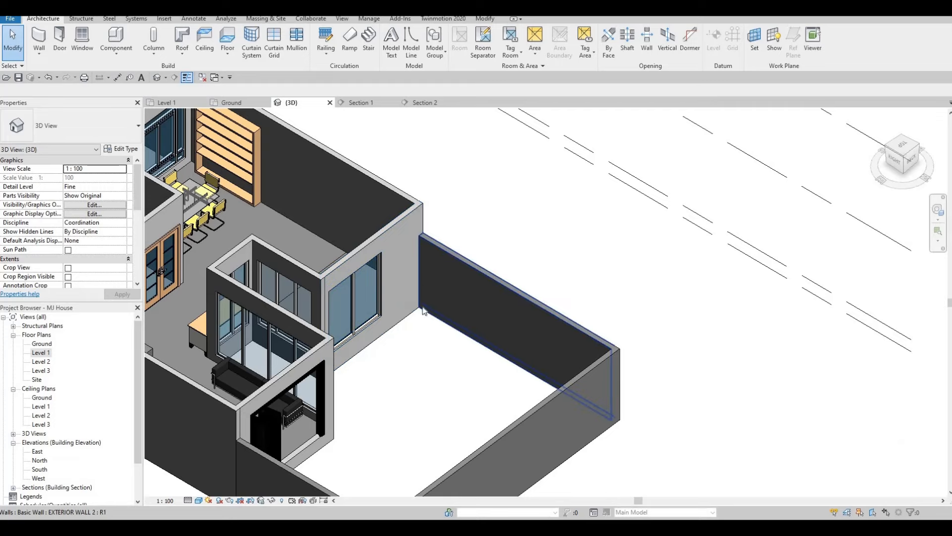
pyautogui.scroll(-1, 423, 306)
pyautogui.moveTo(423, 306)
pyautogui.mouseDown(button='middle')
pyautogui.moveTo(417, 298)
pyautogui.moveTo(421, 313)
pyautogui.mouseUp(button='middle')
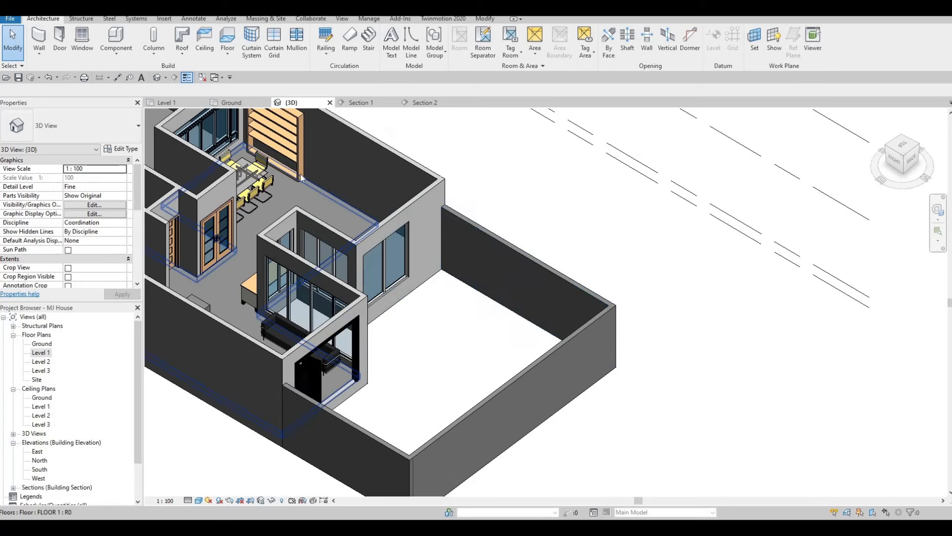
# In the Ground plan, draw an EXTERIOR WALL 1 wall 2600 mm into the yard from the grid D wall, 1400 mm from the west side wall.
pyautogui.doubleClick(42, 353)
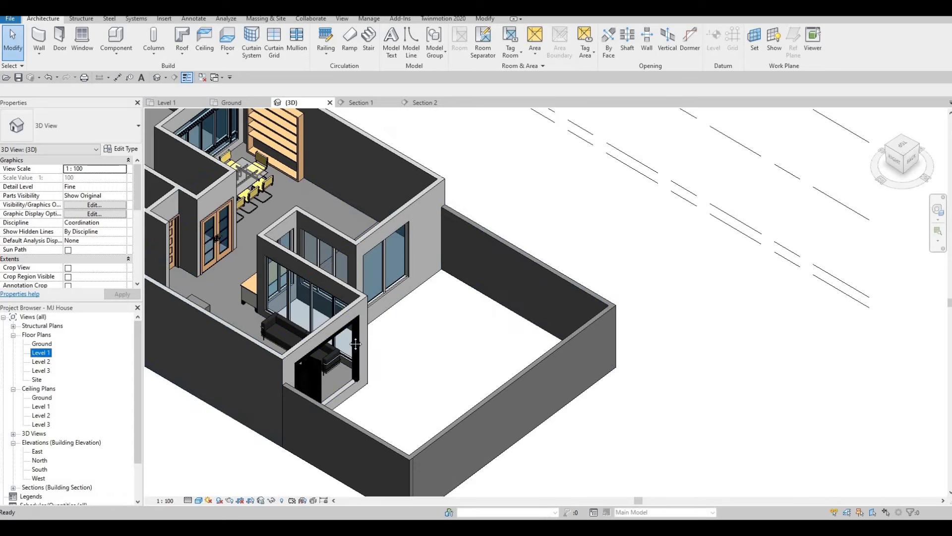
pyautogui.scroll(-3, 366, 329)
pyautogui.scroll(1, 348, 301)
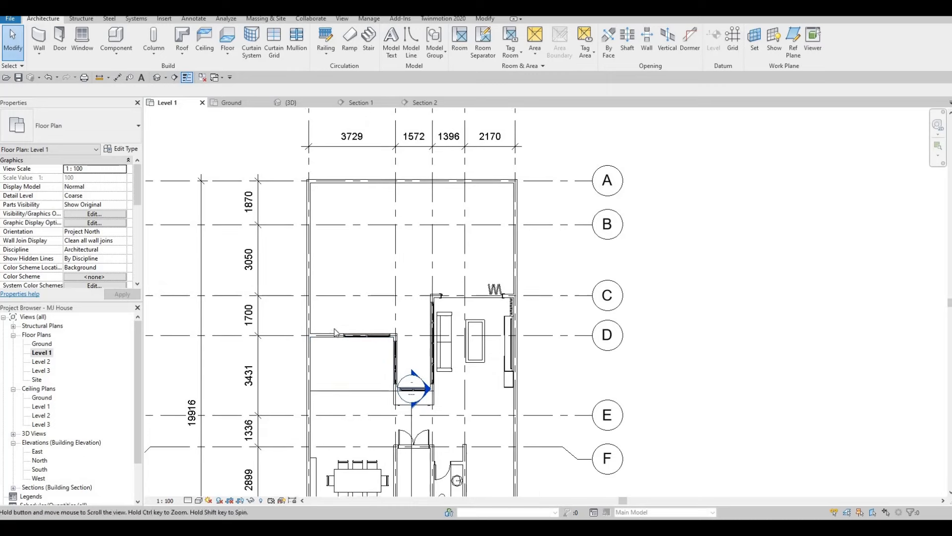
pyautogui.click(331, 336)
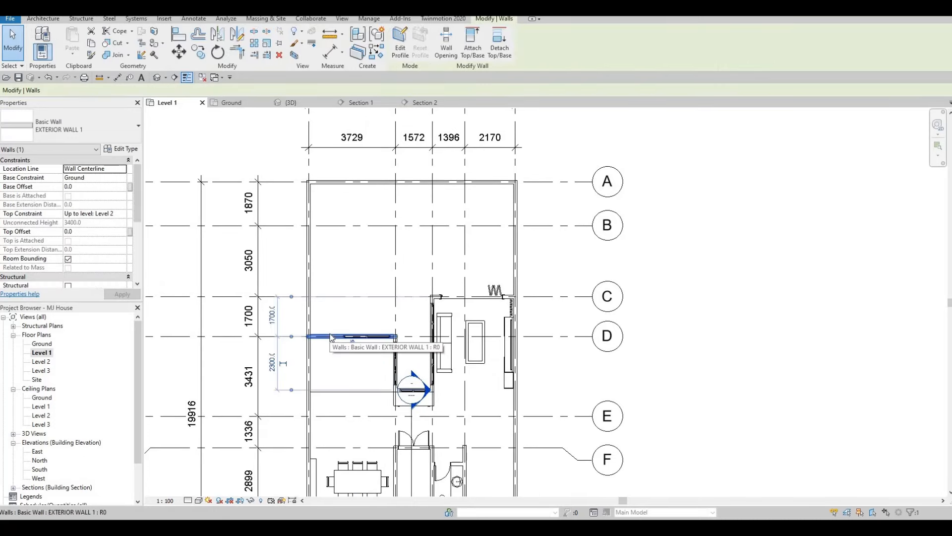
pyautogui.scroll(4, 333, 332)
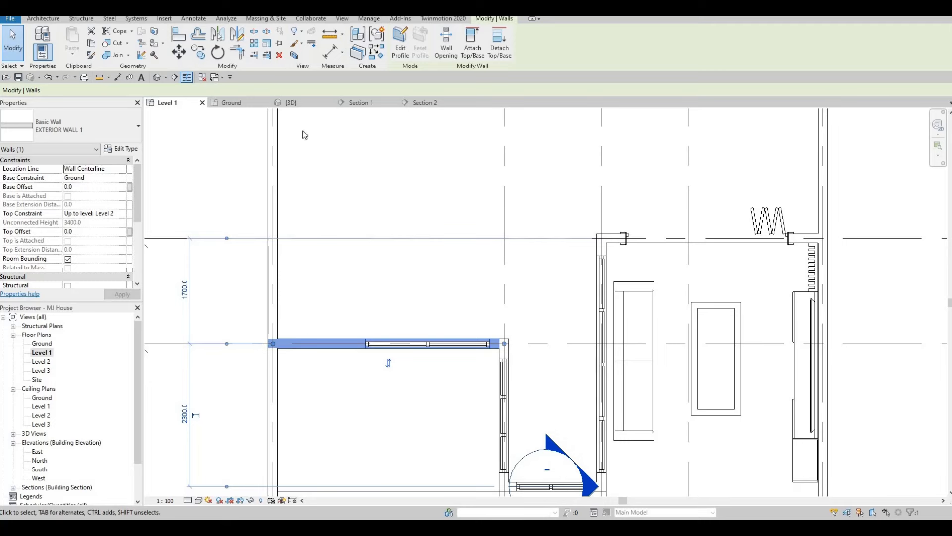
pyautogui.click(242, 102)
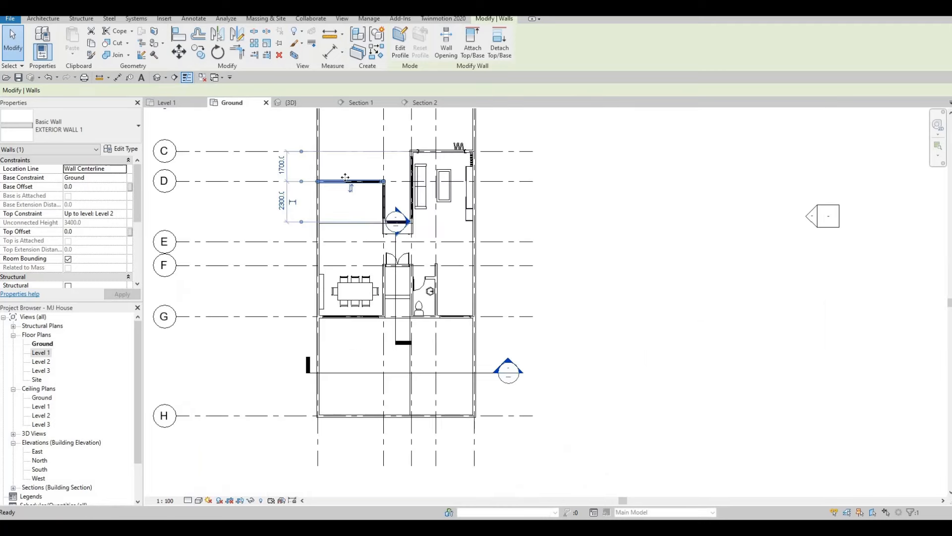
pyautogui.press('c')
pyautogui.press('s')
pyautogui.scroll(5, 329, 213)
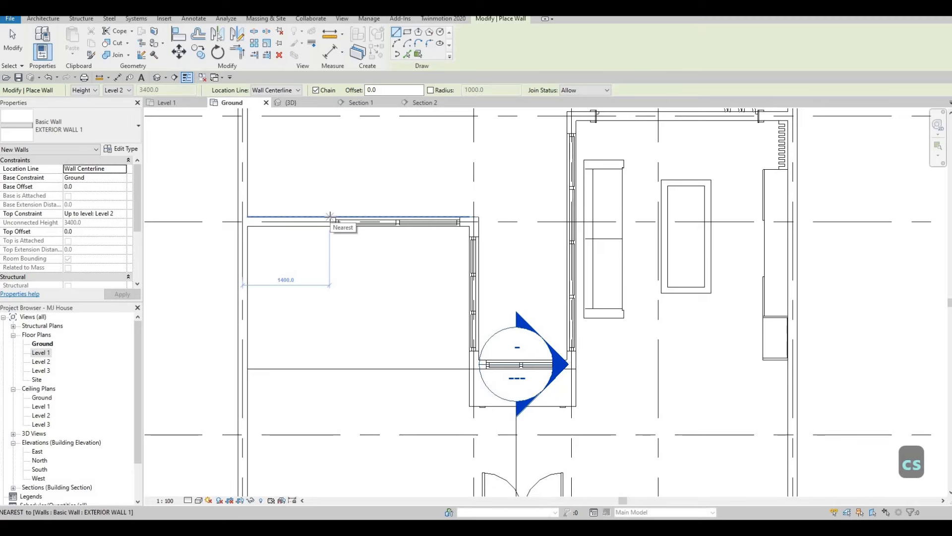
pyautogui.click(329, 217)
pyautogui.moveTo(331, 149); pyautogui.dragTo(322, 268, button='middle')
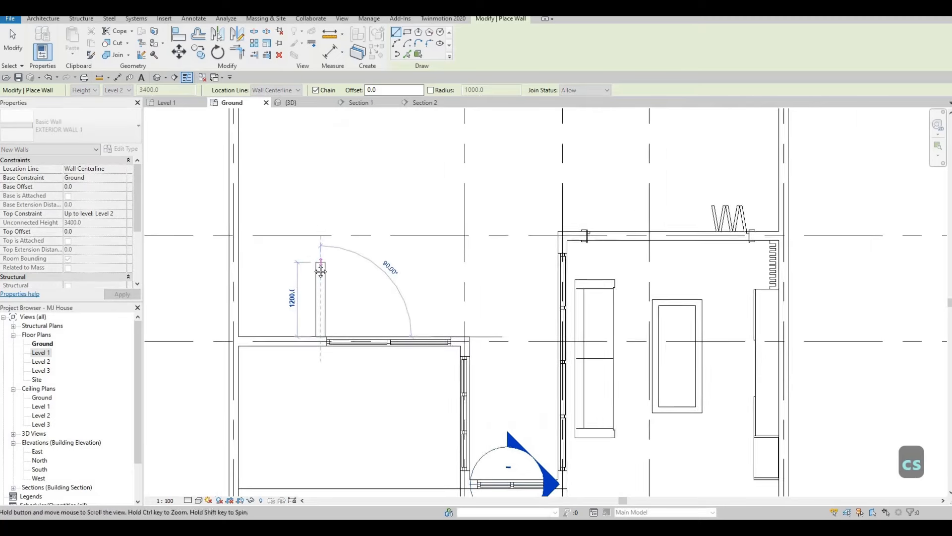
pyautogui.moveTo(324, 209); pyautogui.dragTo(324, 268, button='middle')
pyautogui.scroll(-1, 324, 266)
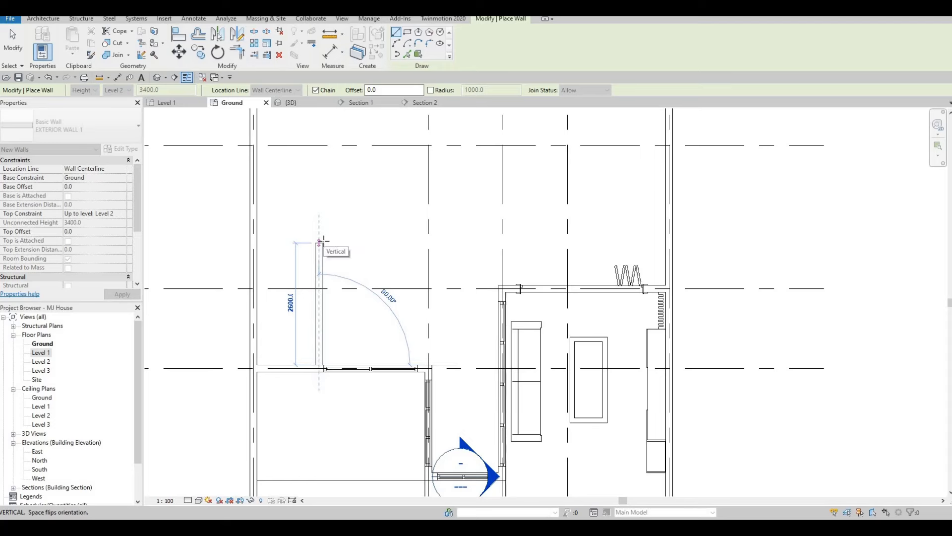
pyautogui.click(304, 242)
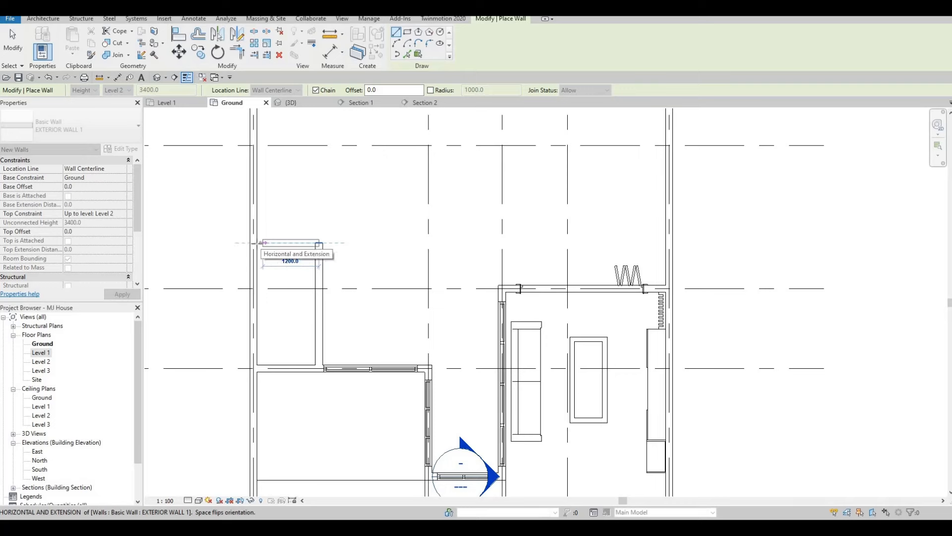
# Continue the exterior wall from its far end perpendicularly to the west side wall to close the small room.
pyautogui.click(255, 242)
pyautogui.press('Escape')
pyautogui.press('Escape')
pyautogui.press('Escape')
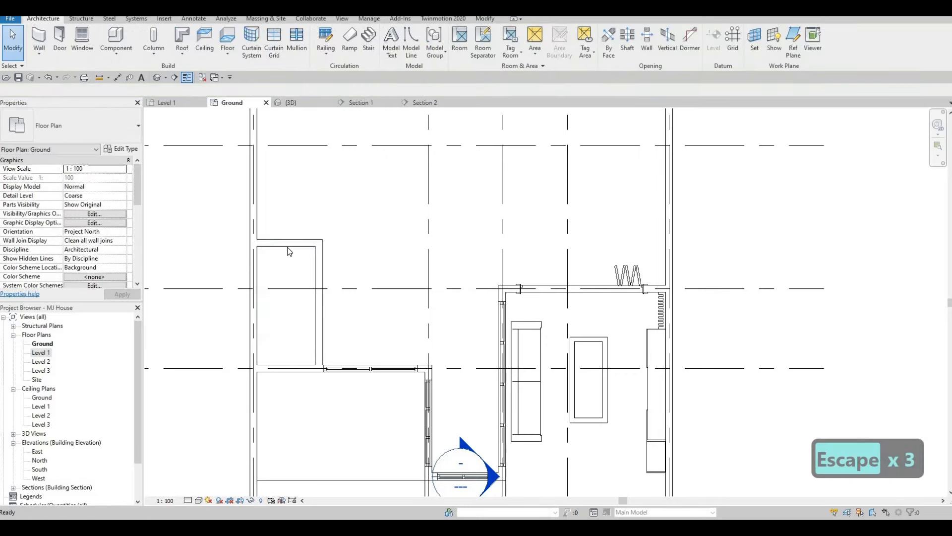
# Check the position dimensions of the small room's two new walls relative to grid D and the west side wall.
pyautogui.click(296, 242)
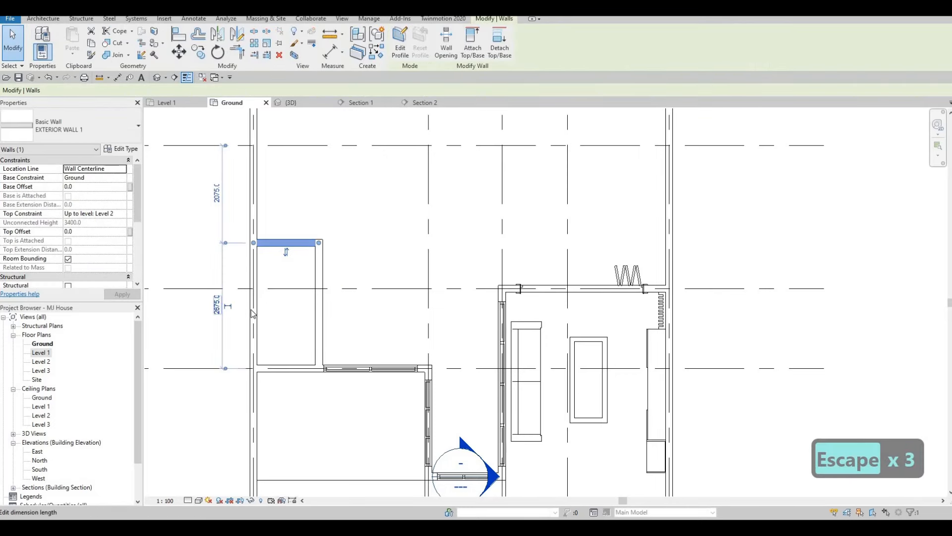
pyautogui.click(216, 305)
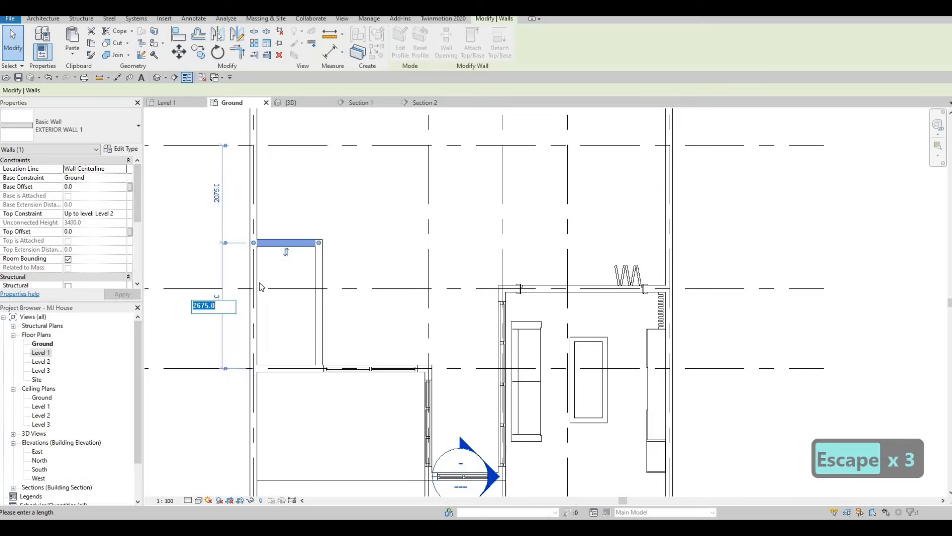
pyautogui.press('Escape')
pyautogui.press('Escape')
pyautogui.click(319, 259)
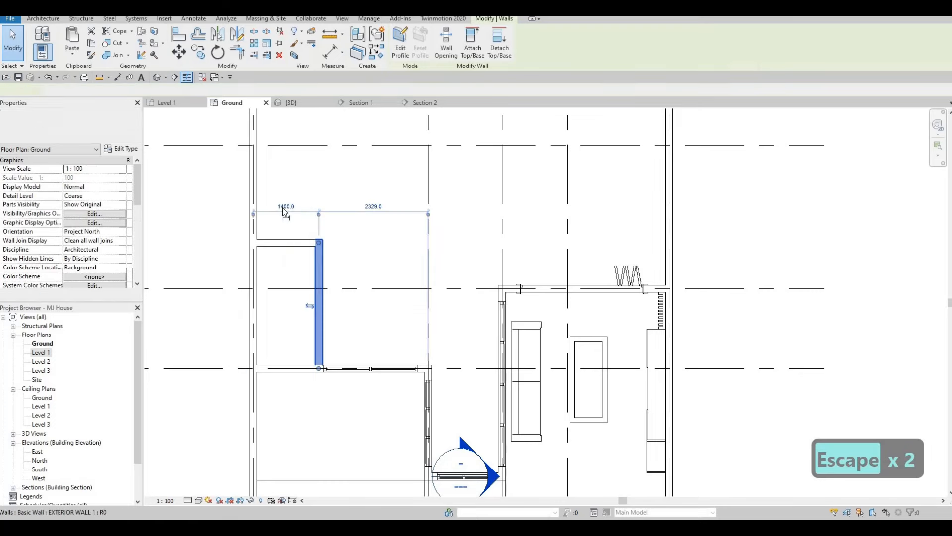
pyautogui.press('Escape')
pyautogui.press('Escape')
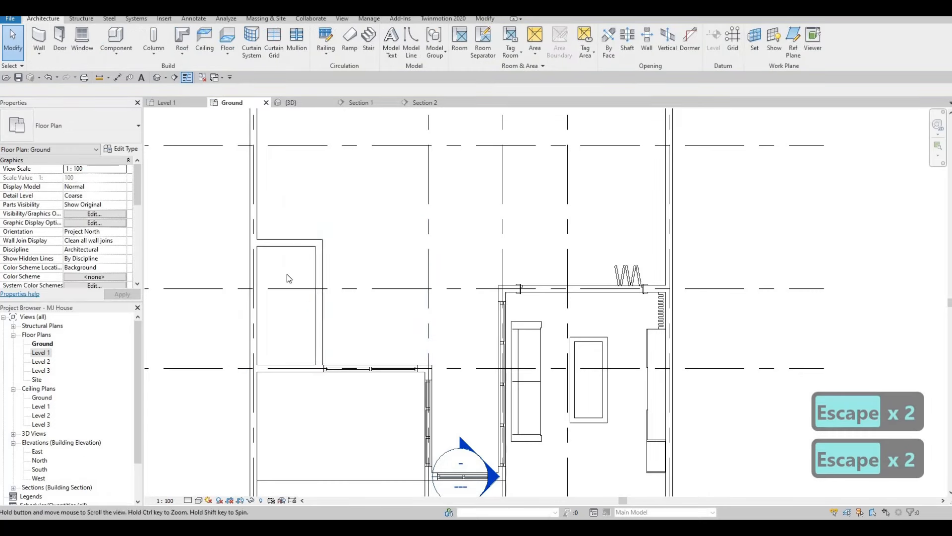
pyautogui.moveTo(282, 290)
pyautogui.mouseDown(button='middle')
pyautogui.moveTo(289, 277)
pyautogui.moveTo(302, 291)
pyautogui.moveTo(289, 315)
pyautogui.moveTo(268, 280)
pyautogui.moveTo(271, 298)
pyautogui.moveTo(290, 280)
pyautogui.mouseUp(button='middle')
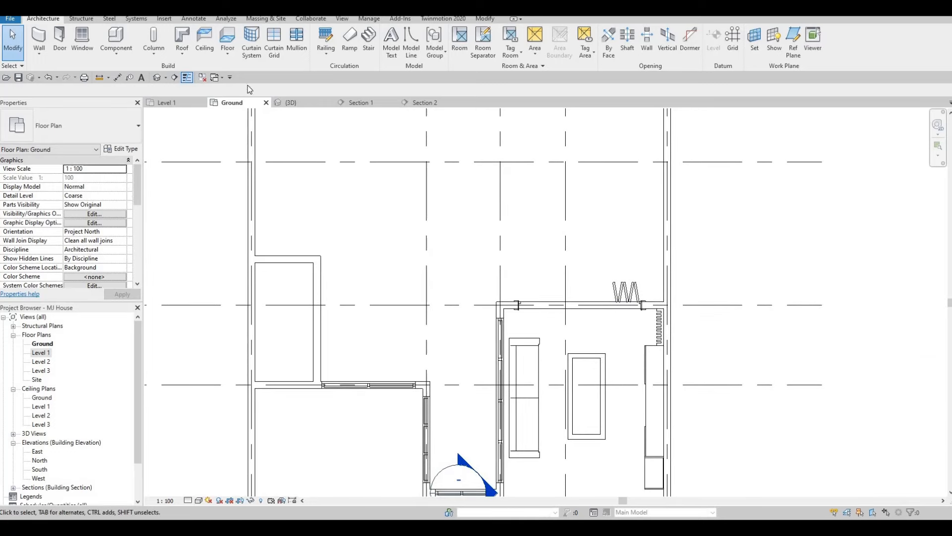
# In the Level 1 plan, shorten the EXTERIOR WALL 2 yard wall on the west side so it ends at the small room's outer wall.
pyautogui.click(293, 102)
pyautogui.keyDown('shift'); pyautogui.moveTo(146, 273); pyautogui.dragTo(102, 293, button='middle'); pyautogui.keyUp('shift')
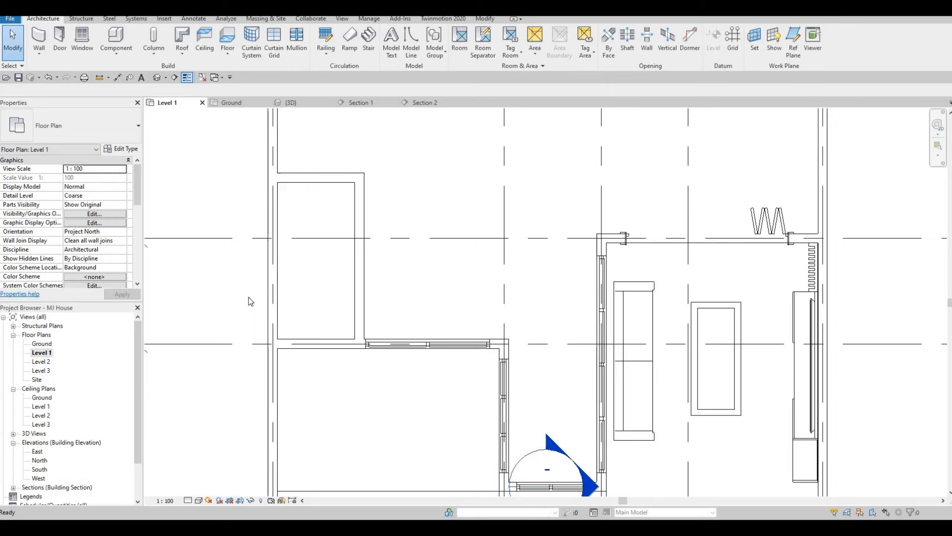
pyautogui.moveTo(251, 297); pyautogui.dragTo(242, 320, button='middle')
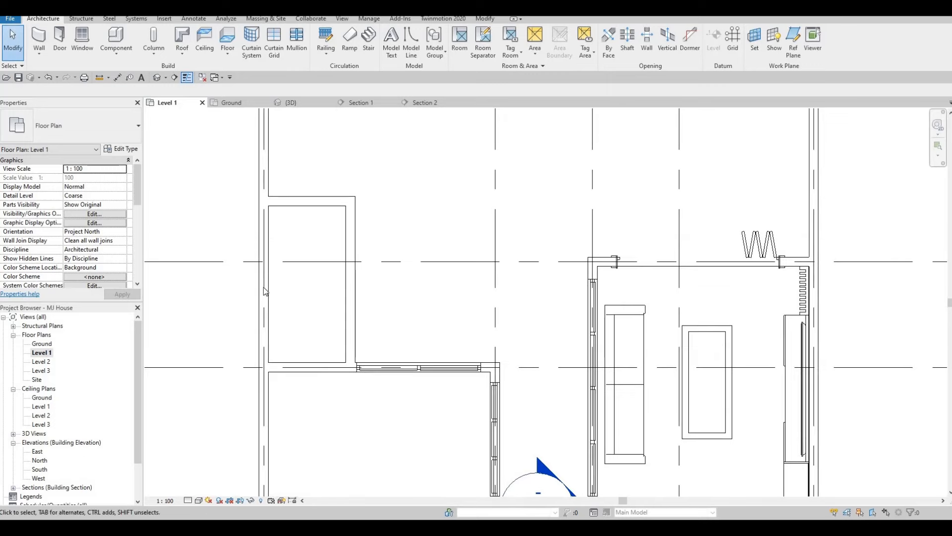
pyautogui.click(264, 365)
pyautogui.moveTo(264, 366); pyautogui.dragTo(264, 206)
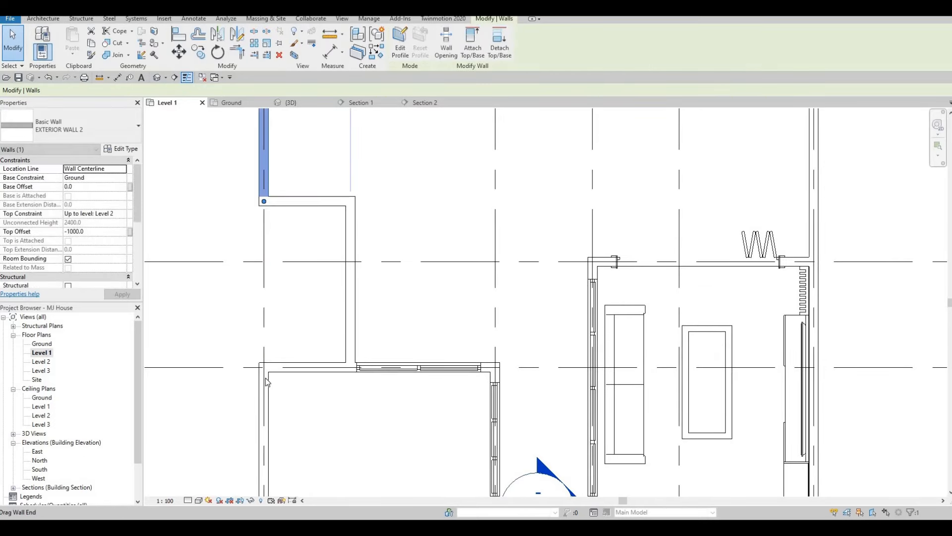
pyautogui.press('Escape')
# Extend the west side's EXTERIOR WALL 1 from grid D to the outer corner of the small room.
pyautogui.click(261, 382)
pyautogui.press('Escape')
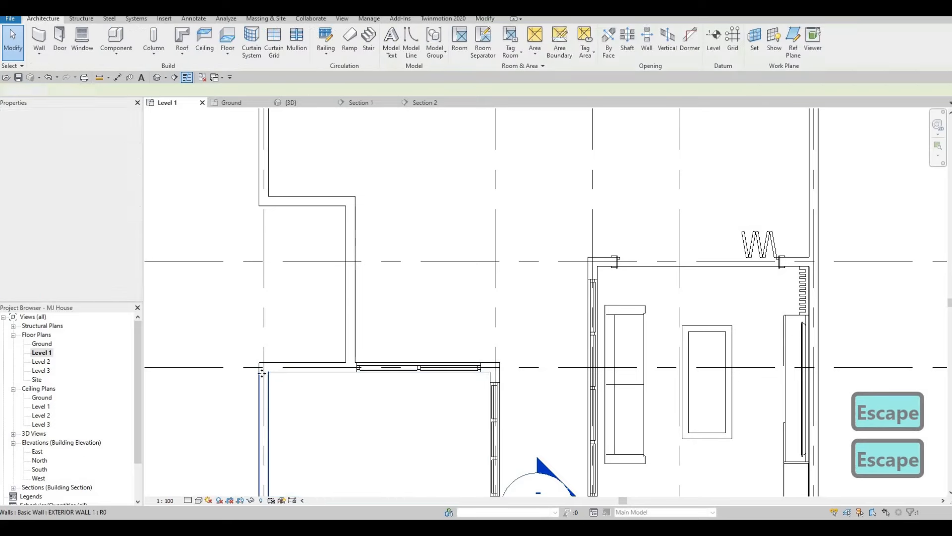
pyautogui.click(263, 392)
pyautogui.moveTo(264, 367); pyautogui.dragTo(259, 204)
pyautogui.press('Escape')
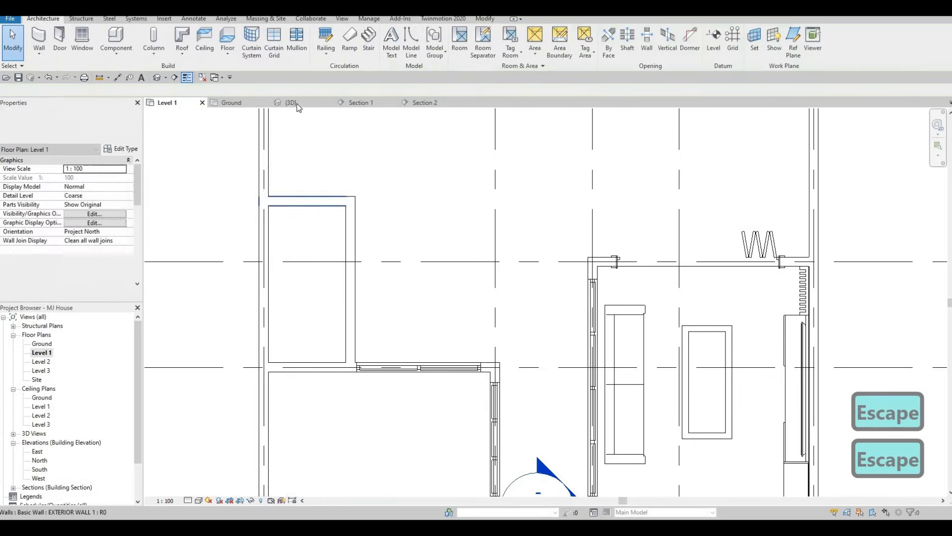
pyautogui.press('Escape')
# In the 3D view, examine the small room's walls and their junction with the lower yard wall from several angles.
pyautogui.click(292, 103)
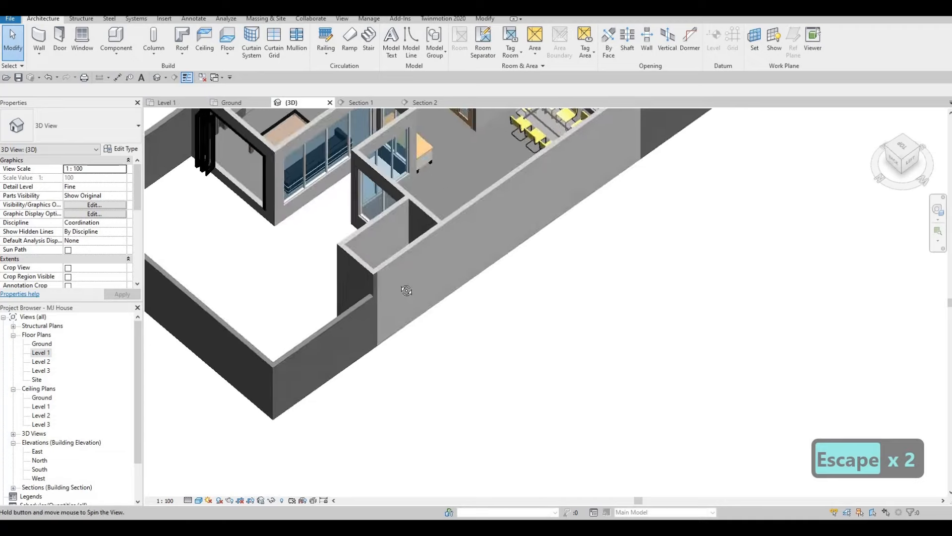
pyautogui.keyDown('shift'); pyautogui.moveTo(406, 291); pyautogui.dragTo(377, 281, button='middle'); pyautogui.keyUp('shift')
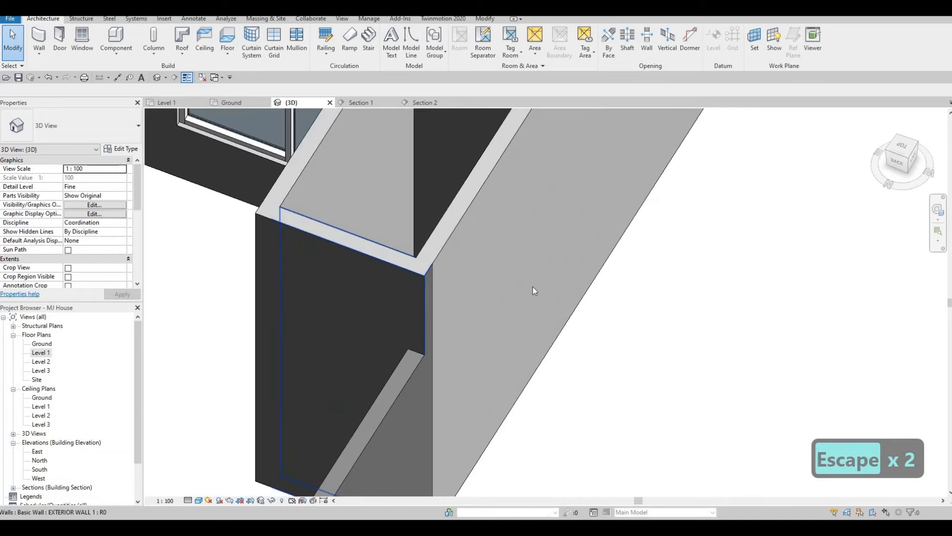
pyautogui.keyDown('shift'); pyautogui.moveTo(534, 291); pyautogui.dragTo(557, 290, button='middle'); pyautogui.keyUp('shift')
pyautogui.press('Escape')
pyautogui.click(555, 291)
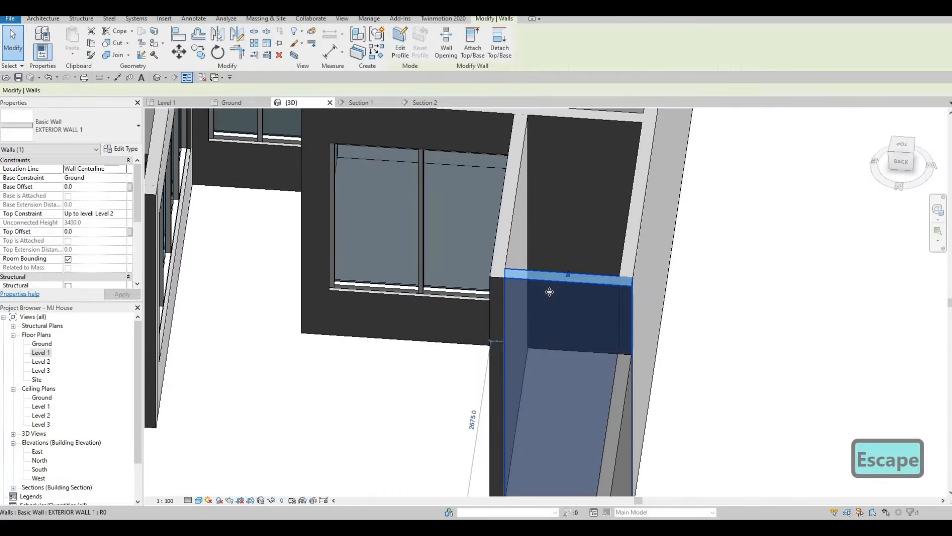
pyautogui.scroll(-2, 570, 268)
pyautogui.press('Escape')
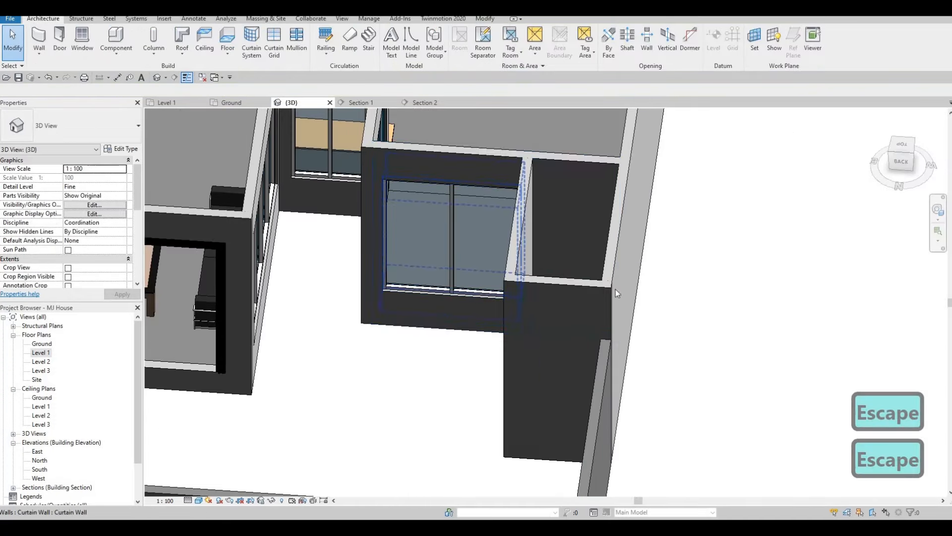
pyautogui.keyDown('shift'); pyautogui.moveTo(615, 290); pyautogui.dragTo(634, 245, button='middle'); pyautogui.keyUp('shift')
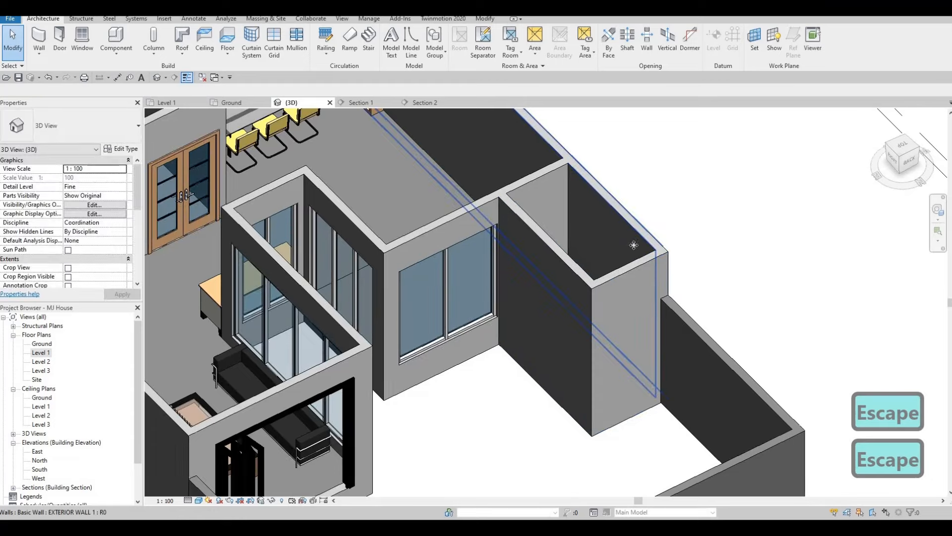
pyautogui.click(633, 241)
pyautogui.keyDown('shift'); pyautogui.moveTo(461, 336); pyautogui.dragTo(327, 353, button='middle'); pyautogui.keyUp('shift')
pyautogui.press('Escape')
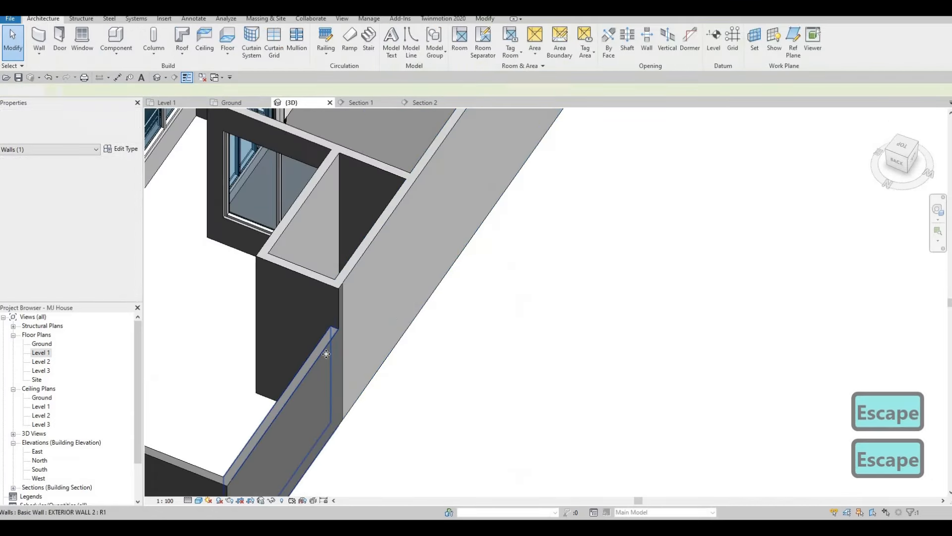
# Inspect the yard wall's EXTERIOR WALL 2 type properties and layer structure without changing them.
pyautogui.click(307, 365)
pyautogui.press('Escape')
pyautogui.click(308, 365)
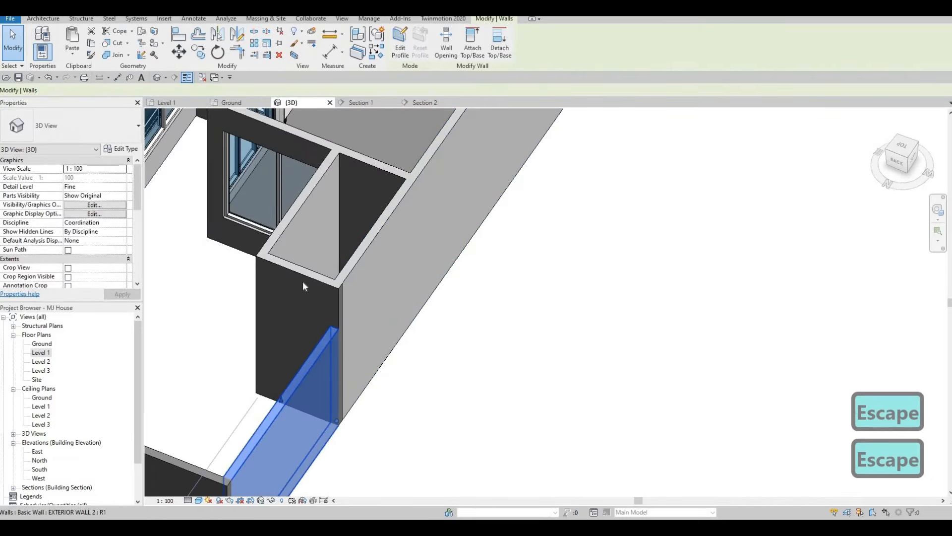
pyautogui.click(315, 367)
pyautogui.press('Escape')
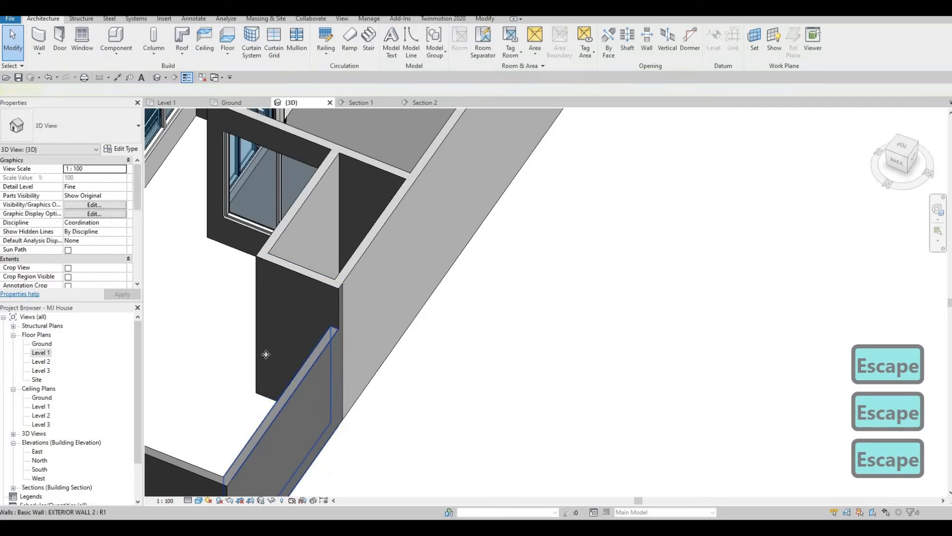
pyautogui.click(318, 369)
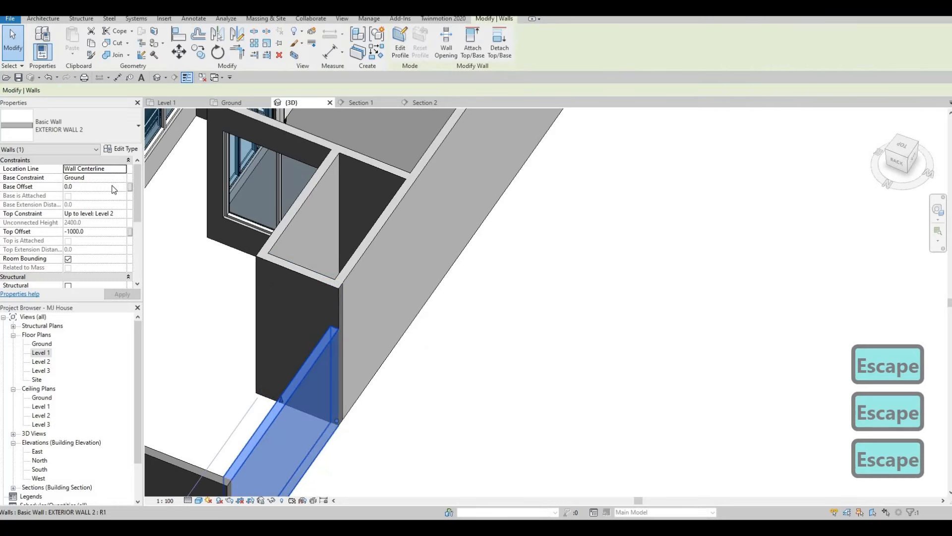
pyautogui.click(121, 149)
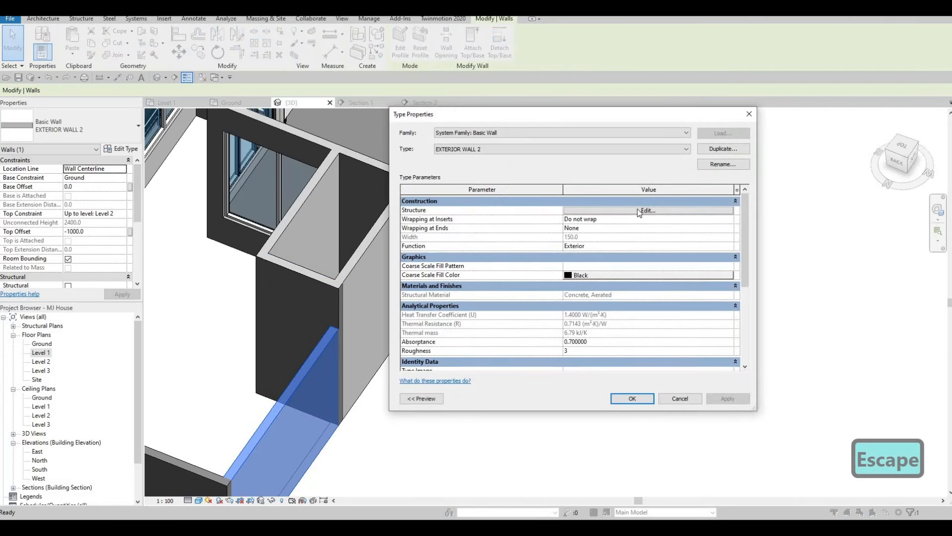
pyautogui.click(648, 214)
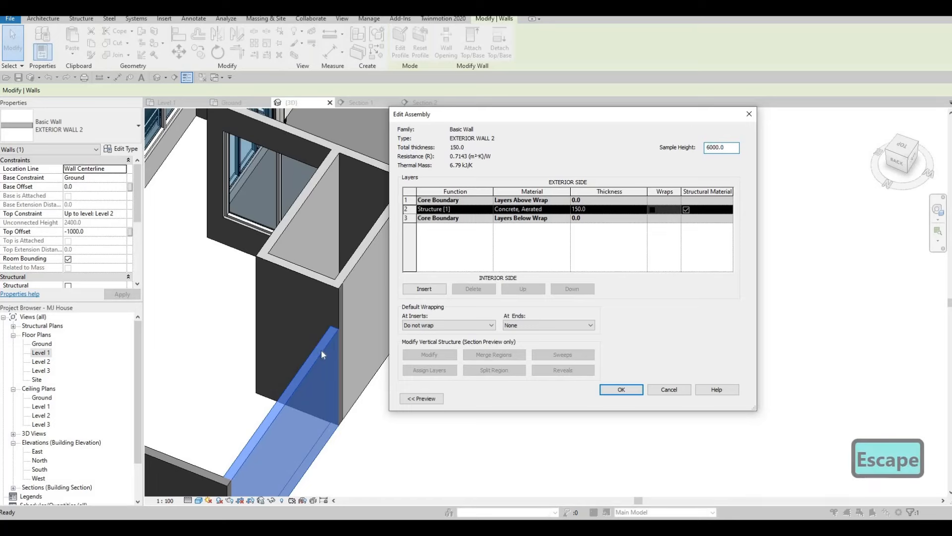
pyautogui.press('Escape')
pyautogui.press('Escape')
pyautogui.press('Escape')
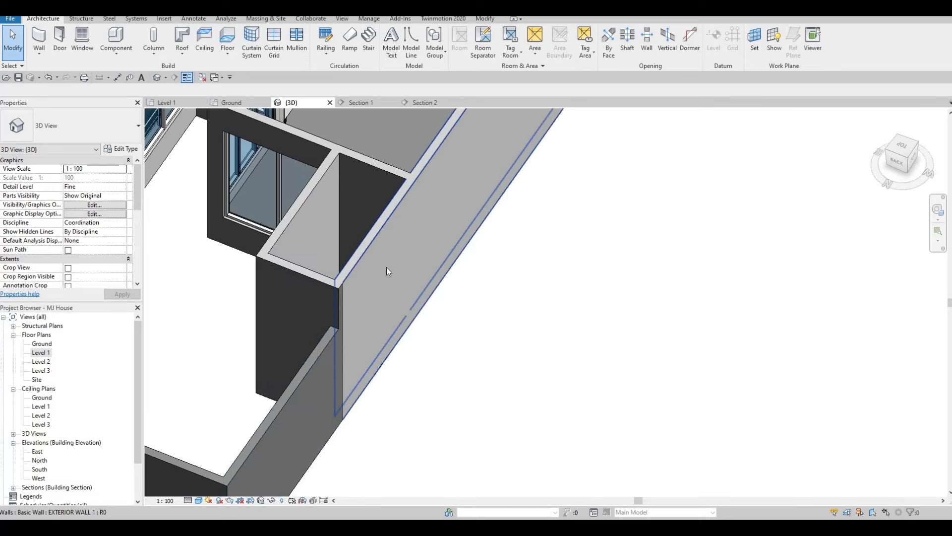
# Open the Level 1 floor plan and examine the wall junction at the small room's corner by grid D.
pyautogui.scroll(-6, 436, 335)
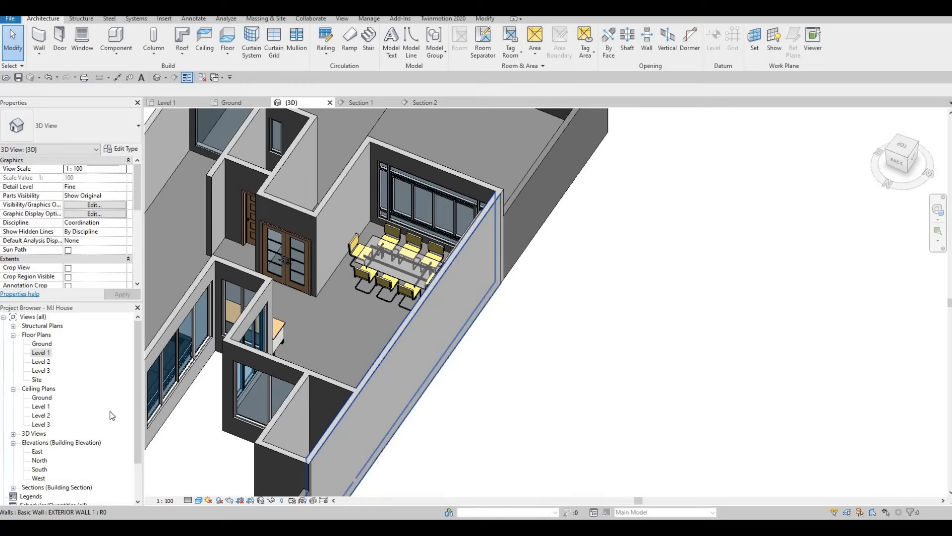
pyautogui.doubleClick(41, 353)
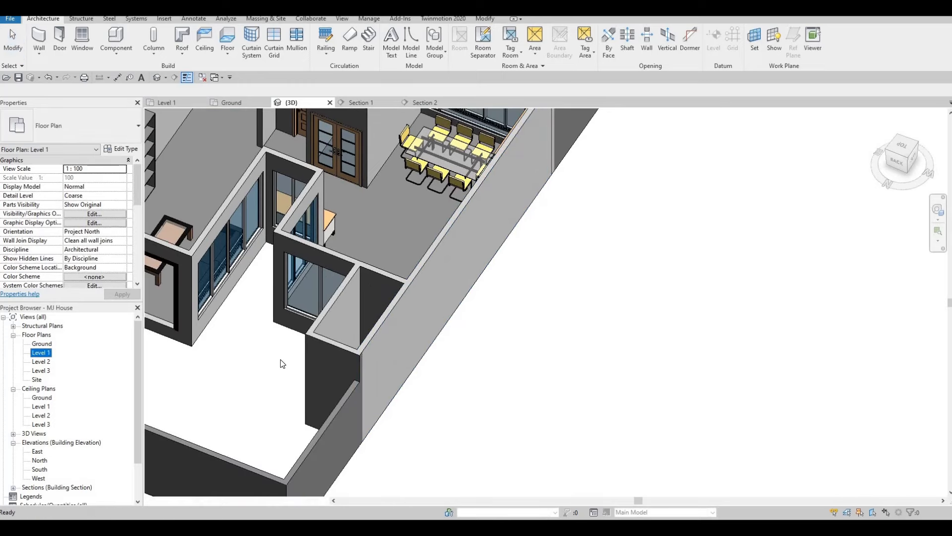
pyautogui.scroll(3, 355, 380)
pyautogui.scroll(2, 355, 380)
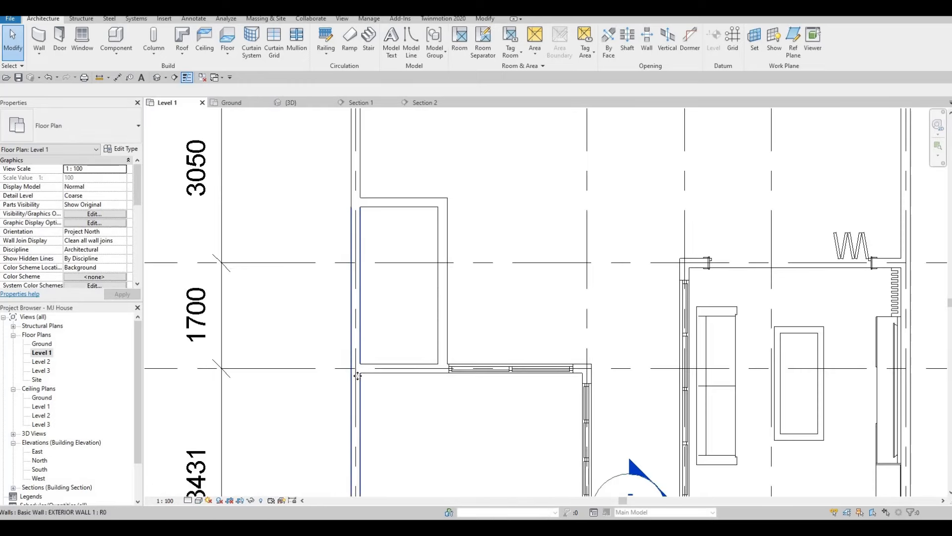
pyautogui.click(372, 371)
pyautogui.scroll(3, 376, 370)
pyautogui.press('Escape')
pyautogui.click(377, 367)
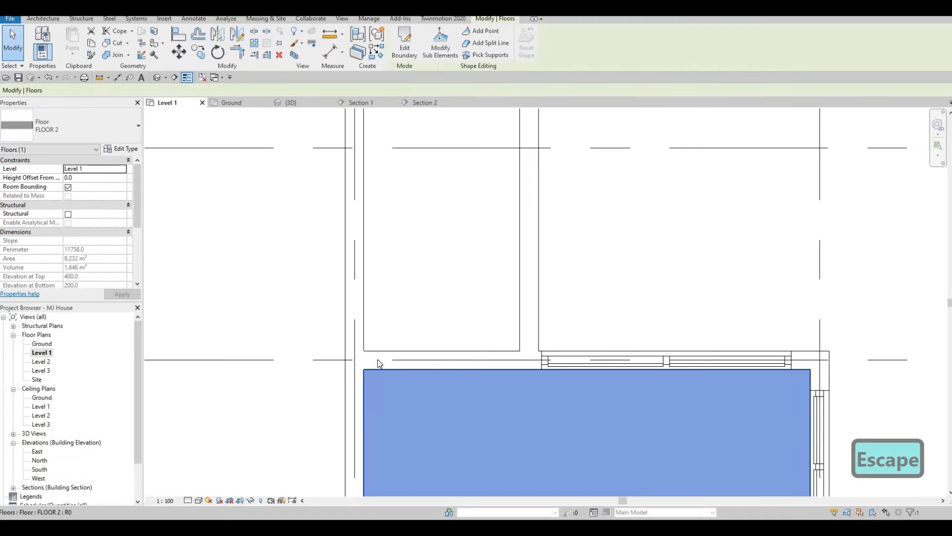
pyautogui.scroll(-4, 378, 370)
pyautogui.press('Escape')
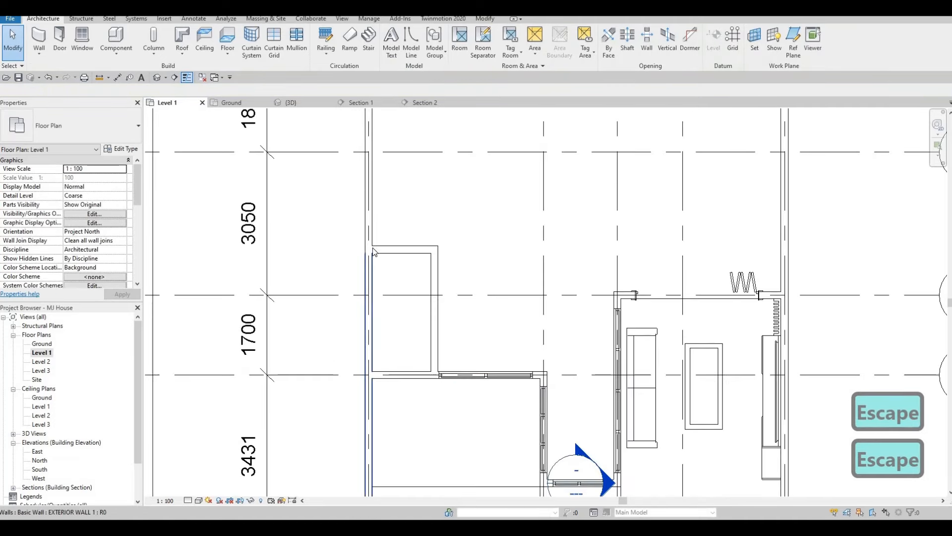
# Extend the west side's EXTERIOR WALL 1 slightly past the small room's outer wall.
pyautogui.click(367, 253)
pyautogui.scroll(4, 349, 258)
pyautogui.moveTo(348, 249)
pyautogui.mouseDown()
pyautogui.moveTo(401, 255)
pyautogui.moveTo(355, 266)
pyautogui.mouseUp()
pyautogui.click(349, 263)
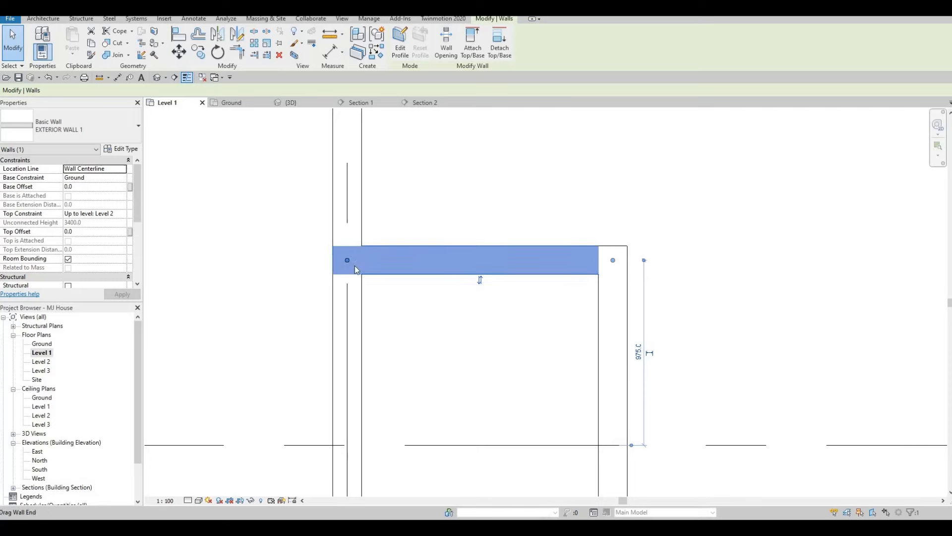
pyautogui.press('Escape')
pyautogui.click(346, 266)
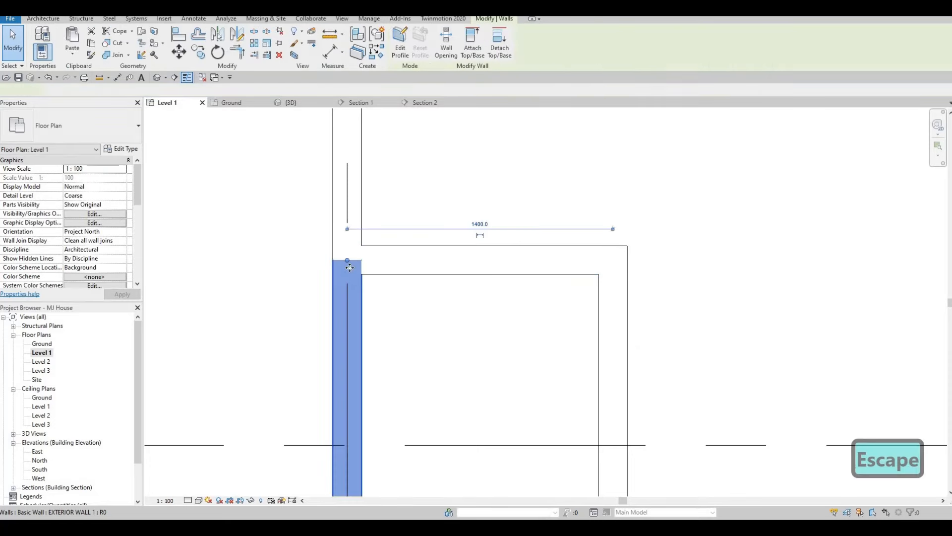
pyautogui.moveTo(349, 257); pyautogui.dragTo(347, 238)
pyautogui.press('Escape')
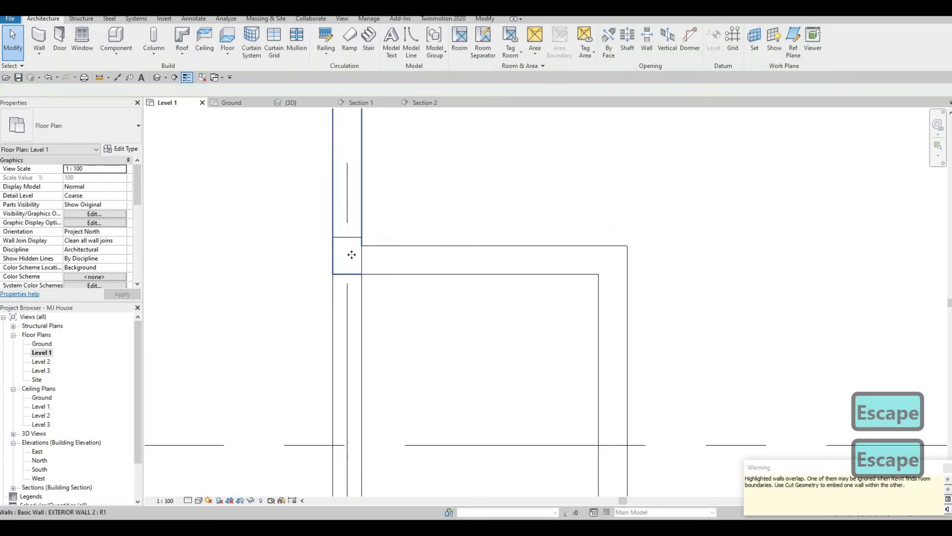
# Pull the west EXTERIOR WALL 2 yard wall back to about 225 mm from the small room's outer wall centerline.
pyautogui.click(348, 233)
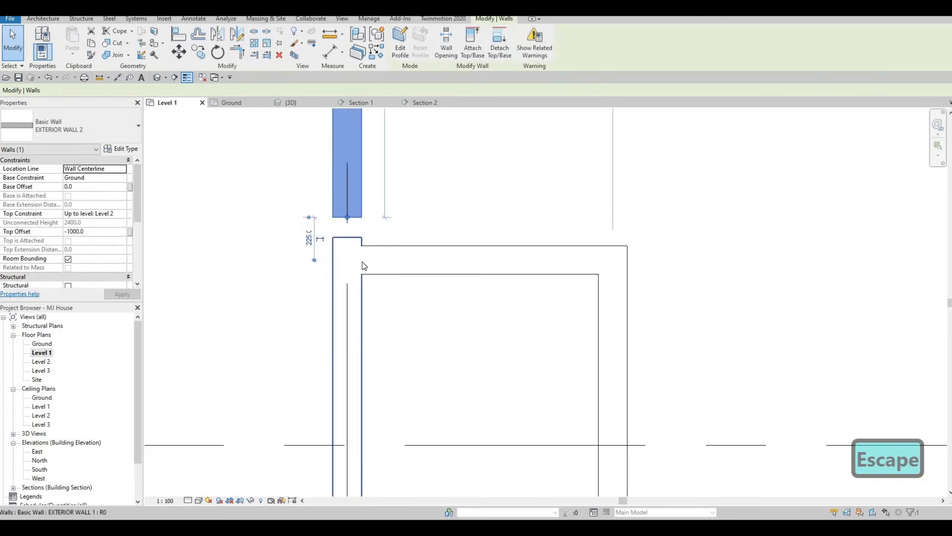
pyautogui.click(362, 261)
pyautogui.press('Escape')
pyautogui.press('Escape')
# Trim the west EXTERIOR WALL 1 and the small room's outer wall into a clean corner.
pyautogui.press('t')
pyautogui.press('r')
pyautogui.click(359, 279)
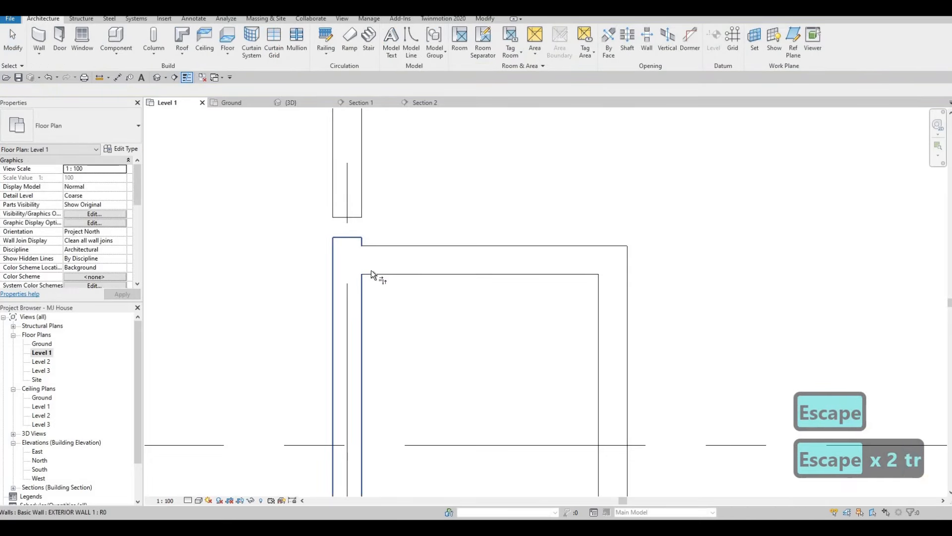
pyautogui.click(350, 252)
pyautogui.press('Escape')
# Extend the west EXTERIOR WALL 2 yard wall back to meet the small room's outer corner.
pyautogui.click(347, 217)
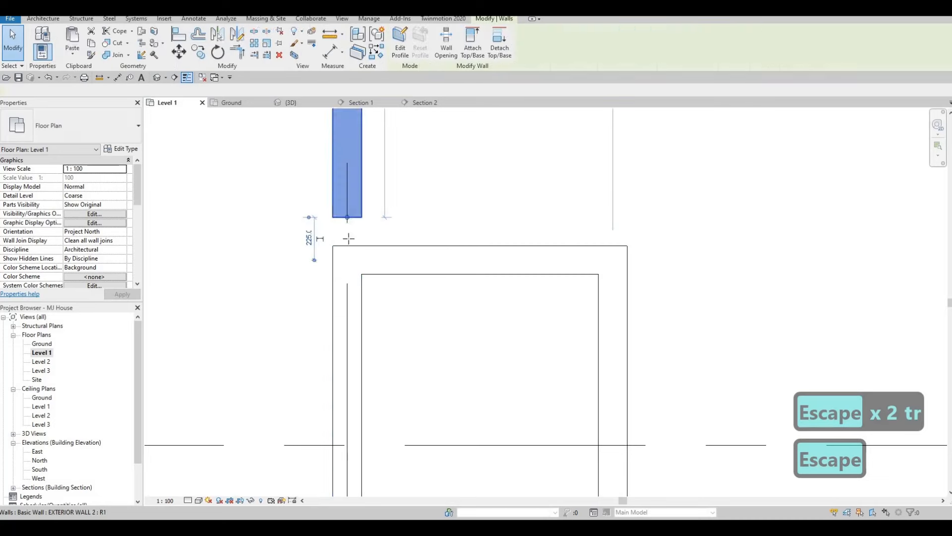
pyautogui.moveTo(347, 217); pyautogui.dragTo(351, 251)
pyautogui.press('Escape')
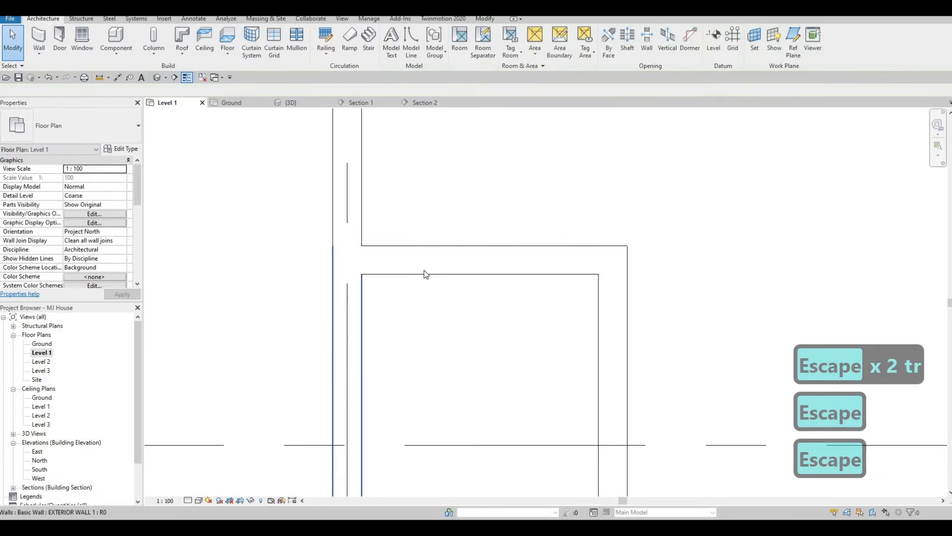
# Examine the east side's wall junctions, from the yard wall joint at grid C down to the south window wall corner.
pyautogui.scroll(-3, 329, 283)
pyautogui.moveTo(330, 283); pyautogui.dragTo(375, 286, button='middle')
pyautogui.scroll(4, 545, 278)
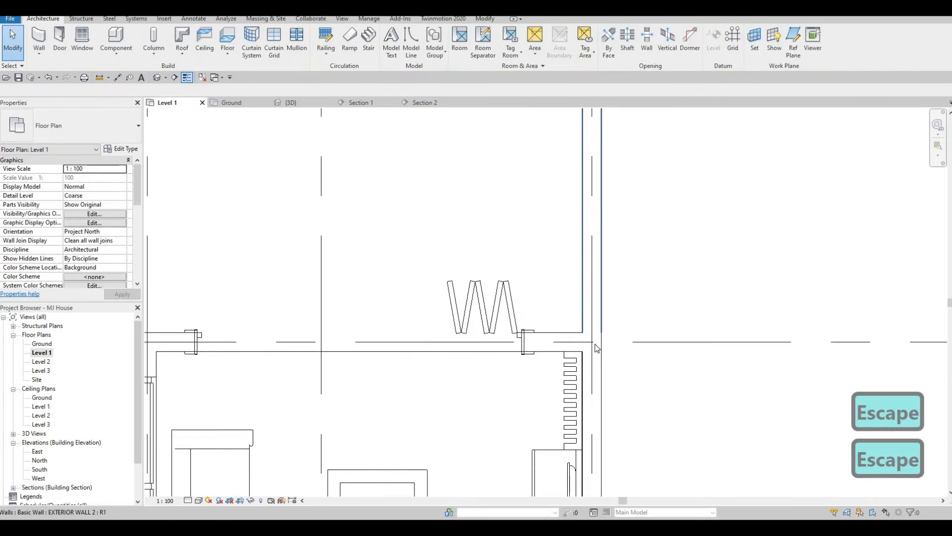
pyautogui.click(599, 353)
pyautogui.press('Escape')
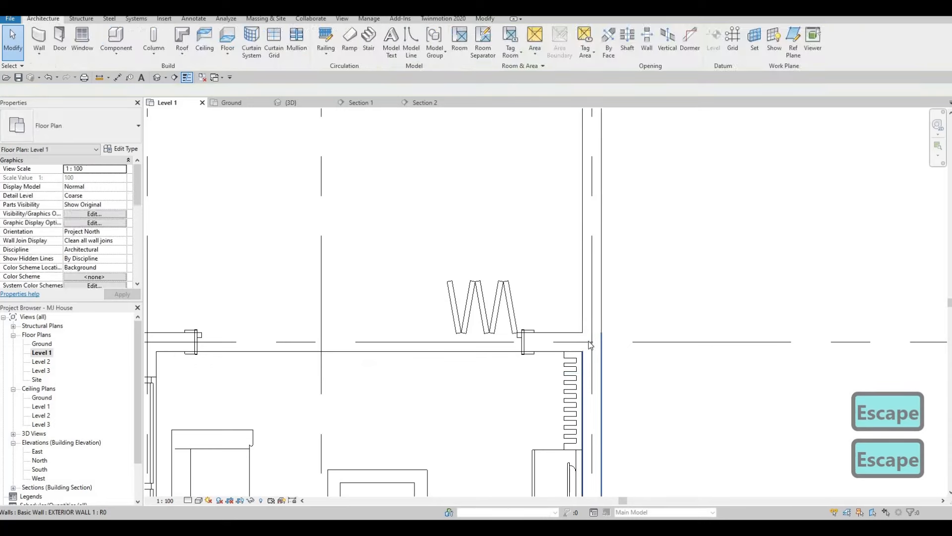
pyautogui.click(586, 340)
pyautogui.scroll(-4, 538, 342)
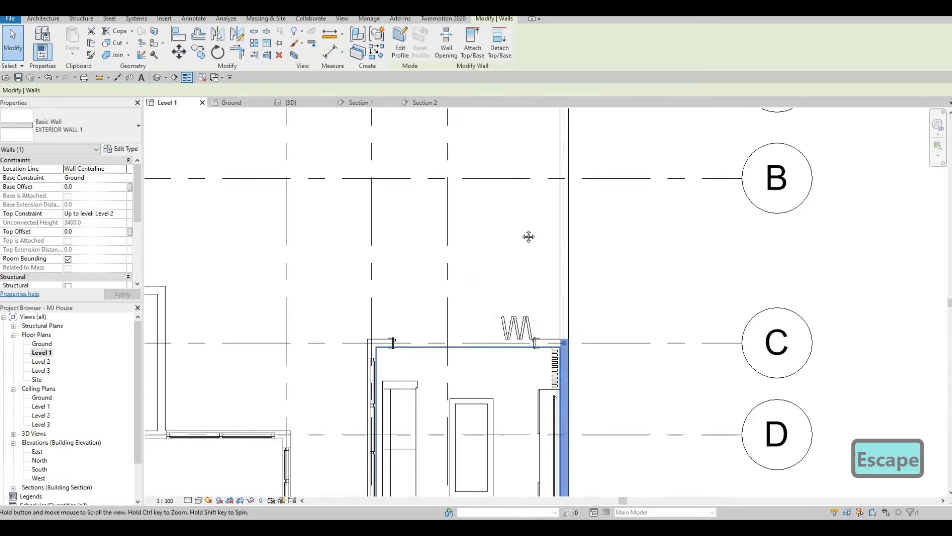
pyautogui.moveTo(536, 422); pyautogui.dragTo(534, 247, button='middle')
pyautogui.moveTo(526, 489); pyautogui.dragTo(512, 268, button='middle')
pyautogui.scroll(6, 513, 271)
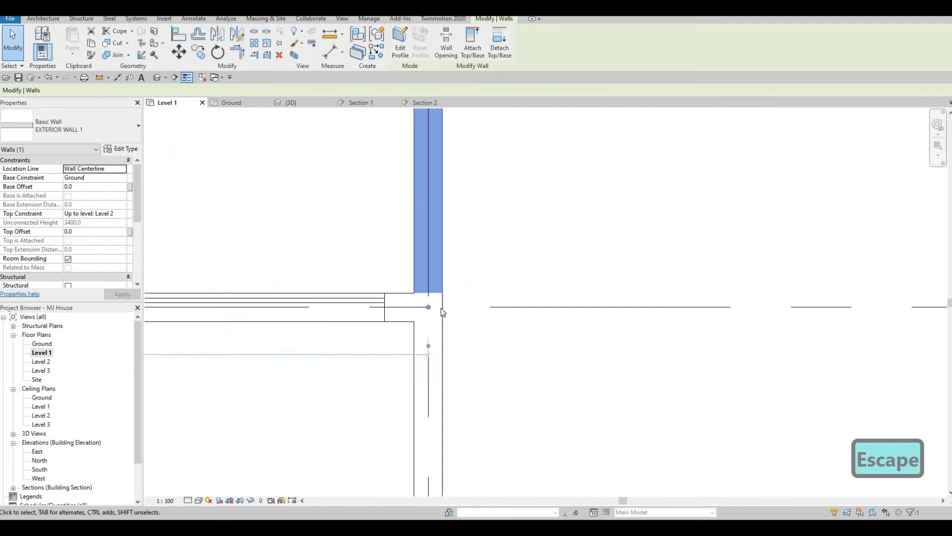
pyautogui.press('Escape')
pyautogui.moveTo(427, 297); pyautogui.dragTo(435, 285, button='middle')
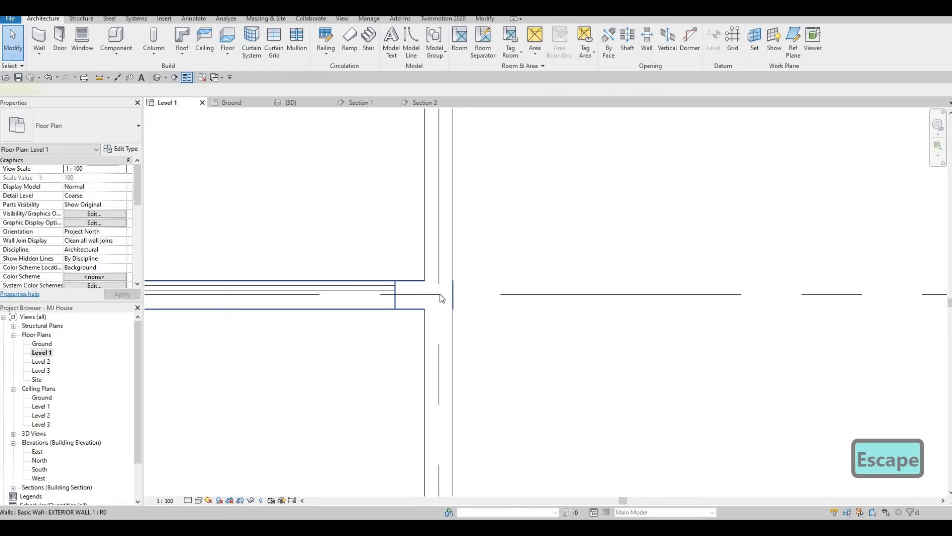
# Pull the east side's southern EXTERIOR WALL 2 yard wall back to about 210 mm from the window wall's centerline.
pyautogui.click(437, 294)
pyautogui.press('Escape')
pyautogui.click(434, 287)
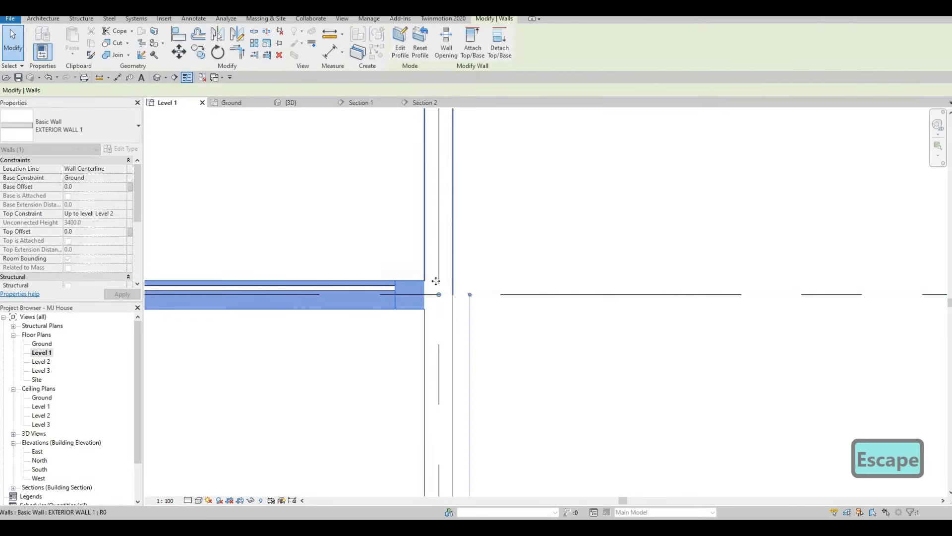
pyautogui.click(438, 296)
pyautogui.press('Escape')
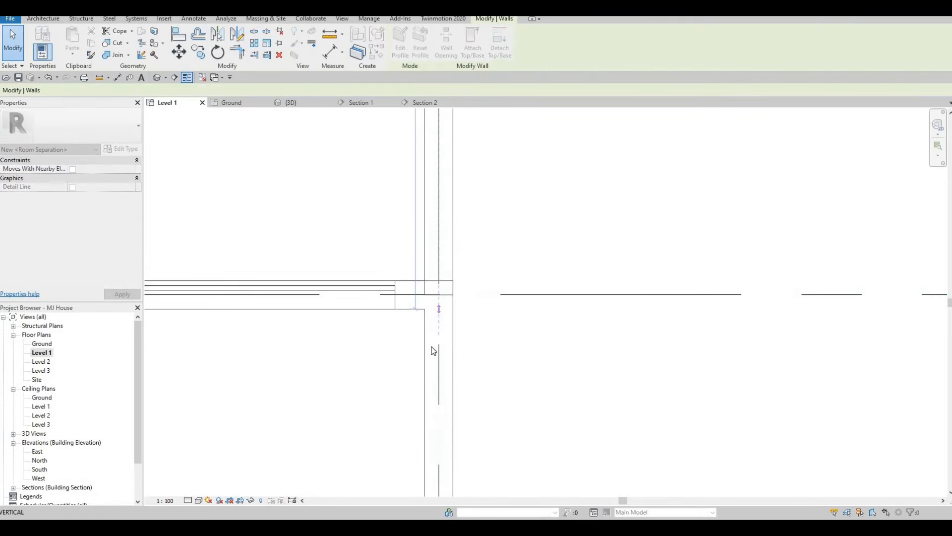
pyautogui.click(433, 353)
pyautogui.press('Escape')
pyautogui.moveTo(440, 300); pyautogui.dragTo(436, 336)
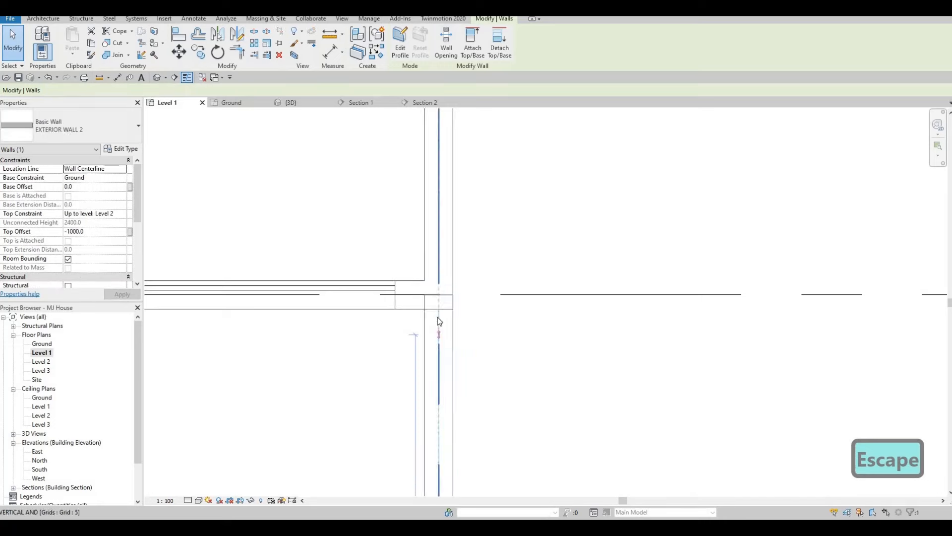
pyautogui.press('Escape')
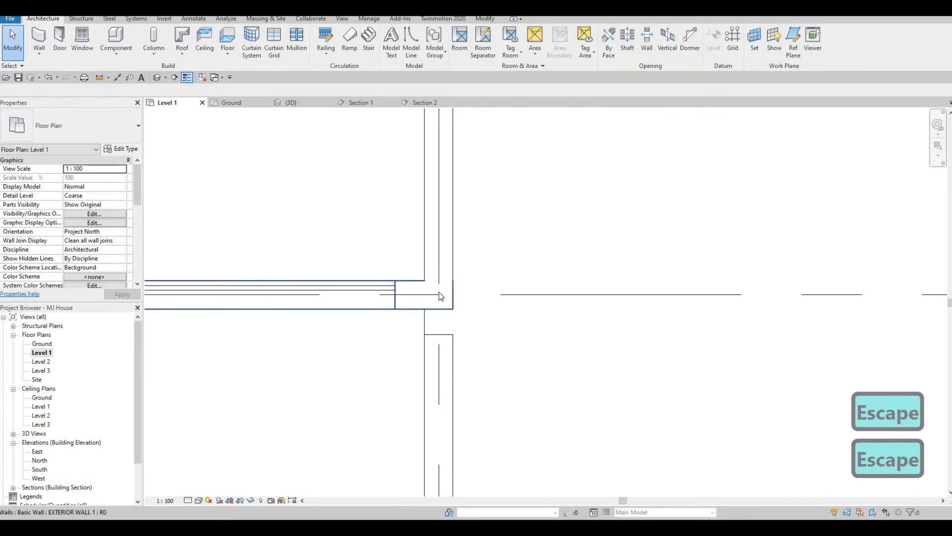
# Extend the east side's EXTERIOR WALL 1 past the south window wall.
pyautogui.click(439, 293)
pyautogui.moveTo(430, 294); pyautogui.dragTo(440, 315)
pyautogui.click(442, 296)
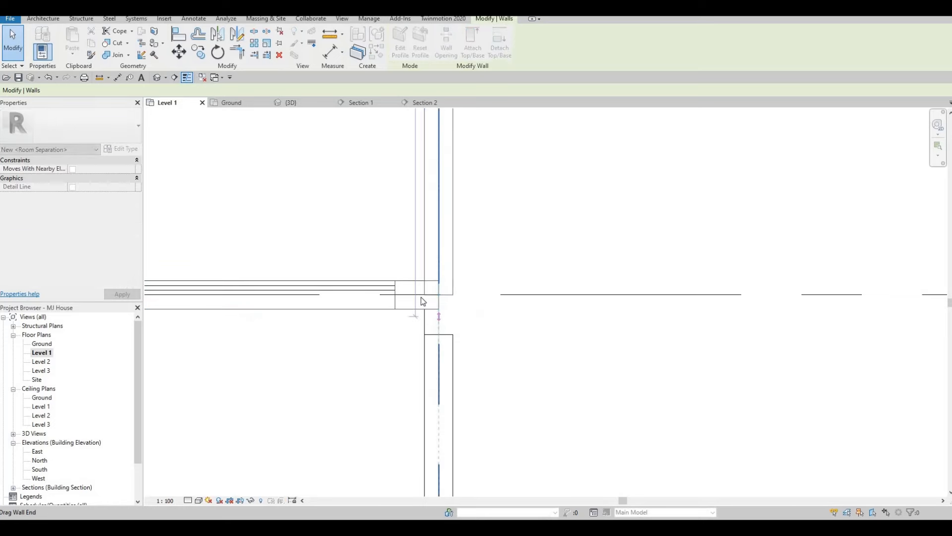
pyautogui.press('Escape')
pyautogui.click(428, 300)
pyautogui.press('Escape')
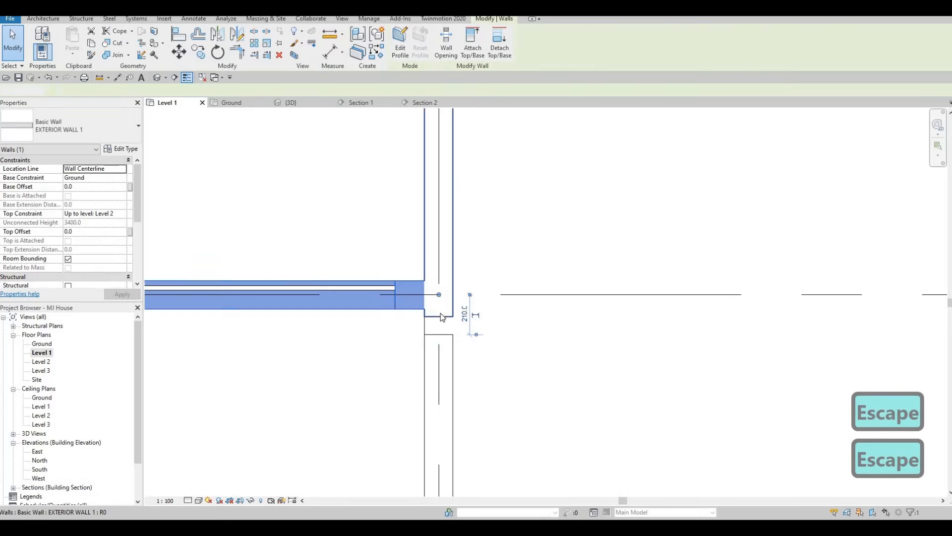
# Shorten the east EXTERIOR WALL 1 to the south window wall's outer face and extend the yard wall back to meet it.
pyautogui.click(438, 314)
pyautogui.moveTo(438, 315); pyautogui.dragTo(439, 312)
pyautogui.press('Escape')
pyautogui.click(440, 337)
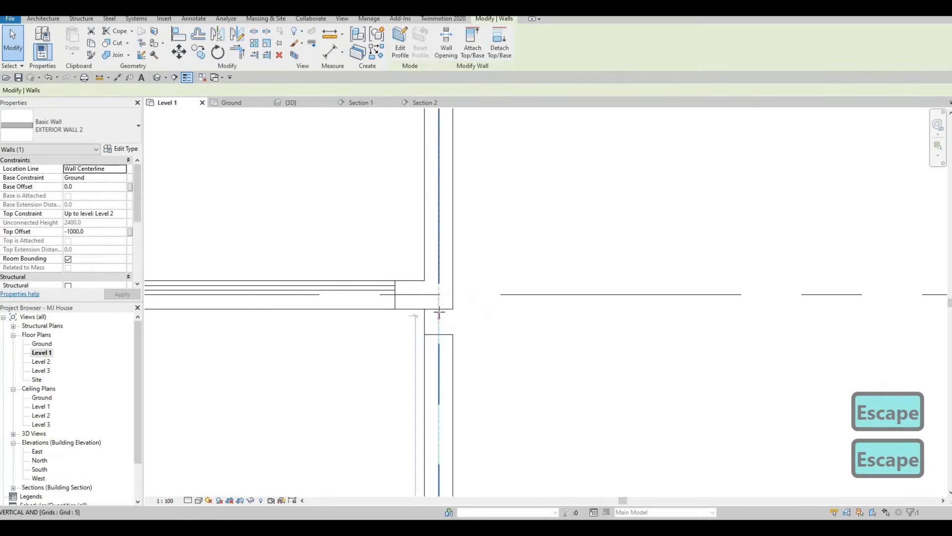
pyautogui.click(440, 312)
pyautogui.scroll(-6, 492, 298)
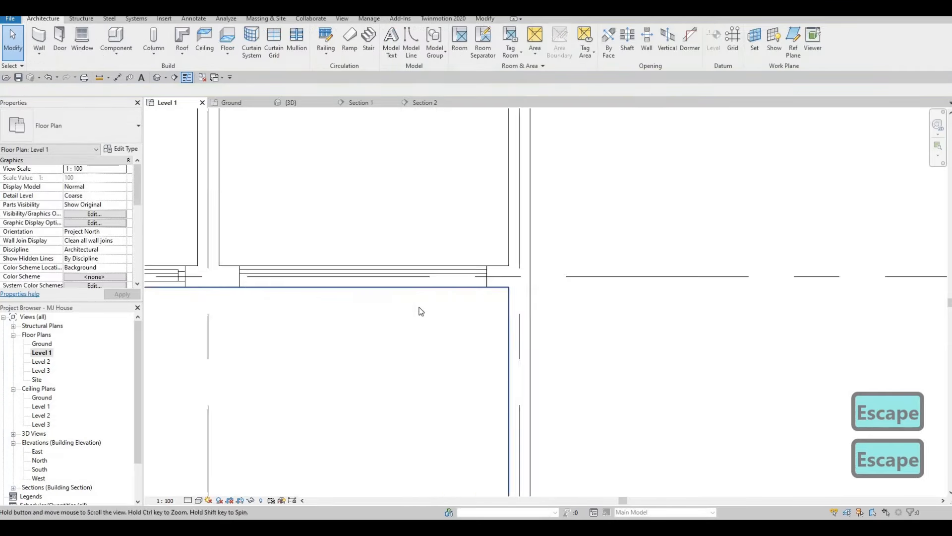
# Pull the west side's southern EXTERIOR WALL 2 yard wall back from the corner of the dining room's window wall.
pyautogui.moveTo(430, 256); pyautogui.dragTo(650, 256, button='middle')
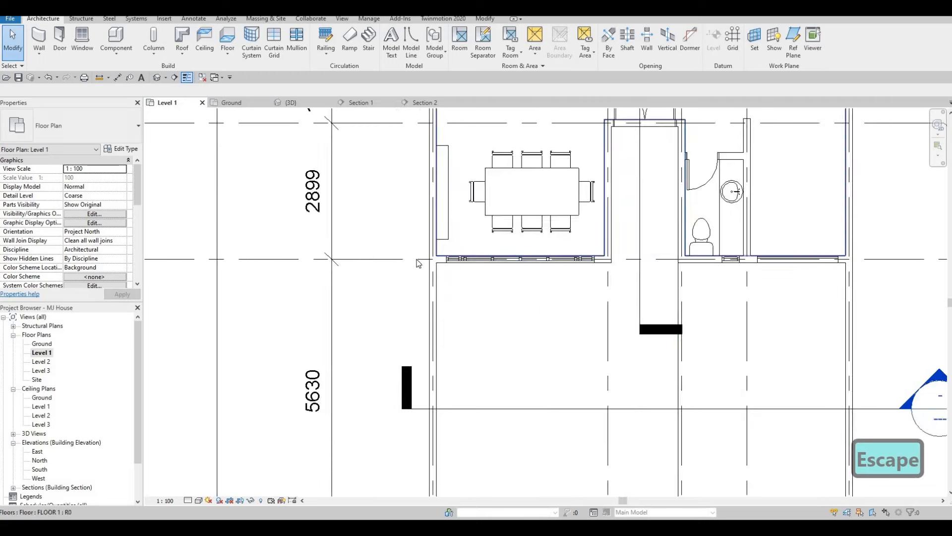
pyautogui.scroll(2, 417, 259)
pyautogui.click(416, 256)
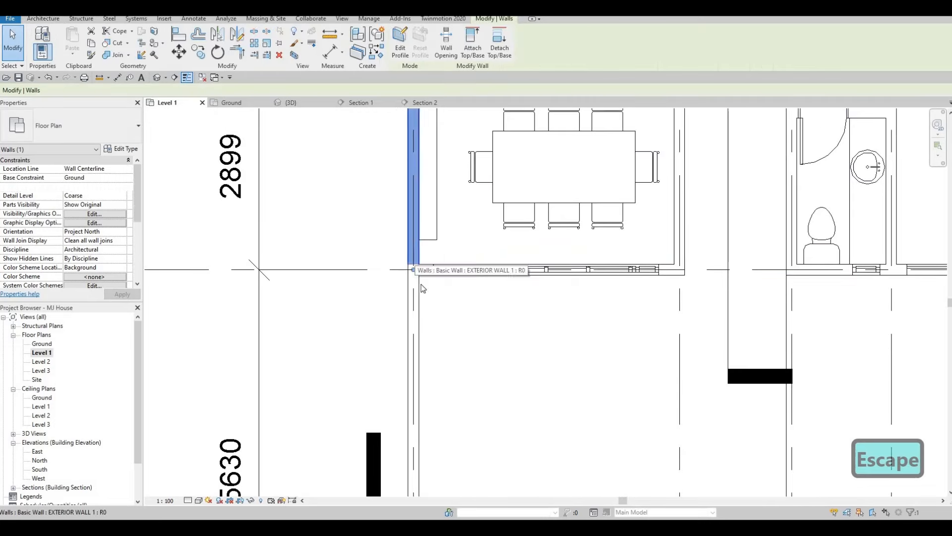
pyautogui.scroll(4, 421, 287)
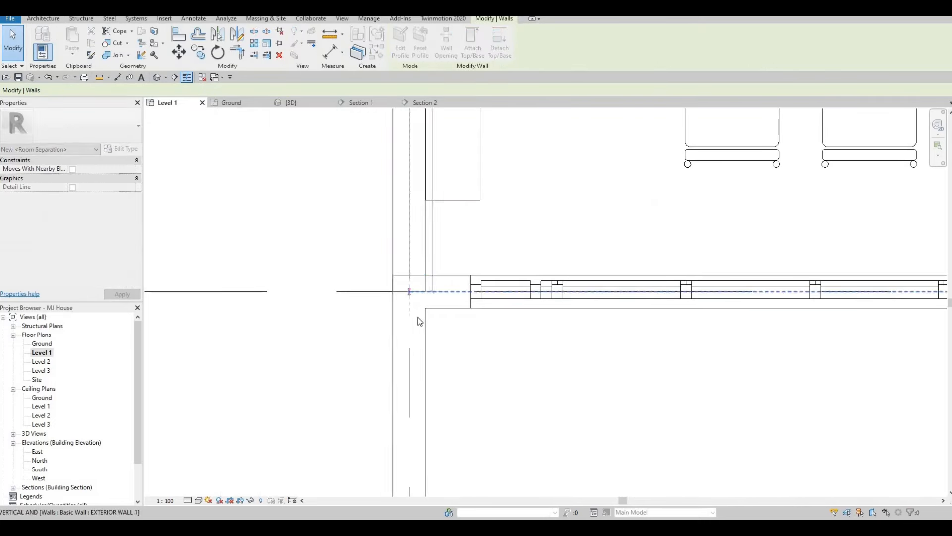
pyautogui.click(412, 310)
# Try to shift the west EXTERIOR WALL 1's south end along the dining room's window wall, and undo the shift.
pyautogui.moveTo(409, 291); pyautogui.dragTo(437, 289)
pyautogui.press('Escape')
pyautogui.click(409, 295)
pyautogui.press('Escape')
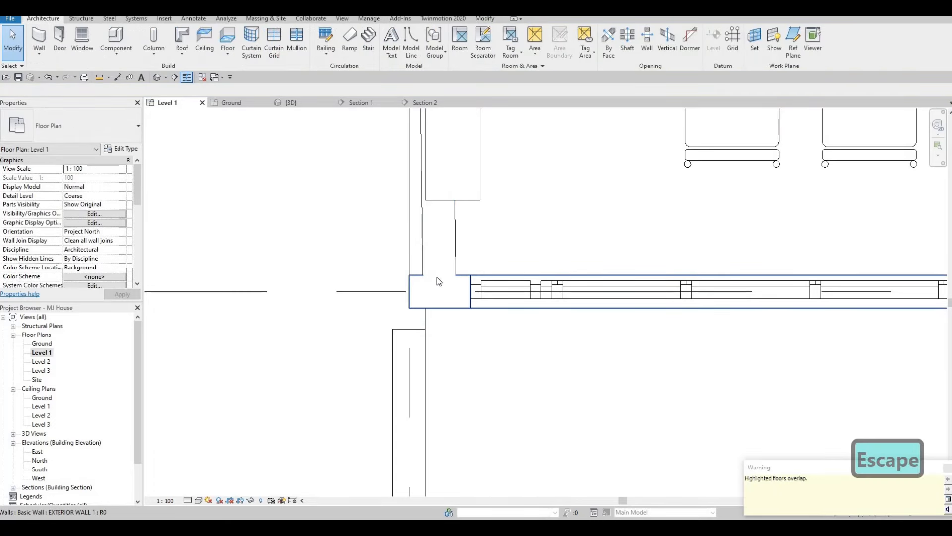
pyautogui.hotkey('ctrl', 'z')
# Extend the west EXTERIOR WALL 1 through the corner to the outer face of the dining room's window wall.
pyautogui.click(409, 291)
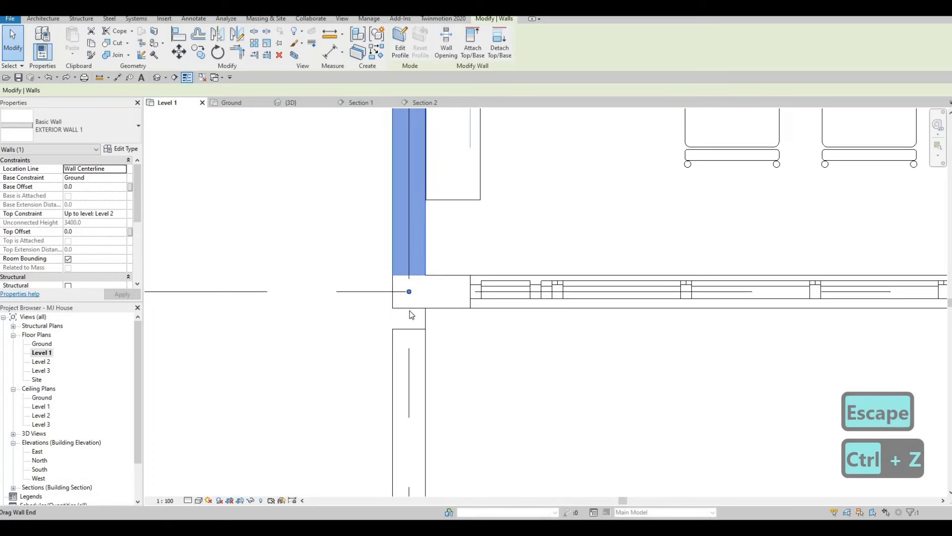
pyautogui.moveTo(409, 291); pyautogui.dragTo(410, 323)
pyautogui.press('Escape')
pyautogui.press('Escape')
pyautogui.click(410, 309)
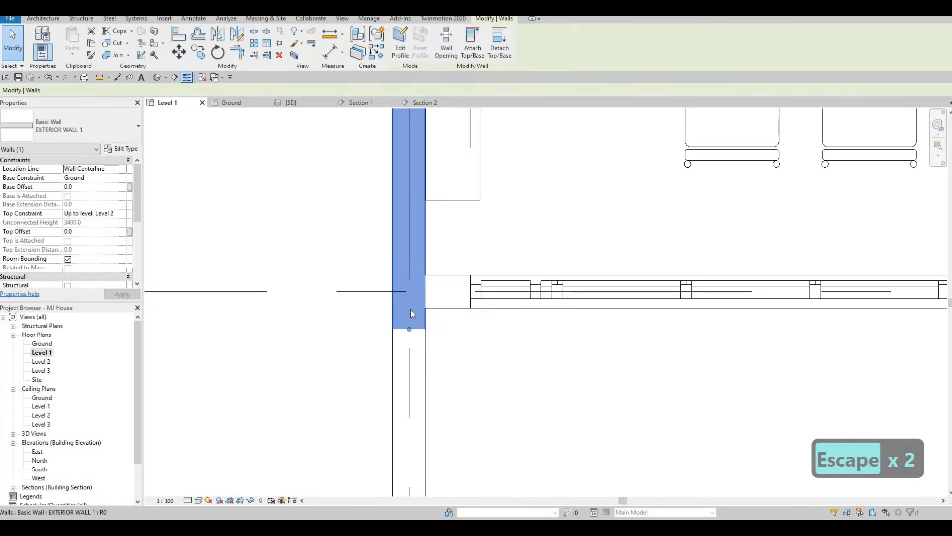
pyautogui.press('Escape')
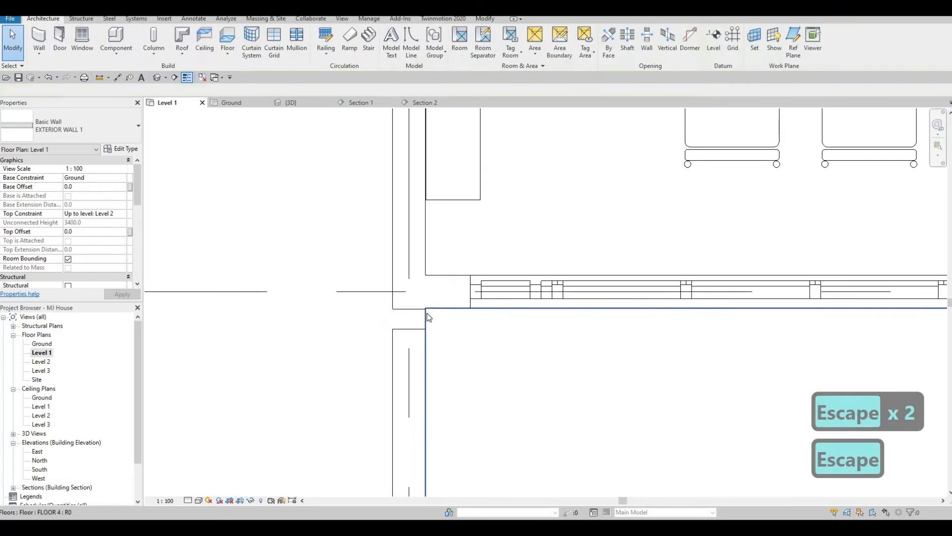
# Try to trim the dining room's window wall and the west EXTERIOR WALL 1 into a corner.
pyautogui.press('Escape')
pyautogui.press('t')
pyautogui.press('r')
pyautogui.click(435, 298)
pyautogui.click(405, 286)
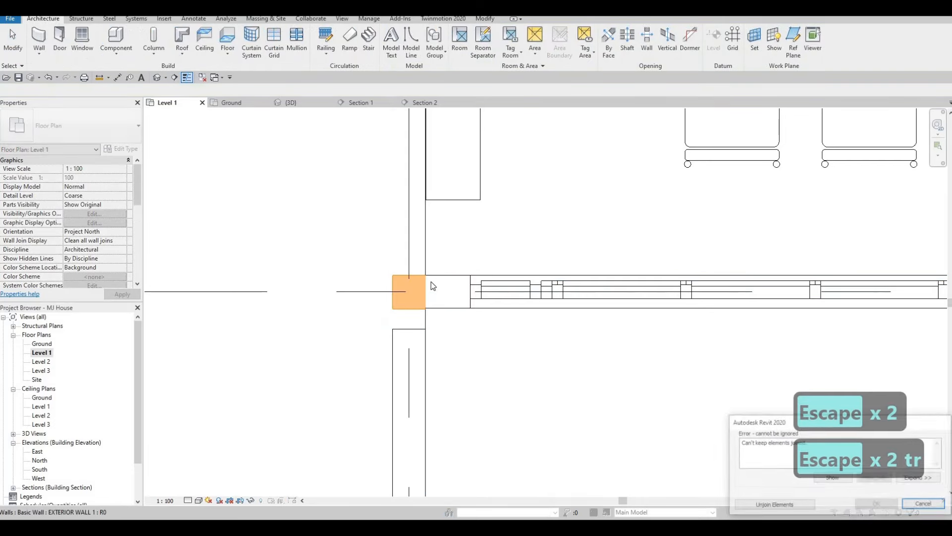
pyautogui.press('Escape')
pyautogui.press('Escape')
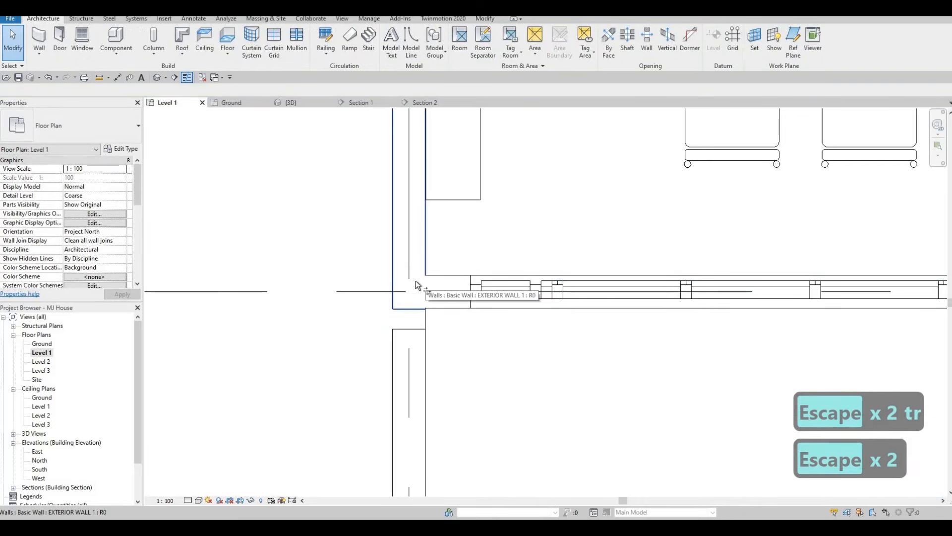
# Trim the west EXTERIOR WALL 1 to a clean corner with the dining room's window wall, picking the west wall first.
pyautogui.press('t')
pyautogui.press('r')
pyautogui.click(417, 286)
pyautogui.click(424, 299)
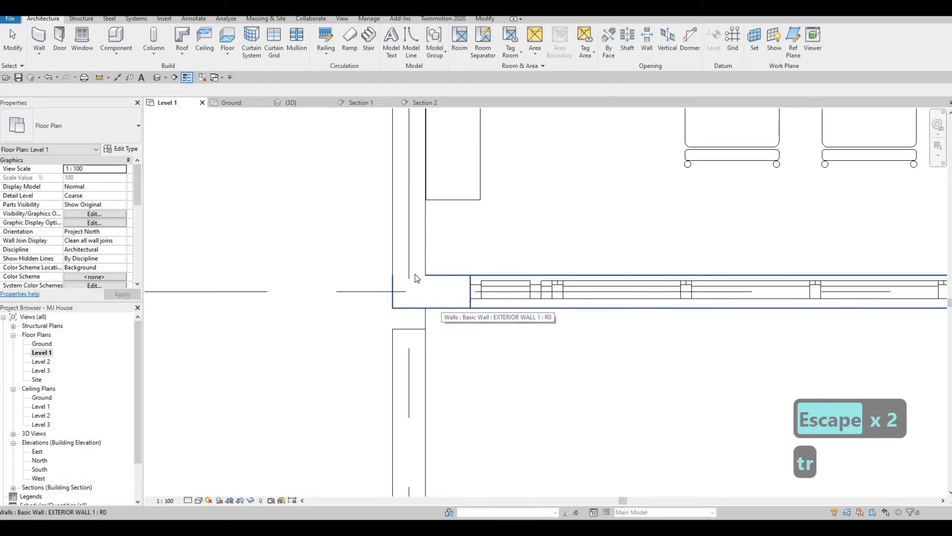
# Undo the last corner trim between the west EXTERIOR WALL 1 and the dining room's window wall.
pyautogui.press('Escape')
pyautogui.hotkey('ctrl', 'z')
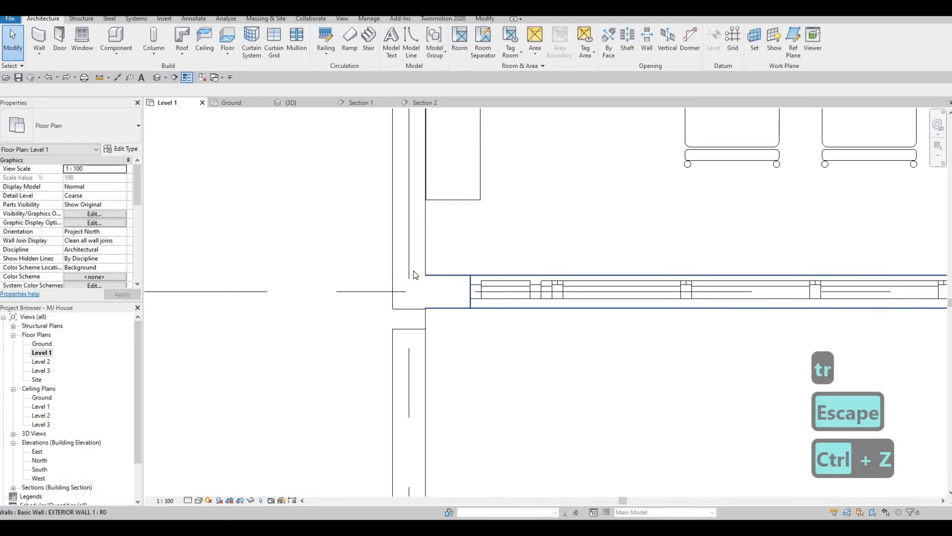
pyautogui.click(416, 278)
pyautogui.press('Escape')
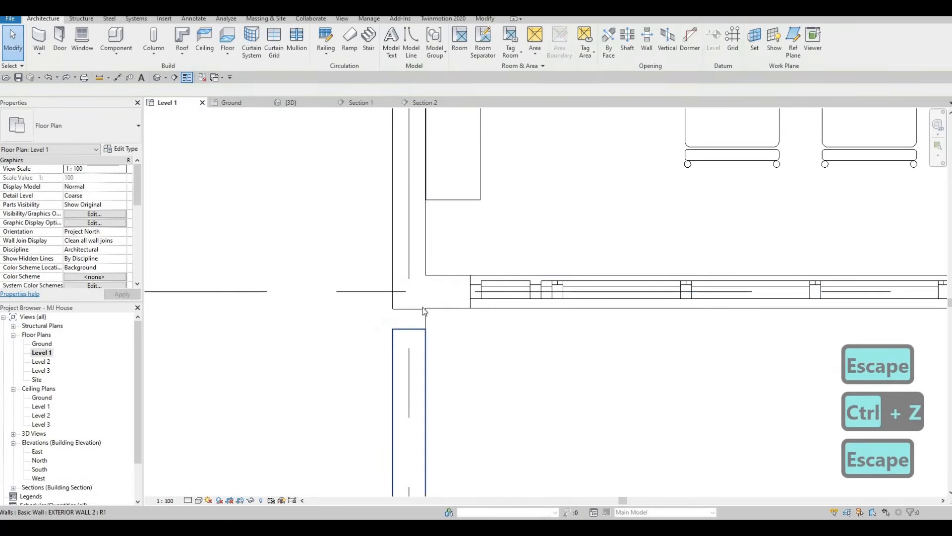
pyautogui.click(423, 318)
pyautogui.press('Escape')
# Try to trim the west EXTERIOR WALL 1 and the dining room's window wall into a corner, and undo the trim.
pyautogui.scroll(2, 426, 312)
pyautogui.press('t')
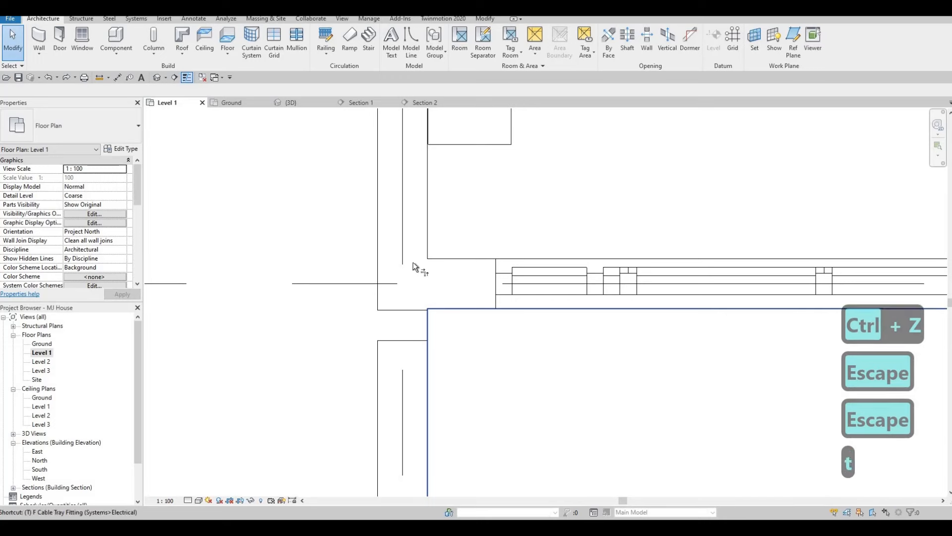
pyautogui.press('r')
pyautogui.press('Escape')
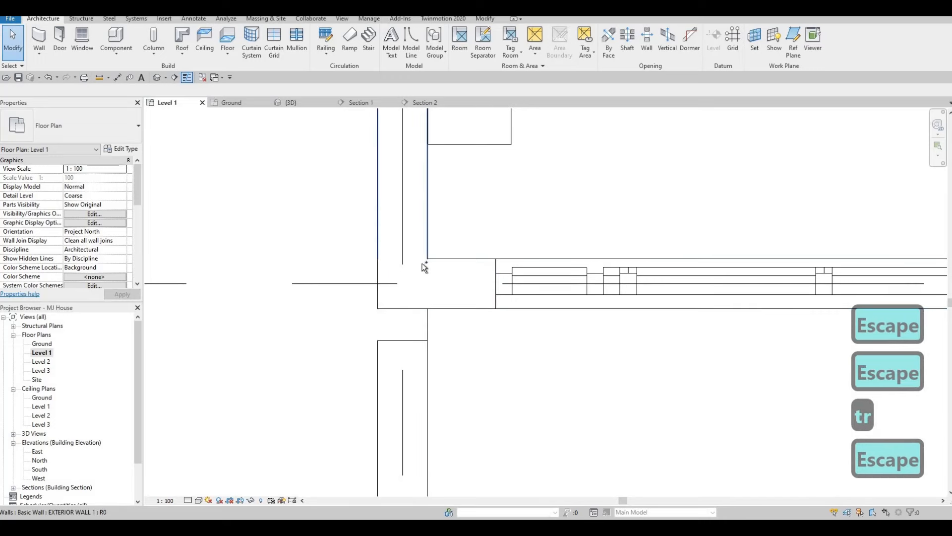
pyautogui.hotkey('ctrl', 'z')
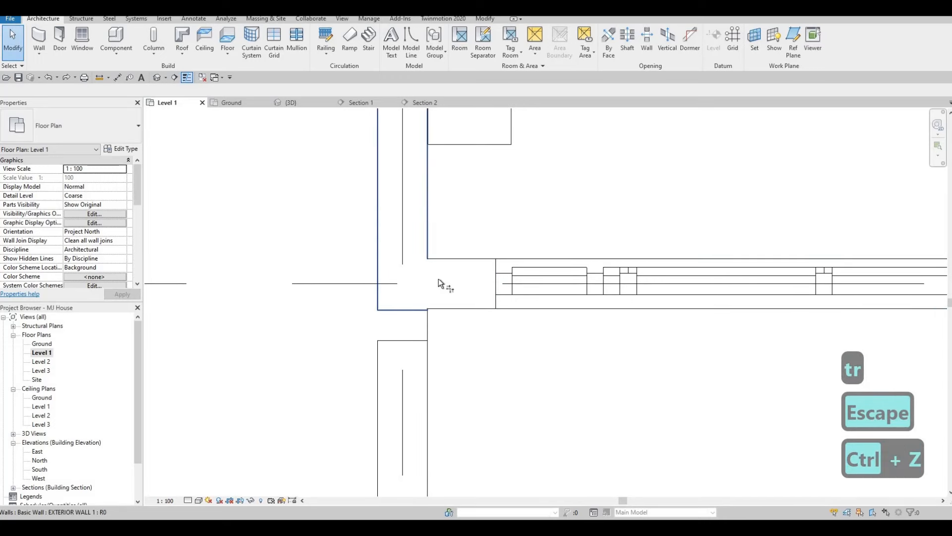
# Try the corner trim between the two EXTERIOR WALL 1 walls once more, select the west wall to check it, and undo the trim.
pyautogui.press('t')
pyautogui.press('r')
pyautogui.click(419, 267)
pyautogui.click(416, 277)
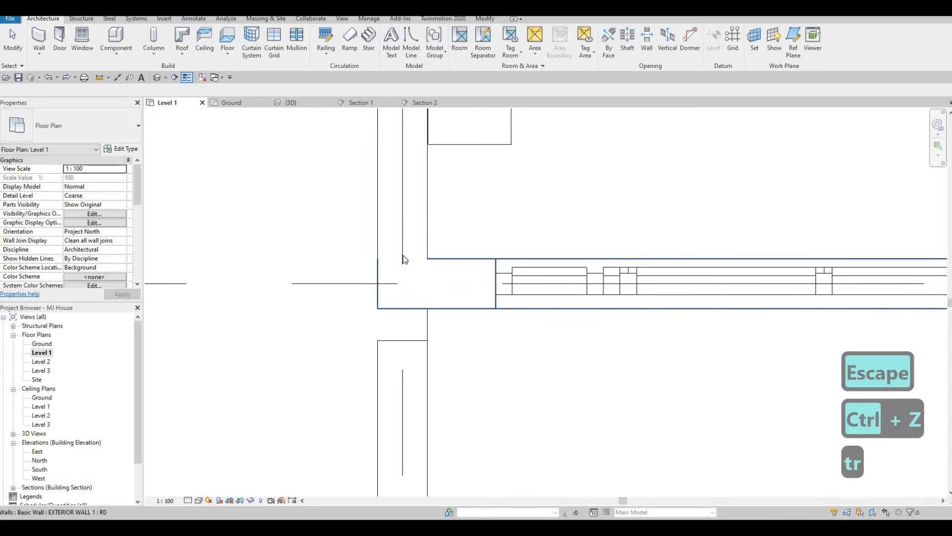
pyautogui.press('Escape')
pyautogui.click(412, 271)
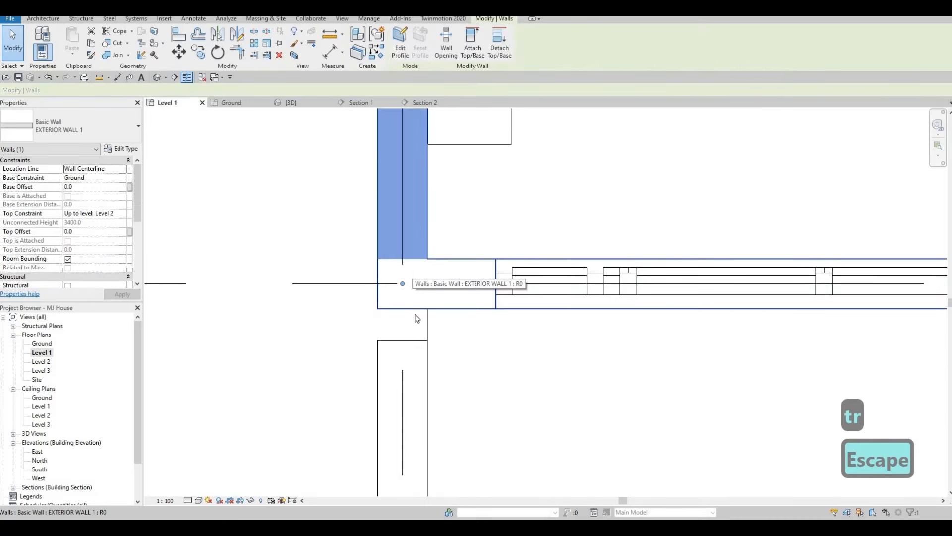
pyautogui.hotkey('ctrl', 'z')
pyautogui.scroll(-3, 433, 305)
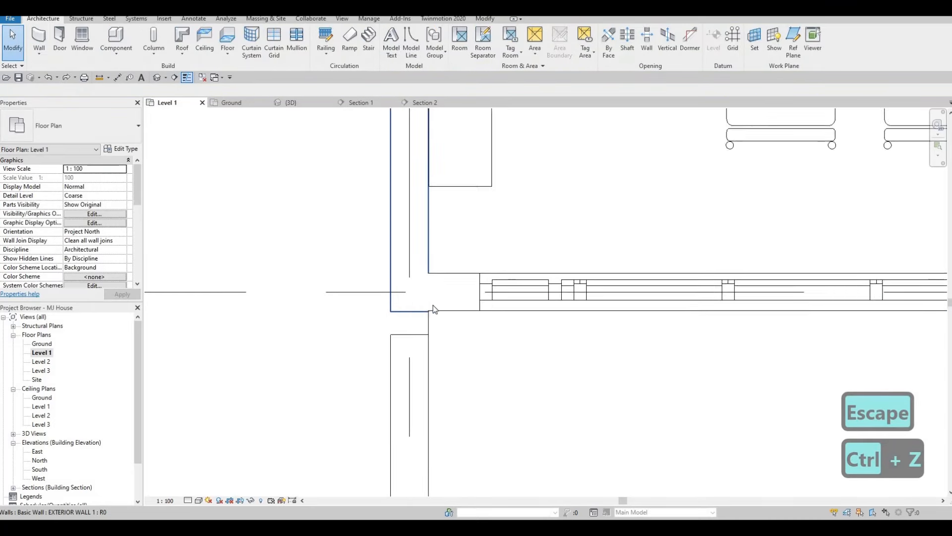
pyautogui.press('Escape')
# Align the west EXTERIOR WALL 1's south end face with the outer face of the dining room's window wall.
pyautogui.click(407, 309)
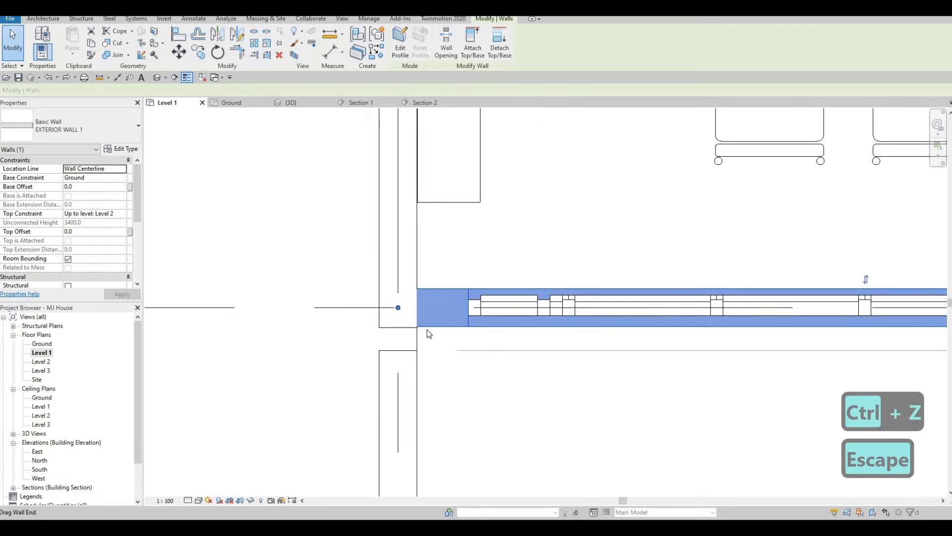
pyautogui.press('Escape')
pyautogui.scroll(2, 430, 333)
pyautogui.press('Escape')
pyautogui.press('a')
pyautogui.press('Escape')
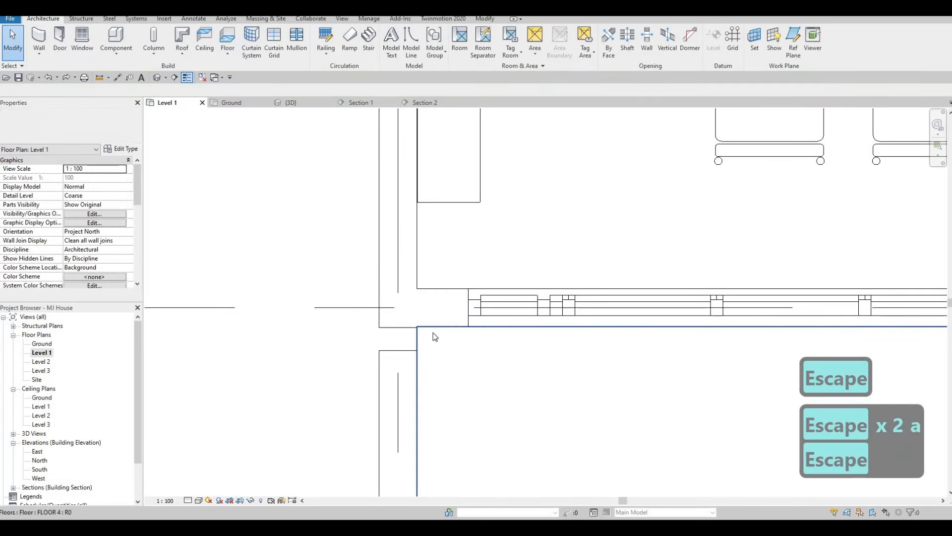
pyautogui.press('a')
pyautogui.press('l')
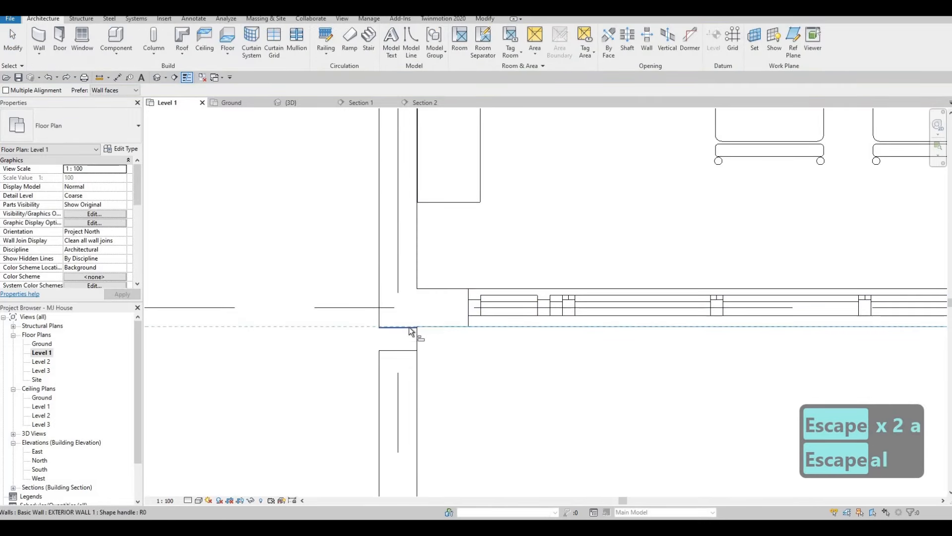
pyautogui.press('Escape')
pyautogui.press('Escape')
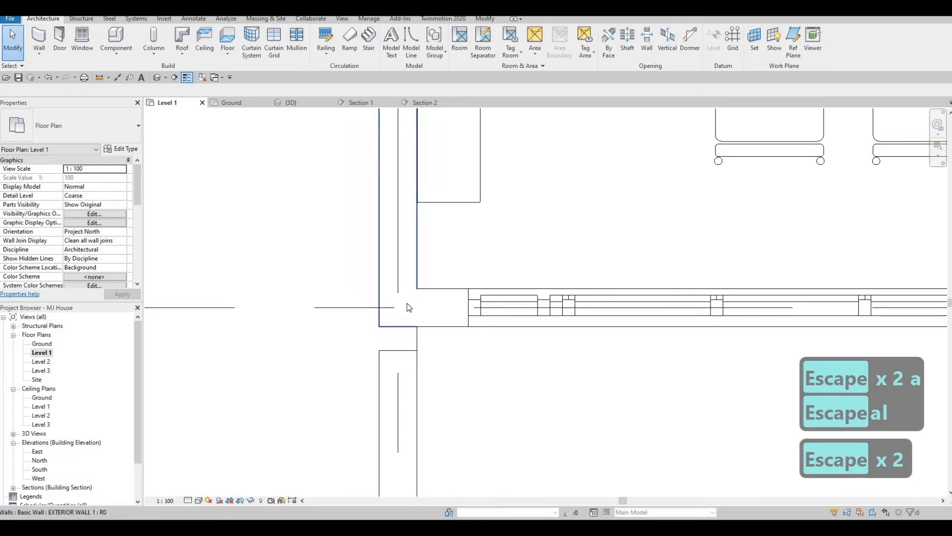
# Inspect the west EXTERIOR WALL 1's corner in plan and its junctions with the lower yard walls in the 3D view.
pyautogui.click(407, 308)
pyautogui.moveTo(409, 319); pyautogui.dragTo(422, 287, button='middle')
pyautogui.press('Escape')
pyautogui.click(412, 321)
pyautogui.moveTo(412, 317); pyautogui.dragTo(386, 287)
pyautogui.press('Escape')
pyautogui.scroll(-5, 398, 285)
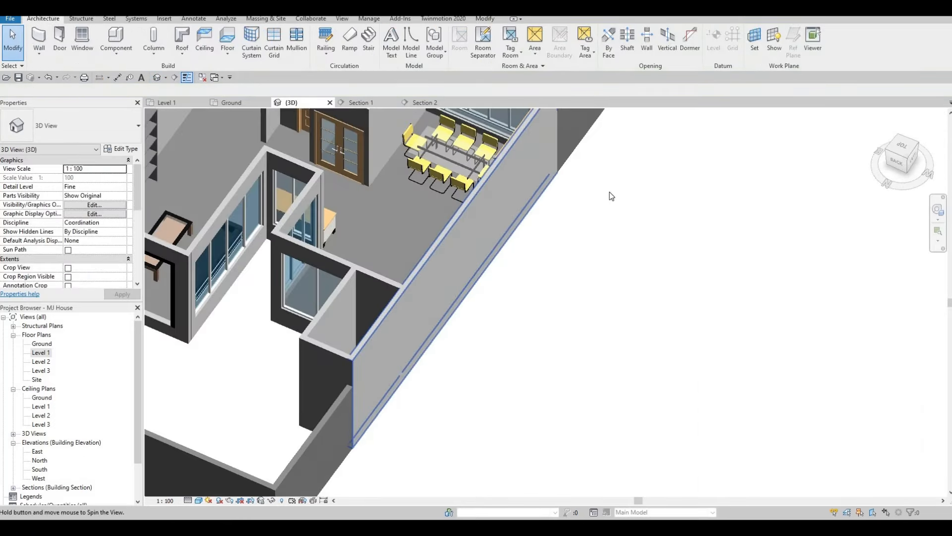
pyautogui.scroll(3, 453, 281)
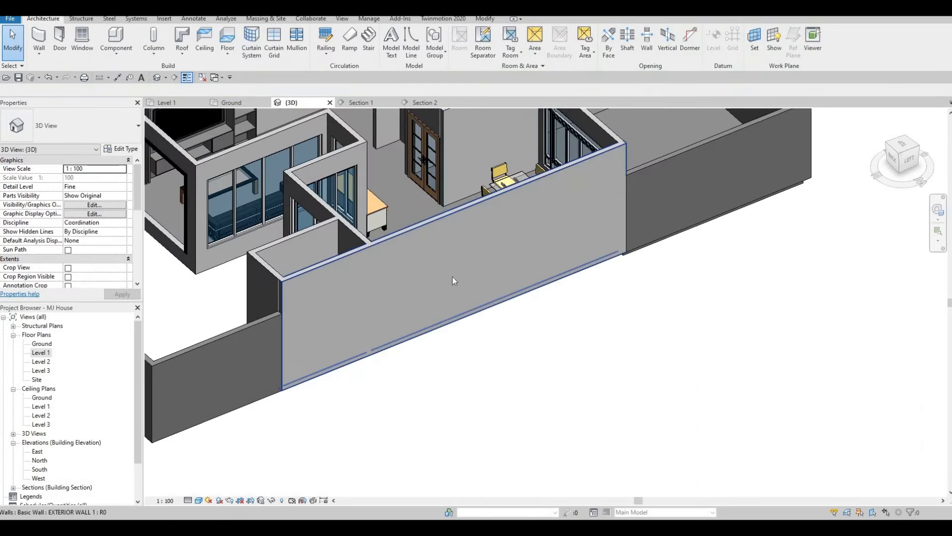
pyautogui.scroll(-3, 374, 328)
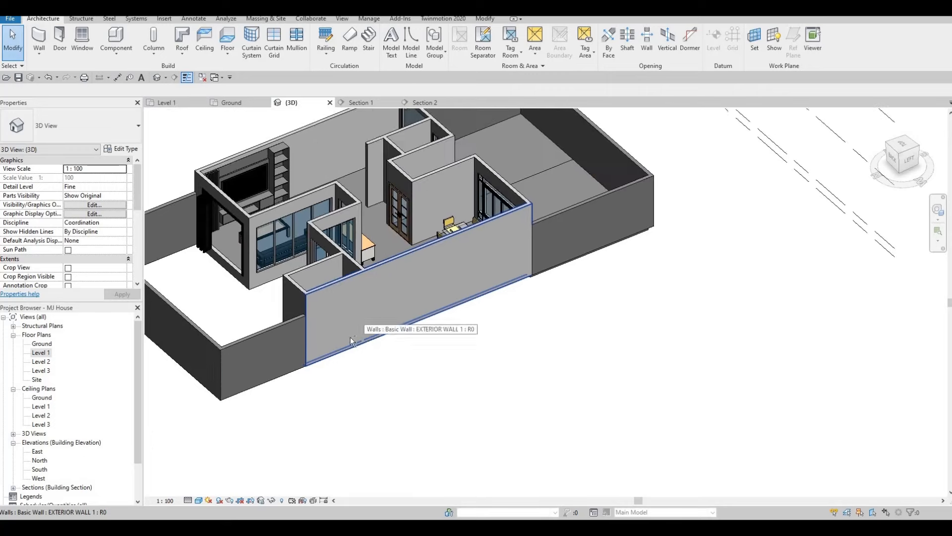
pyautogui.scroll(1, 423, 315)
pyautogui.keyDown('shift'); pyautogui.moveTo(423, 315); pyautogui.dragTo(276, 153, button='middle'); pyautogui.keyUp('shift')
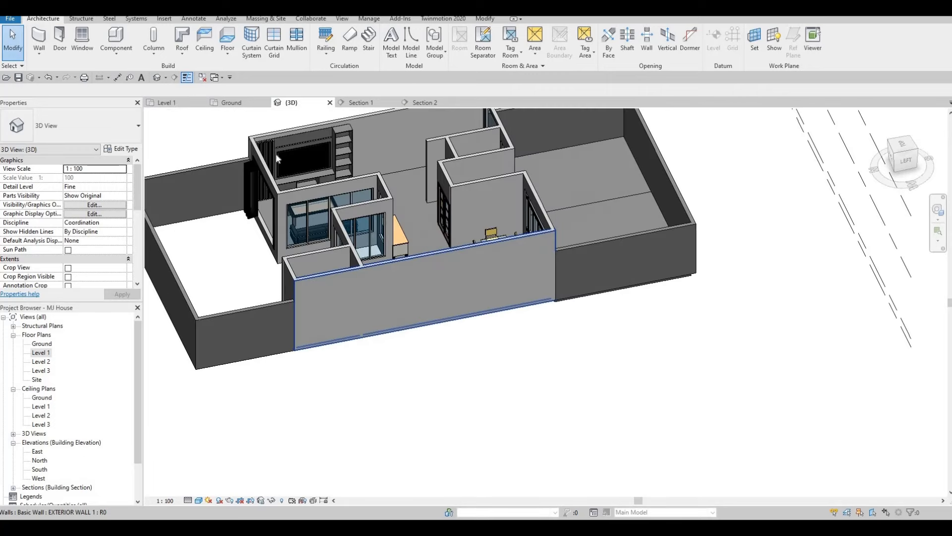
# Copy the material name Concrete, Aerated from the structure layer of the lower yard wall's type, EXTERIOR WALL 2.
pyautogui.click(245, 318)
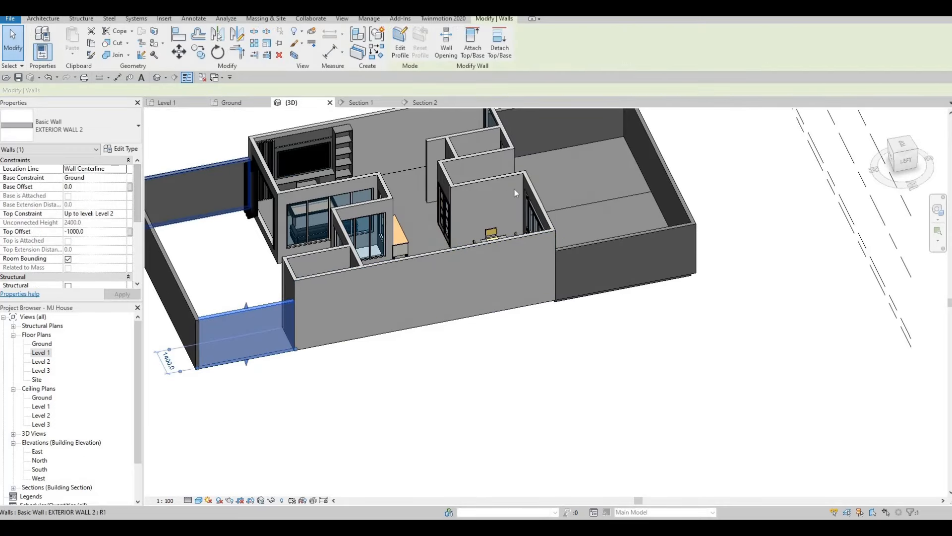
pyautogui.click(576, 211)
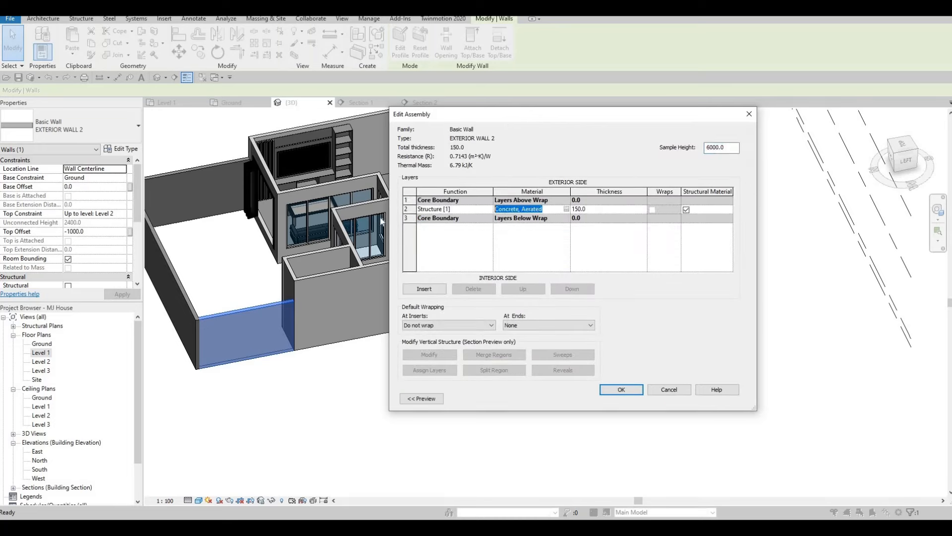
pyautogui.hotkey('ctrl', 'c')
pyautogui.click(621, 389)
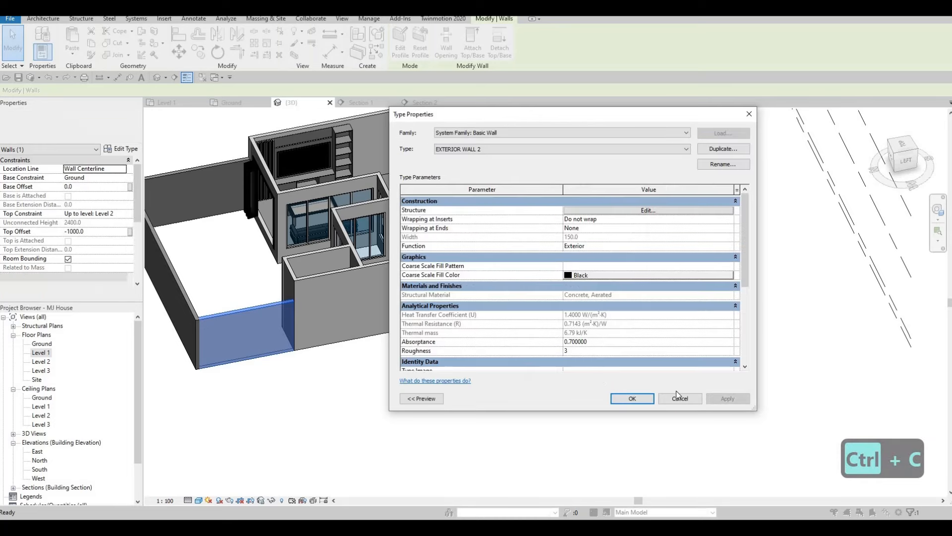
pyautogui.press('Return')
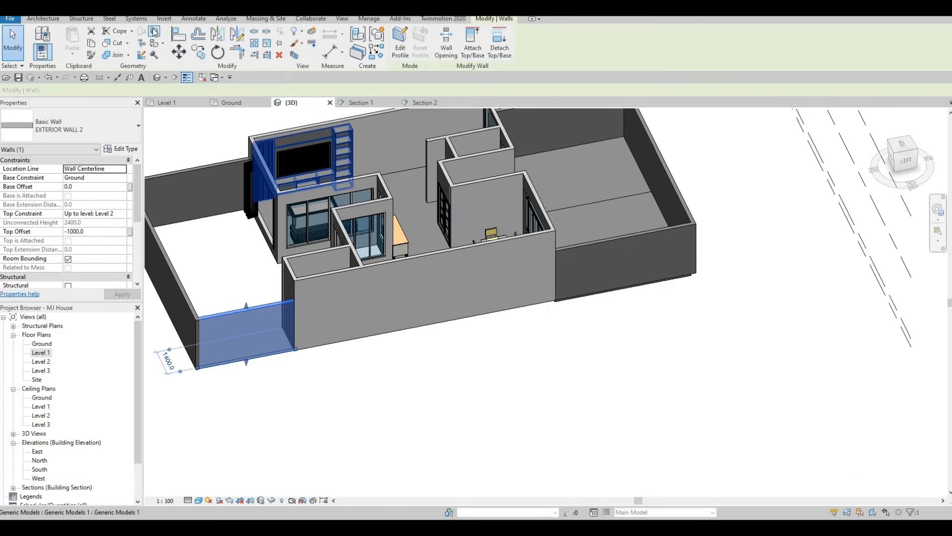
# Split the west EXTERIOR WALL 1's outer face with a full-length horizontal line level with the tops of the adjoining yard walls.
pyautogui.click(358, 289)
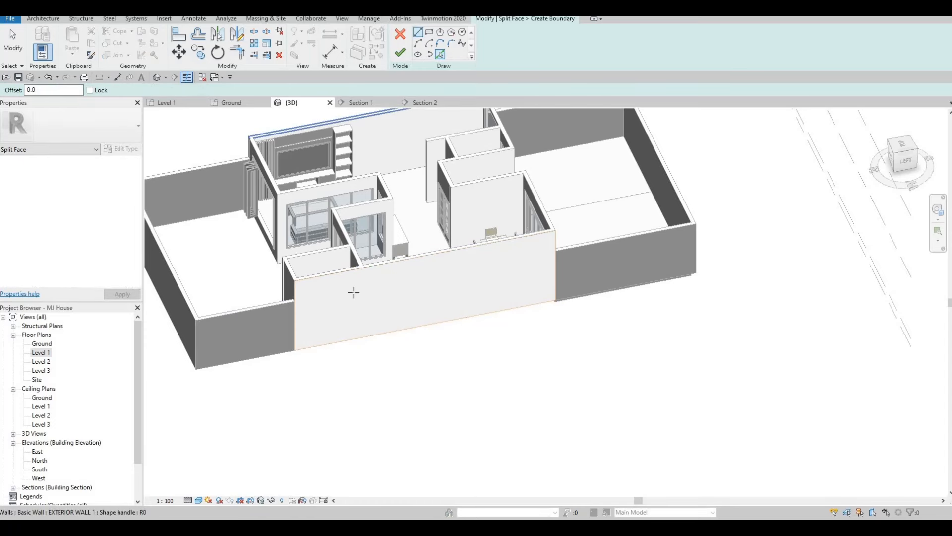
pyautogui.scroll(4, 271, 311)
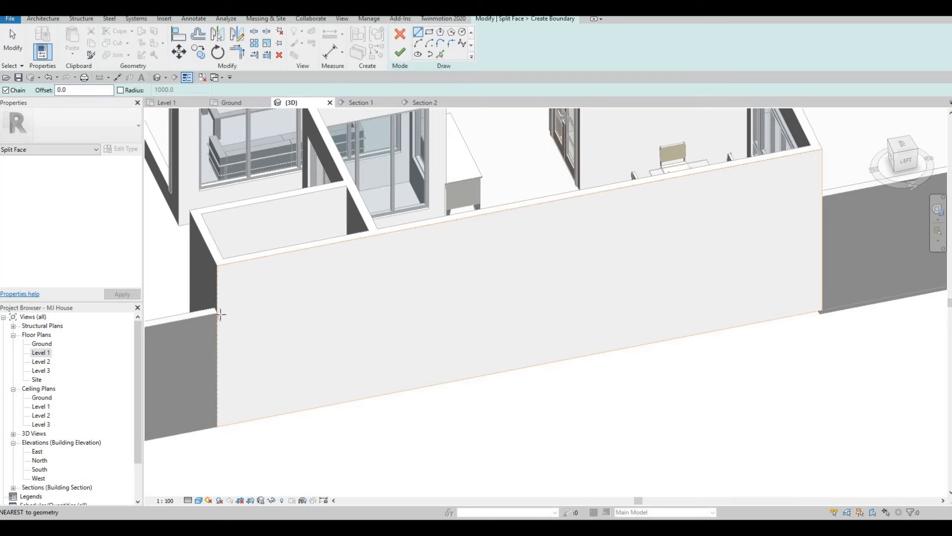
pyautogui.click(217, 312)
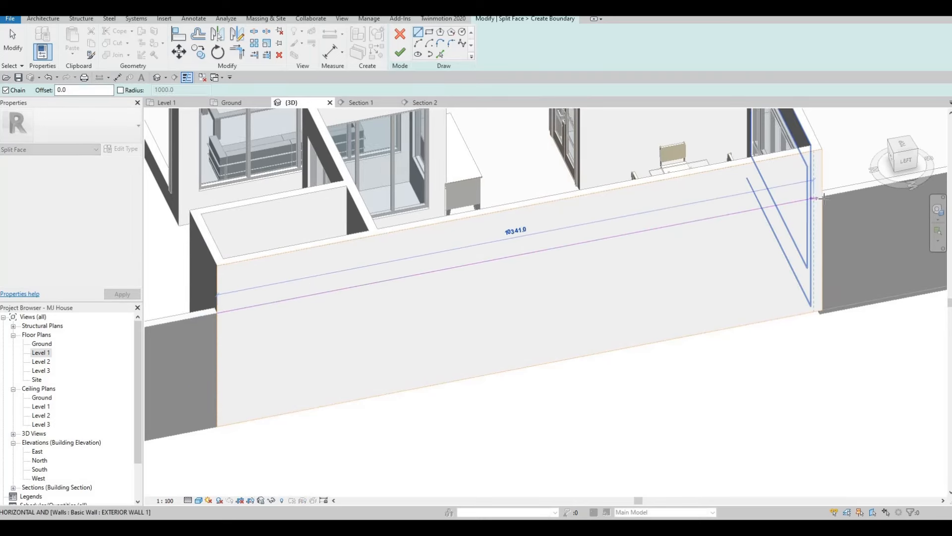
pyautogui.click(822, 197)
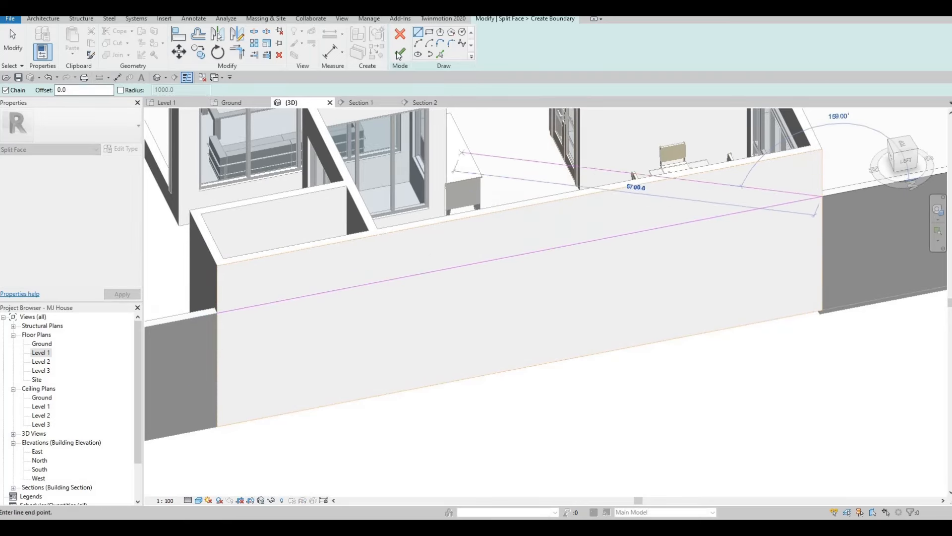
pyautogui.press('Escape')
pyautogui.click(400, 52)
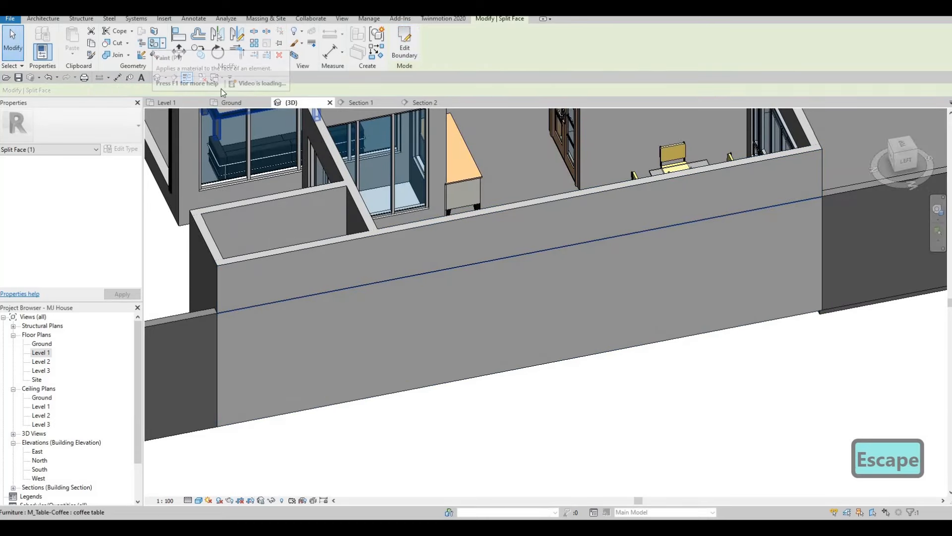
# Paint the lower region of the west EXTERIOR WALL 1's outer face with Concrete, Aerated.
pyautogui.scroll(1, 54, 95)
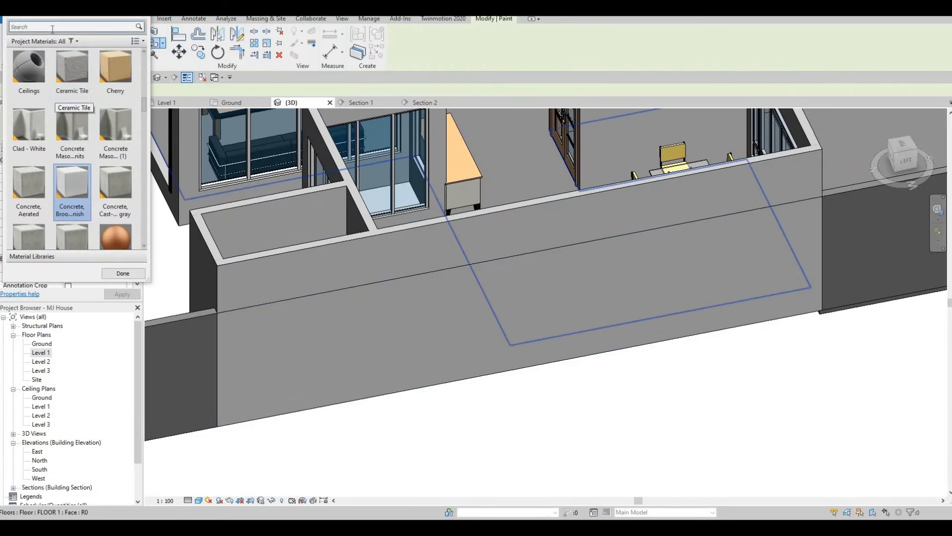
pyautogui.click(52, 29)
pyautogui.hotkey('ctrl', 'v')
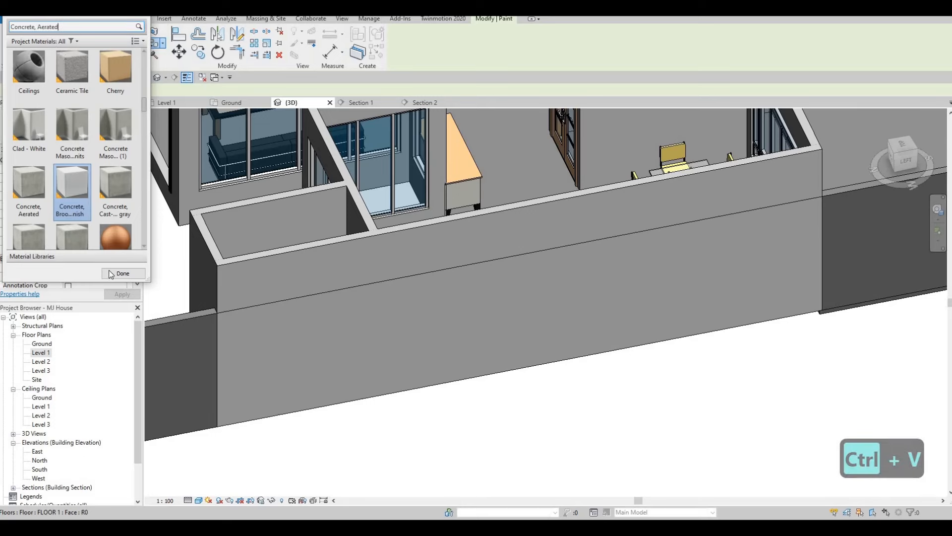
pyautogui.click(388, 314)
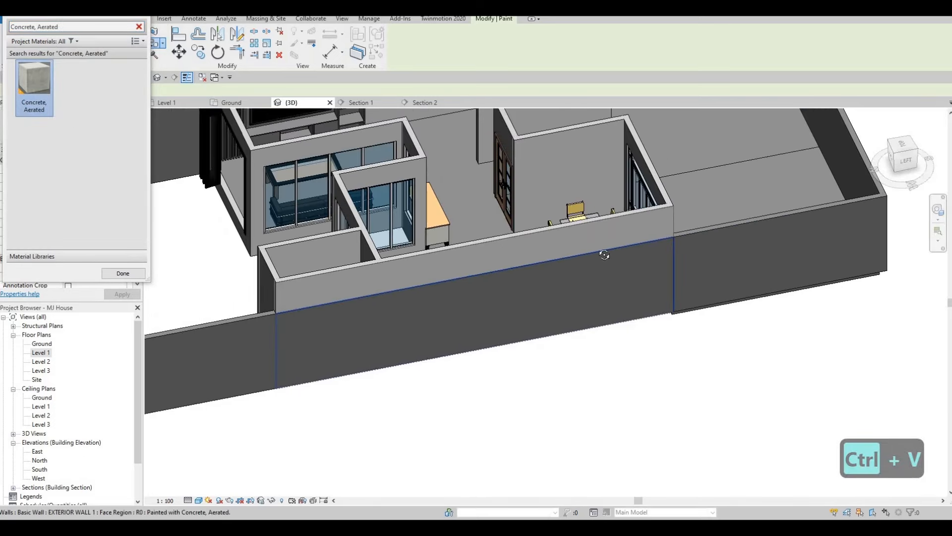
pyautogui.moveTo(601, 253)
pyautogui.keyDown('shift'); pyautogui.mouseDown(button='middle')
pyautogui.moveTo(677, 279)
pyautogui.moveTo(530, 293)
pyautogui.moveTo(578, 314)
pyautogui.moveTo(606, 293)
pyautogui.moveTo(493, 340)
pyautogui.mouseUp(button='middle'); pyautogui.keyUp('shift')
pyautogui.scroll(-5, 560, 310)
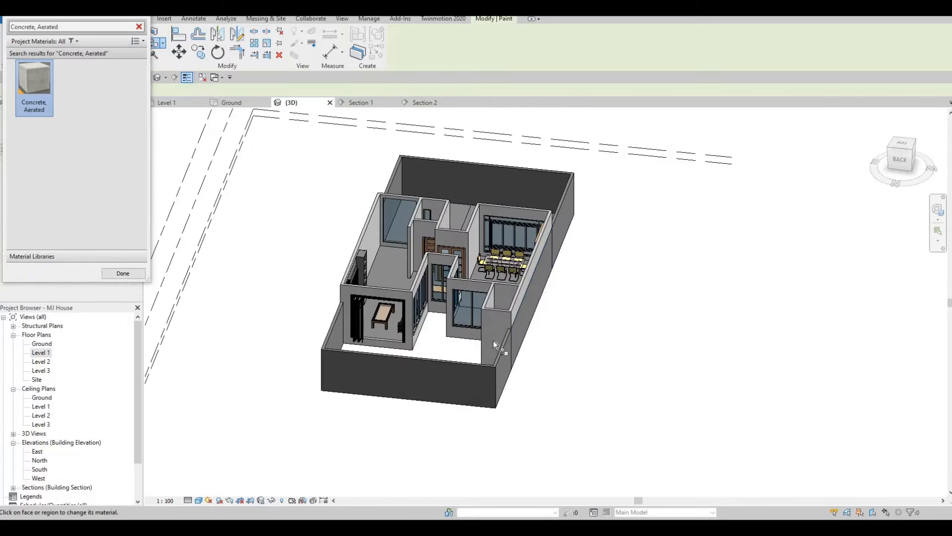
pyautogui.keyDown('shift'); pyautogui.moveTo(656, 330); pyautogui.dragTo(447, 358, button='middle'); pyautogui.keyUp('shift')
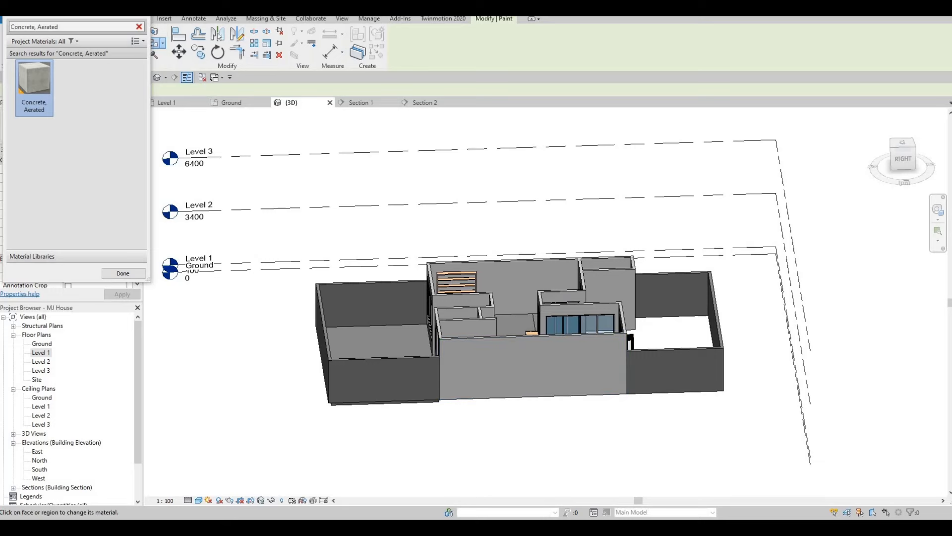
pyautogui.press('Escape')
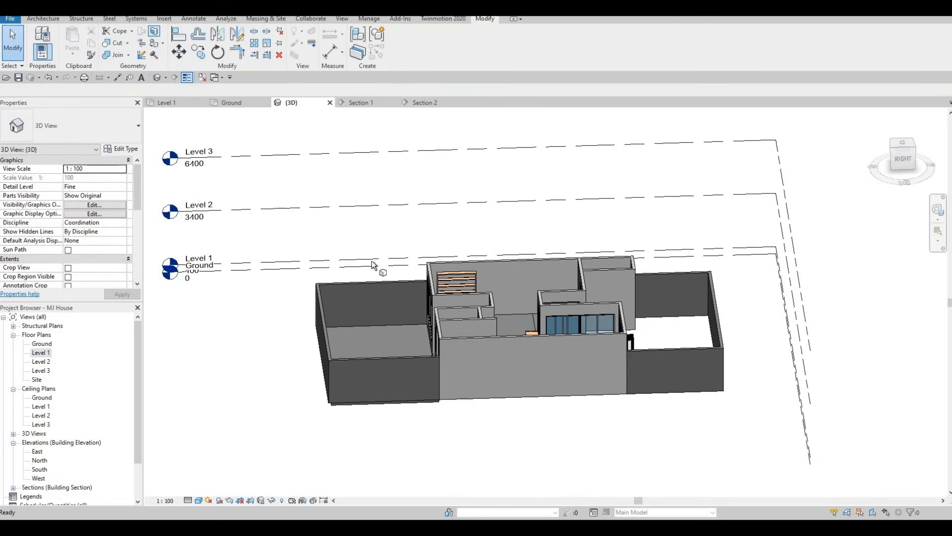
# Split the east exterior wall's outer face with a horizontal line about 9515 mm long, level with the yard walls' tops.
pyautogui.press('s')
pyautogui.press('f')
pyautogui.click(494, 361)
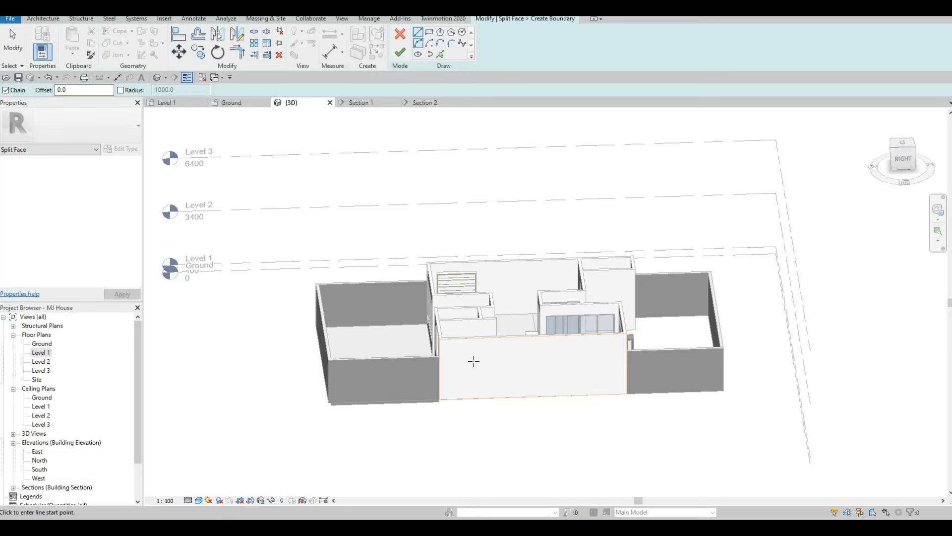
pyautogui.scroll(5, 449, 367)
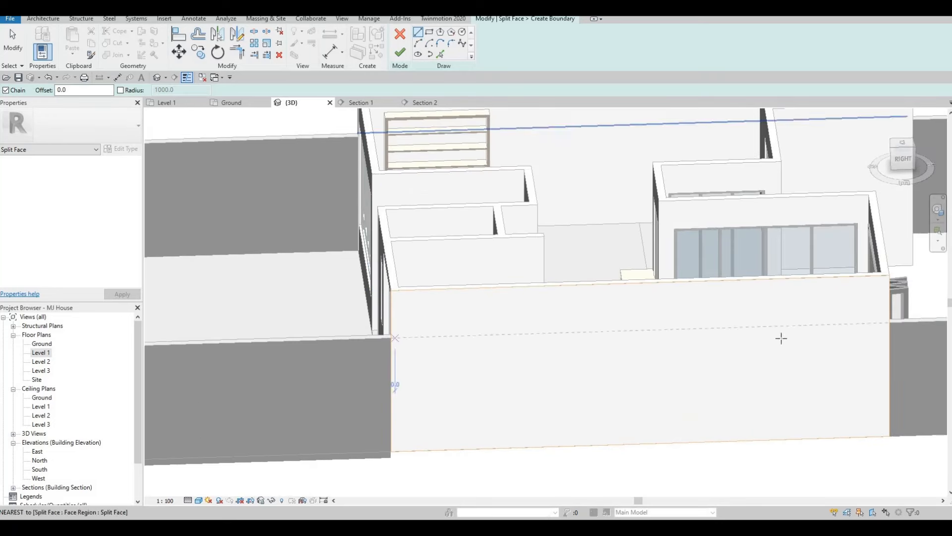
pyautogui.click(394, 338)
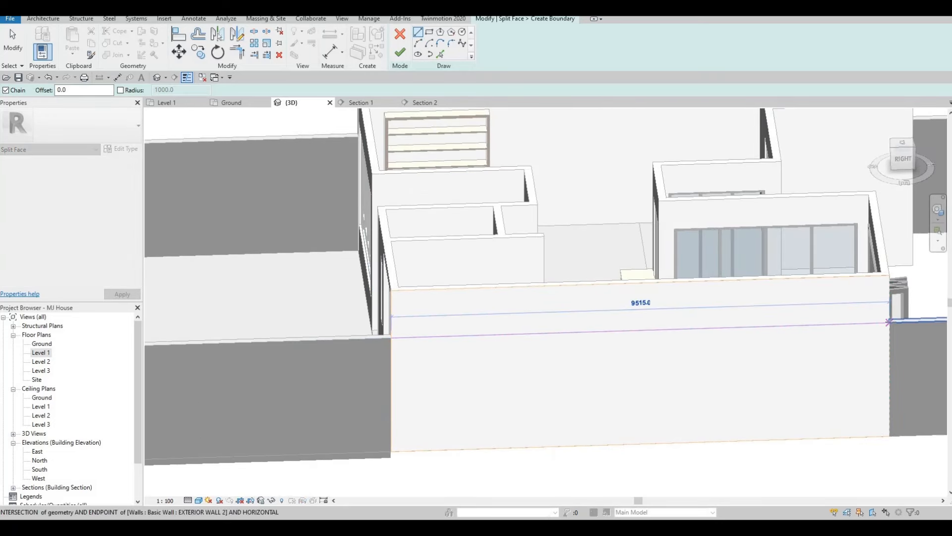
pyautogui.press('Escape')
pyautogui.press('Escape')
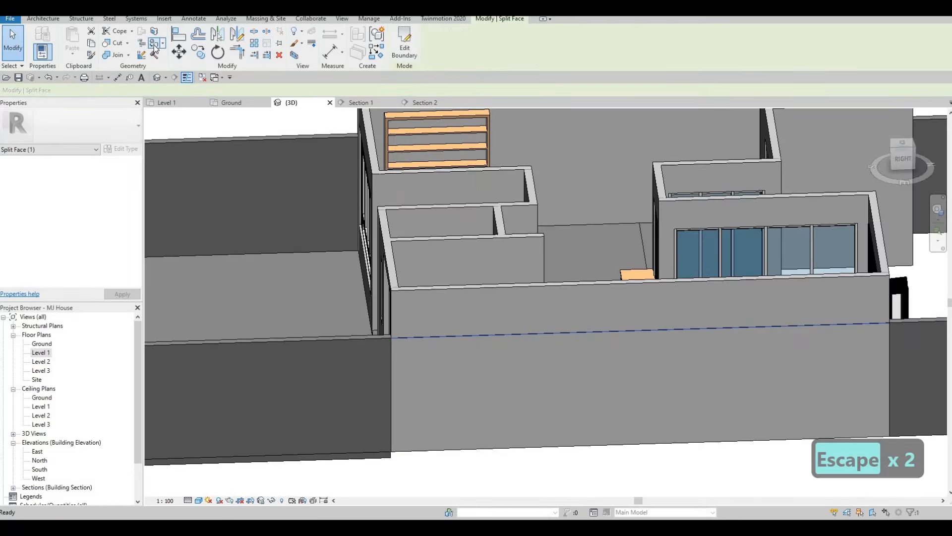
# Paint the lower region of the east exterior wall's outer face with Concrete, Aerated.
pyautogui.click(155, 47)
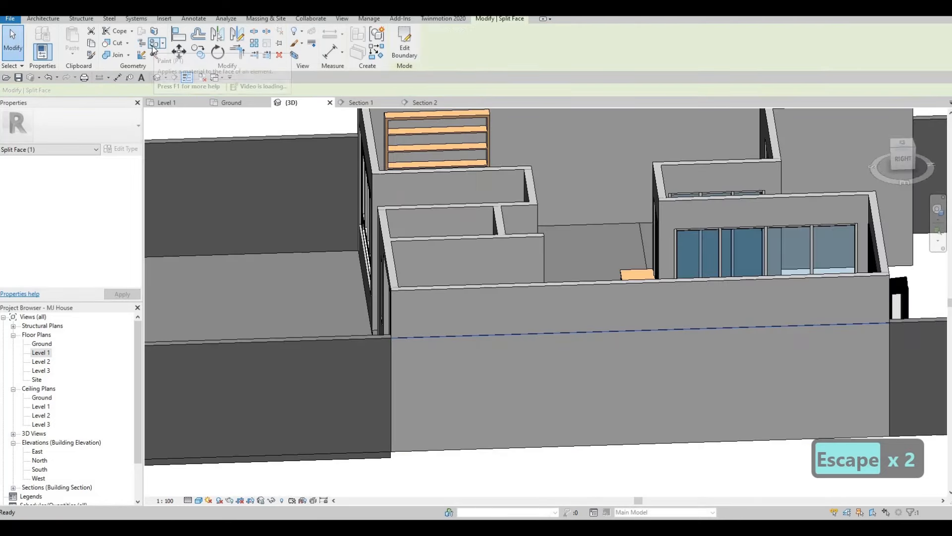
pyautogui.click(600, 389)
pyautogui.scroll(-5, 737, 422)
pyautogui.moveTo(737, 422)
pyautogui.keyDown('shift'); pyautogui.mouseDown(button='middle')
pyautogui.moveTo(436, 419)
pyautogui.moveTo(587, 275)
pyautogui.moveTo(570, 325)
pyautogui.mouseUp(button='middle'); pyautogui.keyUp('shift')
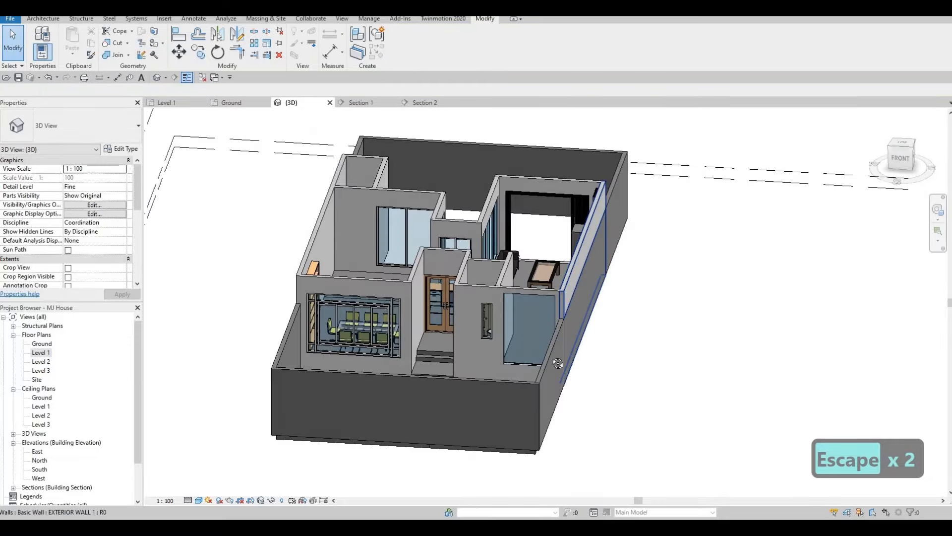
pyautogui.keyDown('shift'); pyautogui.moveTo(569, 290); pyautogui.dragTo(299, 444, button='middle'); pyautogui.keyUp('shift')
pyautogui.press('Escape')
pyautogui.press('Escape')
# Examine the house's painted side walls, front yard and rear yard in 3D from several angles.
pyautogui.keyDown('shift'); pyautogui.moveTo(493, 463); pyautogui.dragTo(288, 298, button='middle'); pyautogui.keyUp('shift')
pyautogui.scroll(5, 565, 281)
pyautogui.scroll(-2, 288, 297)
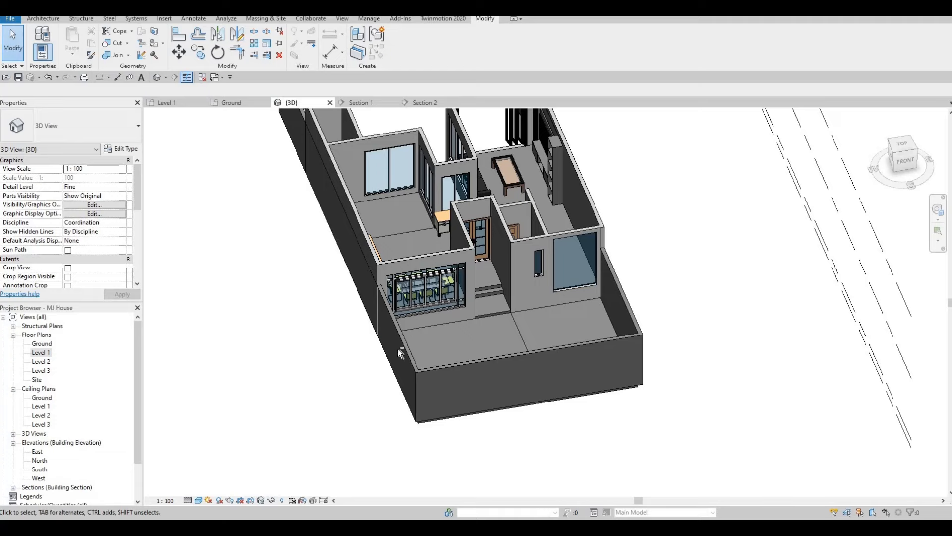
pyautogui.keyDown('shift'); pyautogui.moveTo(397, 350); pyautogui.dragTo(339, 235, button='middle'); pyautogui.keyUp('shift')
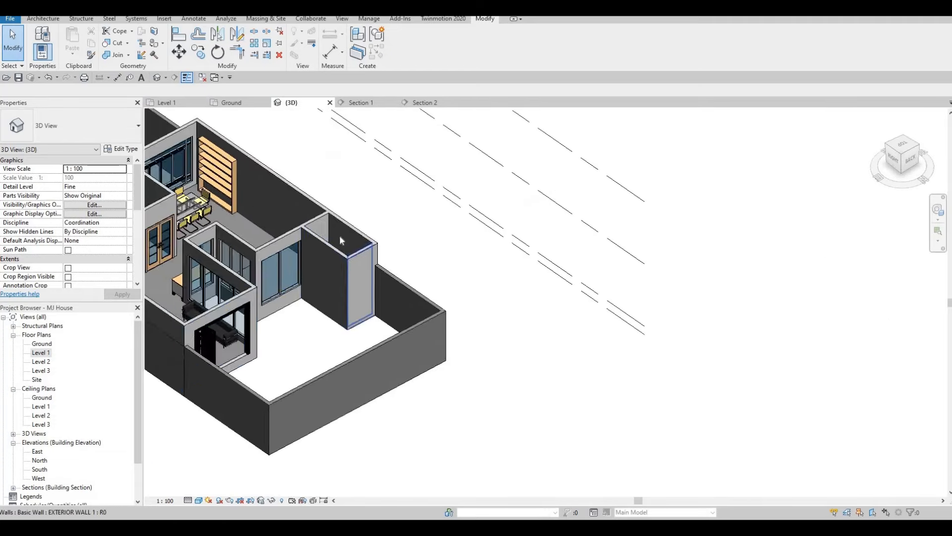
pyautogui.scroll(2, 339, 235)
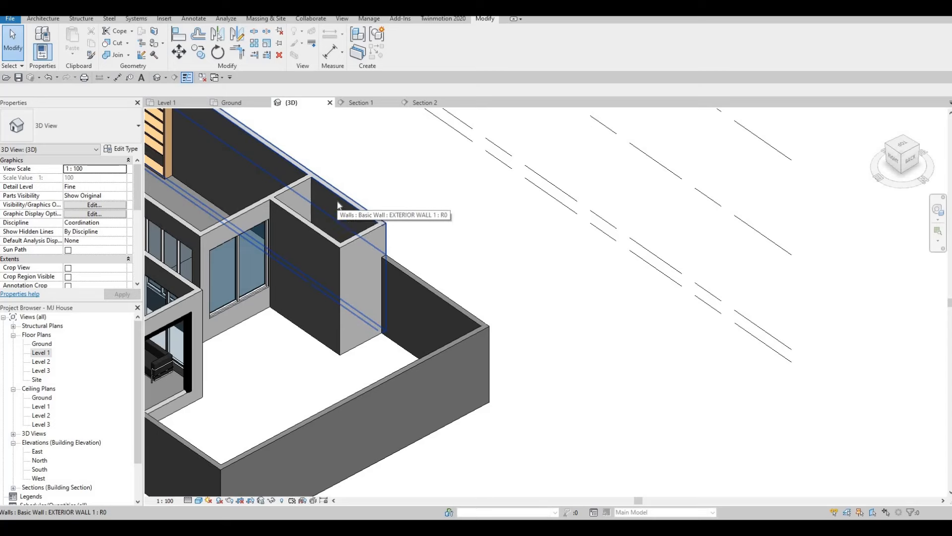
pyautogui.keyDown('shift'); pyautogui.moveTo(262, 240); pyautogui.dragTo(314, 198, button='middle'); pyautogui.keyUp('shift')
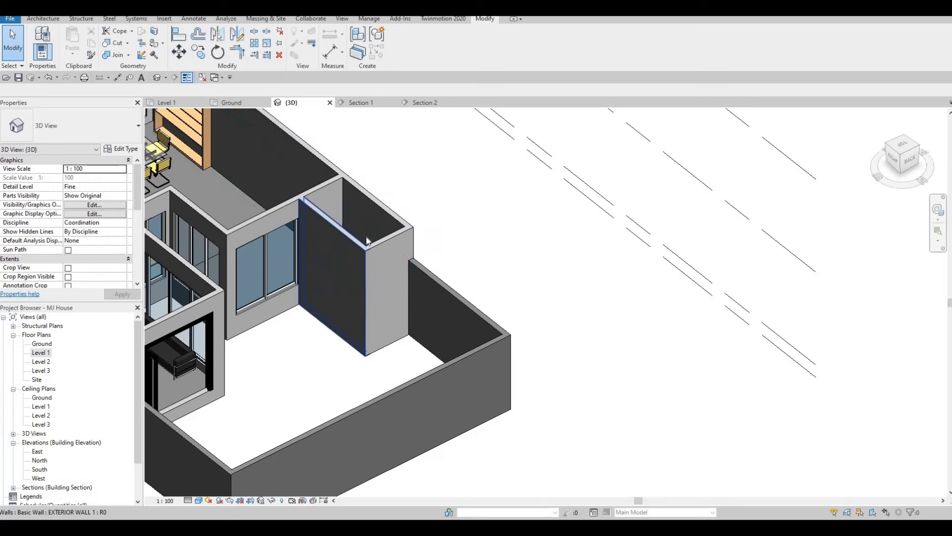
pyautogui.keyDown('shift'); pyautogui.moveTo(342, 304); pyautogui.dragTo(589, 219, button='middle'); pyautogui.keyUp('shift')
pyautogui.scroll(1, 614, 179)
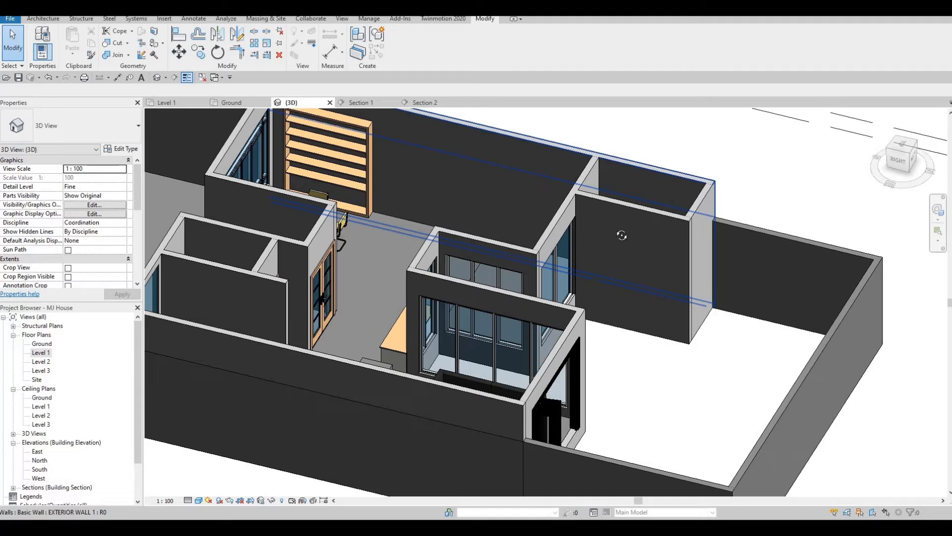
pyautogui.keyDown('shift'); pyautogui.moveTo(622, 235); pyautogui.dragTo(383, 358, button='middle'); pyautogui.keyUp('shift')
pyautogui.keyDown('shift'); pyautogui.moveTo(704, 333); pyautogui.dragTo(600, 311, button='middle'); pyautogui.keyUp('shift')
pyautogui.keyDown('shift'); pyautogui.moveTo(524, 320); pyautogui.dragTo(506, 334, button='middle'); pyautogui.keyUp('shift')
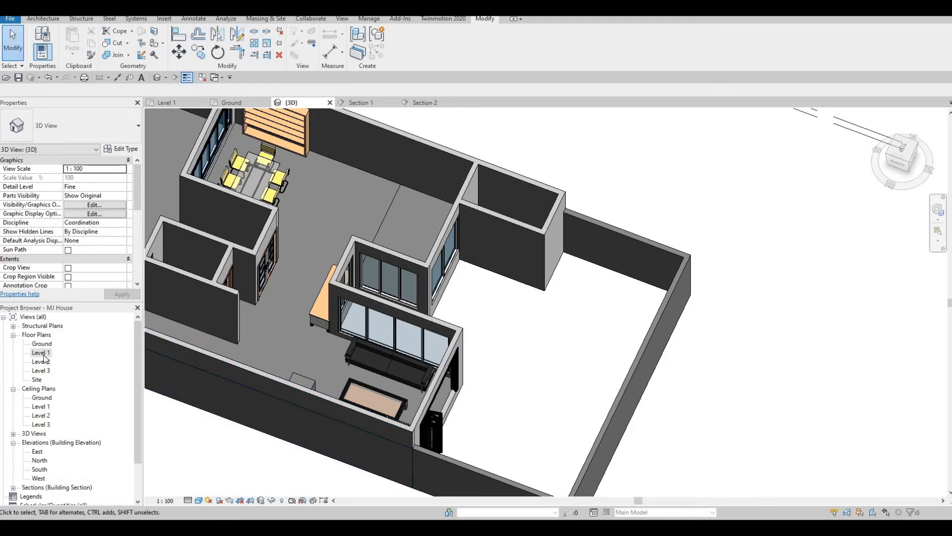
# In the Level 1 floor plan, duplicate the wall type EXTERIOR WALL 1 as POOL WALL for new walls.
pyautogui.moveTo(323, 306); pyautogui.dragTo(291, 344, button='middle')
pyautogui.scroll(1, 292, 345)
pyautogui.moveTo(466, 184); pyautogui.dragTo(304, 378, button='middle')
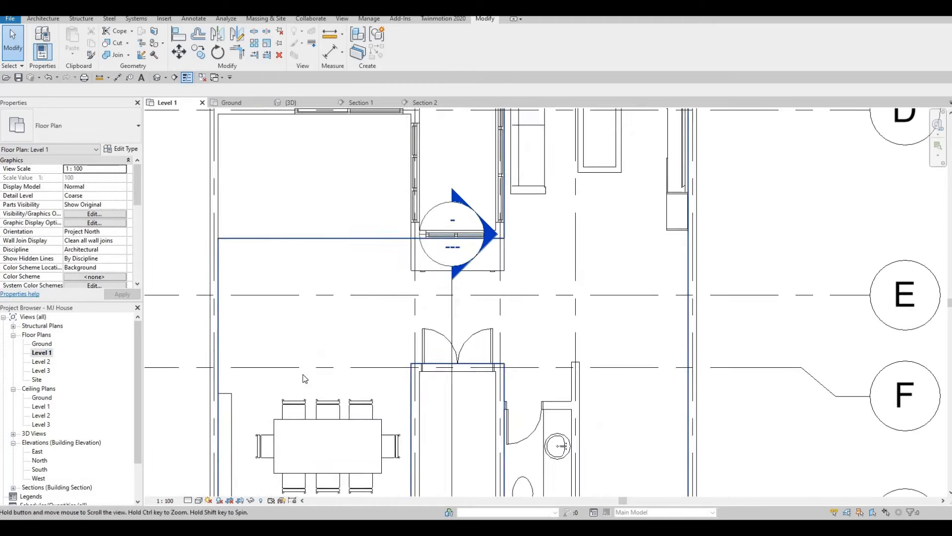
pyautogui.scroll(-2, 304, 379)
pyautogui.moveTo(317, 310); pyautogui.dragTo(293, 411, button='middle')
pyautogui.scroll(-2, 293, 411)
pyautogui.moveTo(301, 365); pyautogui.dragTo(278, 429, button='middle')
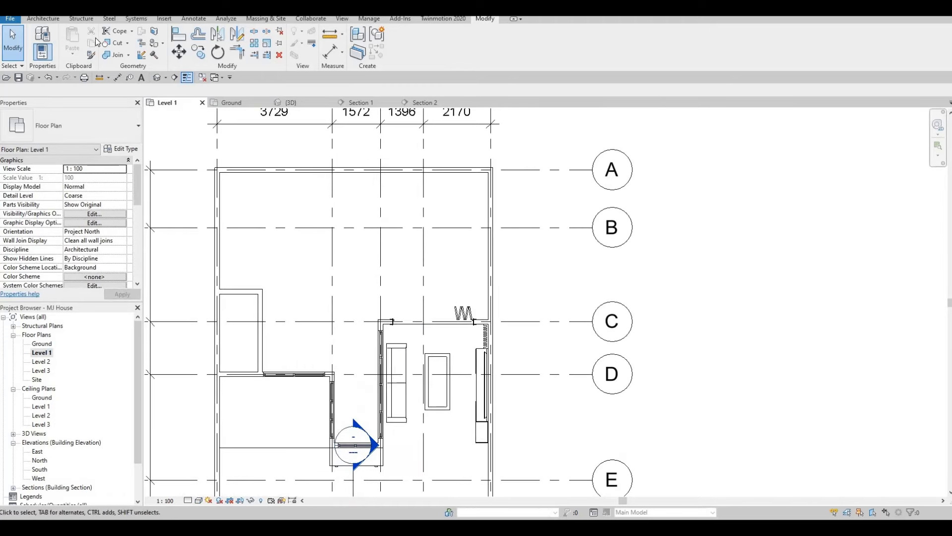
pyautogui.click(38, 19)
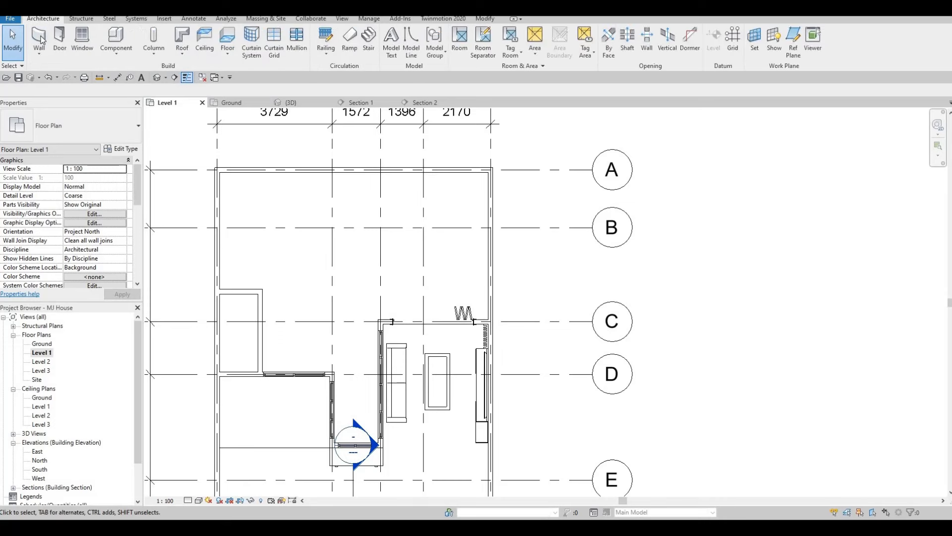
pyautogui.click(40, 37)
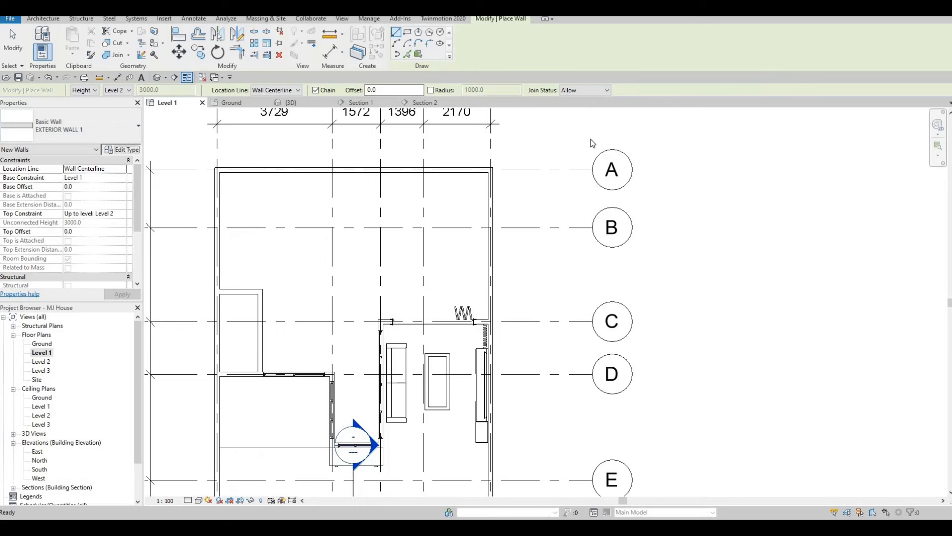
pyautogui.click(127, 150)
pyautogui.hotkey('alt', 'd')
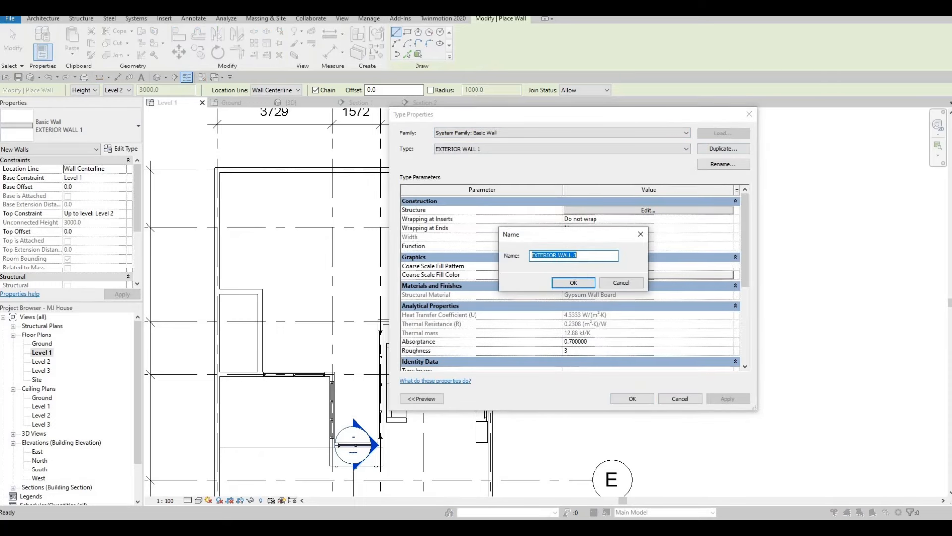
pyautogui.write('POOL WALL')
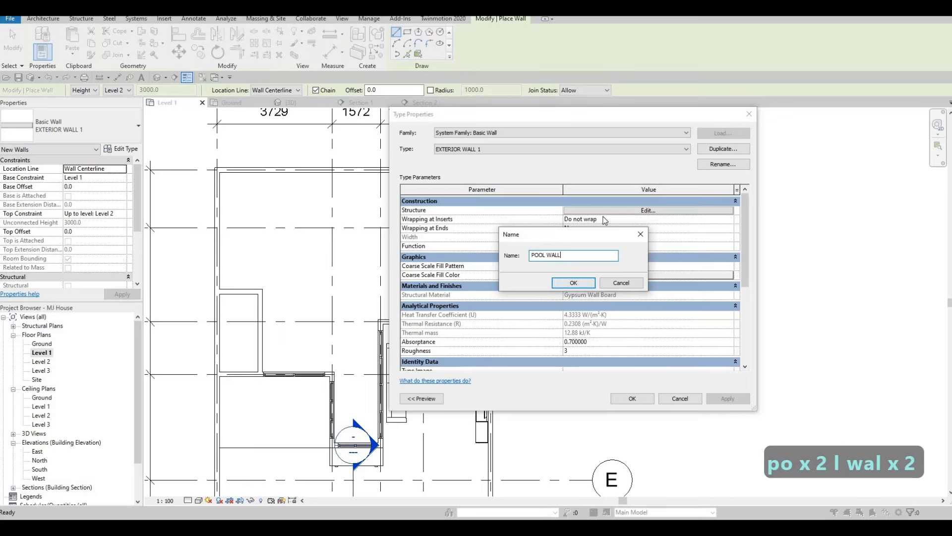
pyautogui.press('Return')
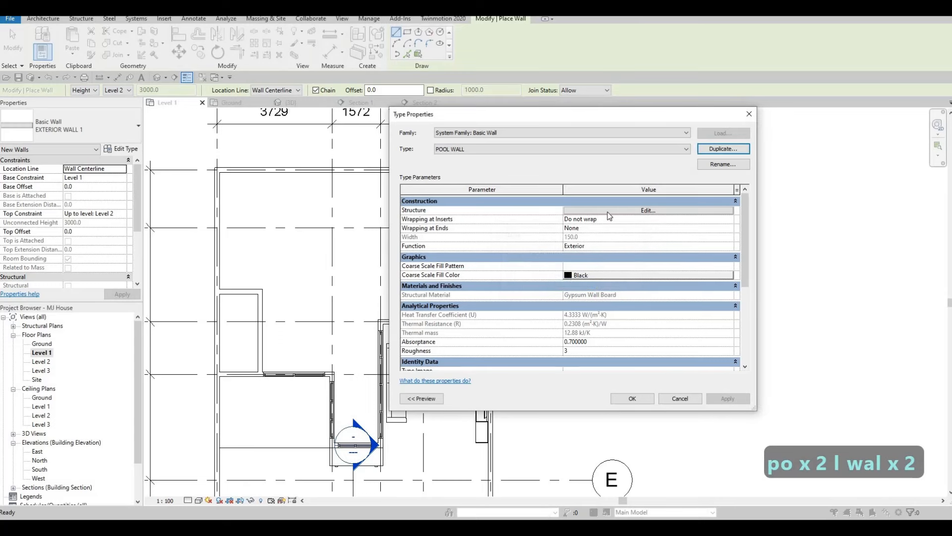
# Set the structure layer thickness of the POOL WALL type to 50 mm.
pyautogui.click(596, 211)
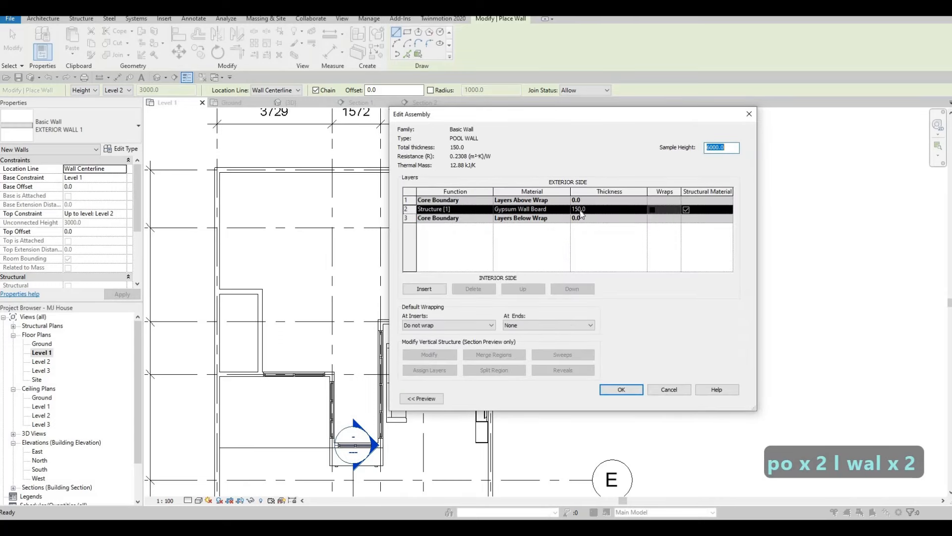
pyautogui.click(594, 208)
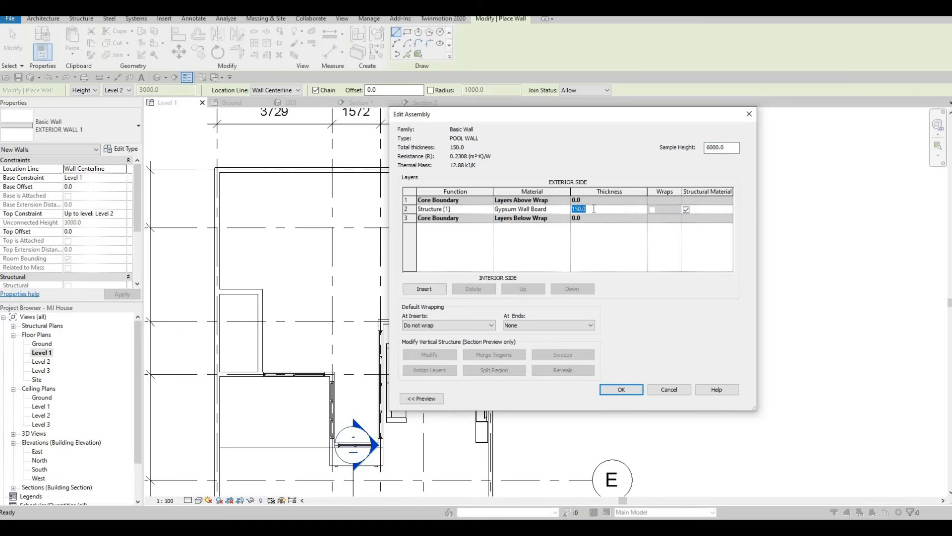
pyautogui.write('50')
# Assign the Ceramic Tile material to the structure layer of POOL WALL and accept the type changes.
pyautogui.click(566, 210)
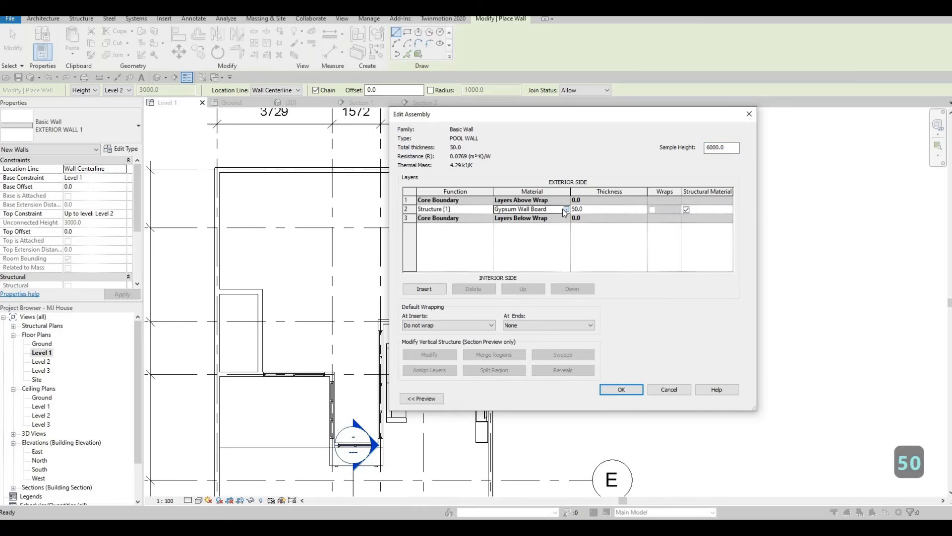
pyautogui.click(566, 209)
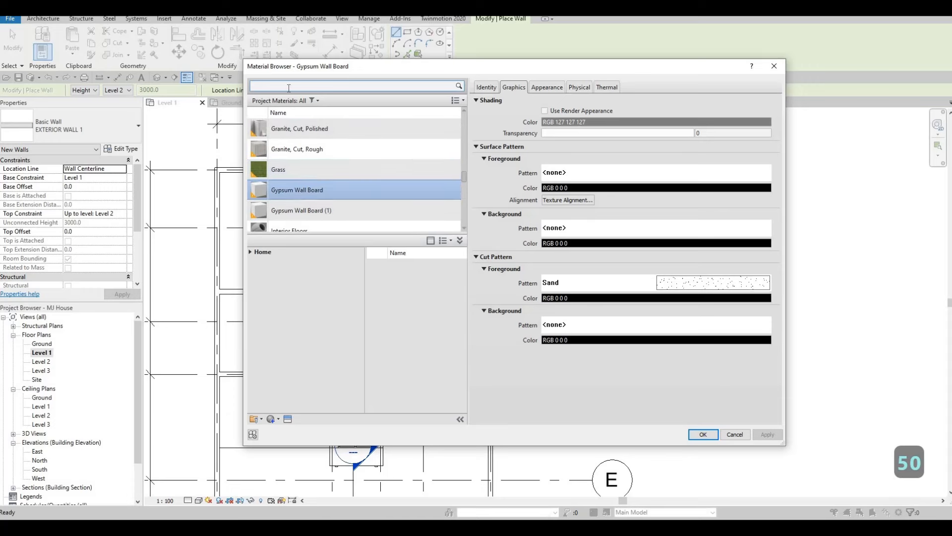
pyautogui.write('TILE')
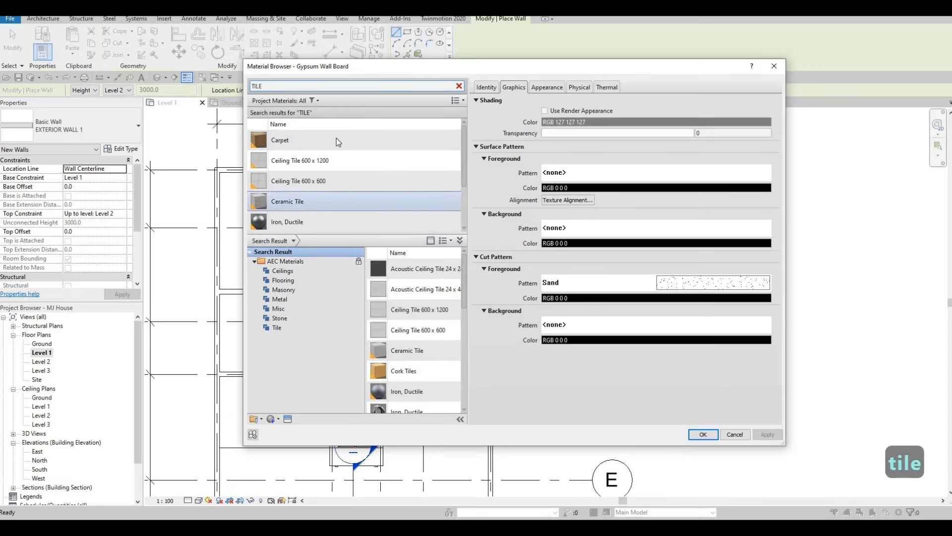
pyautogui.scroll(-2, 336, 181)
pyautogui.scroll(2, 328, 198)
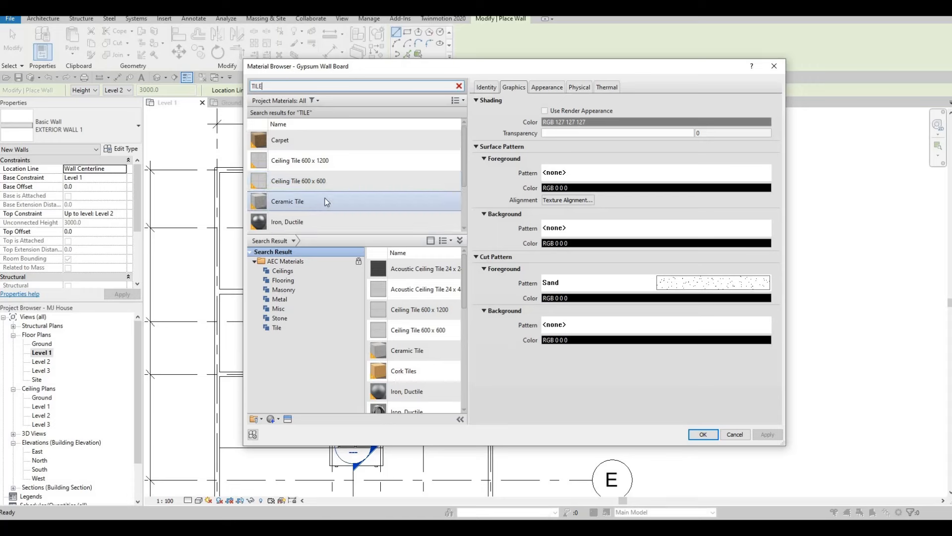
pyautogui.scroll(-2, 325, 201)
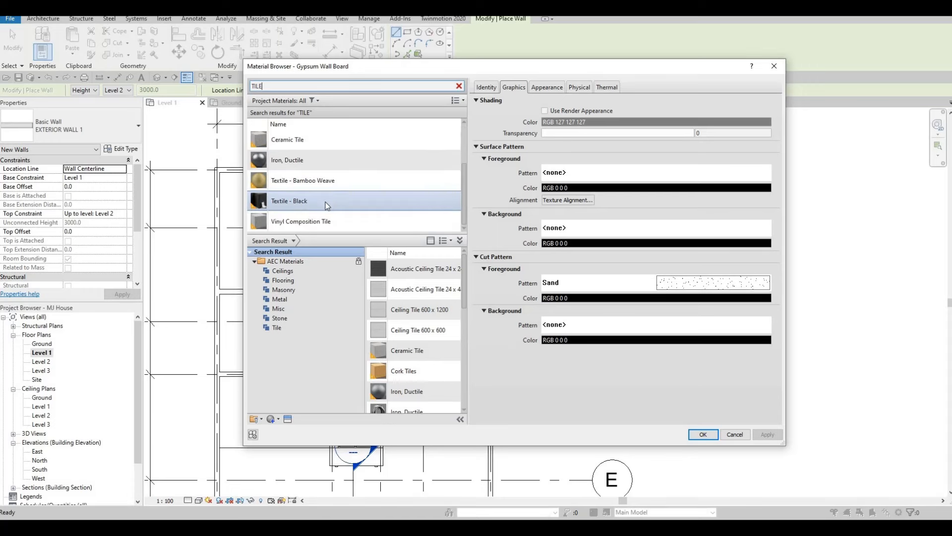
pyautogui.click(431, 144)
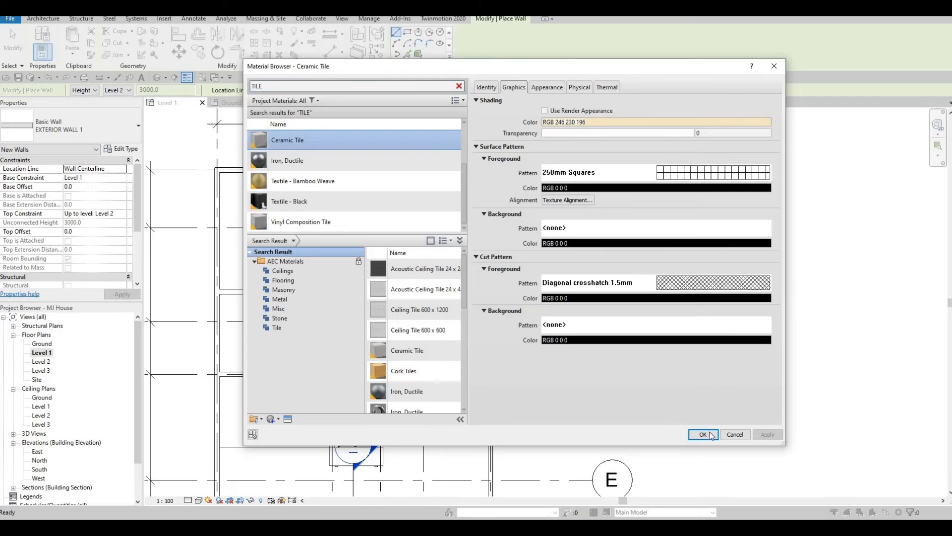
pyautogui.press('Return')
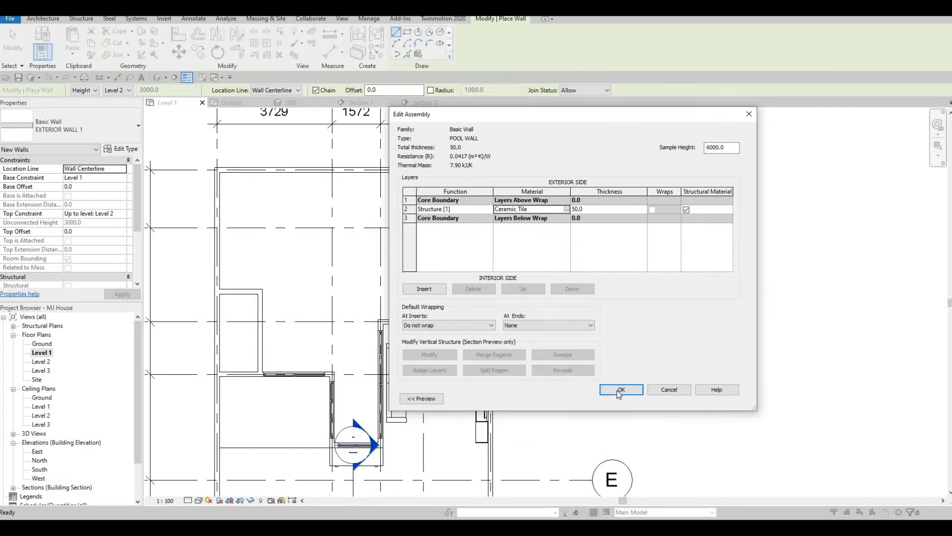
pyautogui.click(620, 391)
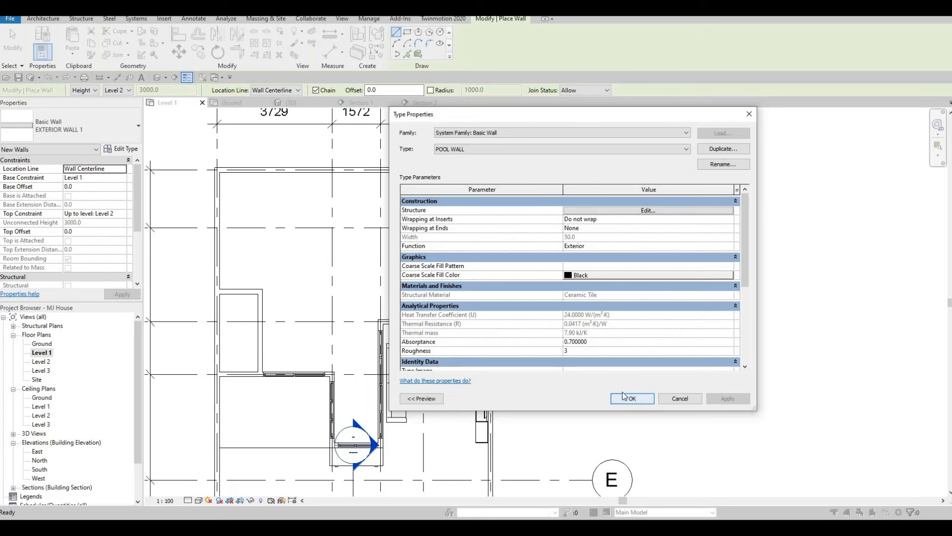
pyautogui.click(626, 397)
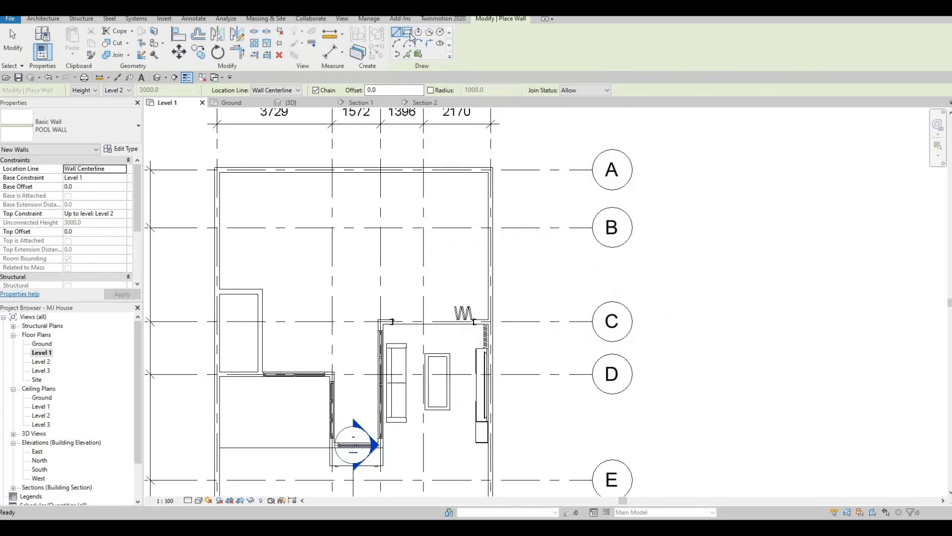
pyautogui.click(408, 34)
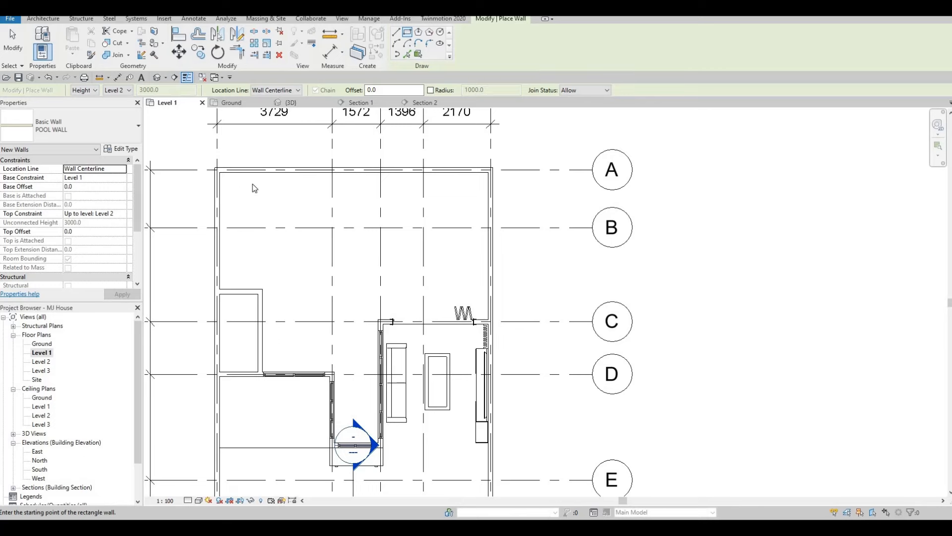
pyautogui.press('Escape')
pyautogui.press('Escape')
# In the Ground floor plan, set new POOL WALL walls to a top constraint of Up to level: Ground and a base offset of -2000.
pyautogui.click(233, 102)
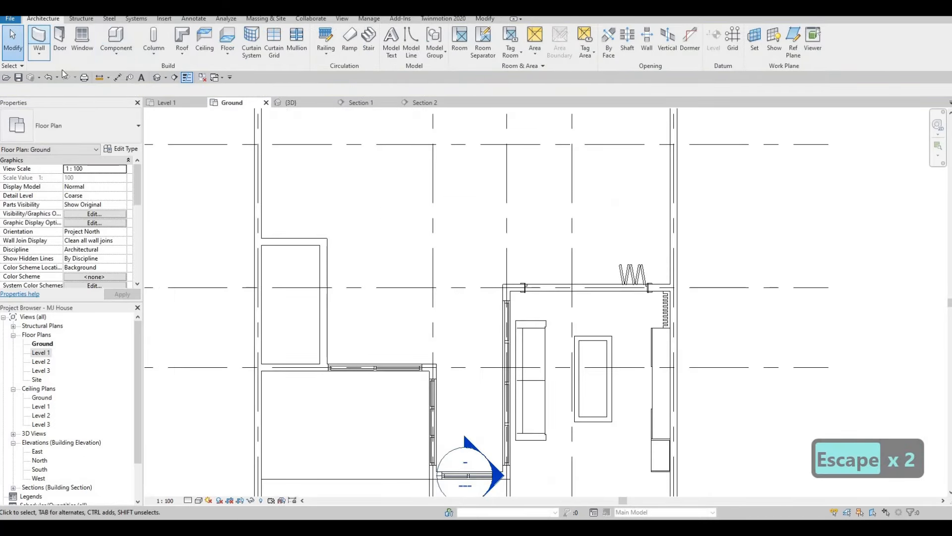
pyautogui.click(38, 37)
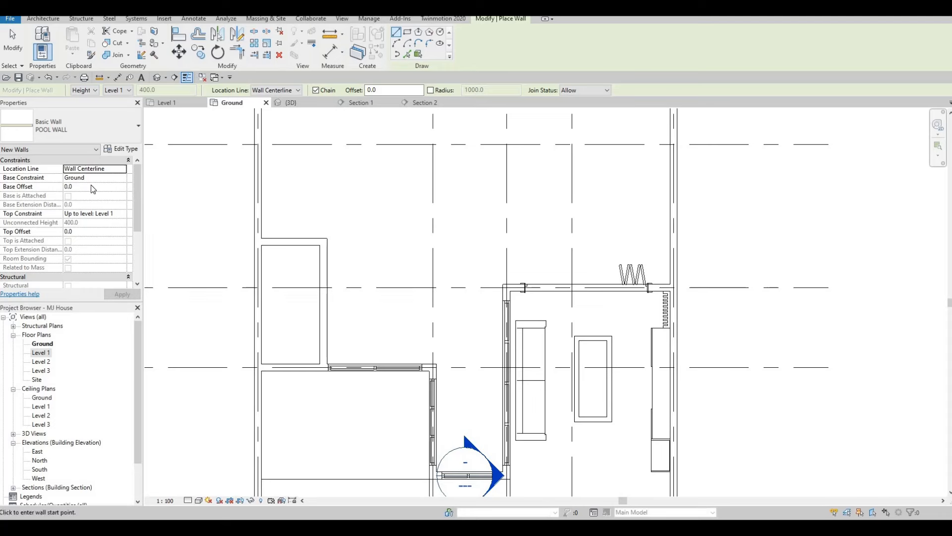
pyautogui.click(115, 214)
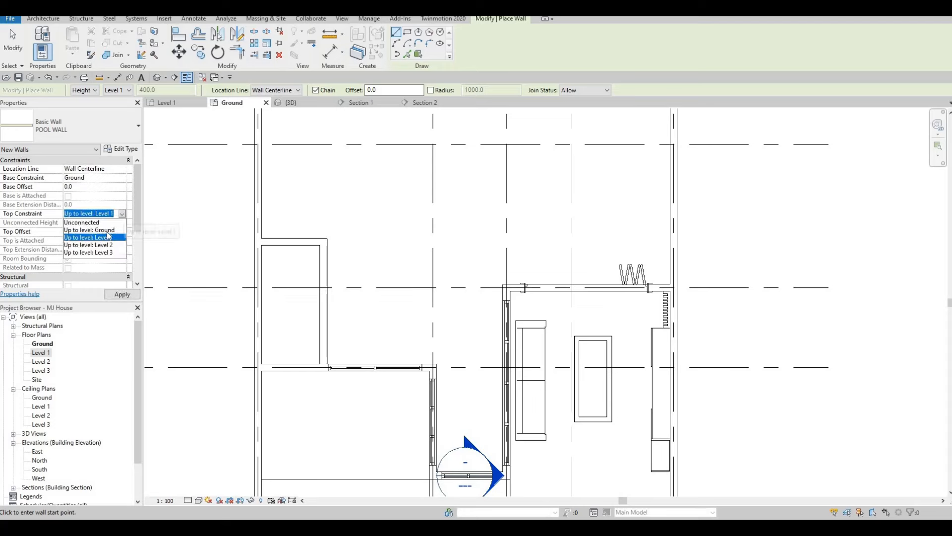
pyautogui.press('Up')
pyautogui.press('Return')
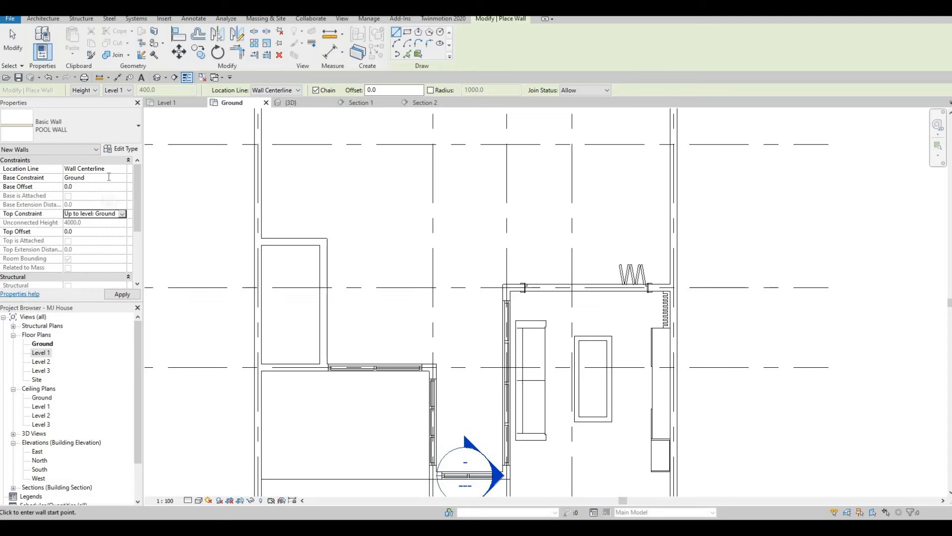
pyautogui.click(95, 177)
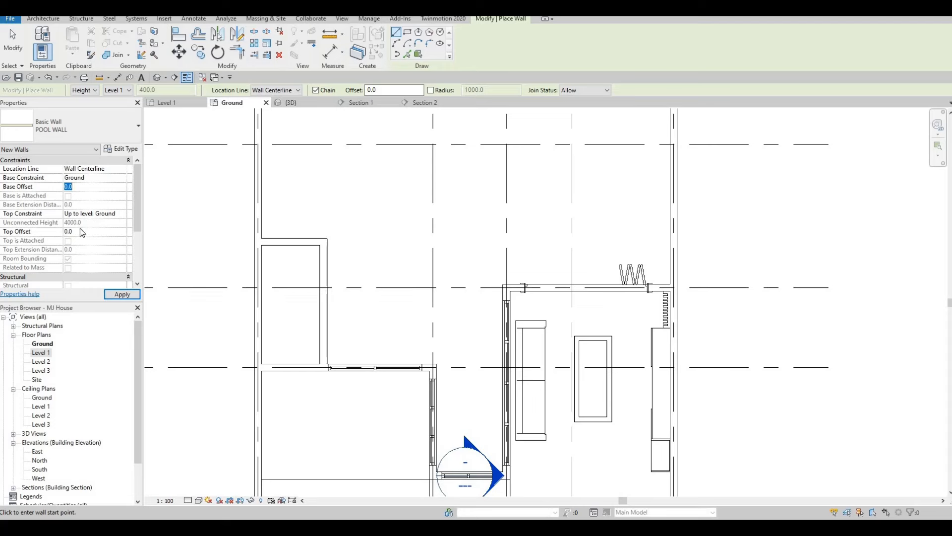
pyautogui.click(114, 178)
pyautogui.click(88, 187)
pyautogui.write('-2000')
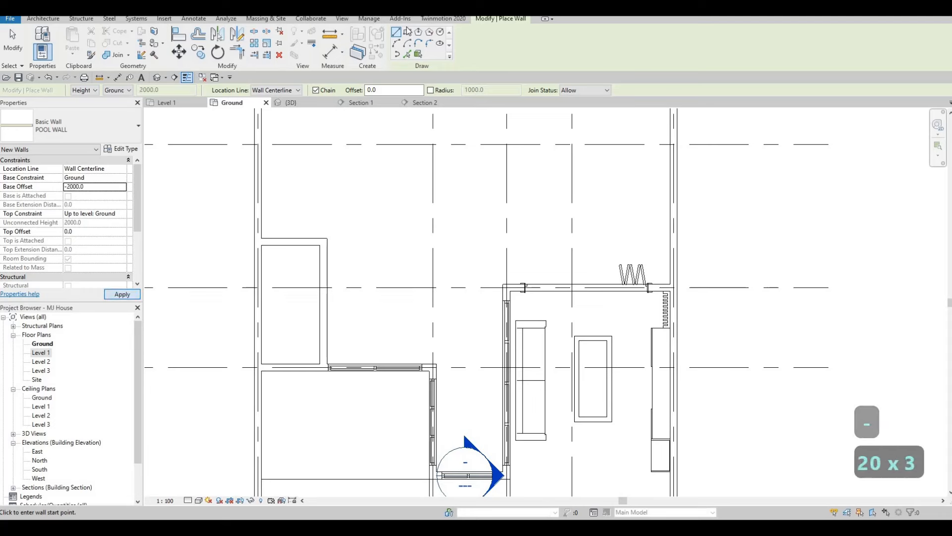
# Draw a rectangle of POOL WALL walls in the rear yard, starting near the yard's northwest corner.
pyautogui.click(408, 32)
pyautogui.scroll(-4, 366, 214)
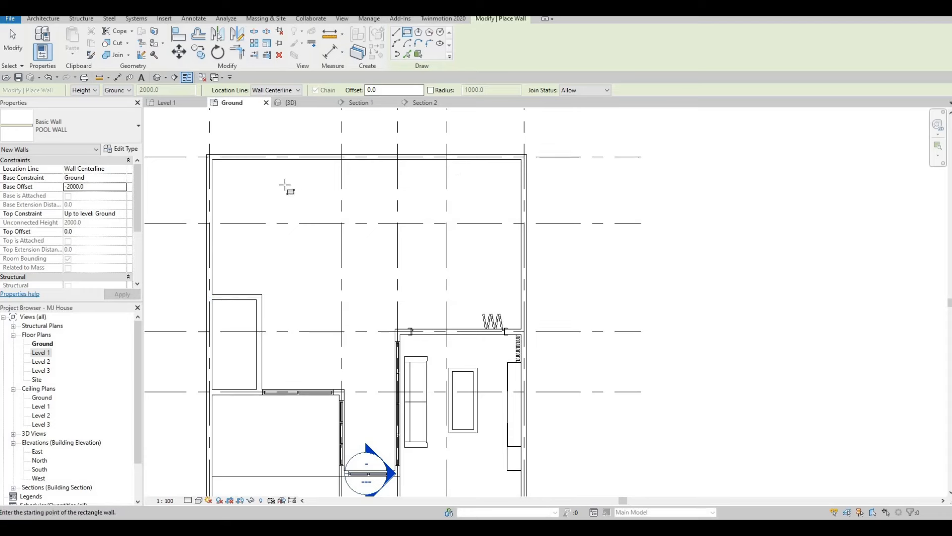
pyautogui.click(232, 177)
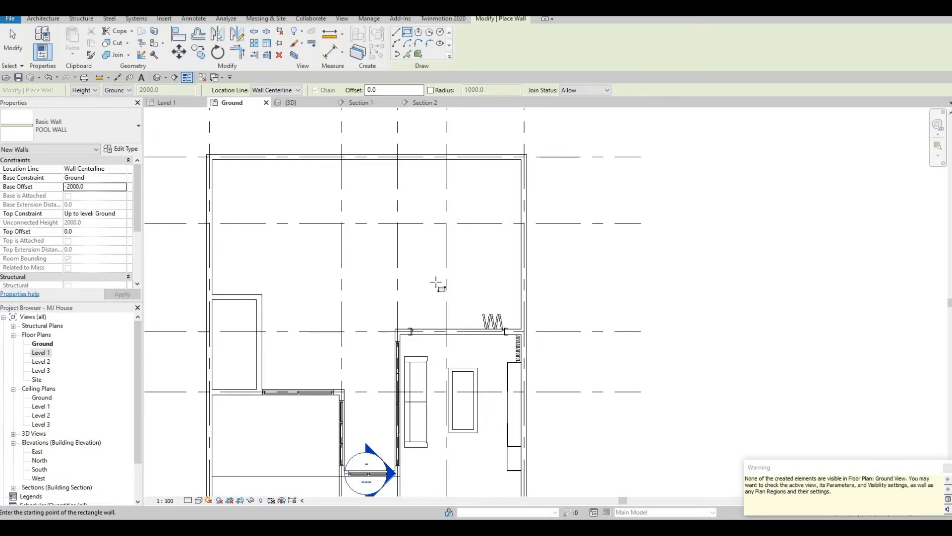
# Finish placing walls and inspect the sunken POOL WALL rectangle in the 3D view.
pyautogui.press('Escape')
pyautogui.press('Escape')
pyautogui.press('Escape')
pyautogui.scroll(-3, 79, 201)
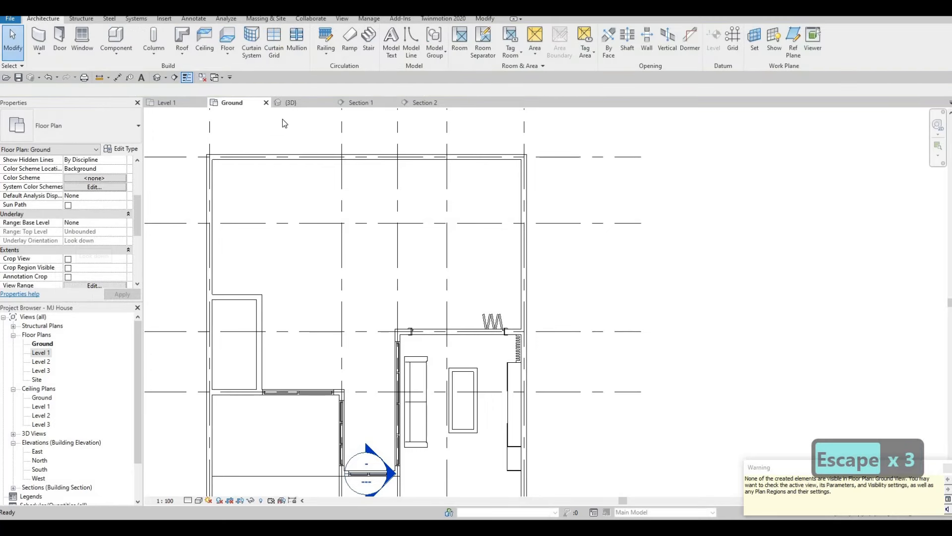
pyautogui.click(293, 102)
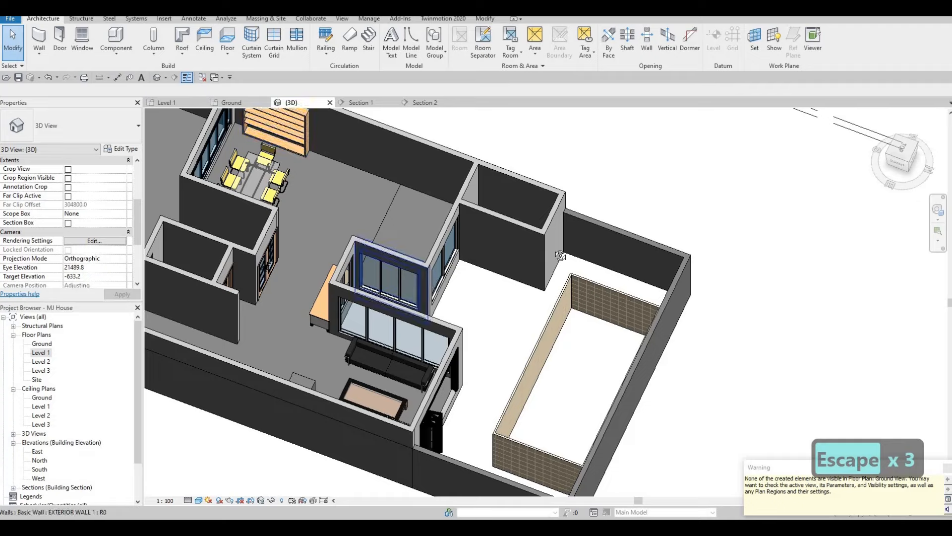
pyautogui.keyDown('shift'); pyautogui.moveTo(511, 278); pyautogui.dragTo(565, 222, button='middle'); pyautogui.keyUp('shift')
pyautogui.click(565, 222)
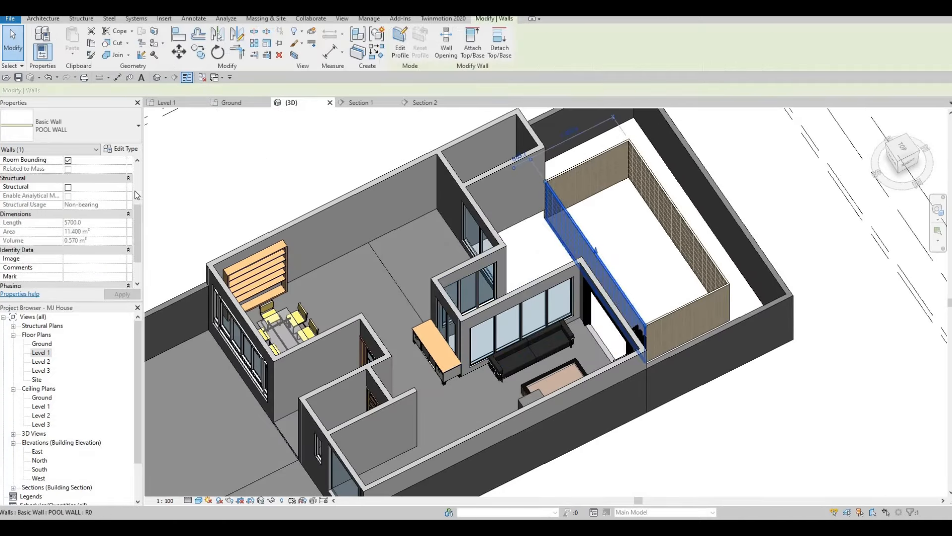
pyautogui.press('Escape')
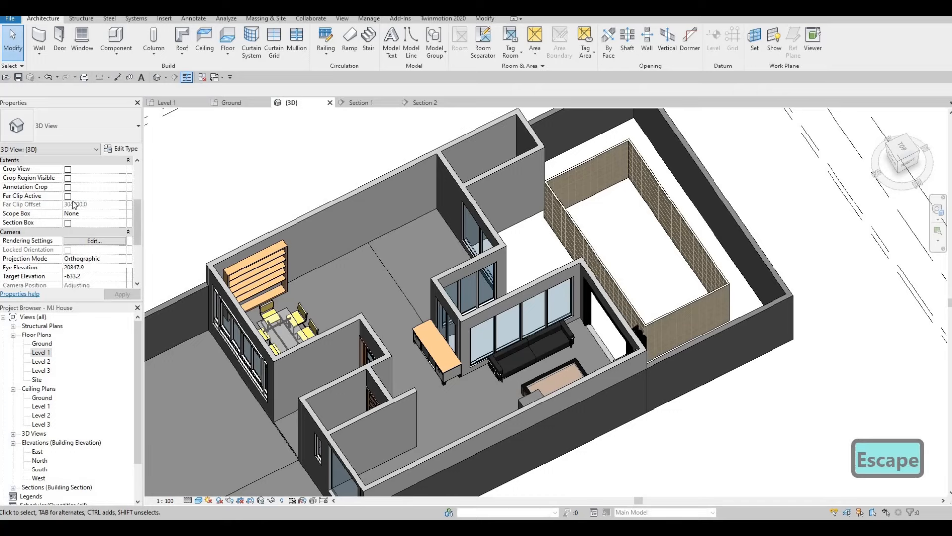
pyautogui.scroll(3, 73, 204)
# In the Ground floor plan, set the view range's view depth level to Unlimited.
pyautogui.click(169, 102)
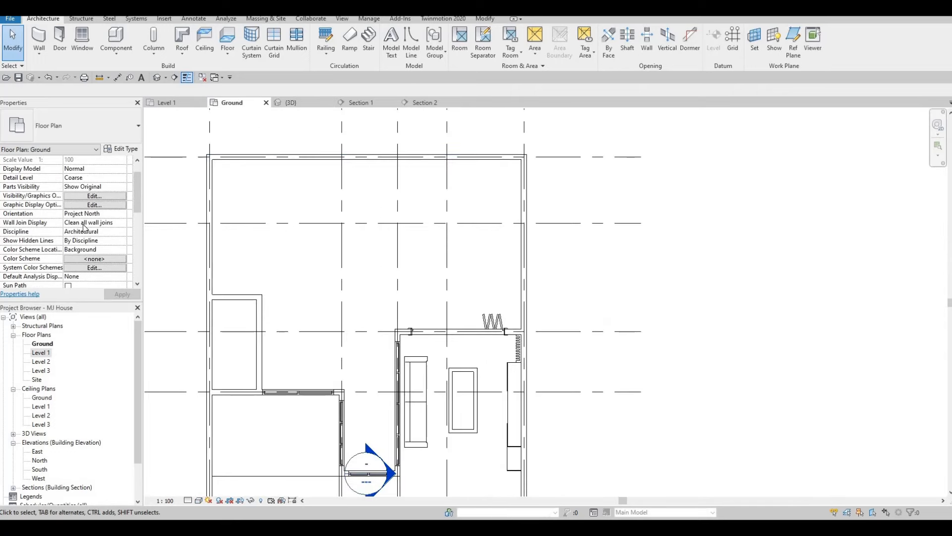
pyautogui.scroll(-5, 83, 229)
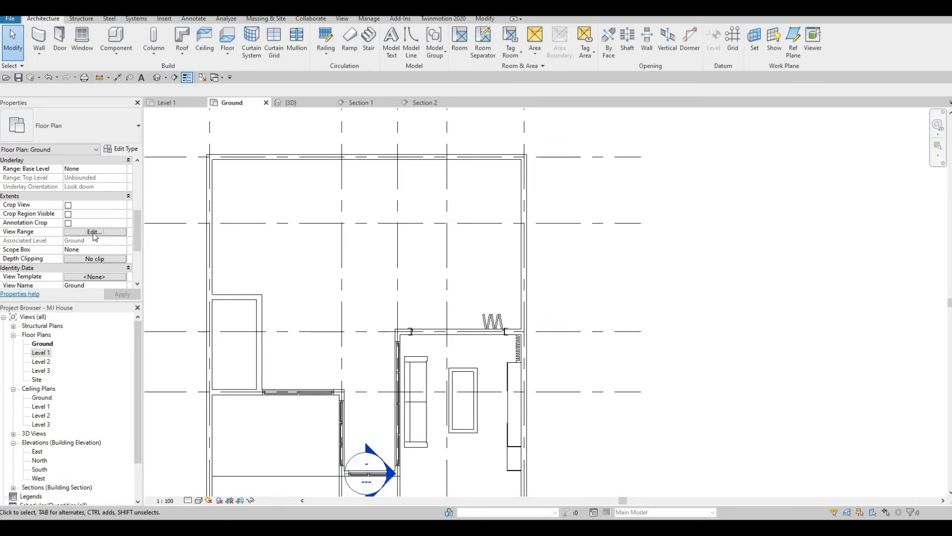
pyautogui.click(83, 231)
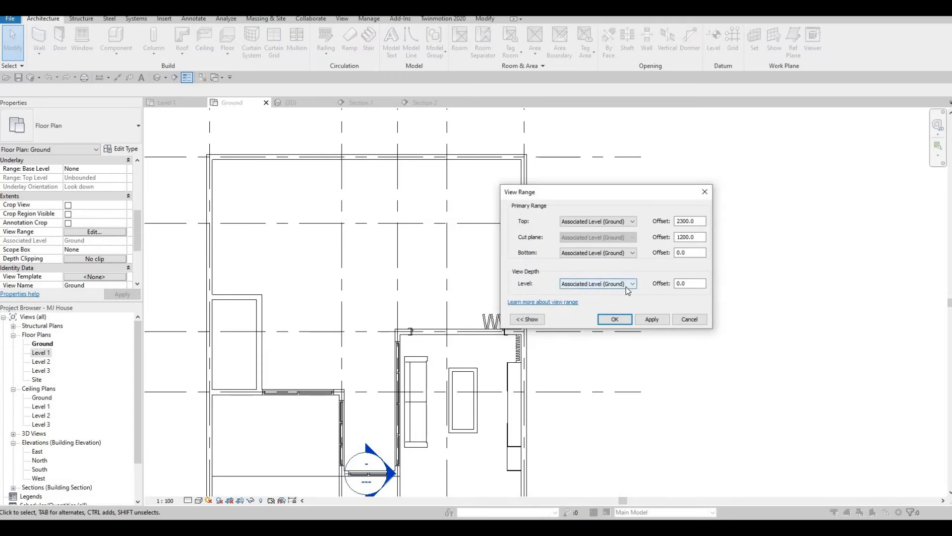
pyautogui.click(598, 283)
pyautogui.click(595, 304)
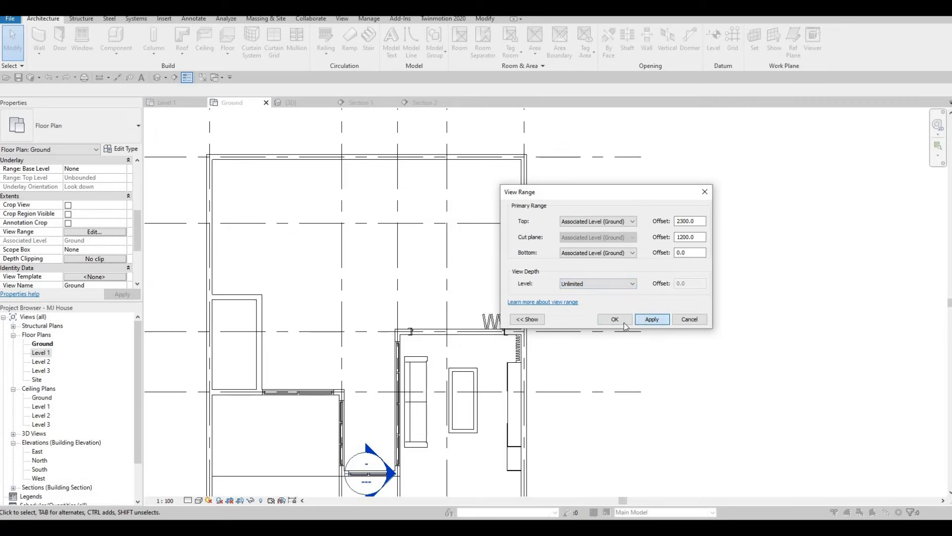
pyautogui.press('Escape')
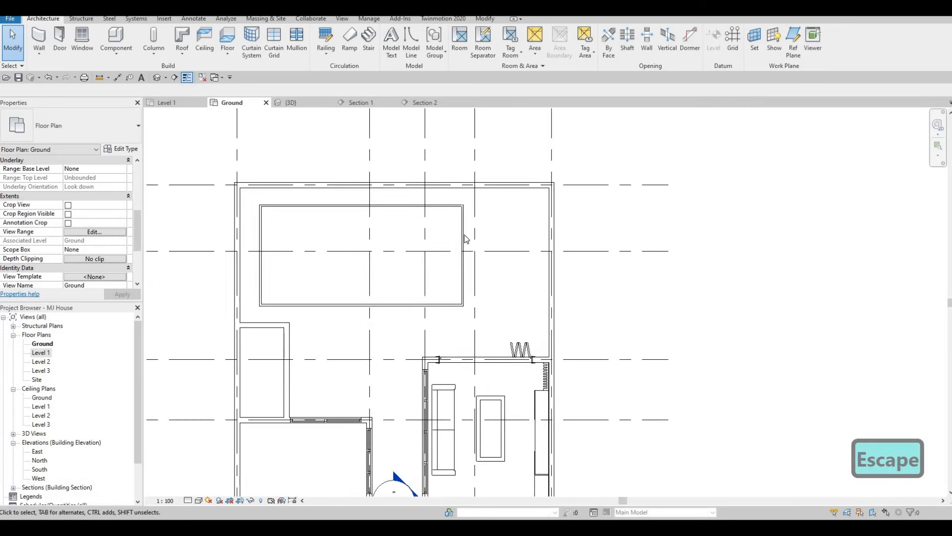
# Move the pool's east wall inward to the grid line running along the living room's west wall.
pyautogui.click(461, 237)
pyautogui.moveTo(431, 237); pyautogui.dragTo(389, 248)
pyautogui.press('Escape')
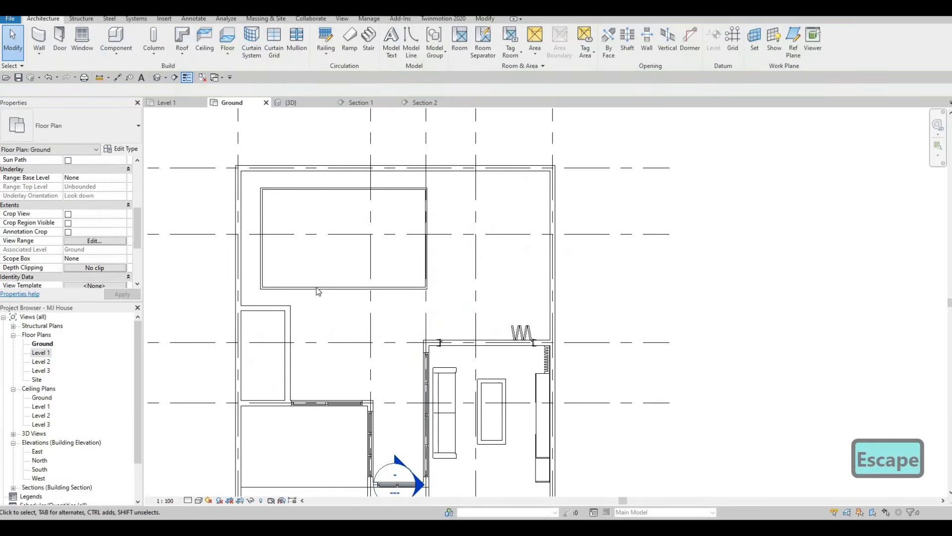
# Move the pool's south wall to 2400 mm from its north wall and the west wall to 900 mm from the yard's west grid line.
pyautogui.scroll(1, 318, 292)
pyautogui.click(316, 291)
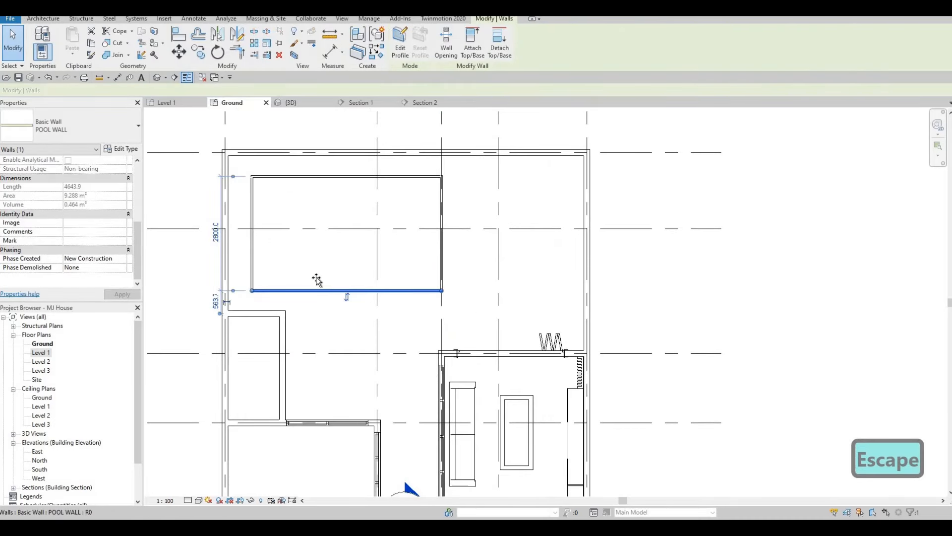
pyautogui.moveTo(315, 290); pyautogui.dragTo(263, 197)
pyautogui.click(255, 204)
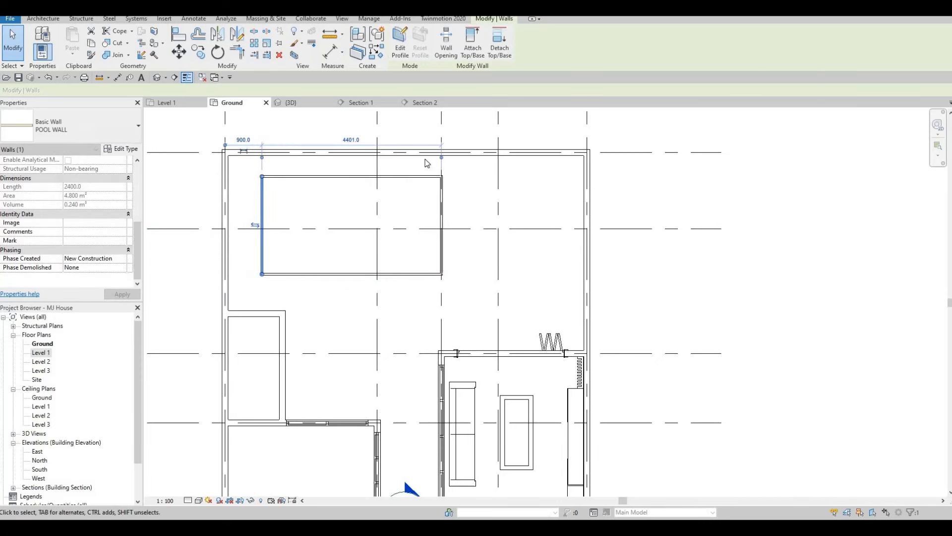
# Move the pool's north wall south to about 881 mm from the rear grid line, and its south wall to 2400 mm from the north wall.
pyautogui.click(316, 177)
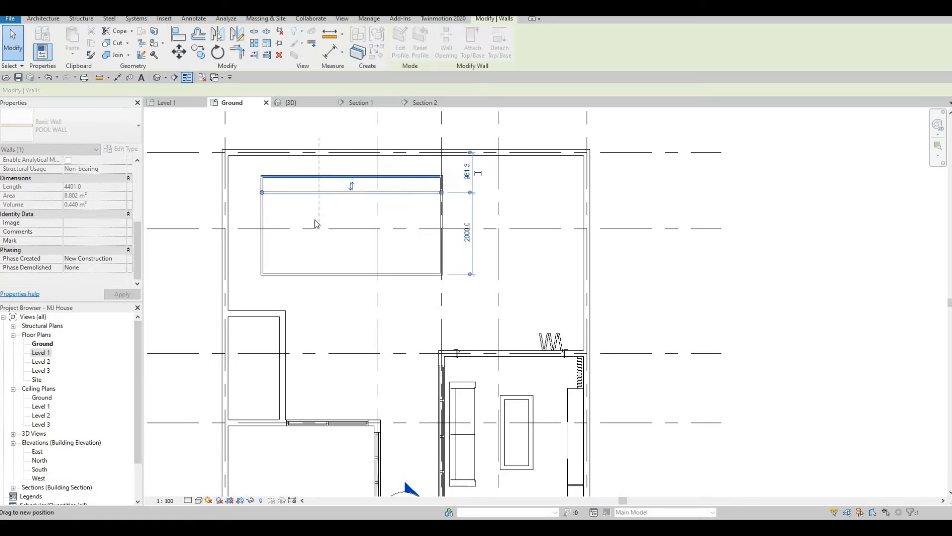
pyautogui.press('Escape')
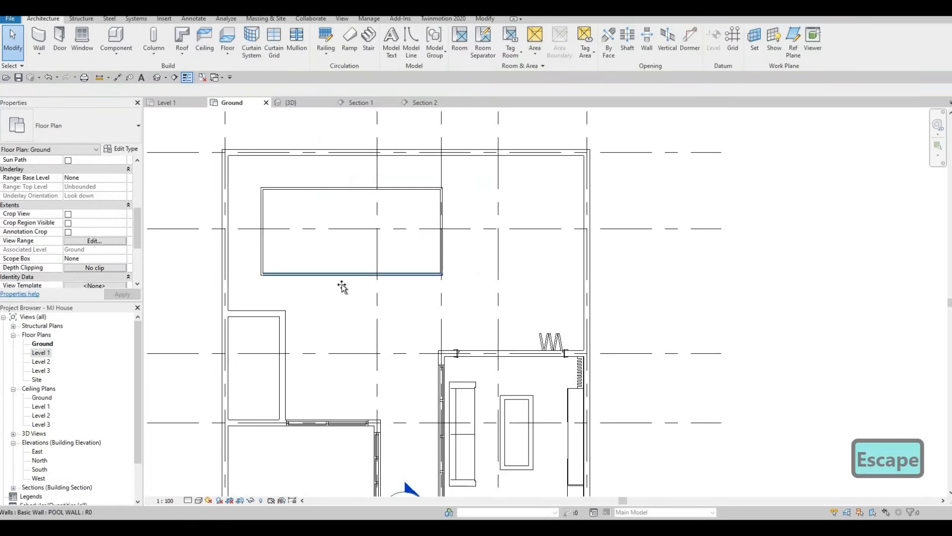
pyautogui.moveTo(342, 284); pyautogui.dragTo(367, 299)
pyautogui.press('Escape')
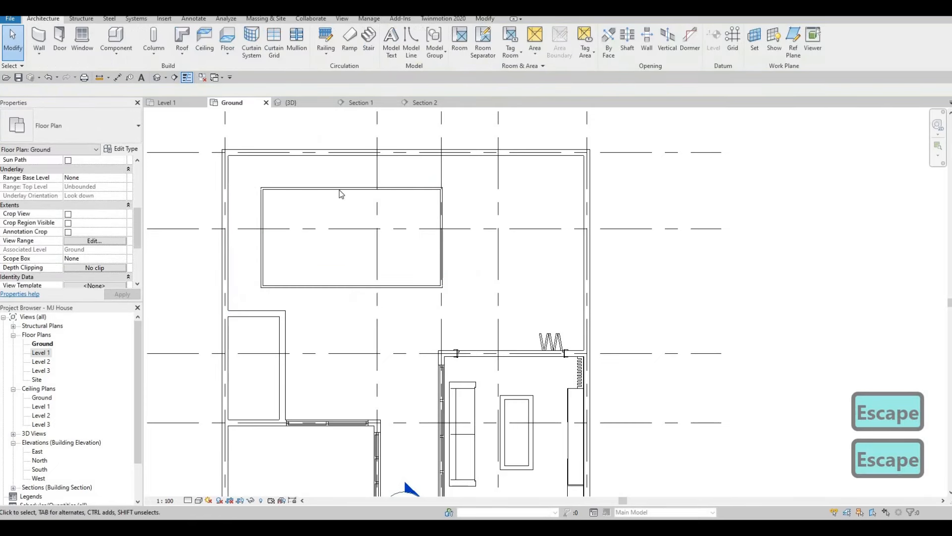
# Select the whole chain of four pool walls and nudge it north and slightly west within the rear yard.
pyautogui.click(338, 189)
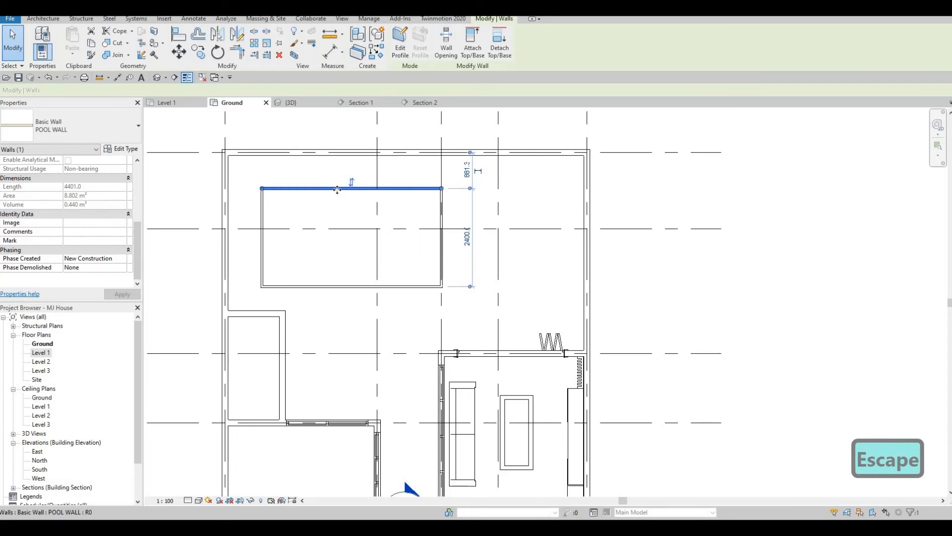
pyautogui.press('Tab')
pyautogui.click(337, 189)
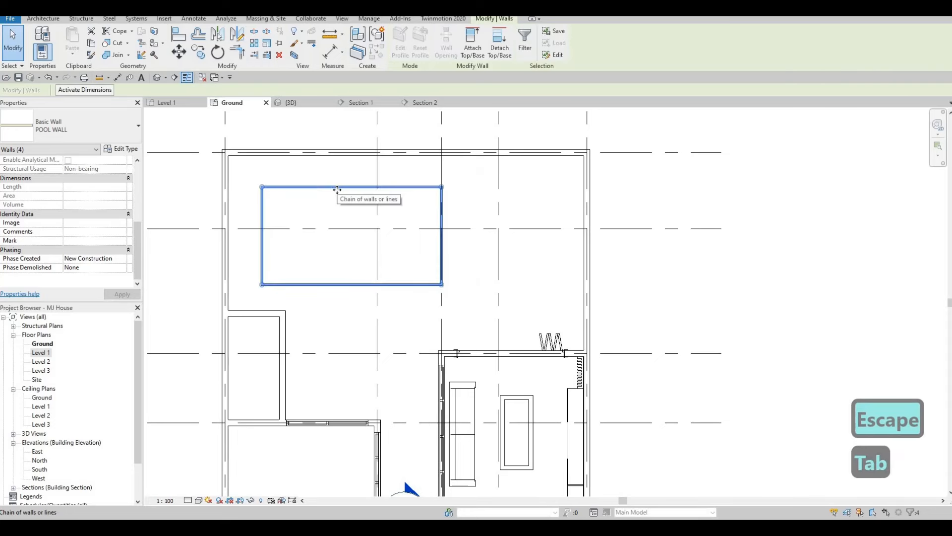
pyautogui.press('Up')
pyautogui.press('Up')
pyautogui.press('Left')
pyautogui.press('Left')
pyautogui.press('Up')
pyautogui.press('Up')
pyautogui.press('Up')
pyautogui.press('Left')
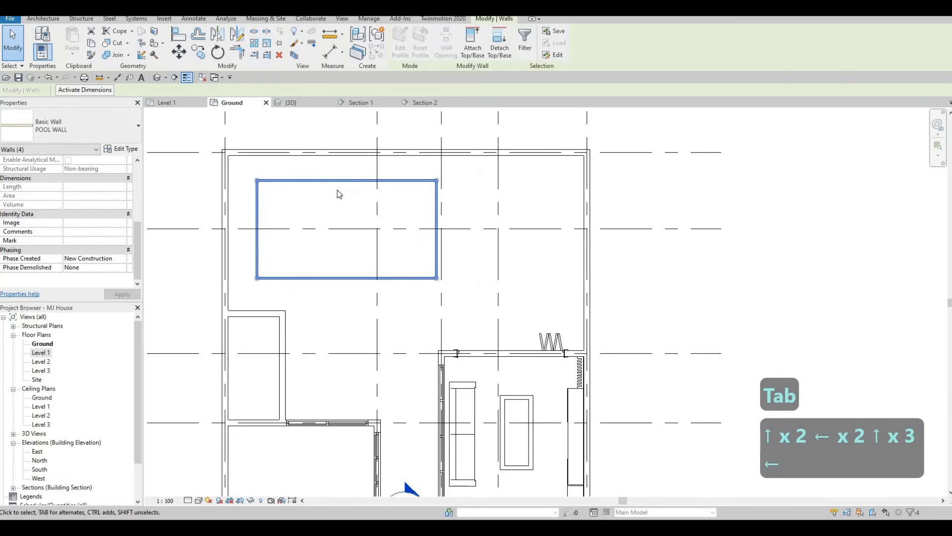
pyautogui.press('Right')
pyautogui.press('Right')
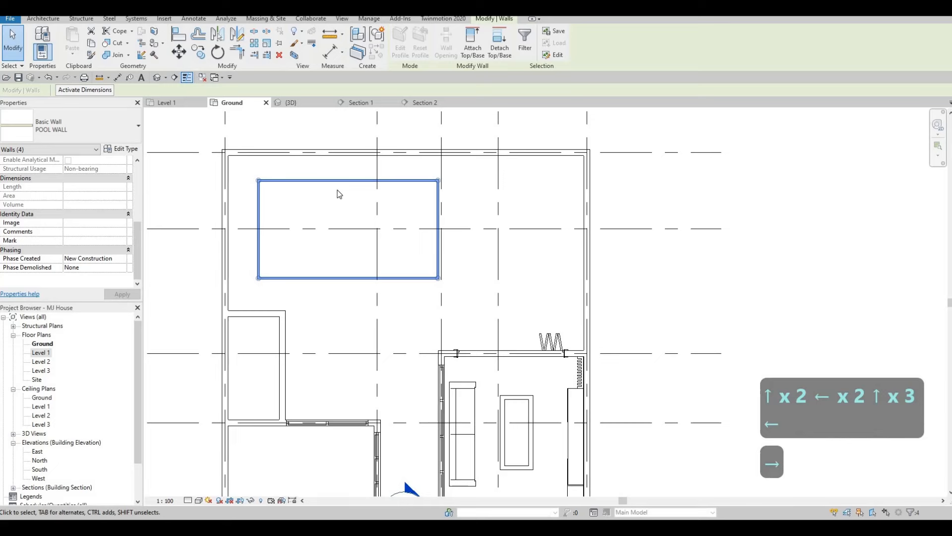
pyautogui.press('Left')
pyautogui.press('Left')
pyautogui.press('Left')
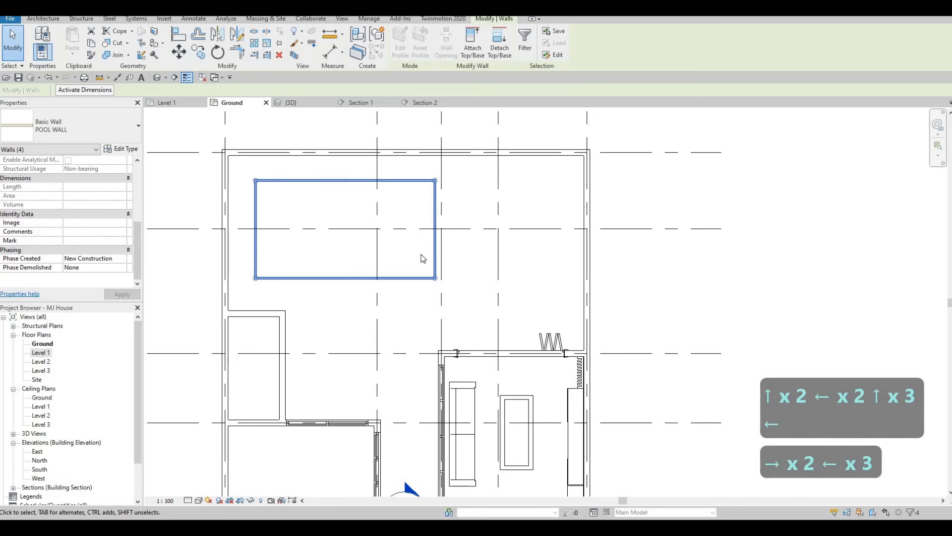
pyautogui.press('Escape')
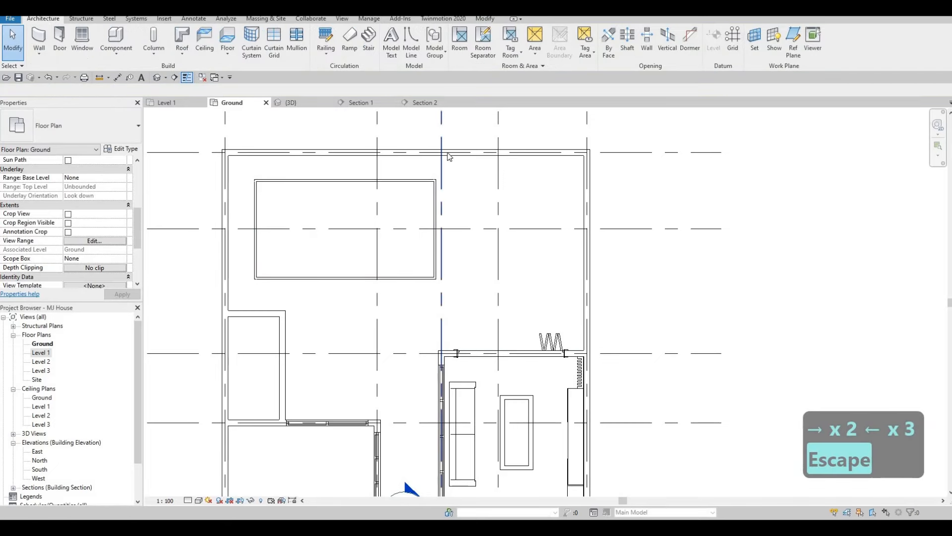
# Reselect the chain of pool walls and nudge it farther west, leaving its east wall clear of the grid line.
pyautogui.press('Tab')
pyautogui.click(398, 182)
pyautogui.press('Left')
pyautogui.press('Left')
pyautogui.press('Left')
pyautogui.press('Left')
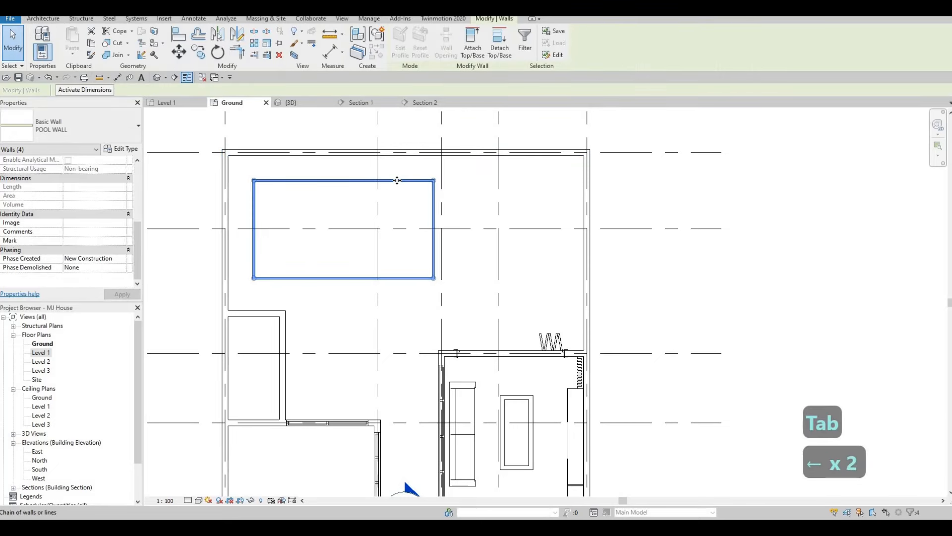
pyautogui.press('Left')
pyautogui.press('Right')
pyautogui.press('Left')
pyautogui.press('Escape')
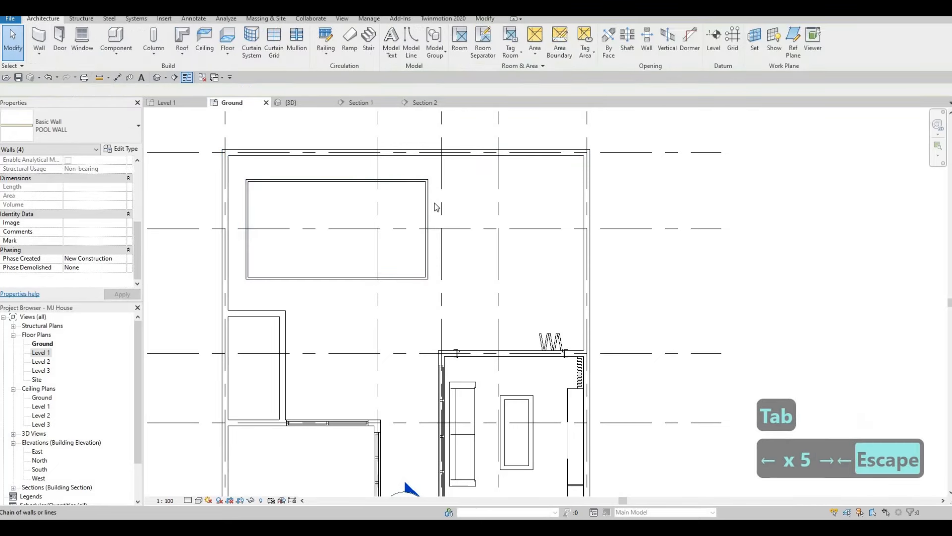
pyautogui.press('Escape')
pyautogui.click(429, 208)
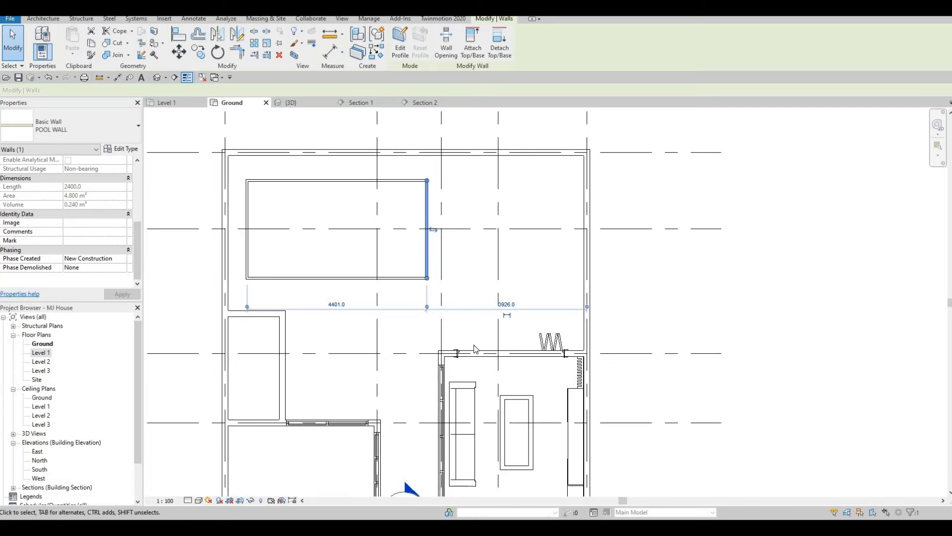
# Set the type width of the living room's rear bifold door to 2200 mm.
pyautogui.click(208, 210)
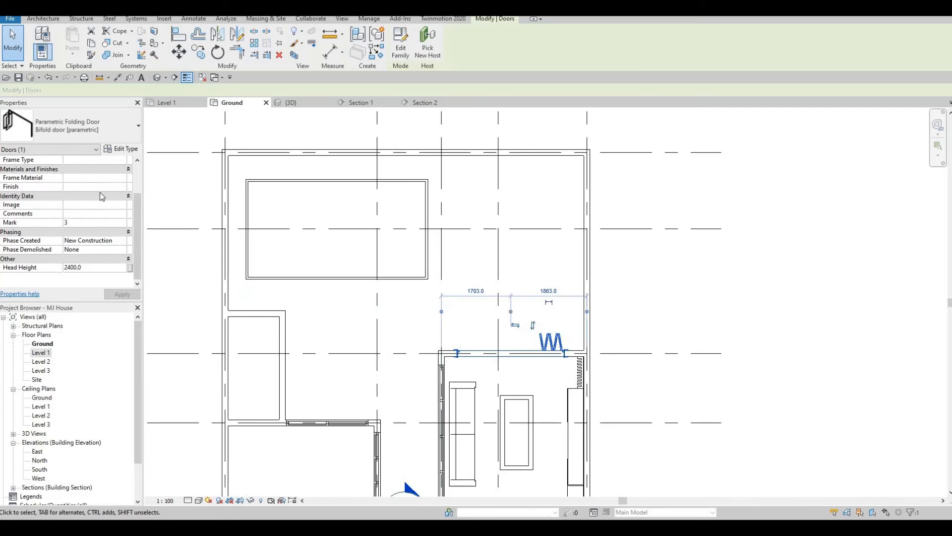
pyautogui.click(121, 149)
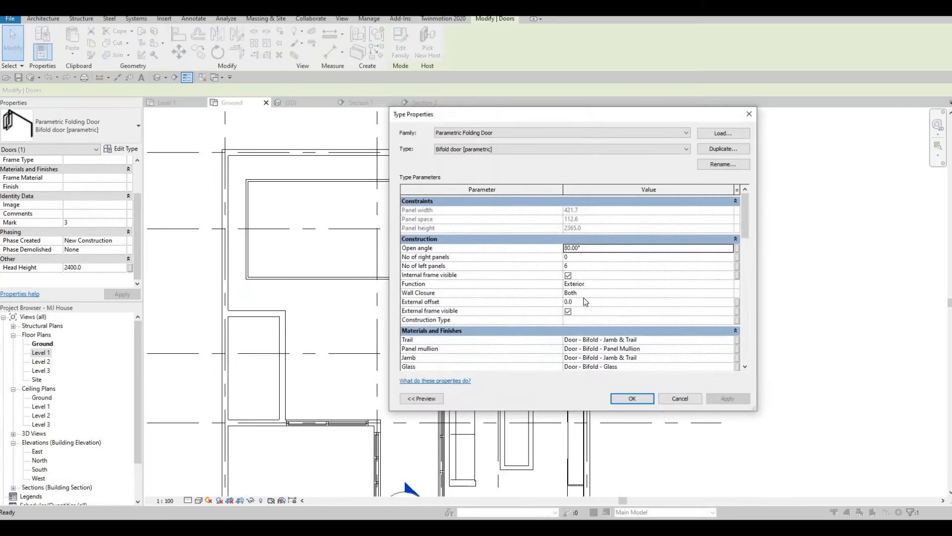
pyautogui.scroll(-6, 593, 313)
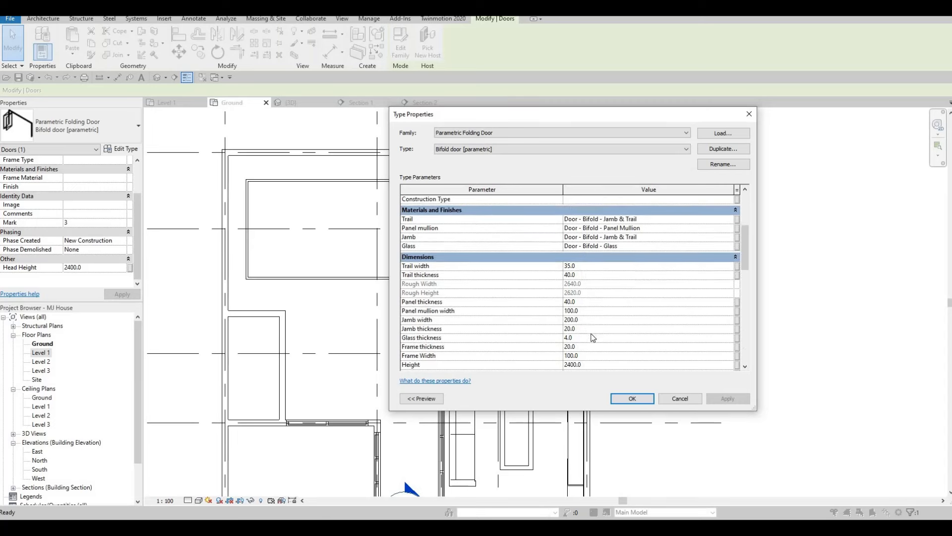
pyautogui.click(591, 326)
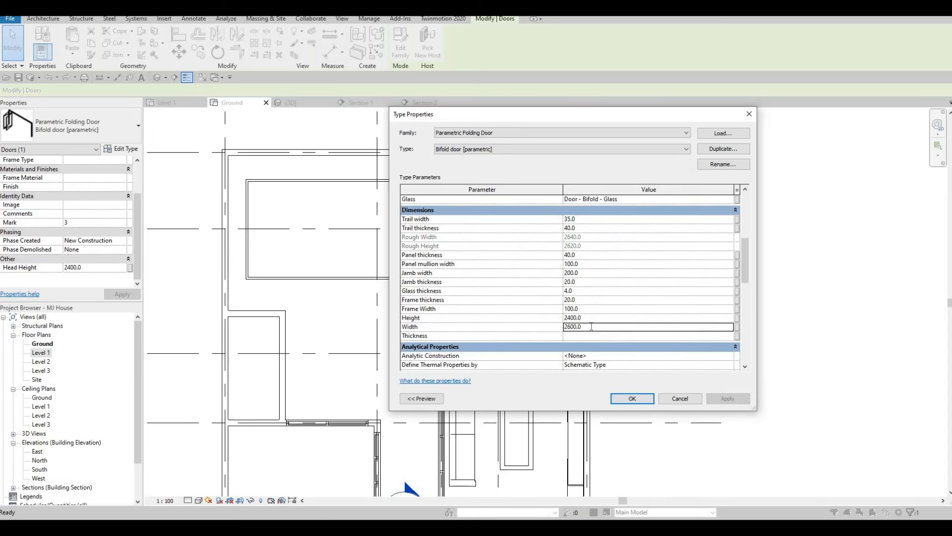
pyautogui.write('2200')
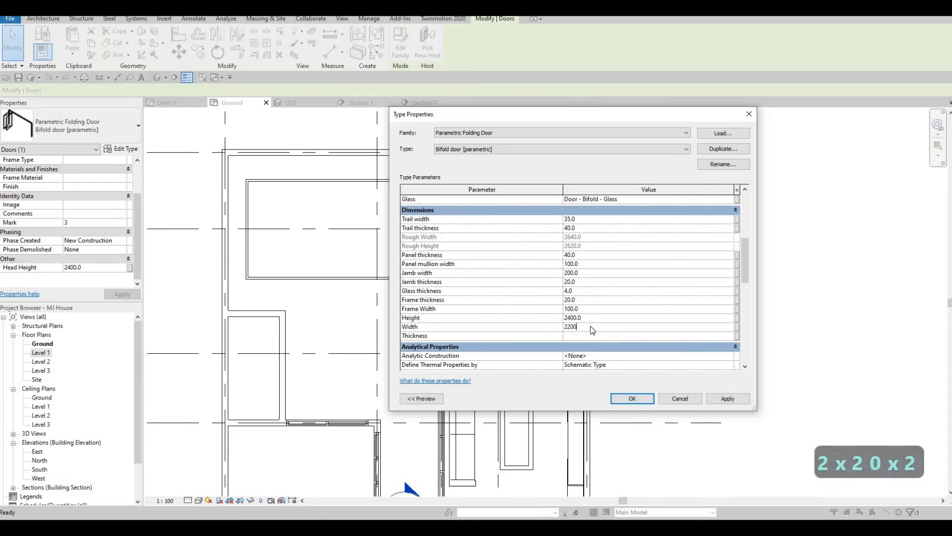
pyautogui.press('Return')
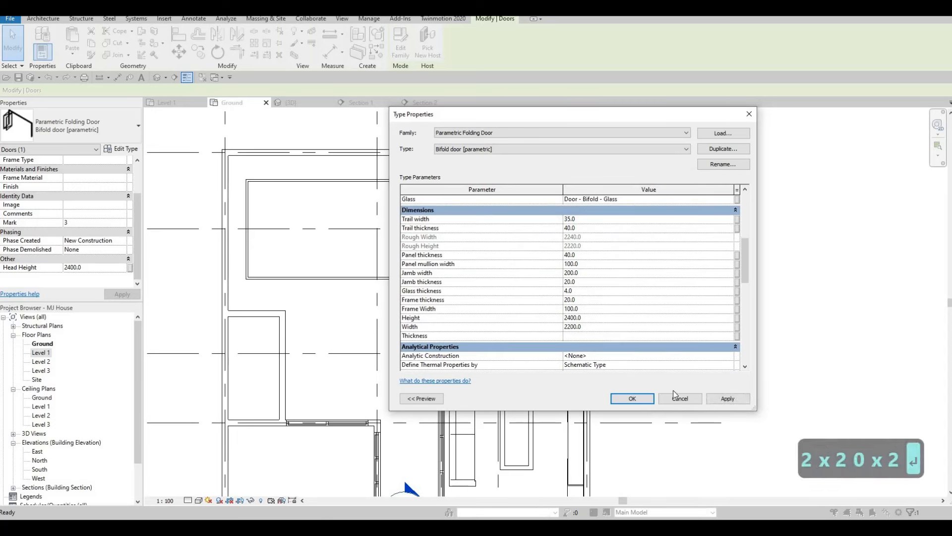
pyautogui.click(647, 400)
pyautogui.press('Escape')
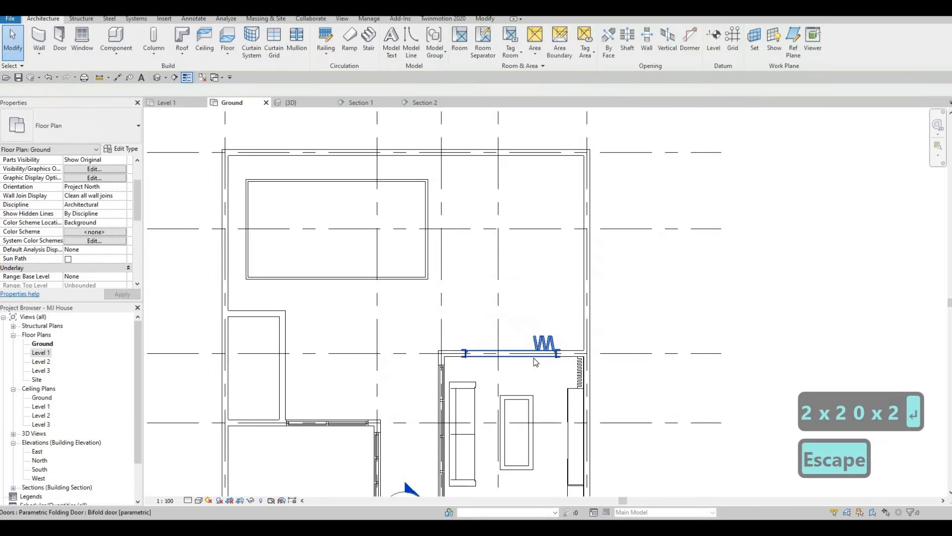
# Nudge the rear bifold door east along its wall, toward the yard's east wall.
pyautogui.click(544, 345)
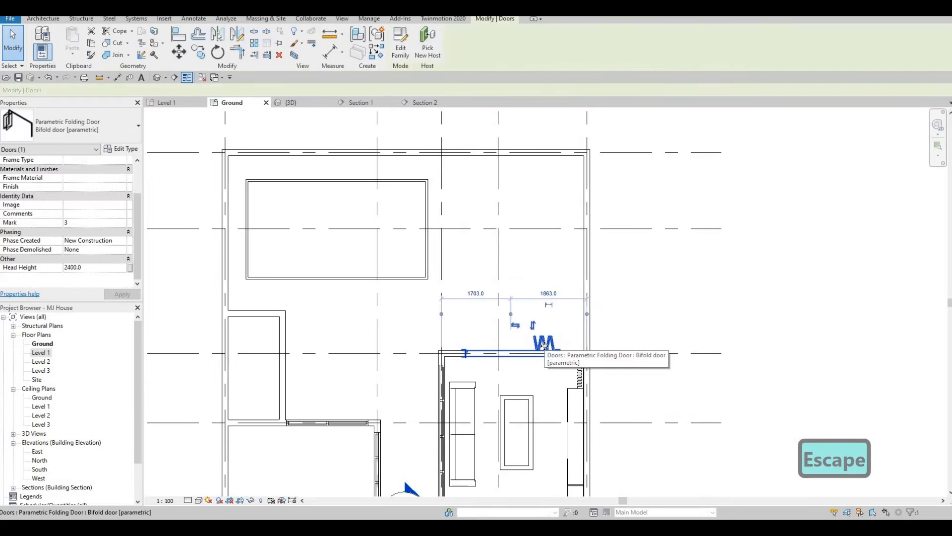
pyautogui.press('Right')
pyautogui.press('Right')
pyautogui.press('Right')
pyautogui.press('Right')
pyautogui.press('Right')
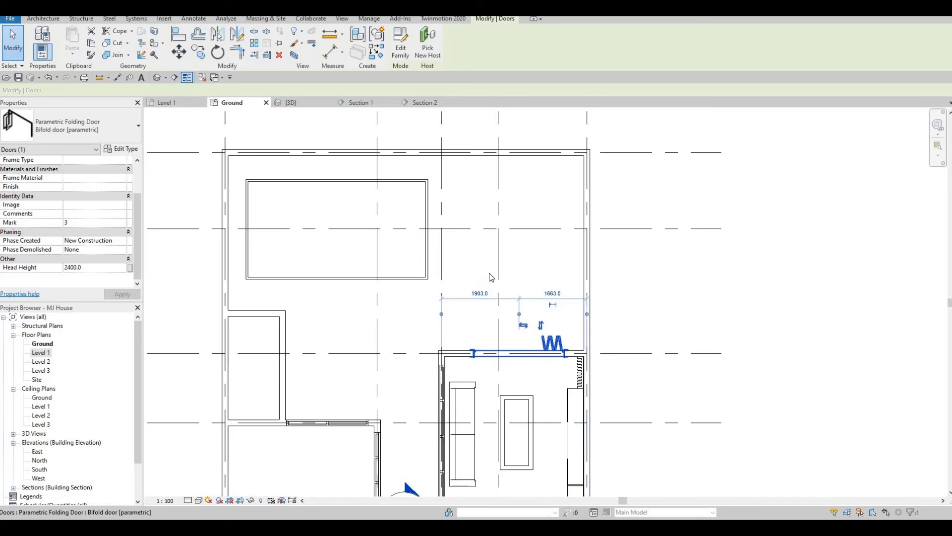
pyautogui.press('Escape')
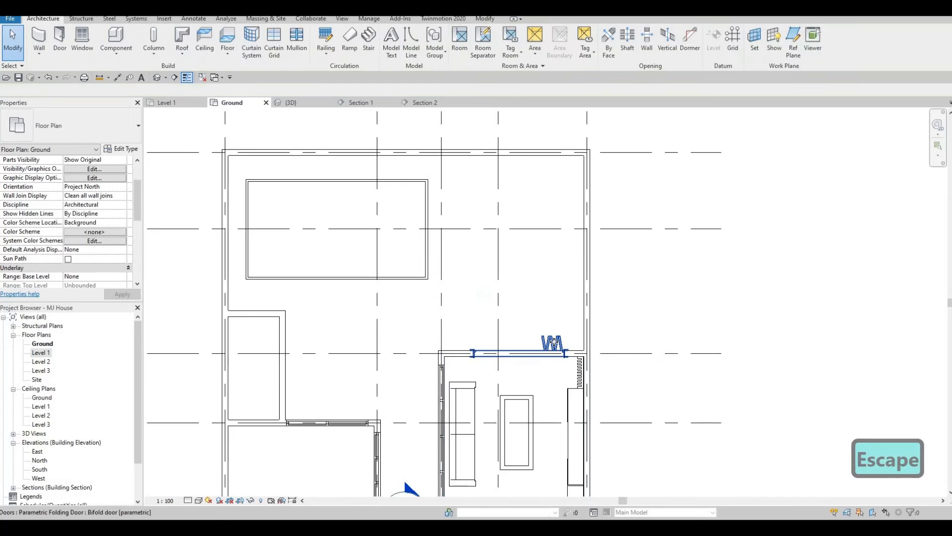
pyautogui.click(554, 342)
pyautogui.press('Right')
pyautogui.press('Right')
pyautogui.press('Escape')
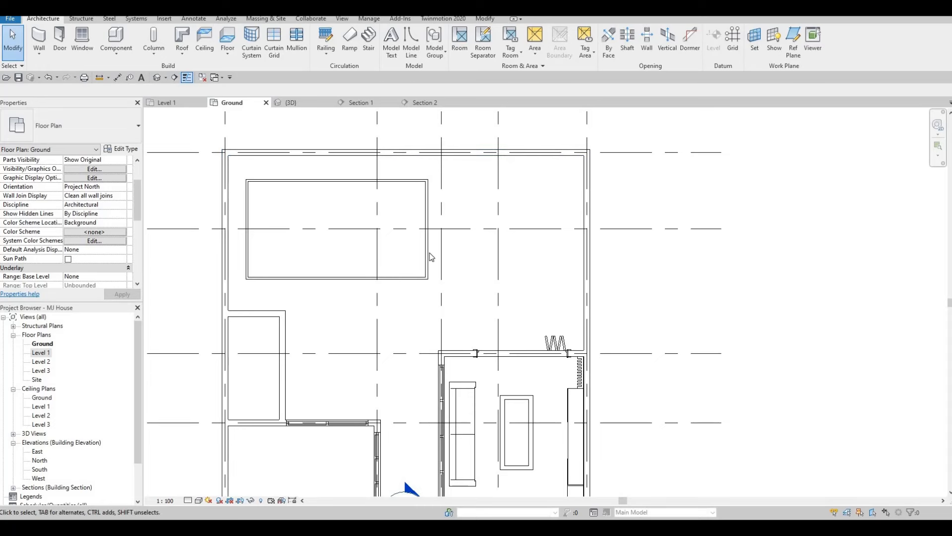
pyautogui.press('Escape')
pyautogui.press('Escape')
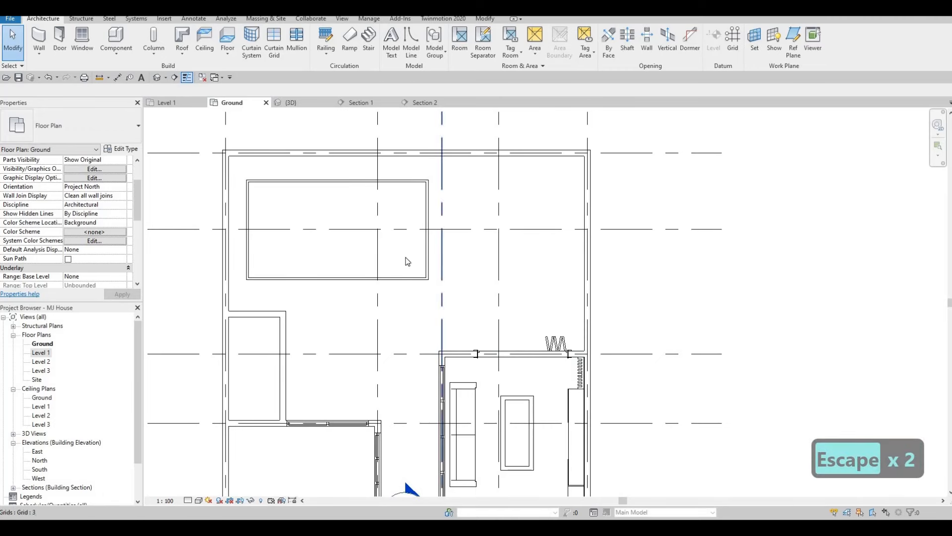
pyautogui.press('Escape')
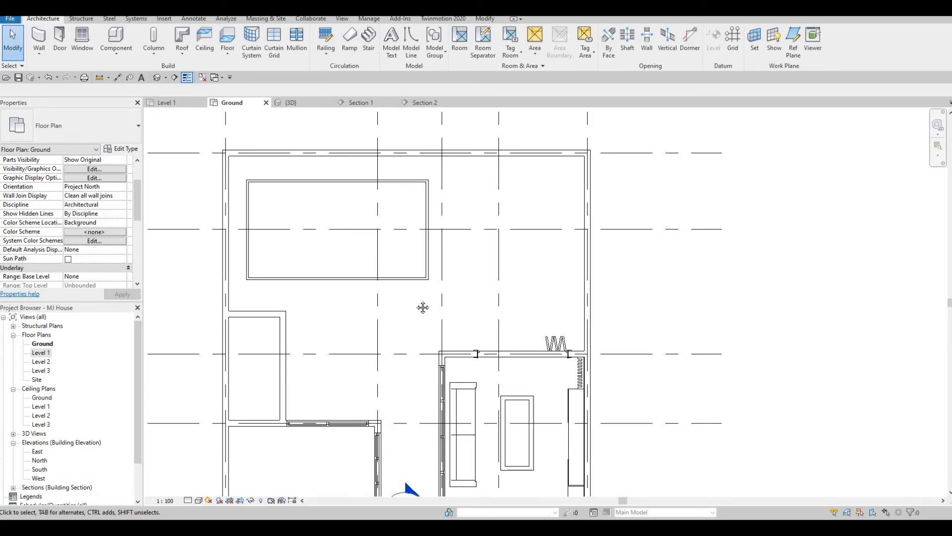
pyautogui.moveTo(422, 307); pyautogui.dragTo(370, 252, button='middle')
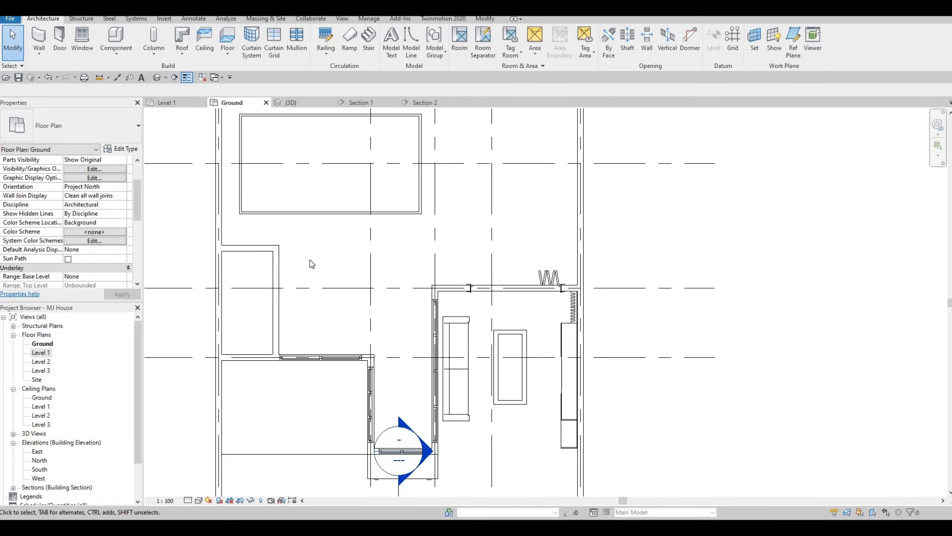
pyautogui.moveTo(426, 167); pyautogui.dragTo(418, 256, button='middle')
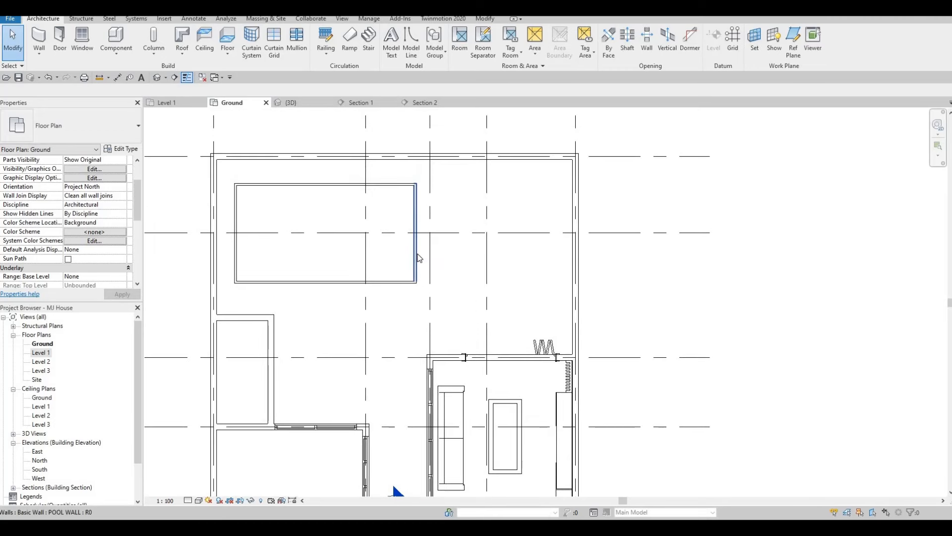
pyautogui.scroll(-2, 275, 192)
pyautogui.press('Escape')
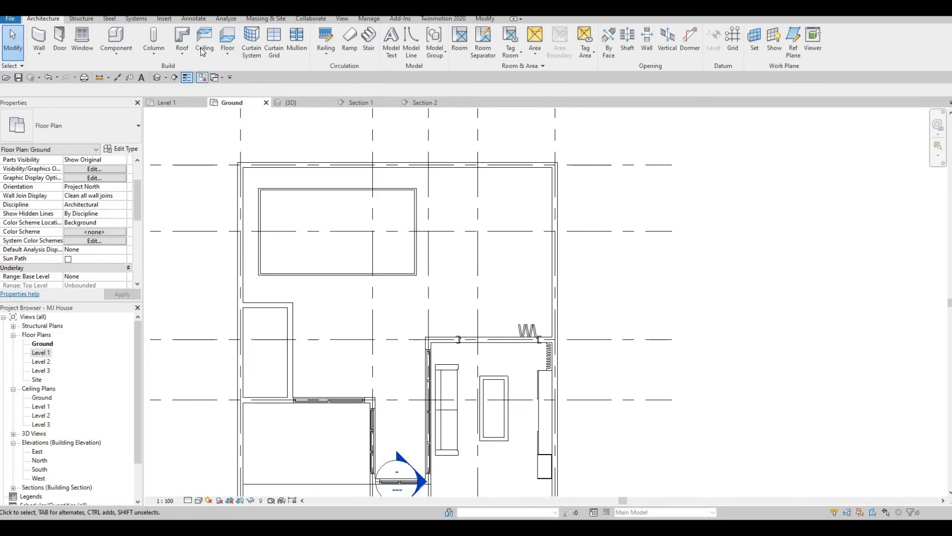
# Start an in-place model component in the Generic Models category, accepting the suggested name.
pyautogui.click(114, 52)
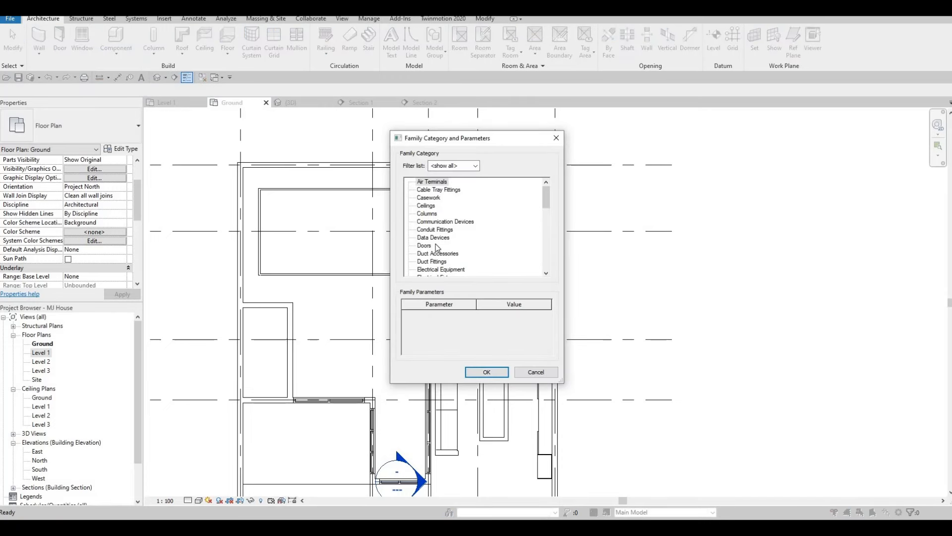
pyautogui.scroll(-5, 436, 243)
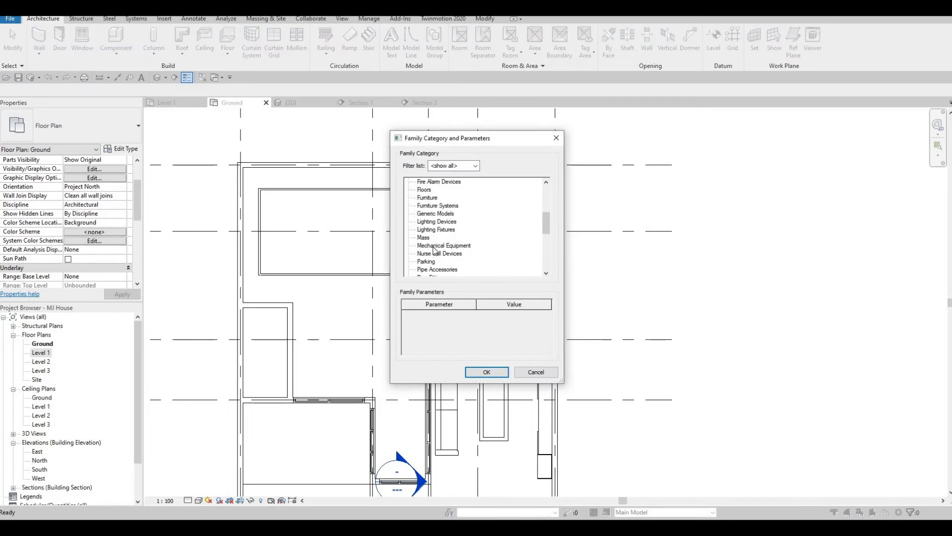
pyautogui.scroll(-1, 434, 247)
pyautogui.scroll(2, 433, 243)
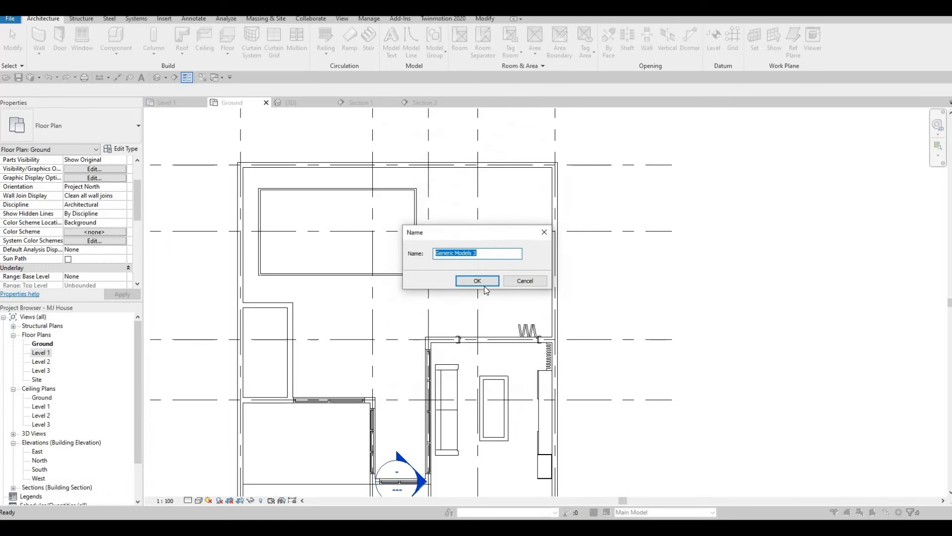
pyautogui.click(484, 285)
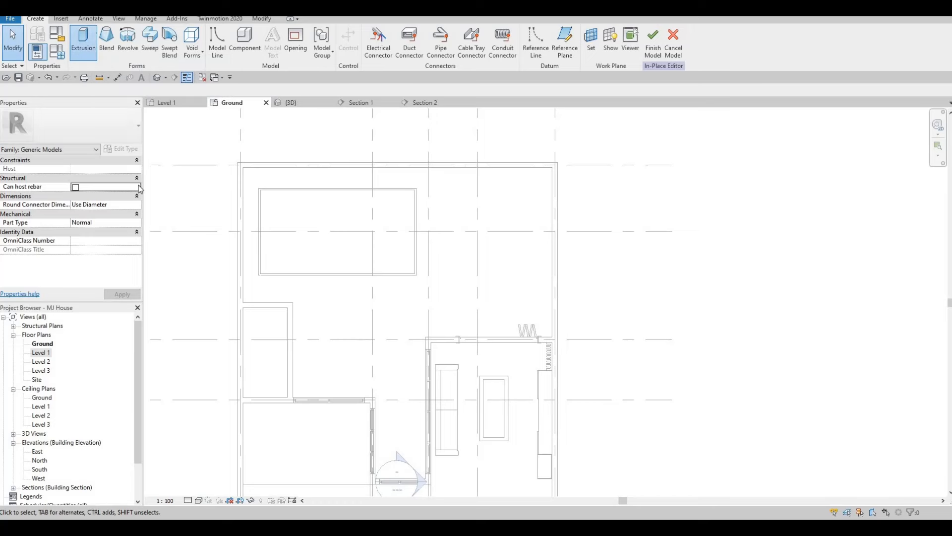
# Begin an extrusion in the in-place model and set its material to Concrete, Aerated.
pyautogui.click(83, 47)
pyautogui.click(99, 231)
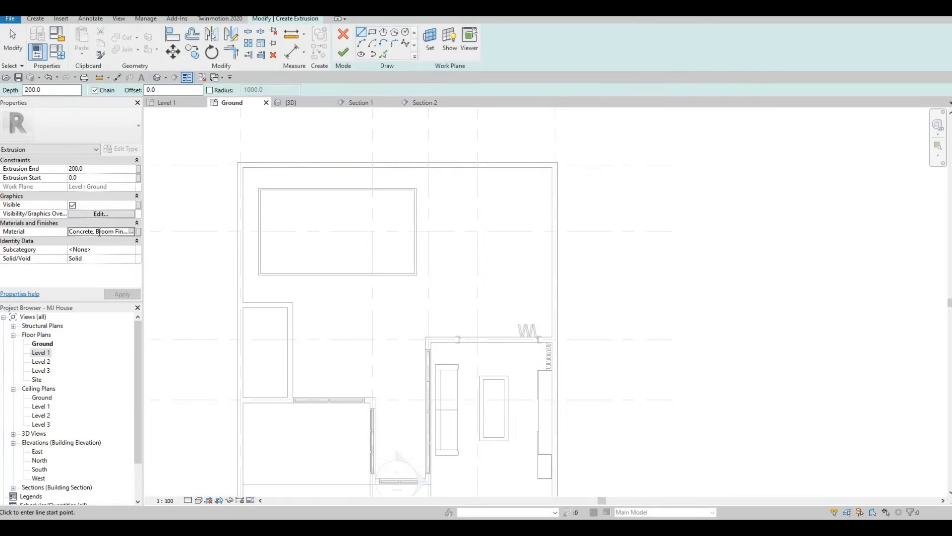
pyautogui.hotkey('ctrl', 'a')
pyautogui.write('Concrete, Aerated')
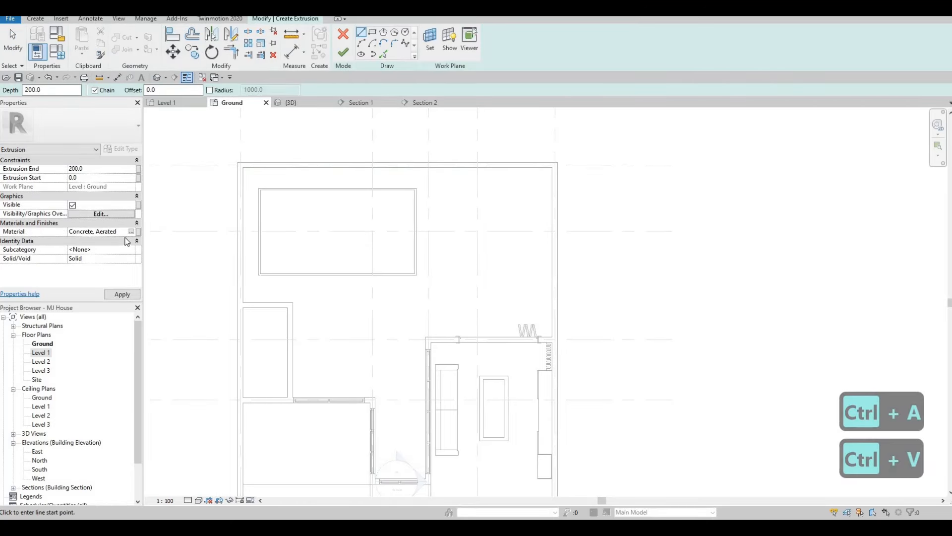
# Set the extrusion's material to Ceramic Tile and copy the material name.
pyautogui.click(126, 234)
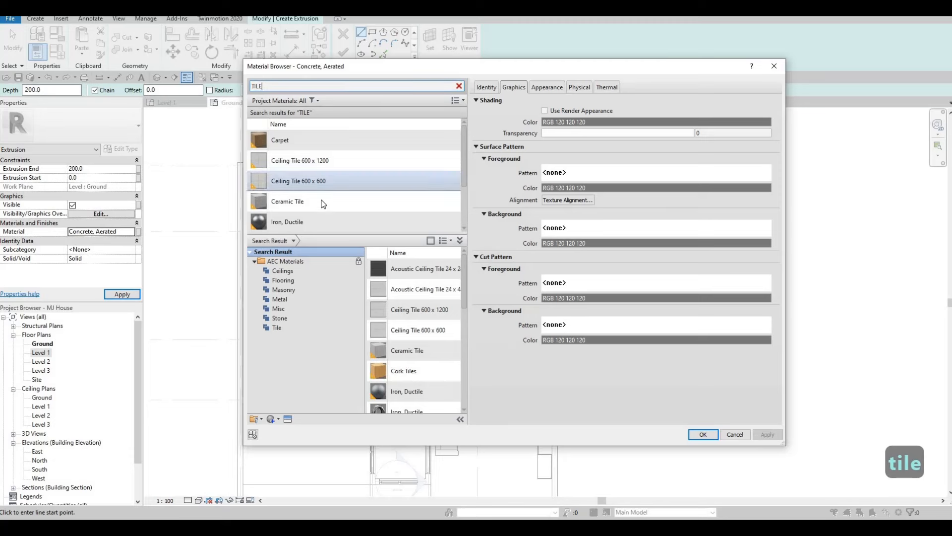
pyautogui.click(308, 200)
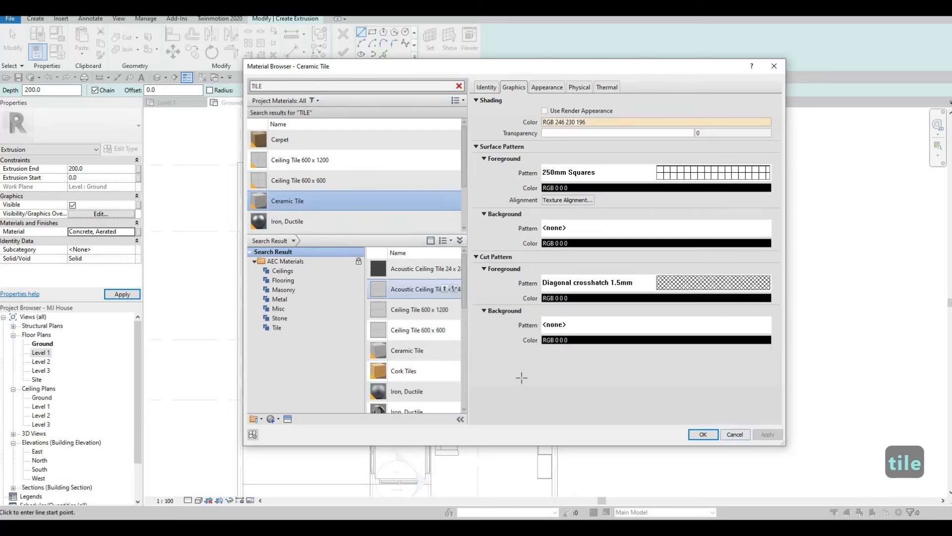
pyautogui.click(703, 434)
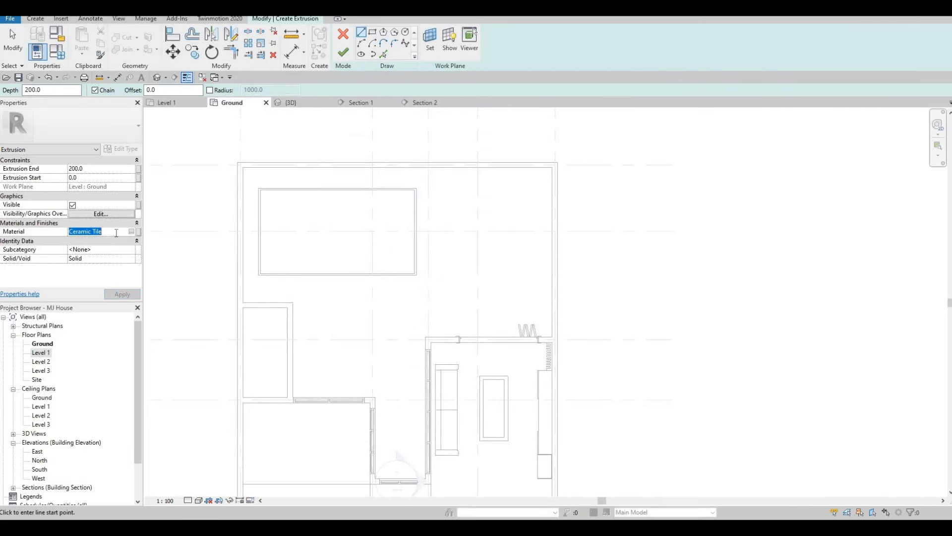
pyautogui.hotkey('ctrl', 'c')
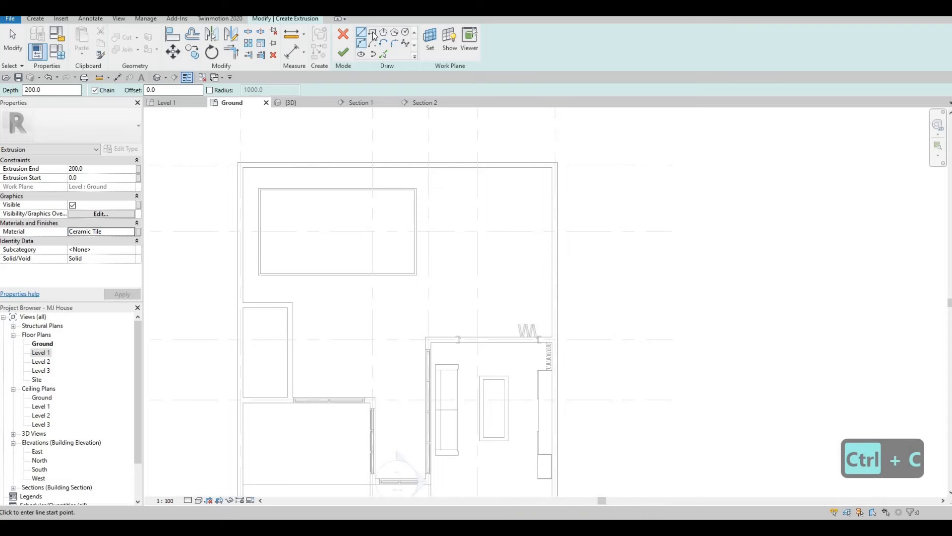
# Sketch a rectangle along the pool walls in the Ground plan, finish it as a 200 deep extrusion, and show it in 3D.
pyautogui.click(263, 194)
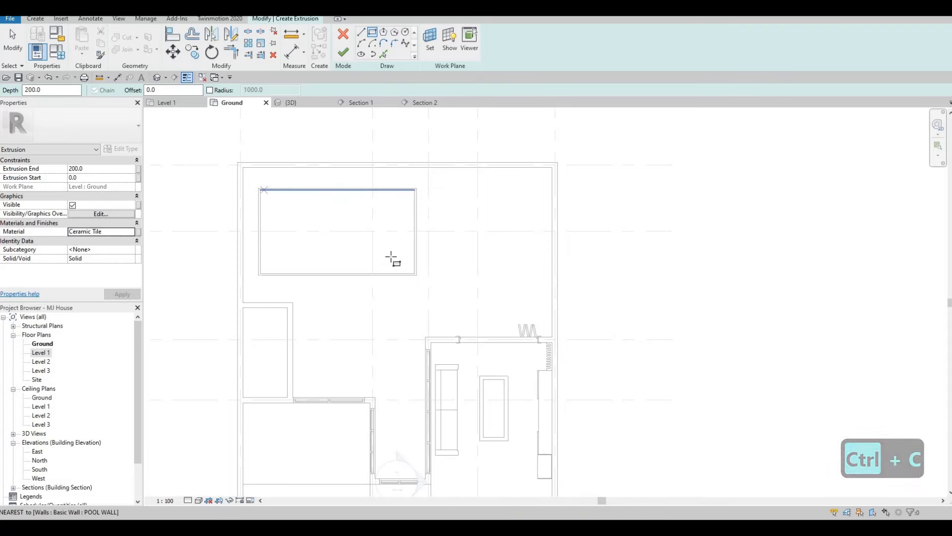
pyautogui.click(415, 273)
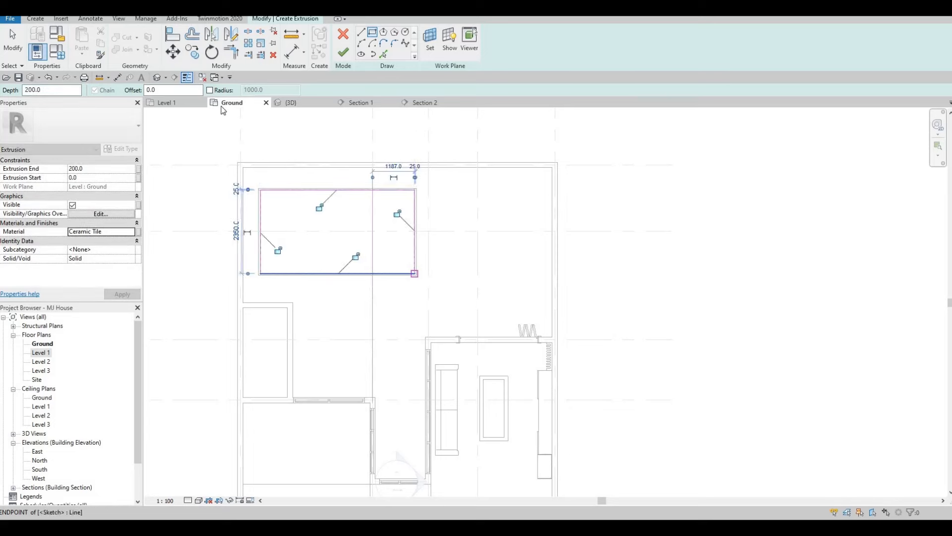
pyautogui.press('Escape')
pyautogui.press('Escape')
pyautogui.click(290, 102)
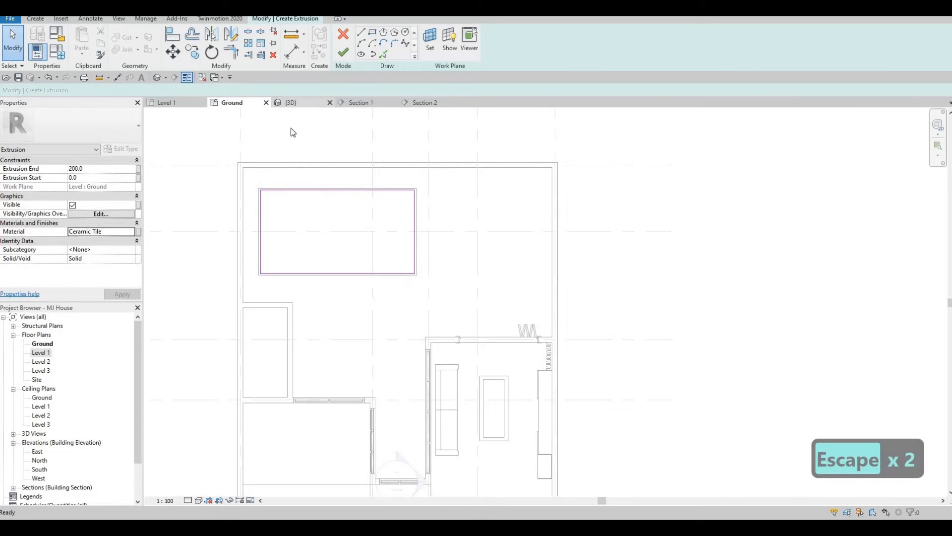
pyautogui.keyDown('shift'); pyautogui.moveTo(245, 177); pyautogui.dragTo(164, 177, button='middle'); pyautogui.keyUp('shift')
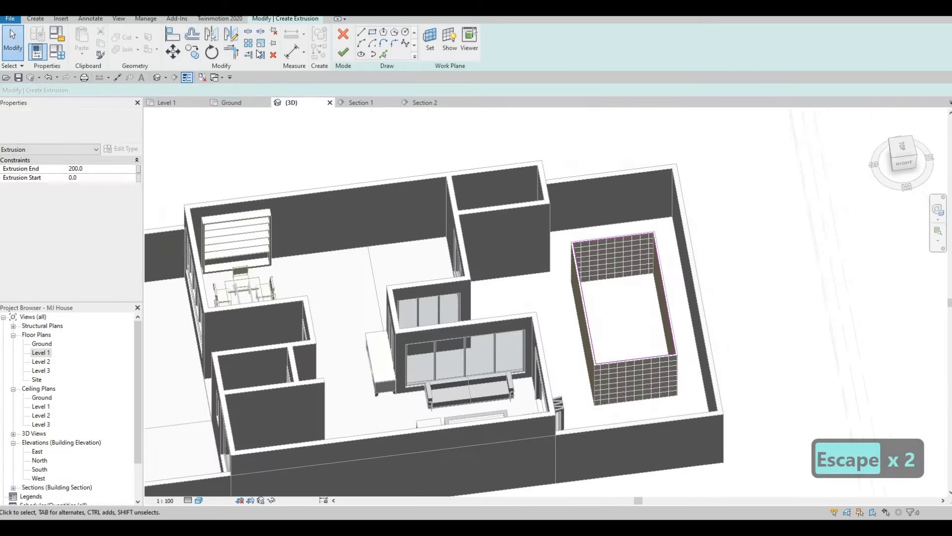
pyautogui.moveTo(627, 174); pyautogui.dragTo(353, 55, button='middle')
pyautogui.scroll(2, 347, 142)
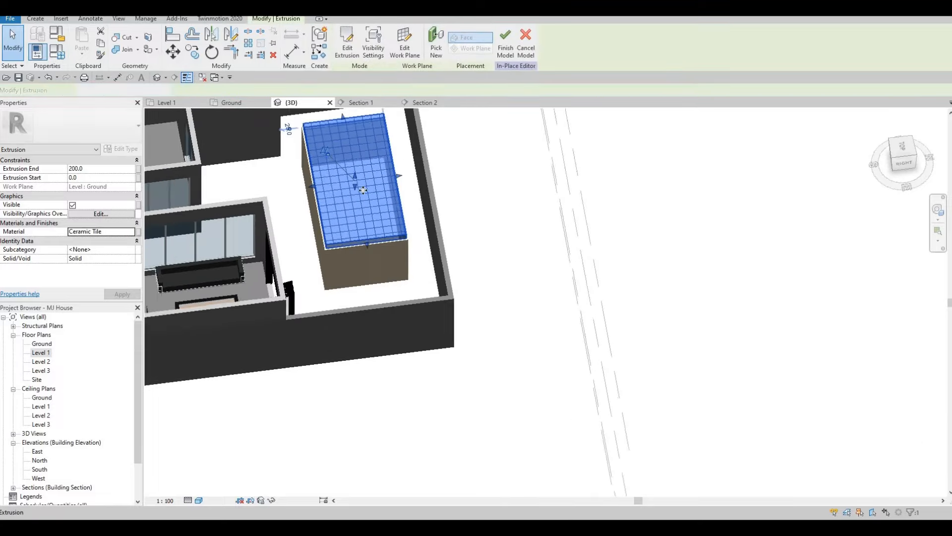
# Move the tile extrusion's faces down into the pool, with its start at about -3514 and its end at about -1439.
pyautogui.moveTo(346, 245); pyautogui.dragTo(351, 224)
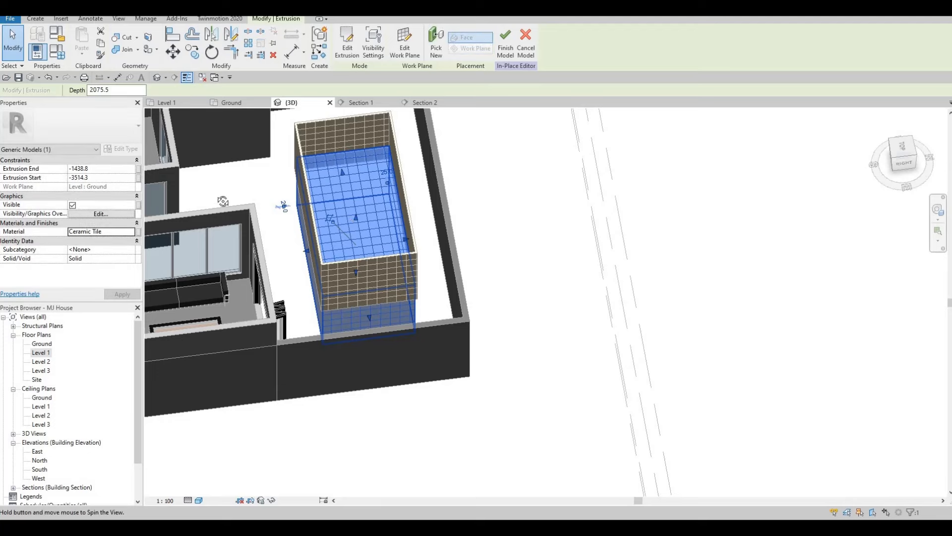
pyautogui.keyDown('shift'); pyautogui.moveTo(350, 224); pyautogui.dragTo(354, 246, button='middle'); pyautogui.keyUp('shift')
pyautogui.moveTo(332, 214)
pyautogui.keyDown('shift'); pyautogui.mouseDown(button='middle')
pyautogui.moveTo(344, 208)
pyautogui.moveTo(332, 215)
pyautogui.mouseUp(button='middle'); pyautogui.keyUp('shift')
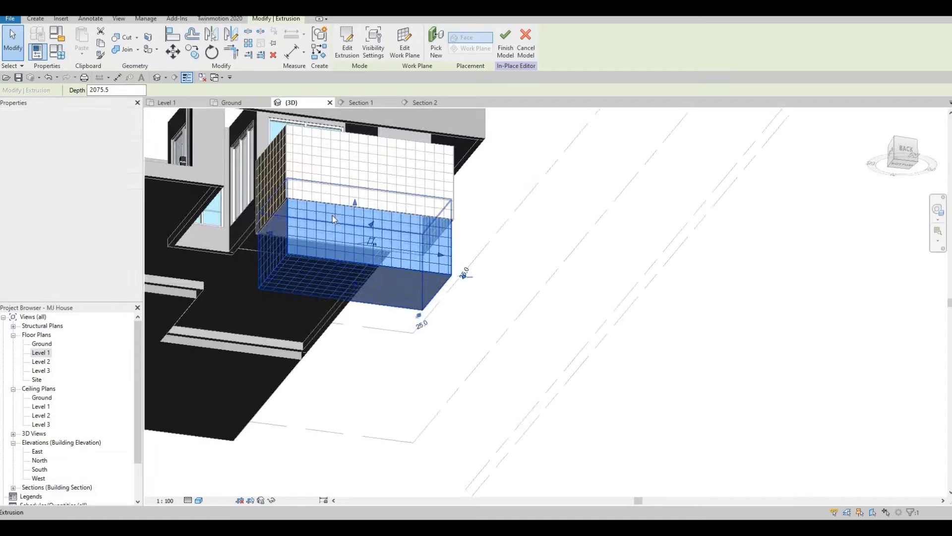
pyautogui.scroll(3, 332, 215)
pyautogui.press('Escape')
pyautogui.press('Escape')
pyautogui.press('Escape')
pyautogui.press('a')
pyautogui.press('k')
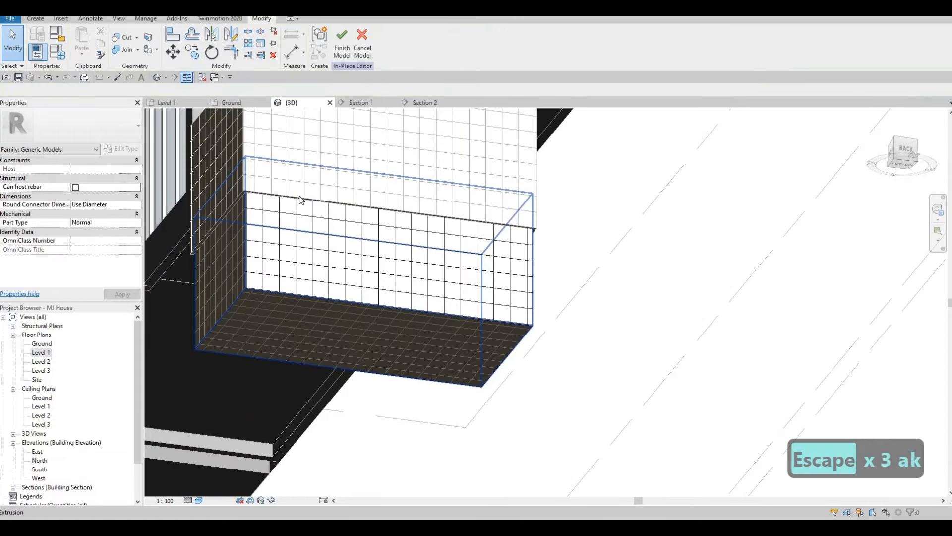
pyautogui.scroll(5, 310, 203)
pyautogui.press('Escape')
pyautogui.press('Escape')
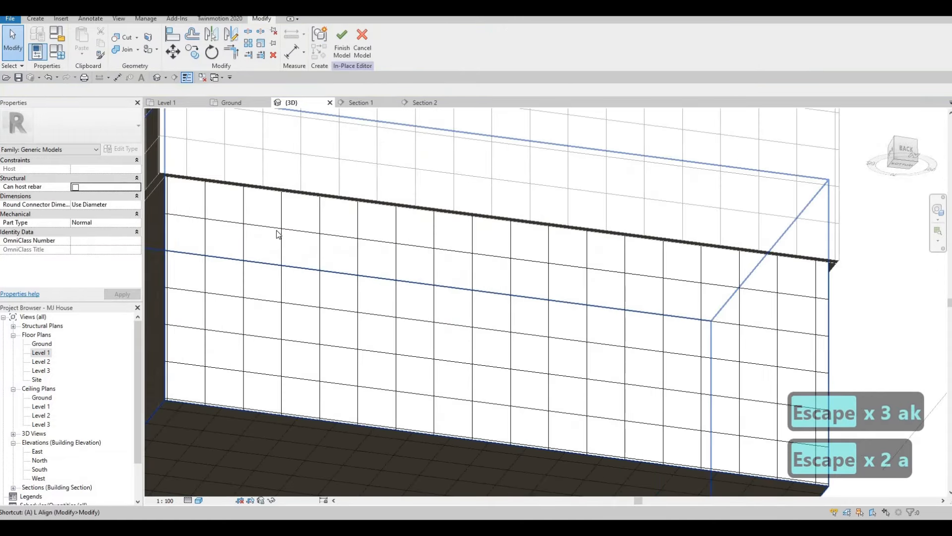
pyautogui.press('k')
pyautogui.moveTo(230, 407); pyautogui.dragTo(265, 354, button='middle')
pyautogui.press('Escape')
# Change the 3D view's visual style to Hidden Line.
pyautogui.click(199, 500)
pyautogui.click(222, 450)
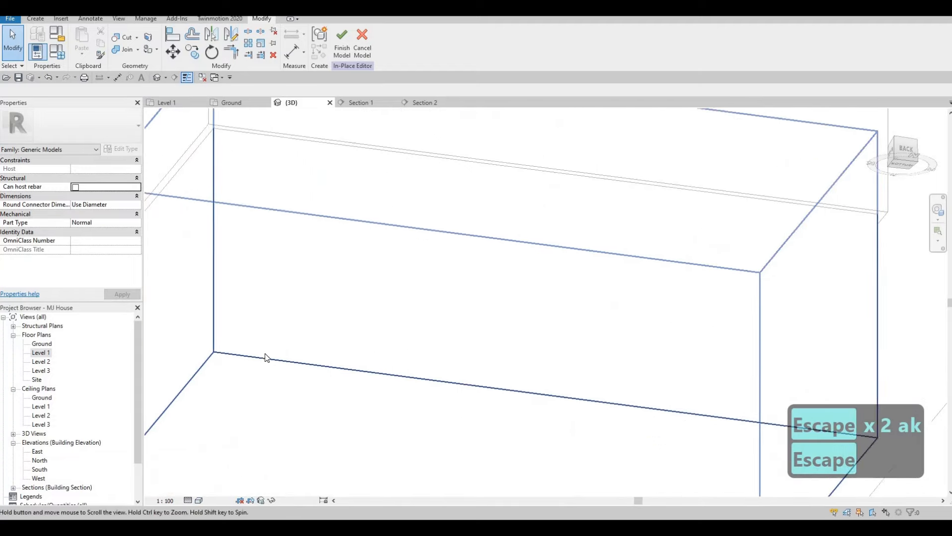
pyautogui.press('Escape')
pyautogui.press('Escape')
pyautogui.press('a')
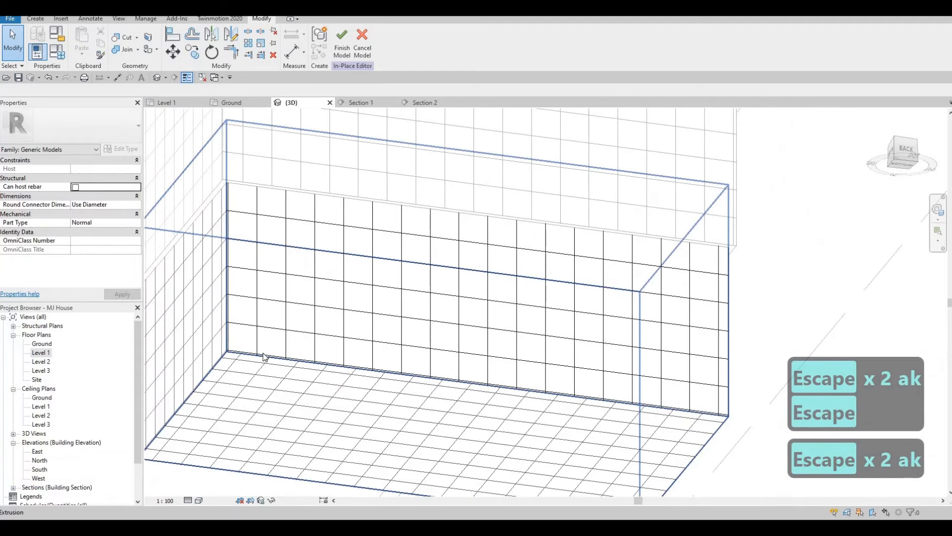
pyautogui.press('Escape')
pyautogui.press('Escape')
# Align the underside of the tile extrusion with the bottom of the pool walls.
pyautogui.press('a')
pyautogui.press('l')
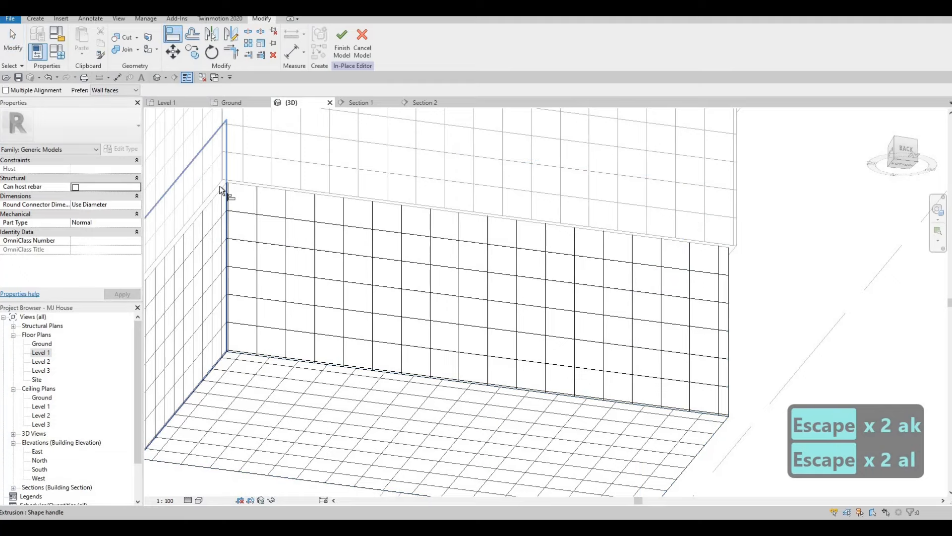
pyautogui.scroll(3, 219, 185)
pyautogui.press('Tab')
pyautogui.scroll(-2, 230, 393)
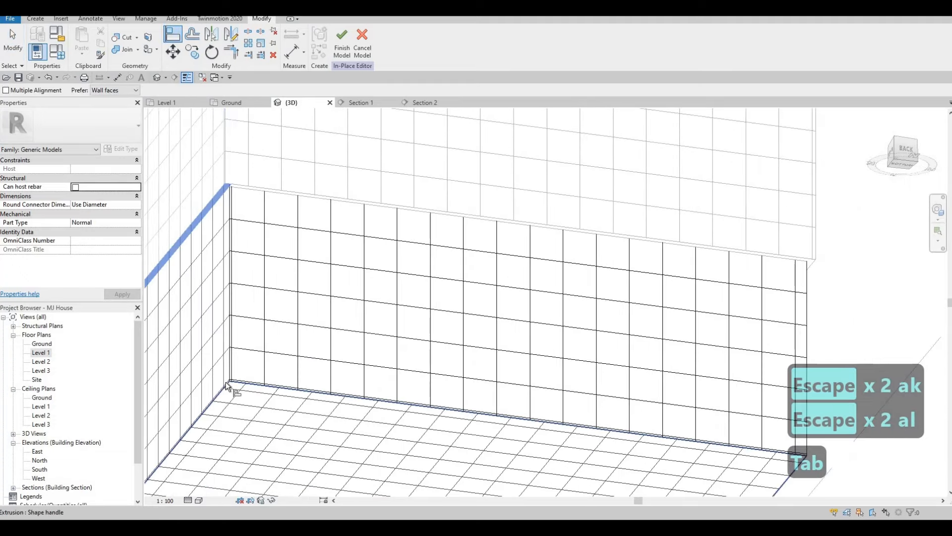
pyautogui.click(228, 367)
pyautogui.scroll(-2, 232, 358)
pyautogui.press('capslock')
pyautogui.moveTo(204, 150); pyautogui.dragTo(233, 355, button='middle')
pyautogui.press('capslock')
pyautogui.scroll(-3, 207, 231)
pyautogui.scroll(2, 246, 454)
pyautogui.keyDown('shift'); pyautogui.moveTo(217, 279); pyautogui.dragTo(249, 337, button='middle'); pyautogui.keyUp('shift')
pyautogui.press('Escape')
pyautogui.scroll(-1, 247, 263)
pyautogui.moveTo(246, 191); pyautogui.dragTo(261, 241, button='middle')
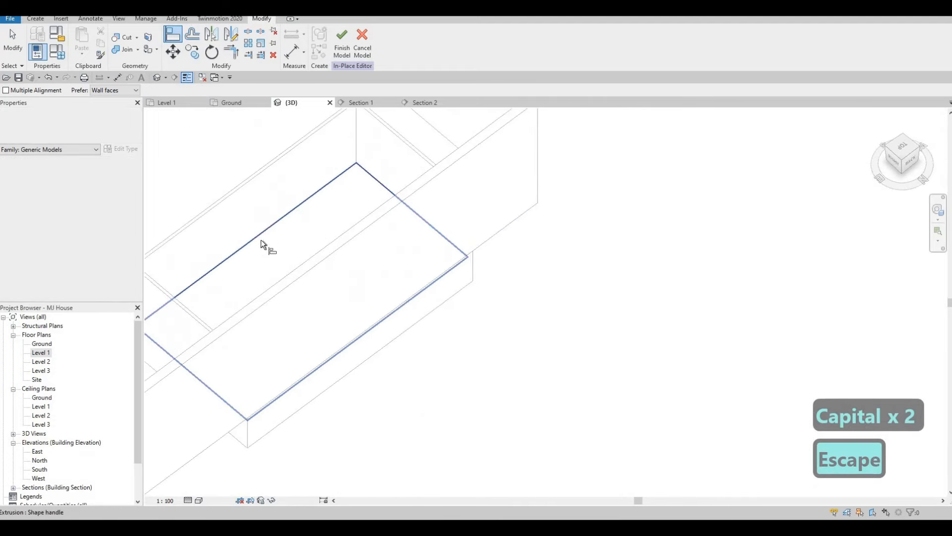
pyautogui.click(317, 322)
pyautogui.keyDown('shift'); pyautogui.moveTo(276, 182); pyautogui.dragTo(198, 505, button='middle'); pyautogui.keyUp('shift')
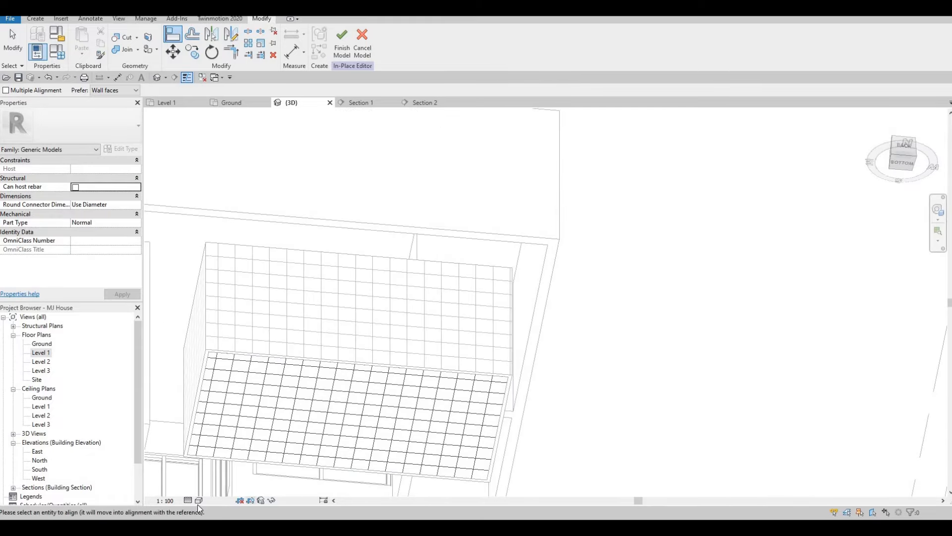
# Change the 3D view's visual style to Wireframe and view the pool from the back.
pyautogui.click(199, 500)
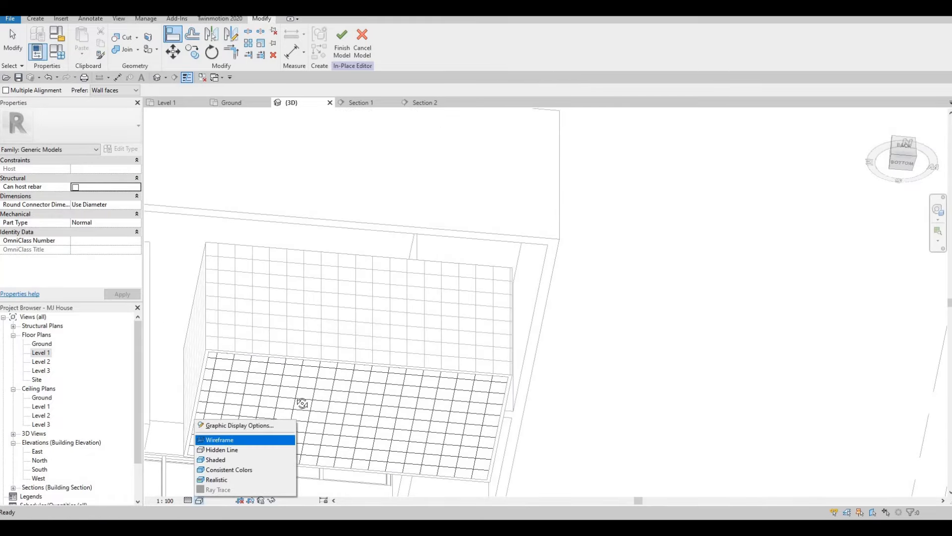
pyautogui.click(233, 440)
pyautogui.keyDown('shift'); pyautogui.moveTo(310, 506); pyautogui.dragTo(311, 333, button='middle'); pyautogui.keyUp('shift')
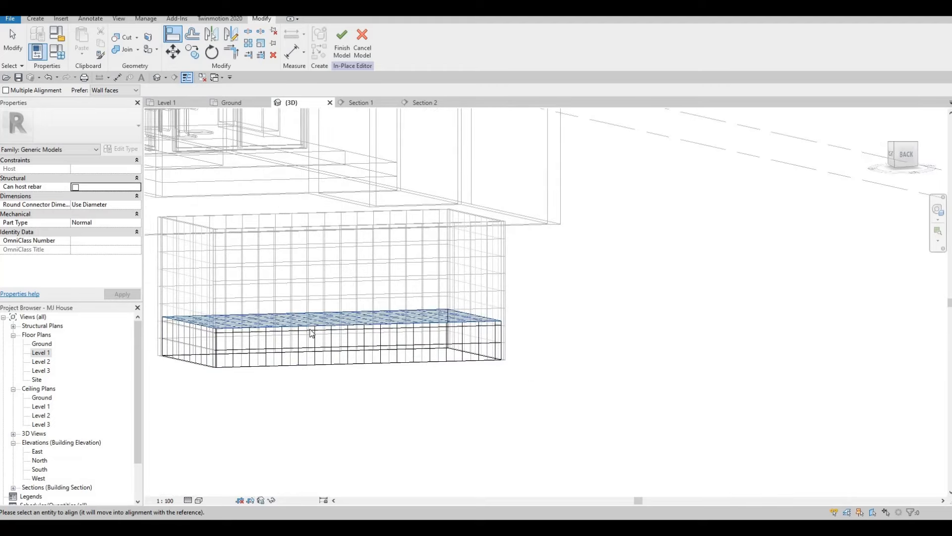
# Lower the top face of the tile extrusion to leave a thin floor slab at the bottom of the pool.
pyautogui.press('Escape')
pyautogui.click(310, 329)
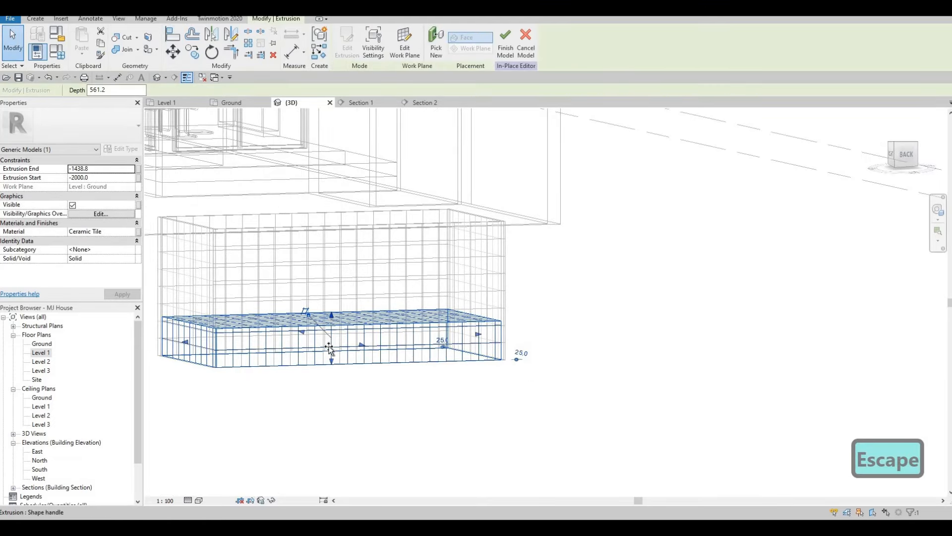
pyautogui.moveTo(330, 348); pyautogui.dragTo(306, 329)
pyautogui.press('Escape')
pyautogui.keyDown('shift'); pyautogui.moveTo(265, 373); pyautogui.dragTo(300, 213, button='middle'); pyautogui.keyUp('shift')
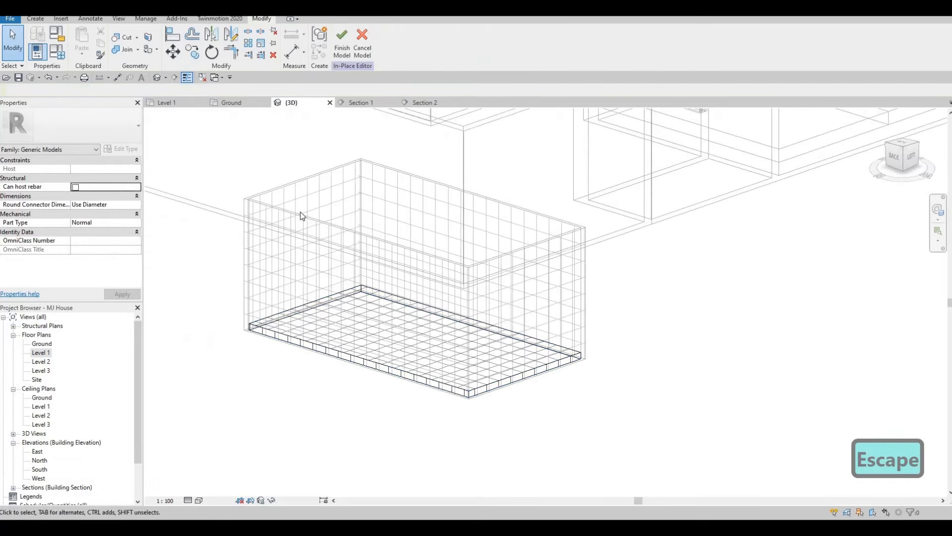
pyautogui.scroll(4, 300, 213)
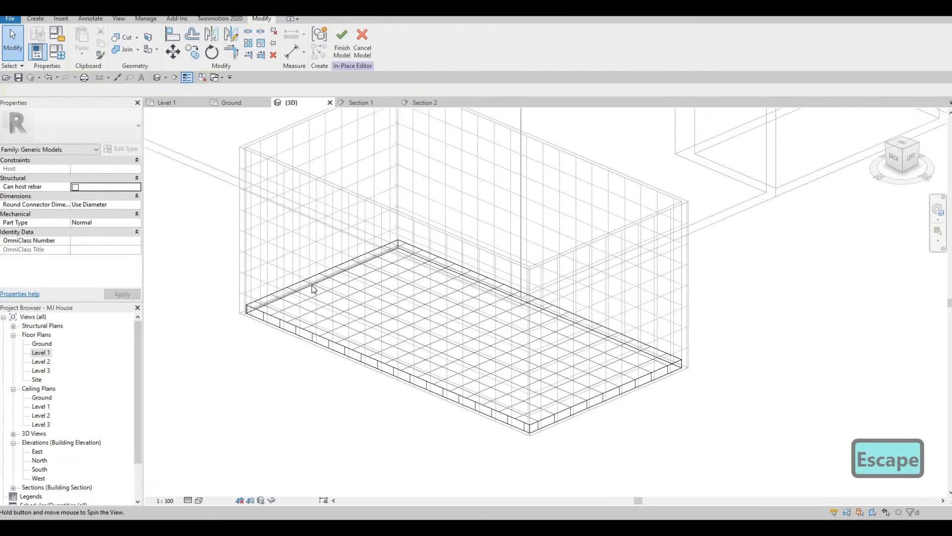
pyautogui.keyDown('shift'); pyautogui.moveTo(313, 289); pyautogui.dragTo(254, 128, button='middle'); pyautogui.keyUp('shift')
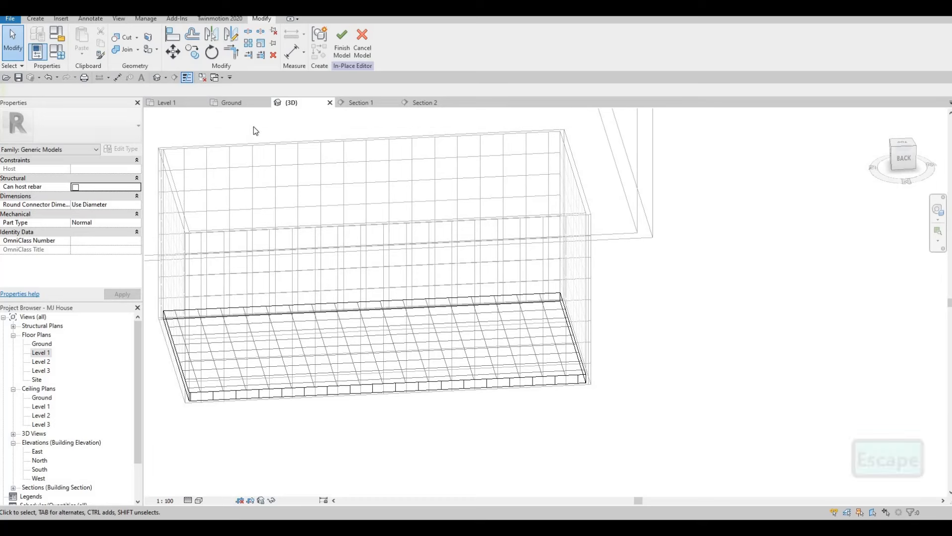
# Start a new rectangular extrusion in the Ground plan and set its material to Water.
pyautogui.click(229, 102)
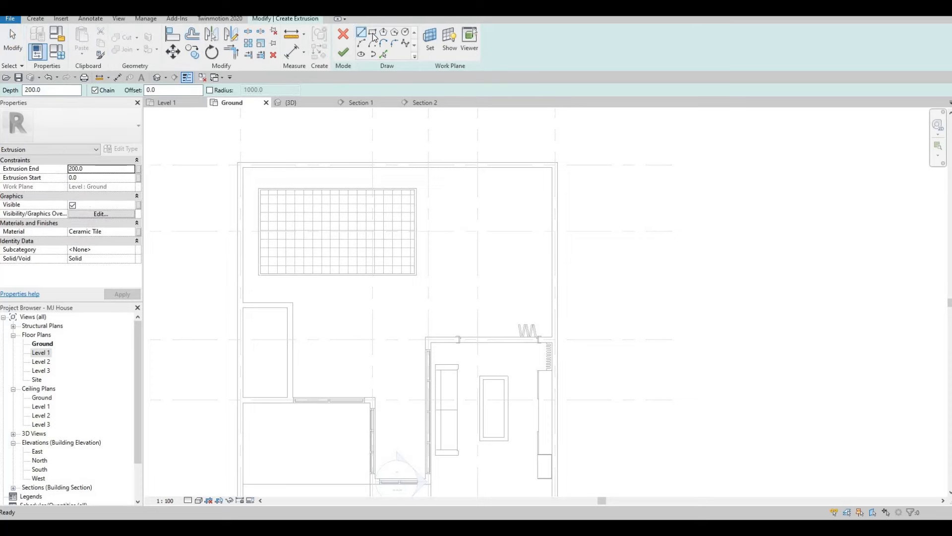
pyautogui.click(118, 231)
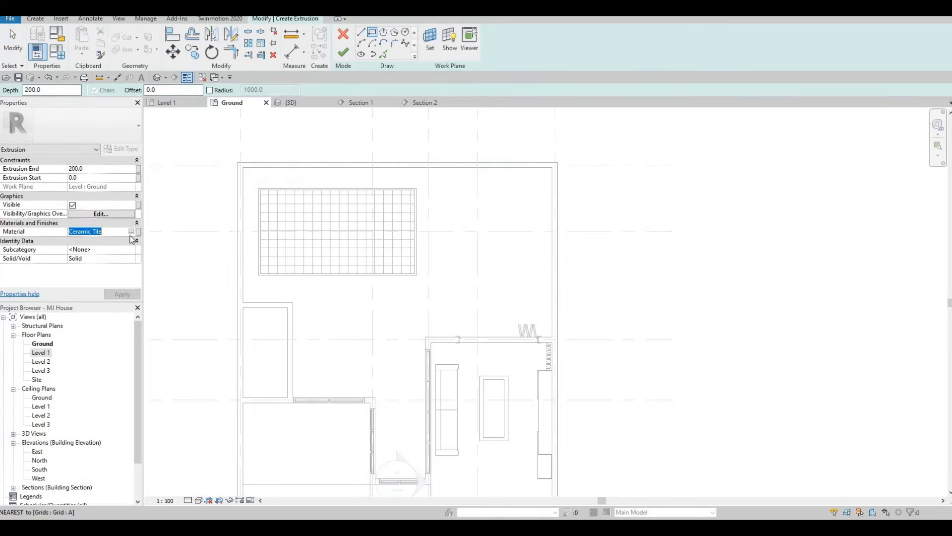
pyautogui.click(131, 231)
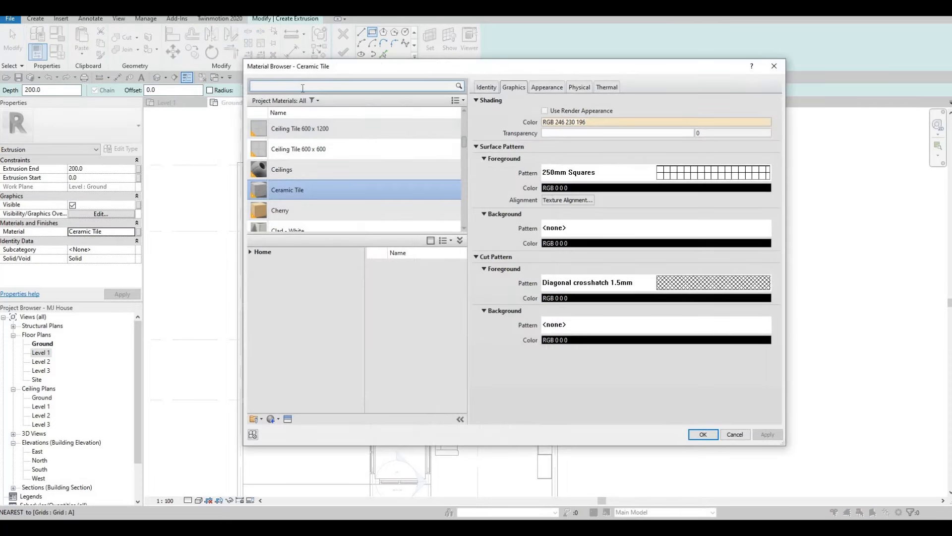
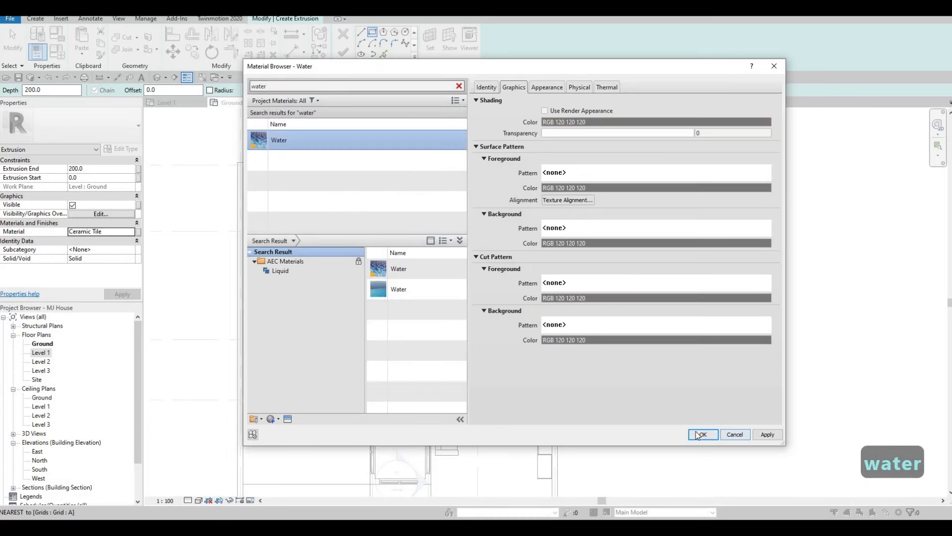
pyautogui.press('Return')
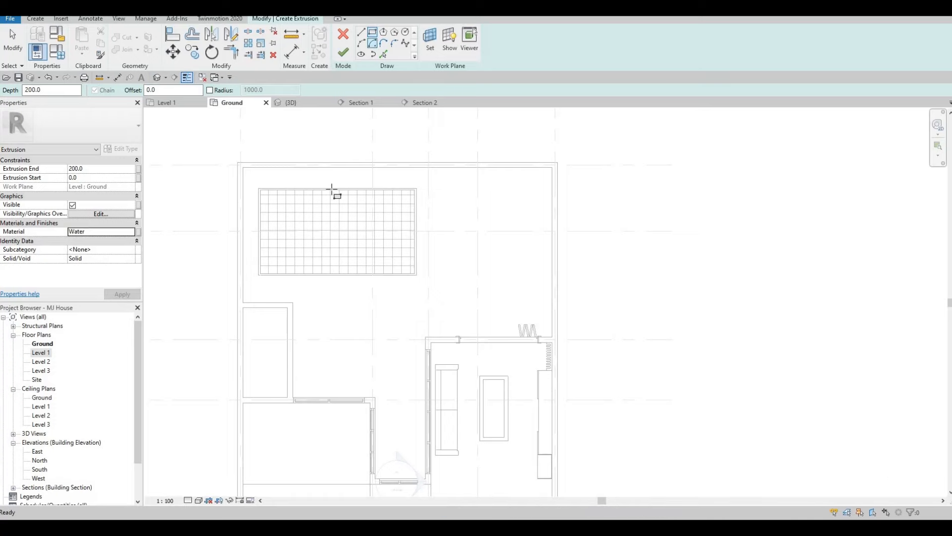
# Sketch a rectangle over the tiled area inside the pool walls and finish it as a 200 deep water extrusion.
pyautogui.scroll(2, 255, 187)
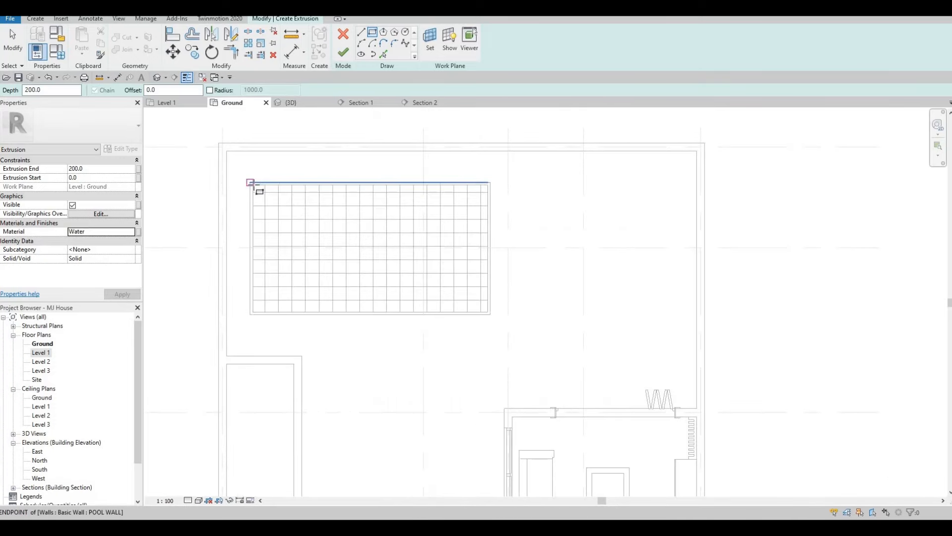
pyautogui.click(253, 184)
pyautogui.scroll(1, 487, 316)
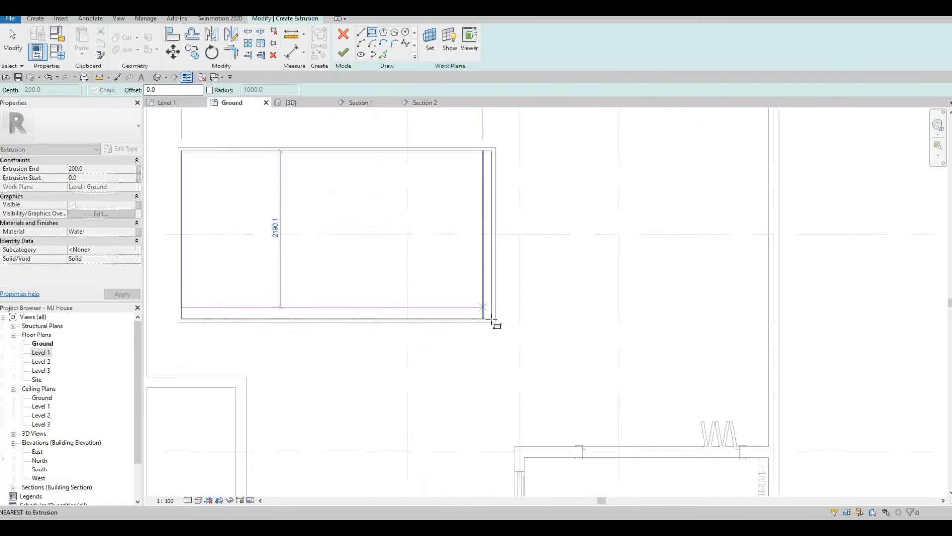
pyautogui.press('Escape')
pyautogui.click(343, 52)
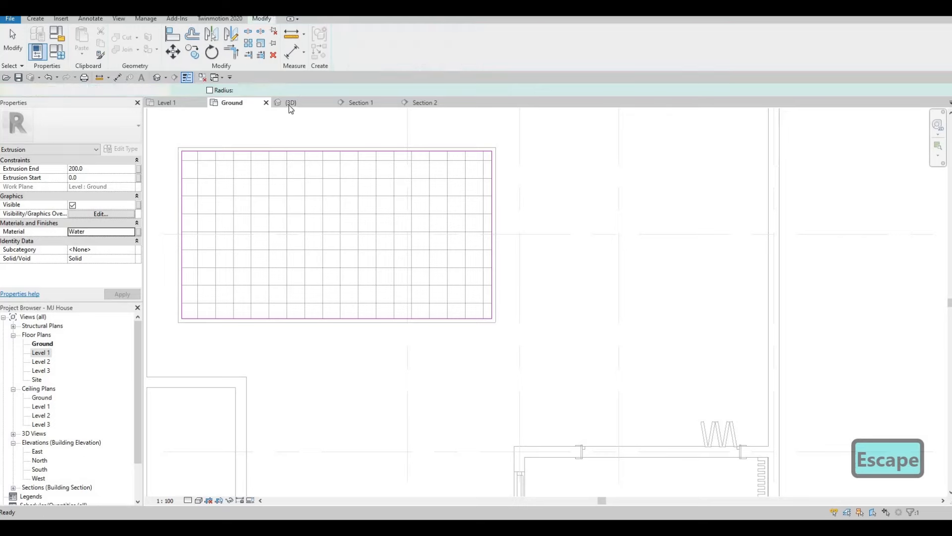
# Stretch the water extrusion in 3D down to the tile floor, set its top slightly below the wall tops, and finish the in-place model.
pyautogui.click(289, 105)
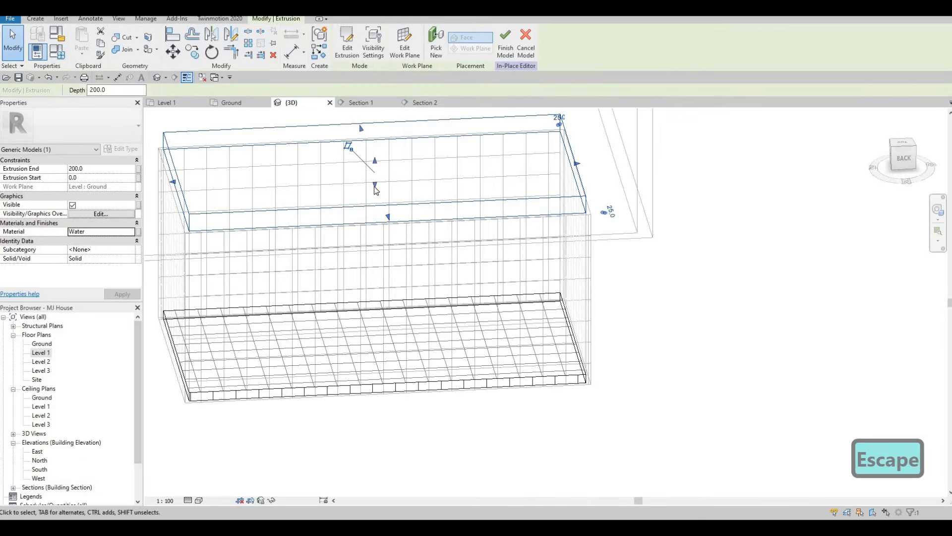
pyautogui.moveTo(375, 197)
pyautogui.mouseDown()
pyautogui.moveTo(373, 146)
pyautogui.moveTo(377, 187)
pyautogui.mouseUp()
pyautogui.press('Escape')
pyautogui.press('Escape')
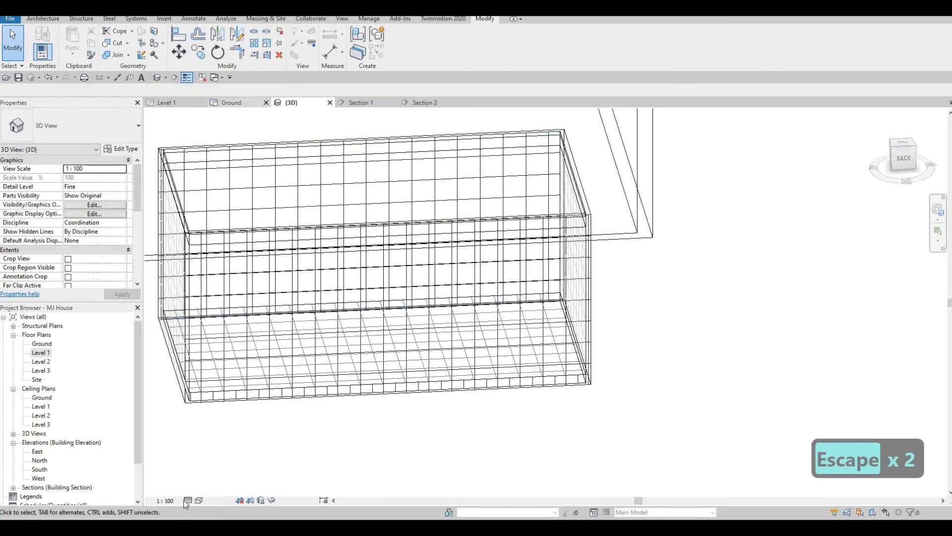
# Set the 3D view's visual style to Hidden Line and view the pool within the house from above.
pyautogui.click(199, 500)
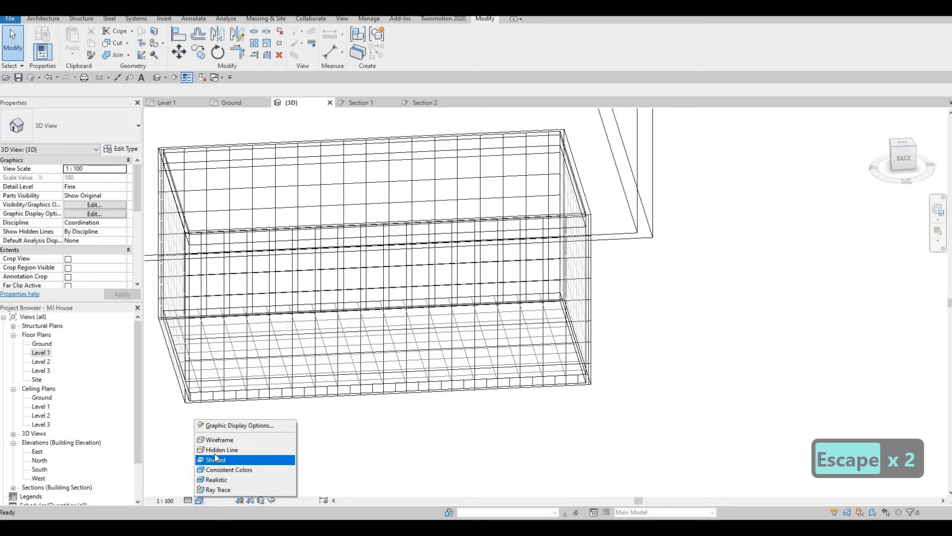
pyautogui.click(218, 449)
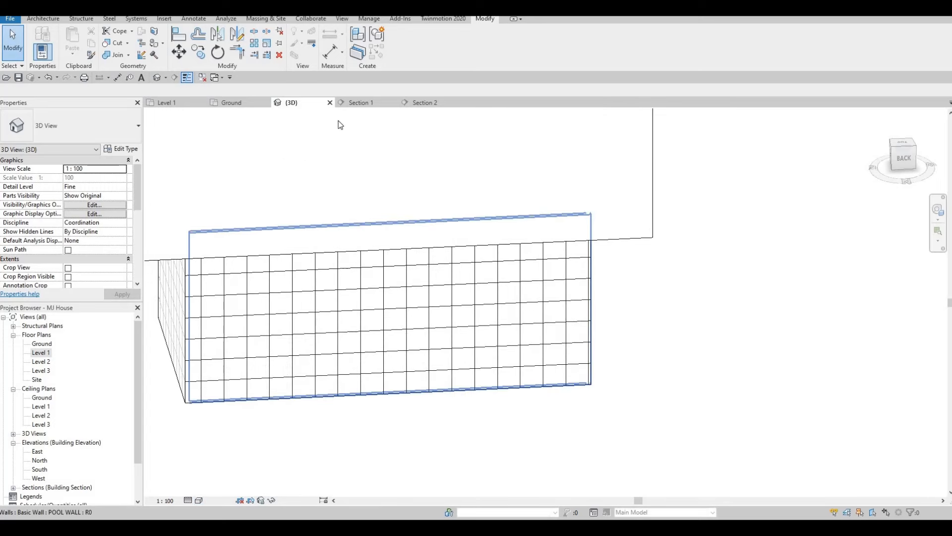
pyautogui.keyDown('shift'); pyautogui.moveTo(338, 121); pyautogui.dragTo(279, 159, button='middle'); pyautogui.keyUp('shift')
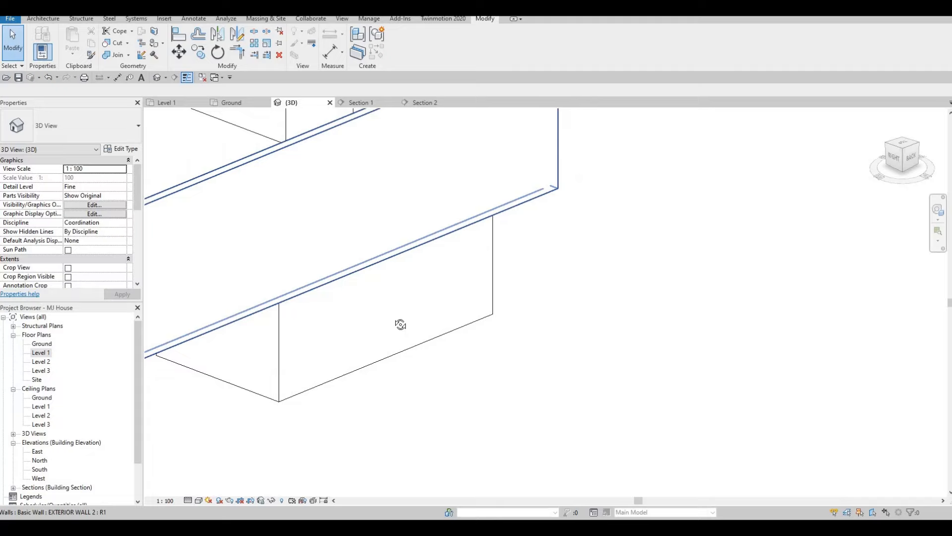
pyautogui.scroll(-5, 478, 355)
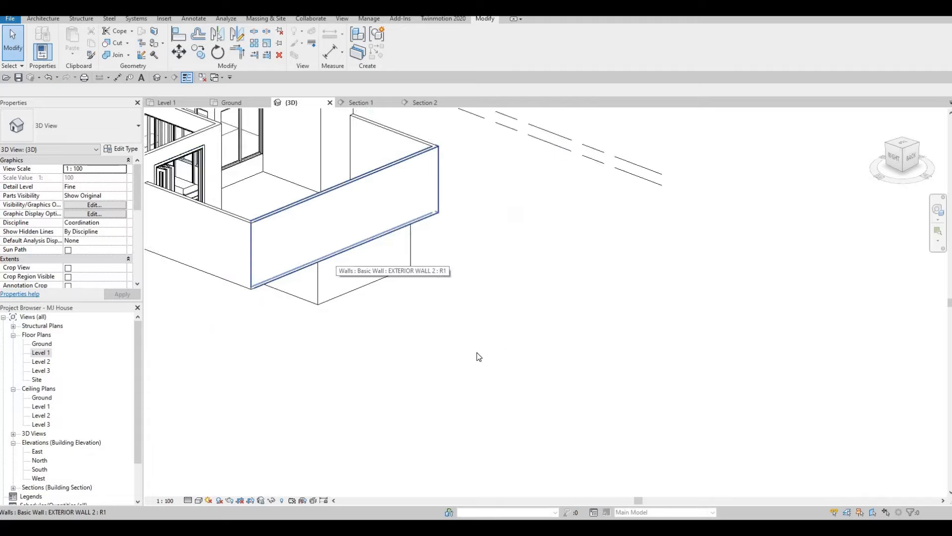
pyautogui.keyDown('shift'); pyautogui.moveTo(478, 356); pyautogui.dragTo(365, 231, button='middle'); pyautogui.keyUp('shift')
pyautogui.scroll(3, 365, 231)
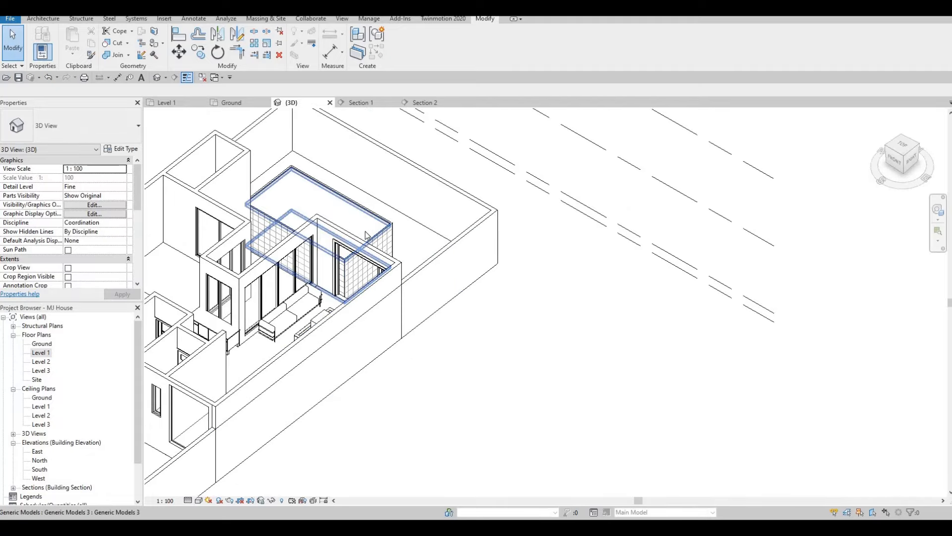
pyautogui.press('Escape')
pyautogui.press('Escape')
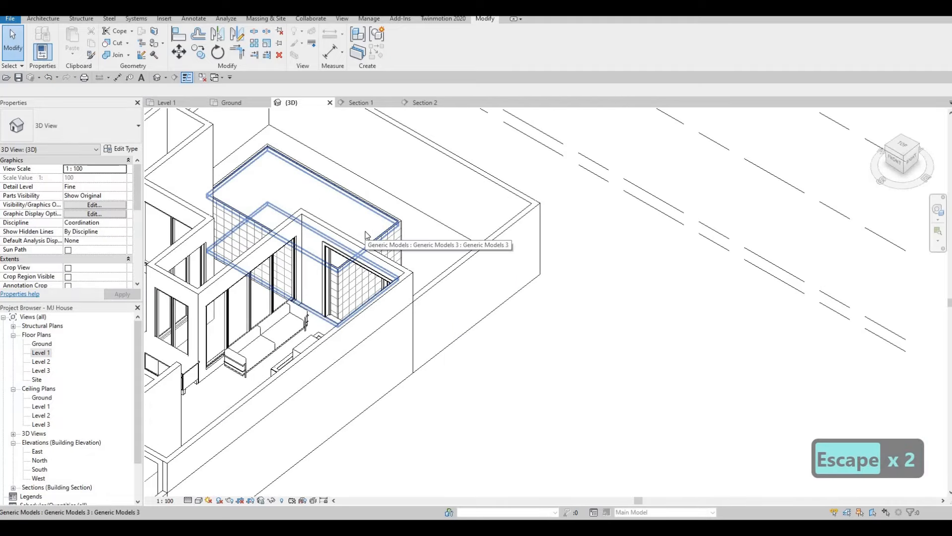
pyautogui.moveTo(408, 306); pyautogui.dragTo(501, 370, button='middle')
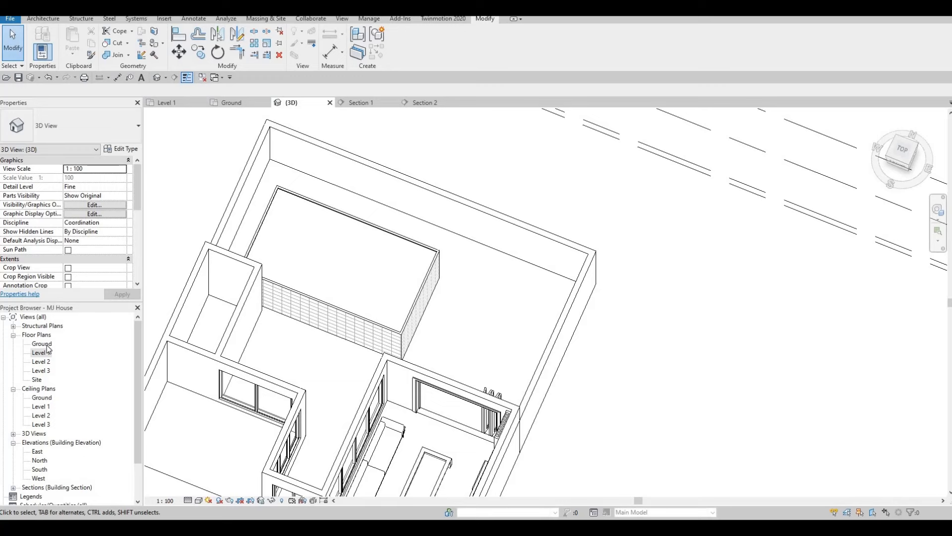
# Start a new floor in the Ground plan and duplicate the FLOOR 4 type as FLOOR 5.
pyautogui.doubleClick(43, 345)
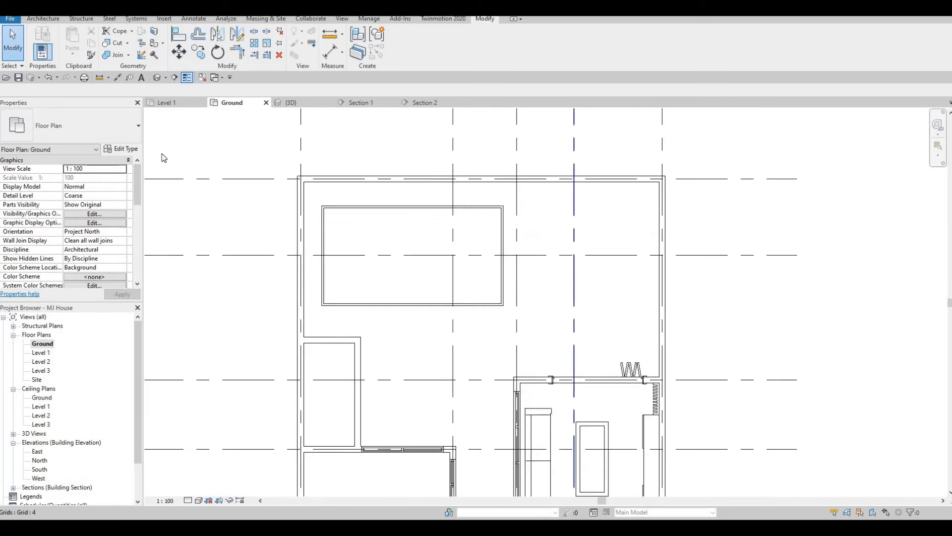
pyautogui.click(43, 20)
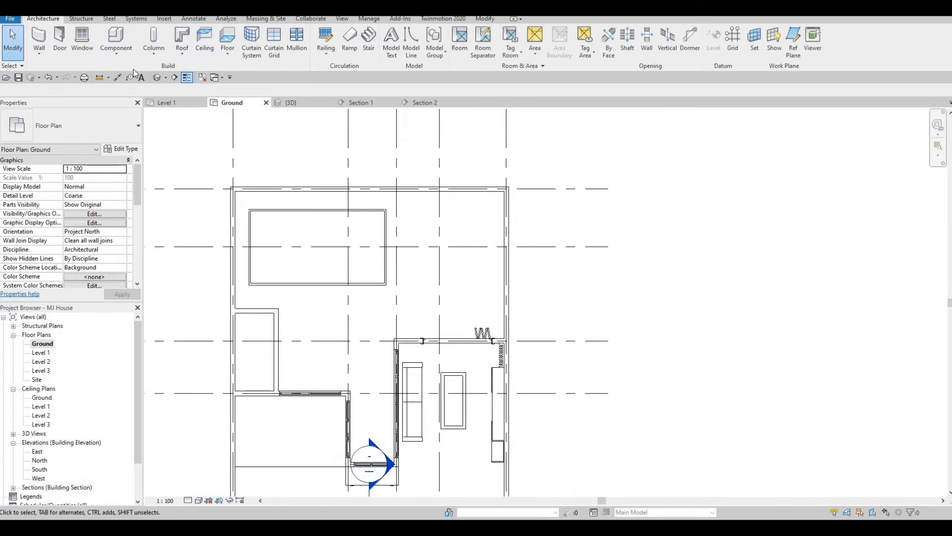
pyautogui.click(218, 57)
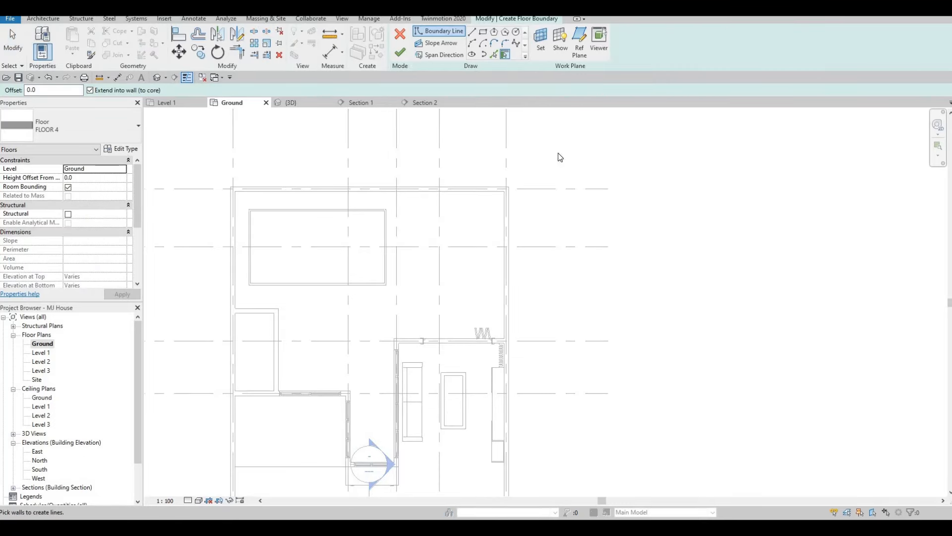
pyautogui.click(121, 149)
pyautogui.click(723, 150)
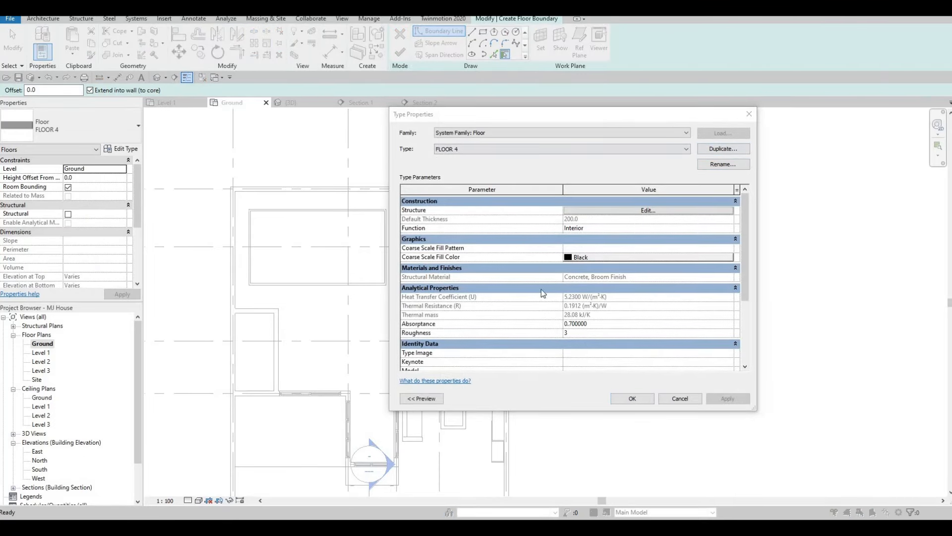
pyautogui.press('Return')
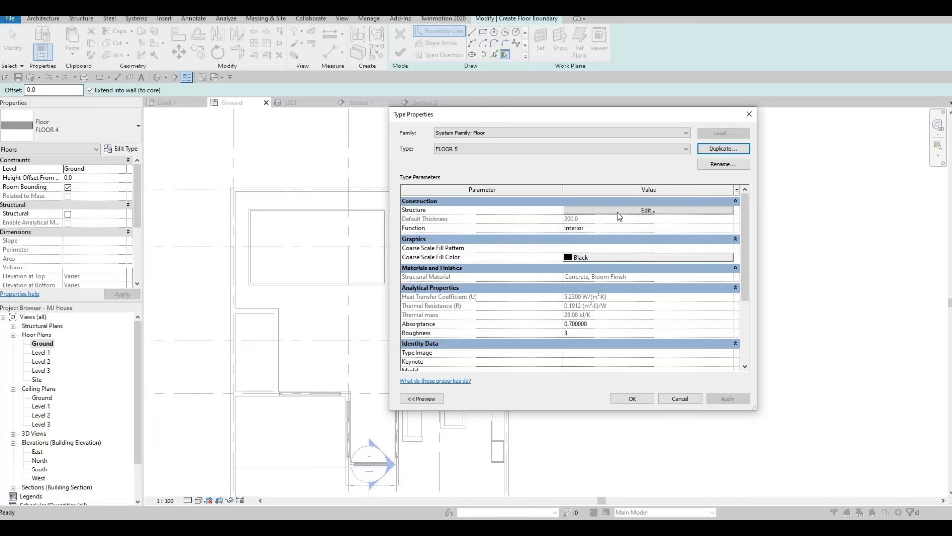
# Set the thickness of FLOOR 5's structure layer to 400.
pyautogui.click(617, 212)
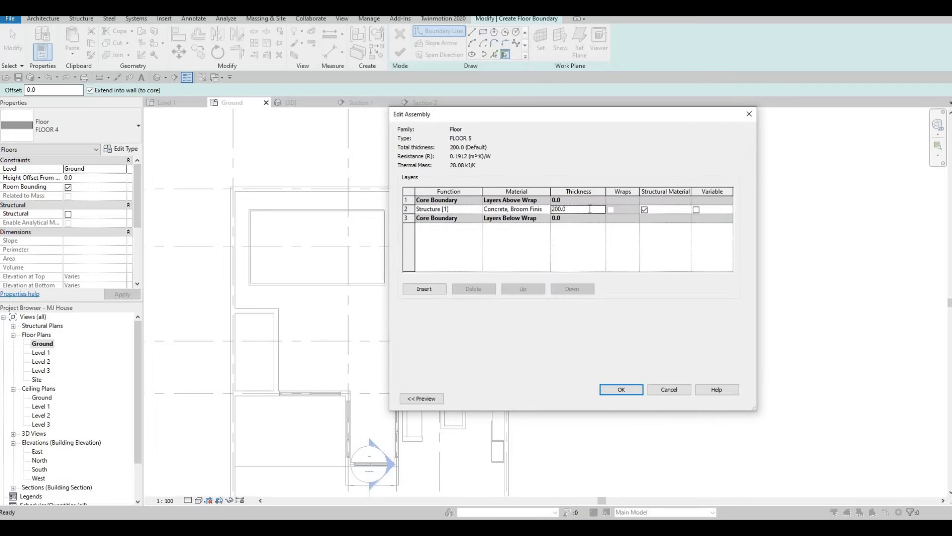
pyautogui.click(590, 209)
pyautogui.write('400')
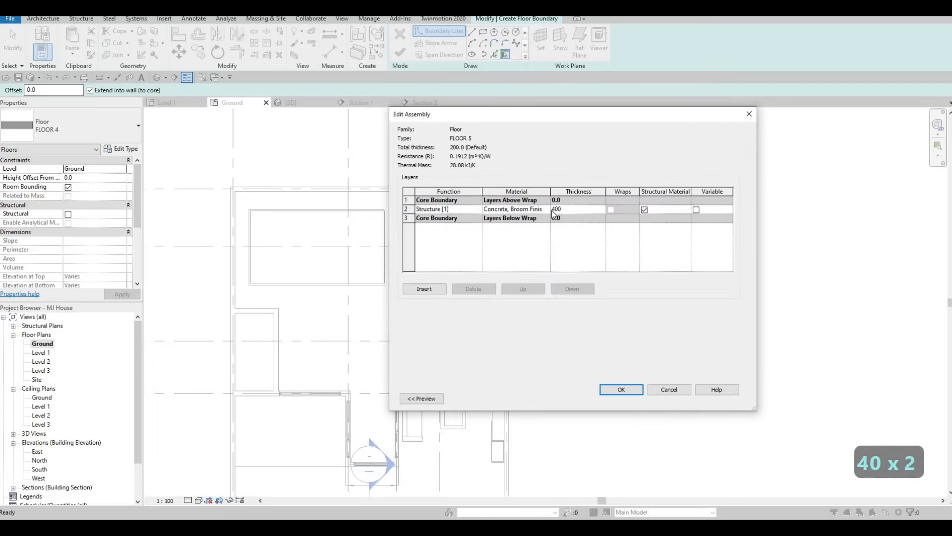
# Assign Mahogany from the AEC Wood materials to the floor type's structure layer.
pyautogui.click(525, 210)
pyautogui.click(546, 209)
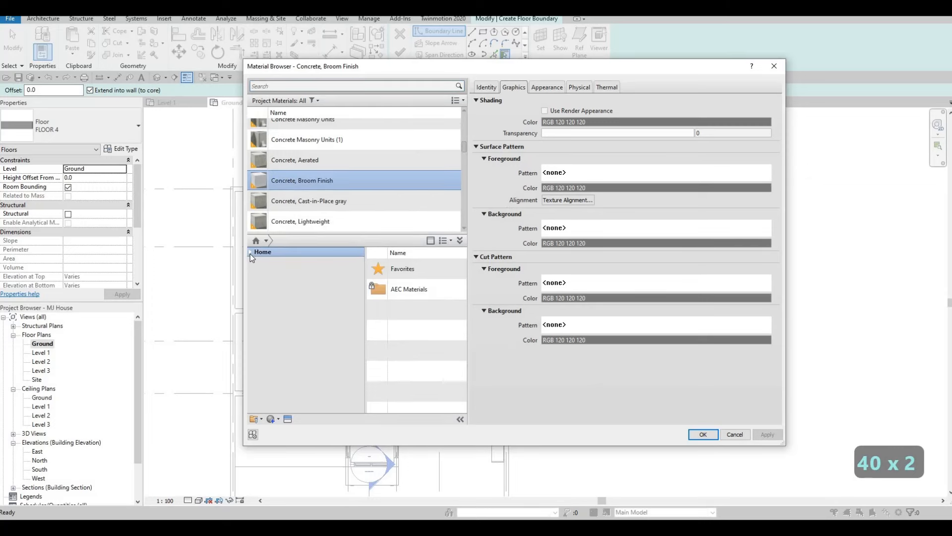
pyautogui.click(254, 270)
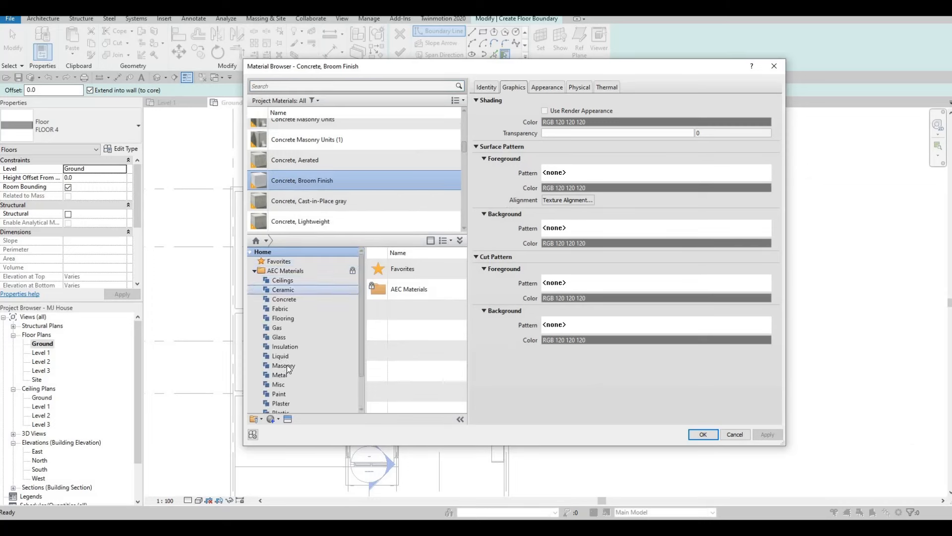
pyautogui.scroll(-3, 295, 355)
pyautogui.click(283, 403)
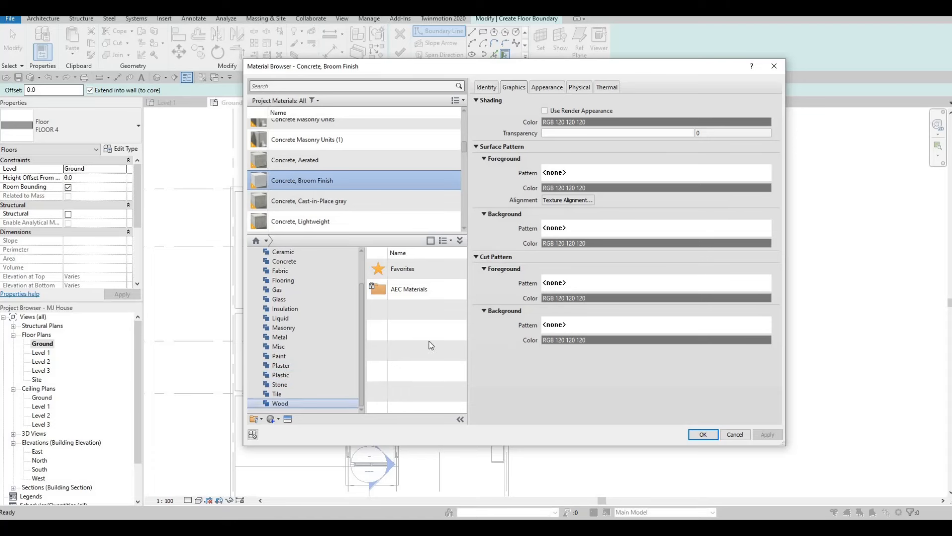
pyautogui.scroll(-4, 424, 352)
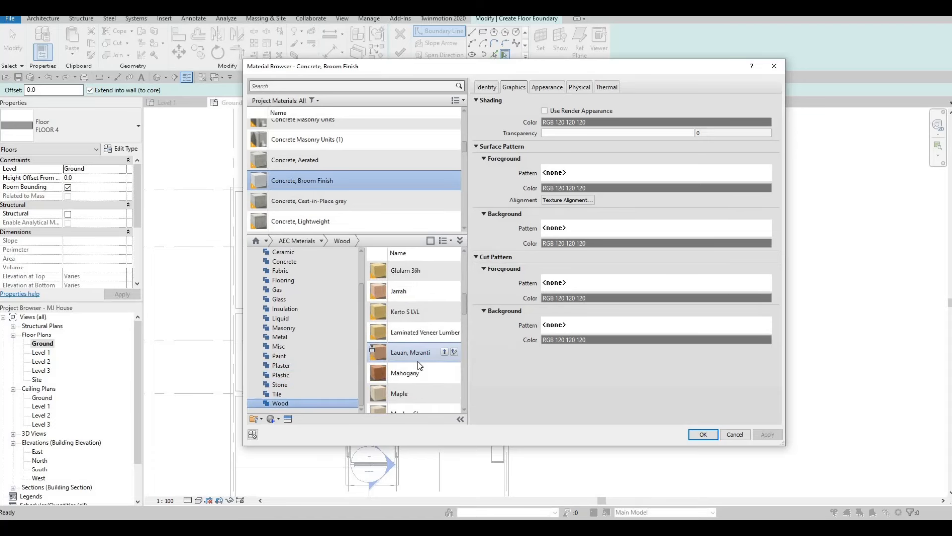
pyautogui.scroll(-3, 419, 367)
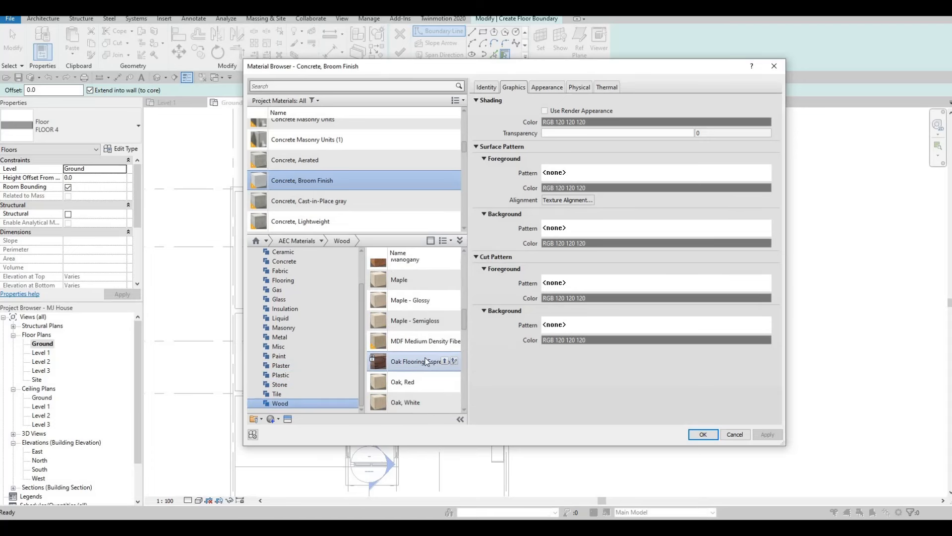
pyautogui.click(445, 264)
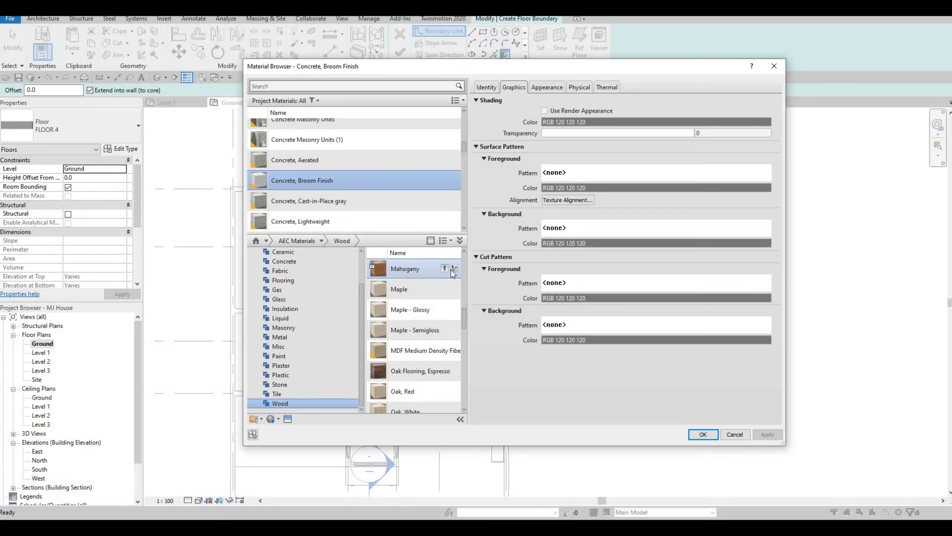
pyautogui.click(766, 435)
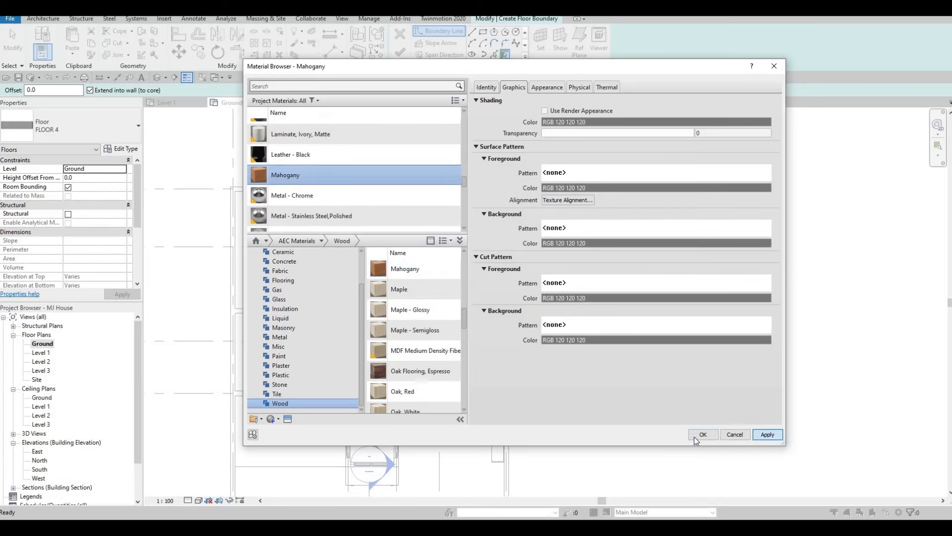
pyautogui.click(702, 434)
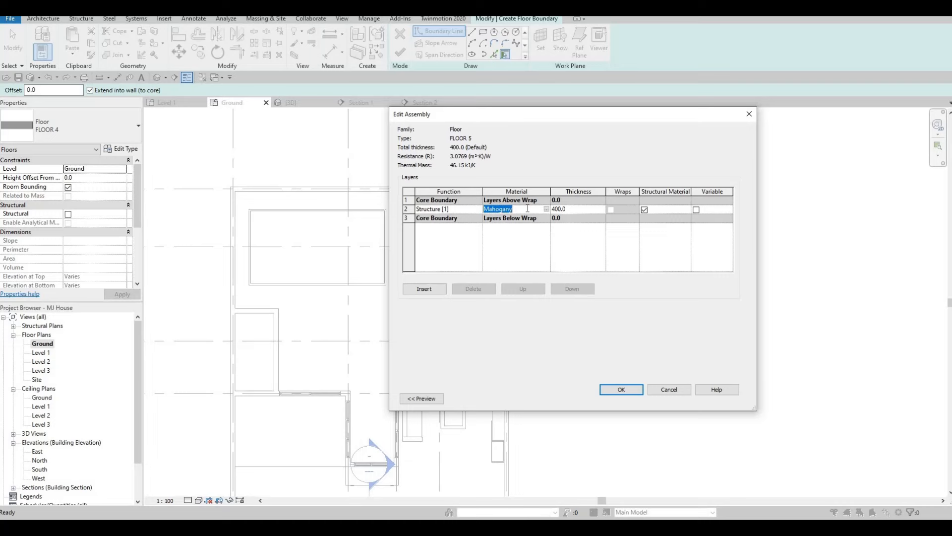
# Copy the structure layer's material name and accept the FLOOR 5 assembly and type settings.
pyautogui.hotkey('ctrl', 'a')
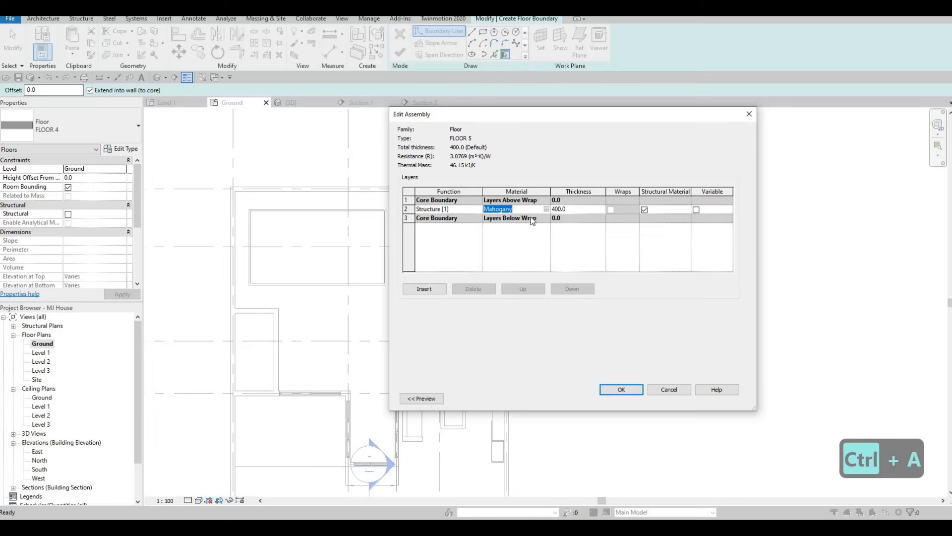
pyautogui.hotkey('ctrl', 'c')
pyautogui.click(639, 390)
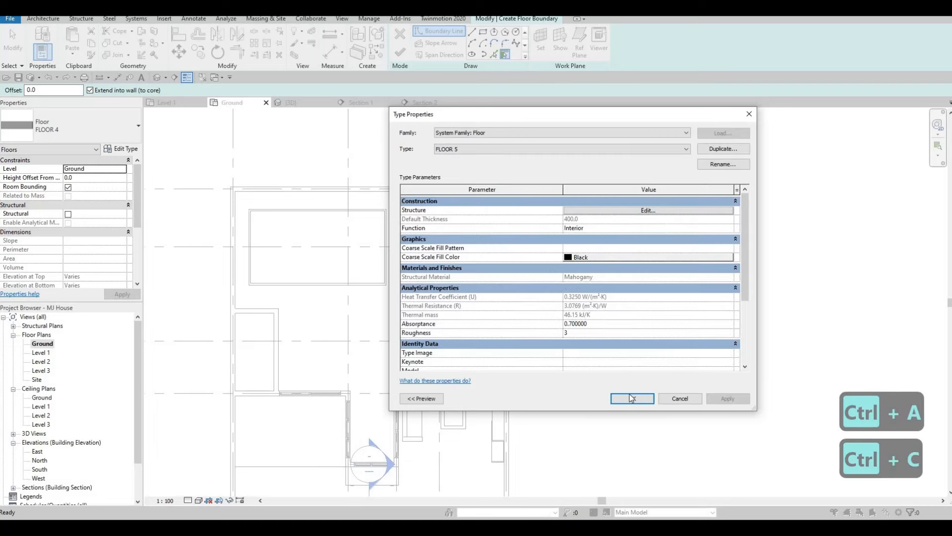
pyautogui.press('Return')
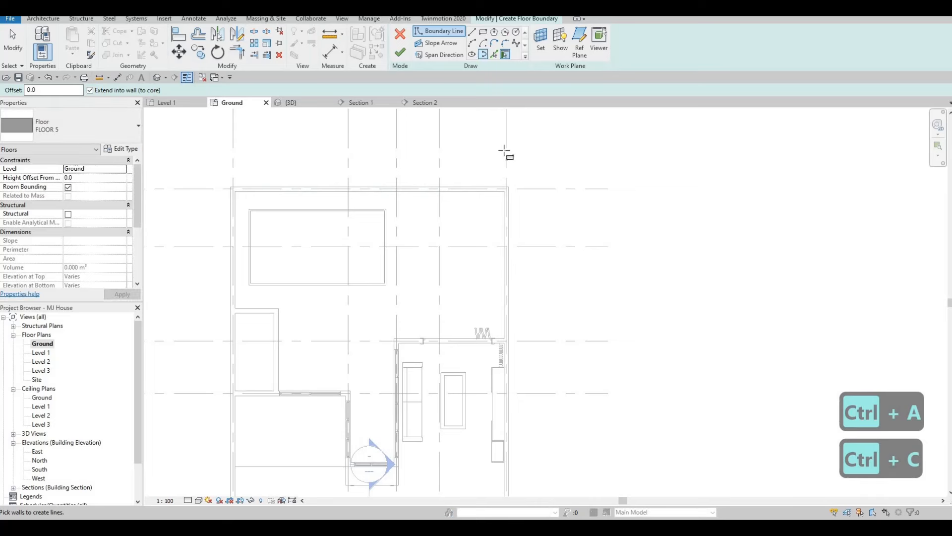
# Sketch a rectangular floor boundary beside the pool, between the outer walls and the living room wall, and finish the floor.
pyautogui.click(504, 191)
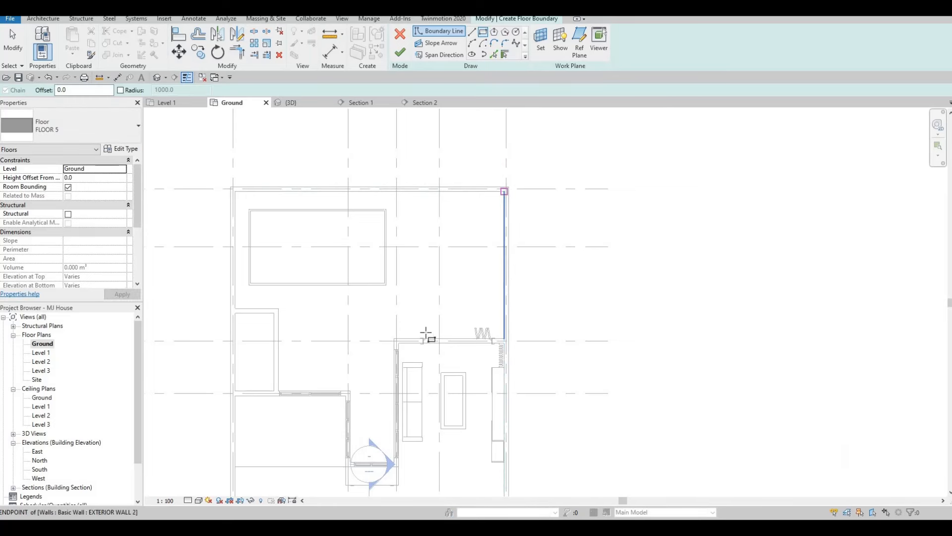
pyautogui.scroll(2, 408, 335)
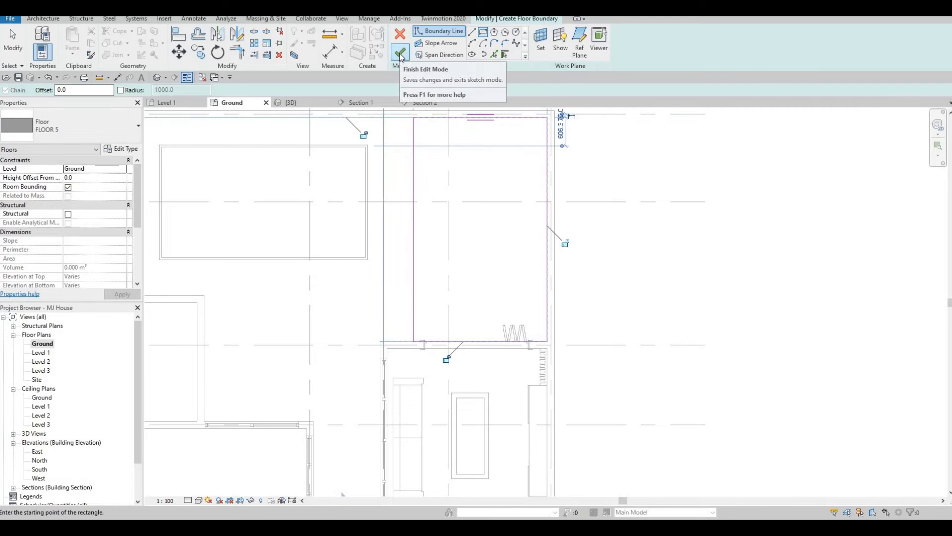
pyautogui.click(401, 52)
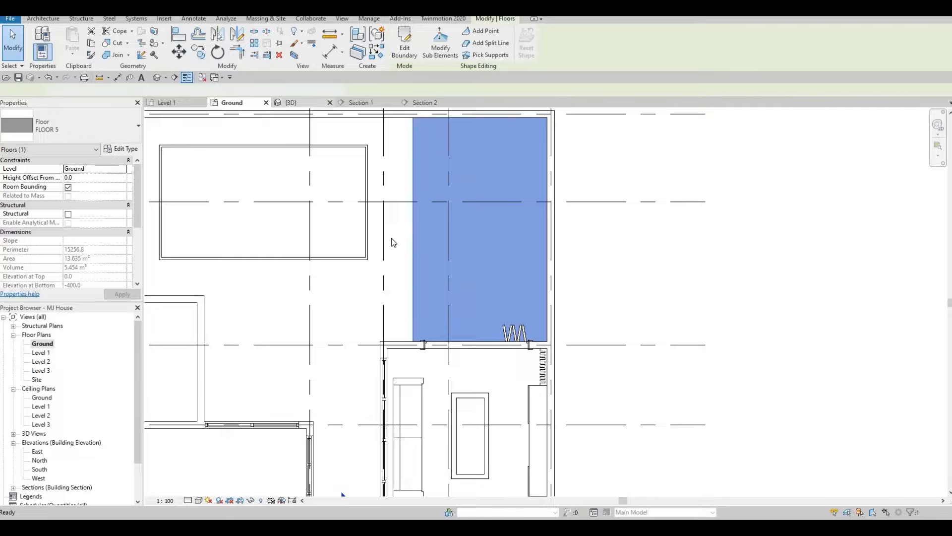
# Select the new floor beside the pool in 3D and set its level to Level 1.
pyautogui.hotkey('ctrl', 'Tab')
pyautogui.keyDown('shift'); pyautogui.moveTo(540, 209); pyautogui.dragTo(596, 354, button='middle'); pyautogui.keyUp('shift')
pyautogui.press('Escape')
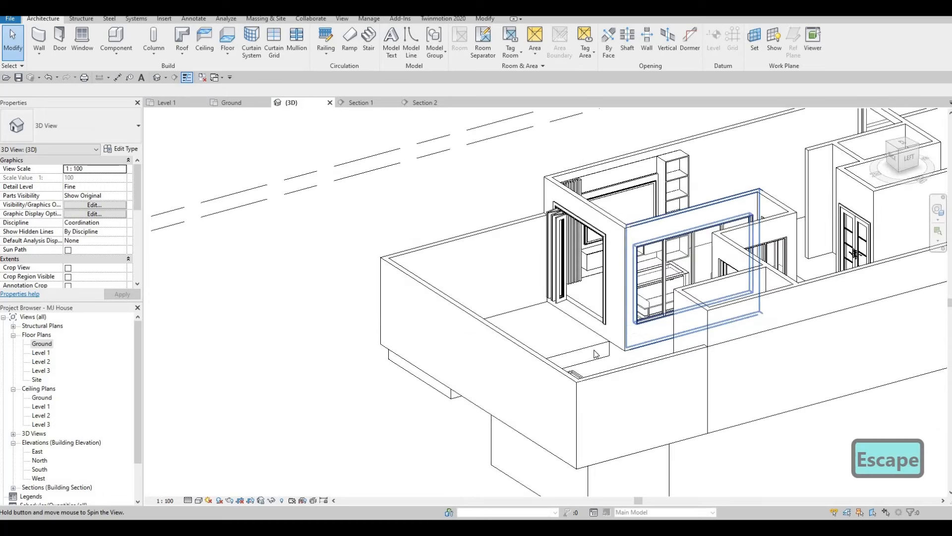
pyautogui.click(592, 350)
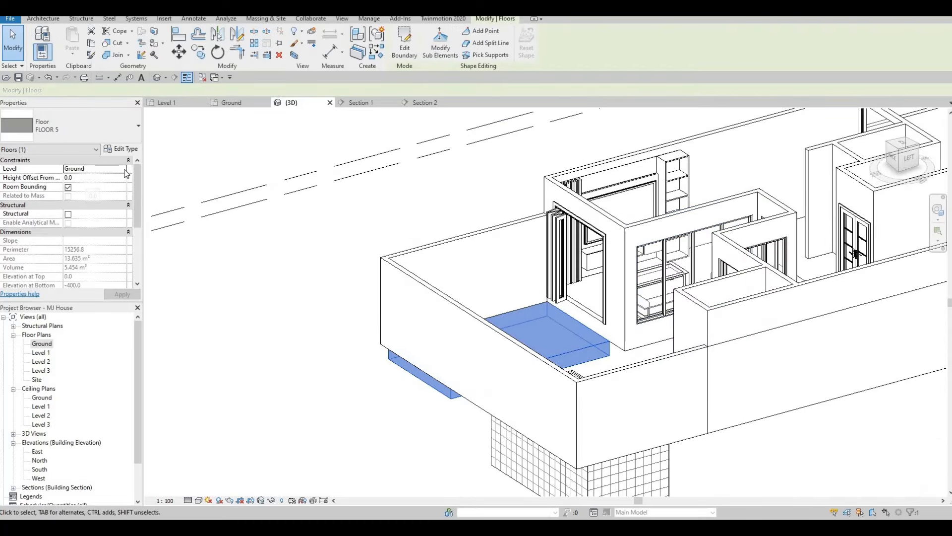
pyautogui.click(119, 296)
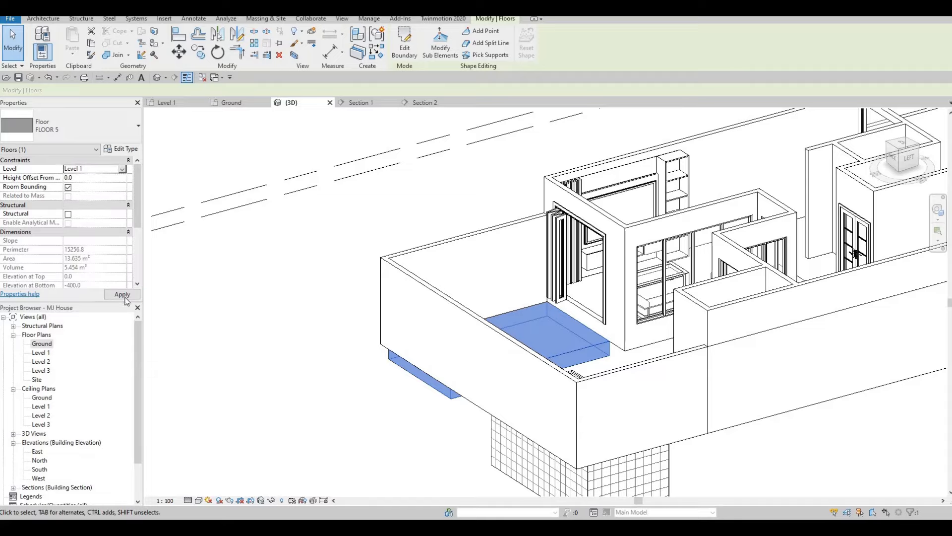
pyautogui.press('Escape')
# Inspect the floor beside the pool from several angles in 3D and reopen the Ground plan.
pyautogui.keyDown('shift'); pyautogui.moveTo(339, 404); pyautogui.dragTo(423, 419, button='middle'); pyautogui.keyUp('shift')
pyautogui.scroll(3, 552, 385)
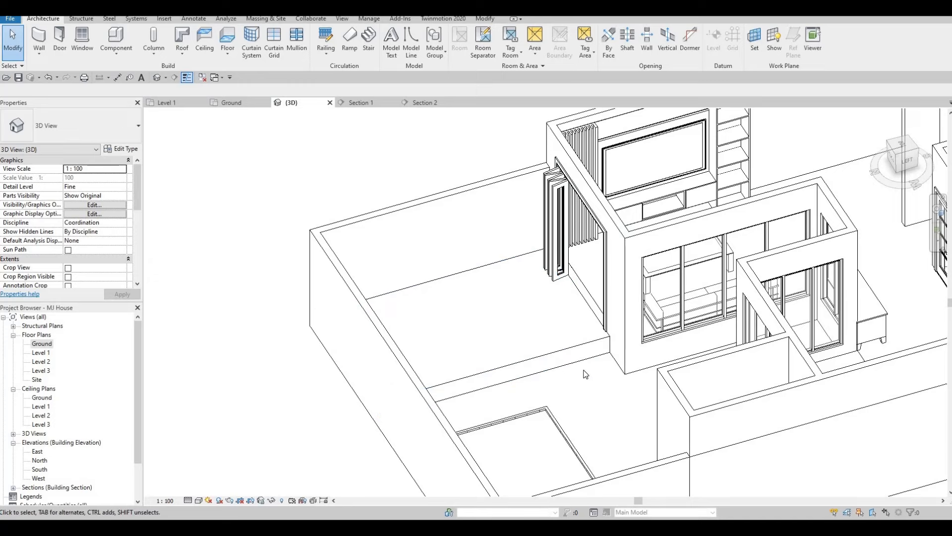
pyautogui.keyDown('shift'); pyautogui.moveTo(591, 368); pyautogui.dragTo(606, 367, button='middle'); pyautogui.keyUp('shift')
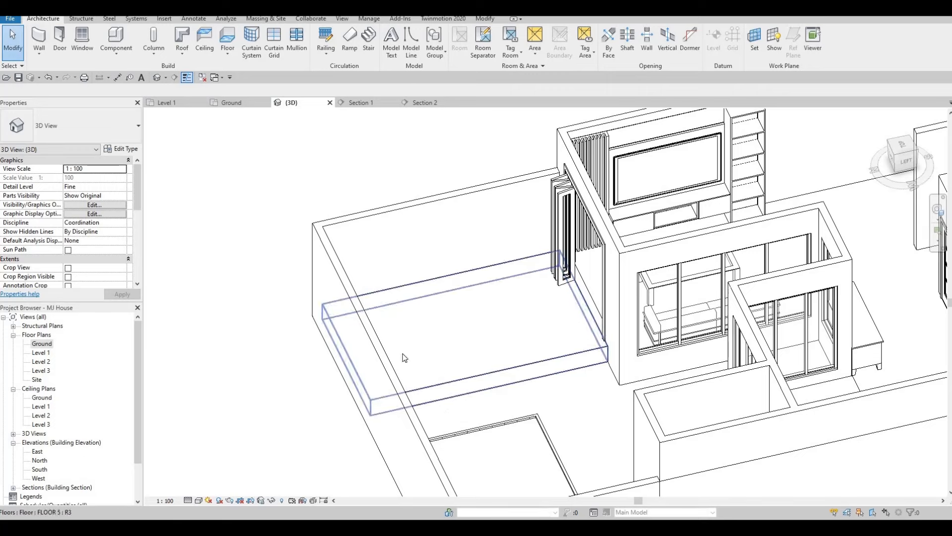
pyautogui.keyDown('shift'); pyautogui.moveTo(409, 169); pyautogui.dragTo(40, 344, button='middle'); pyautogui.keyUp('shift')
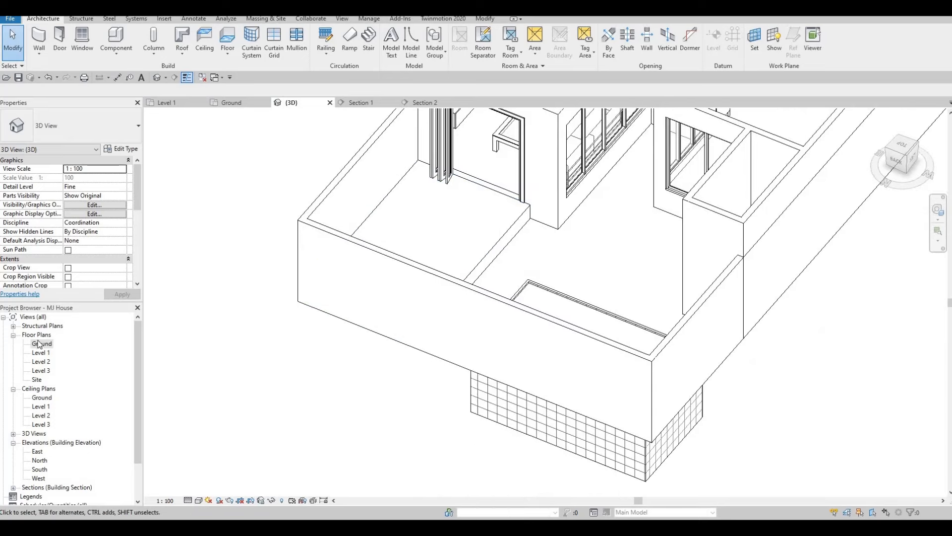
pyautogui.doubleClick(41, 343)
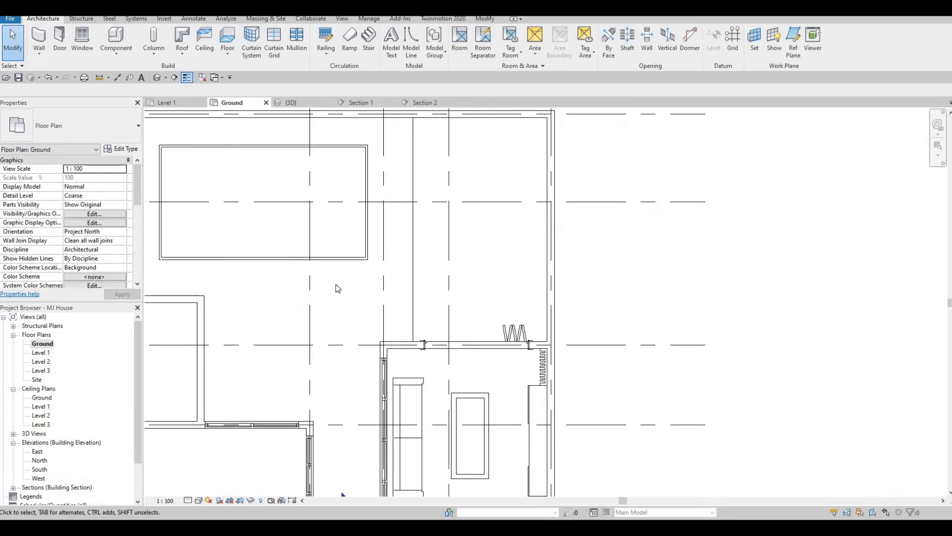
# Move the building section line up to cut between the pool and the living room wall, and open its Section 2 view at the raised floor's edge.
pyautogui.scroll(-4, 351, 322)
pyautogui.scroll(-3, 351, 326)
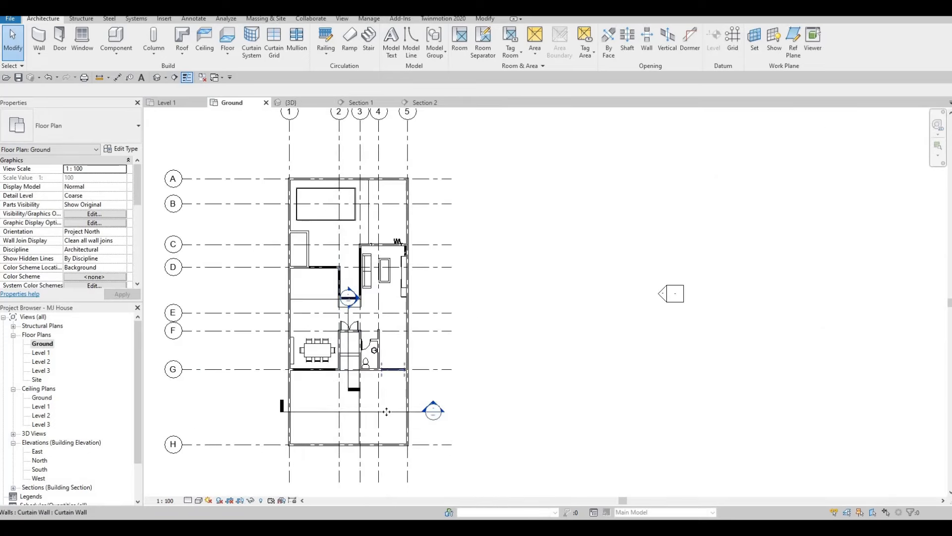
pyautogui.click(382, 412)
pyautogui.moveTo(391, 242); pyautogui.dragTo(419, 246)
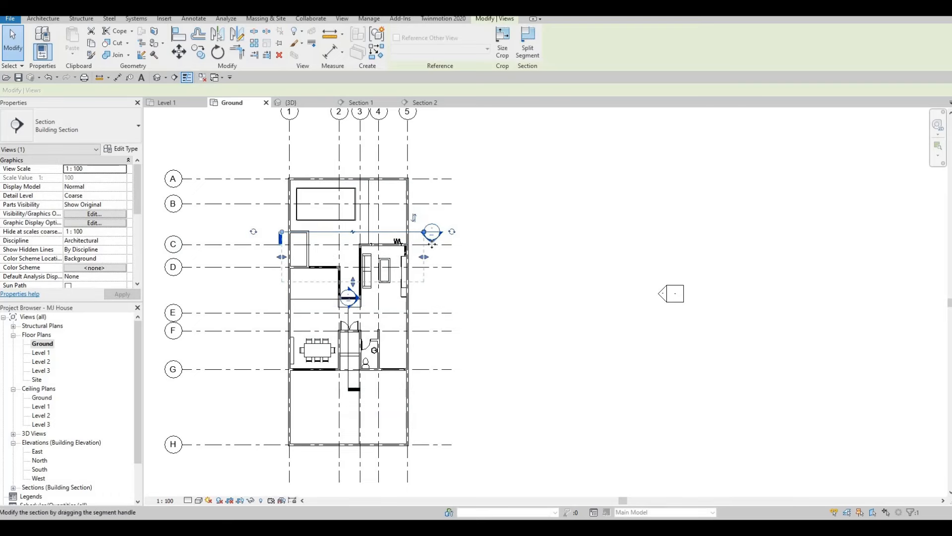
pyautogui.scroll(2, 432, 243)
pyautogui.press('Escape')
pyautogui.press('Escape')
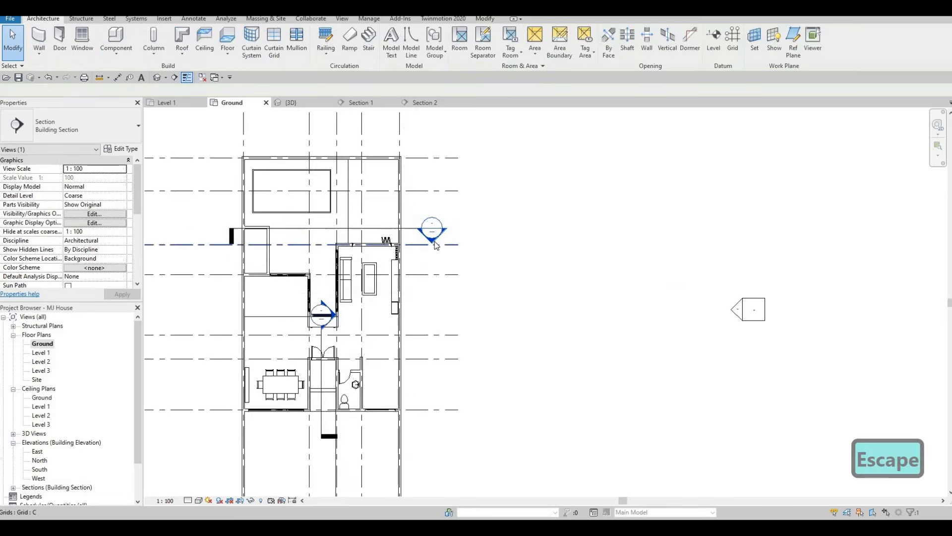
pyautogui.doubleClick(431, 232)
pyautogui.scroll(5, 358, 283)
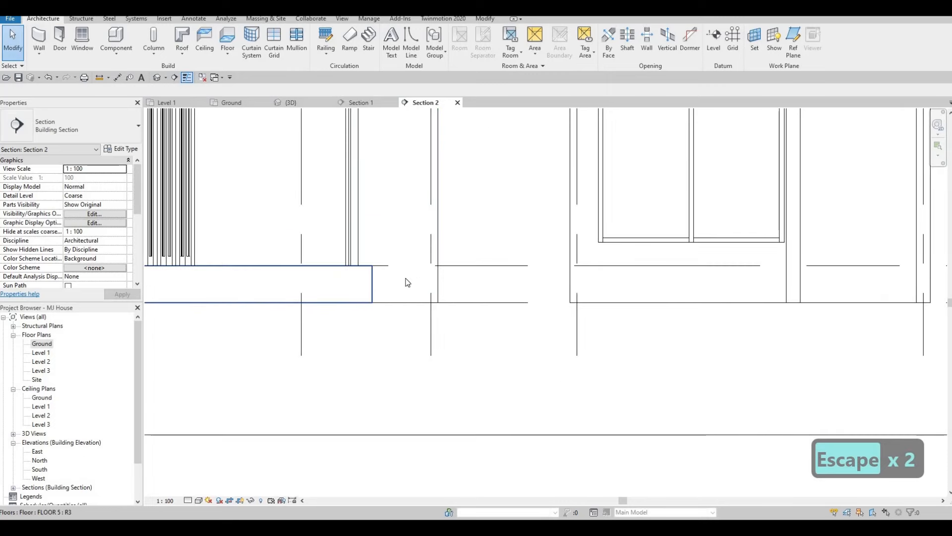
# Create an in-place model component in the Generic Models category and accept the default name.
pyautogui.click(116, 50)
pyautogui.click(134, 94)
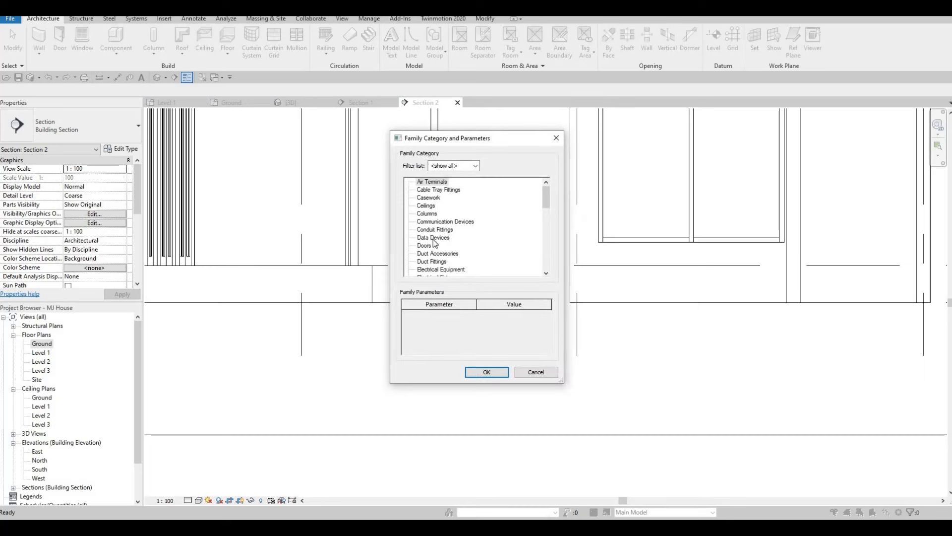
pyautogui.scroll(-2, 429, 262)
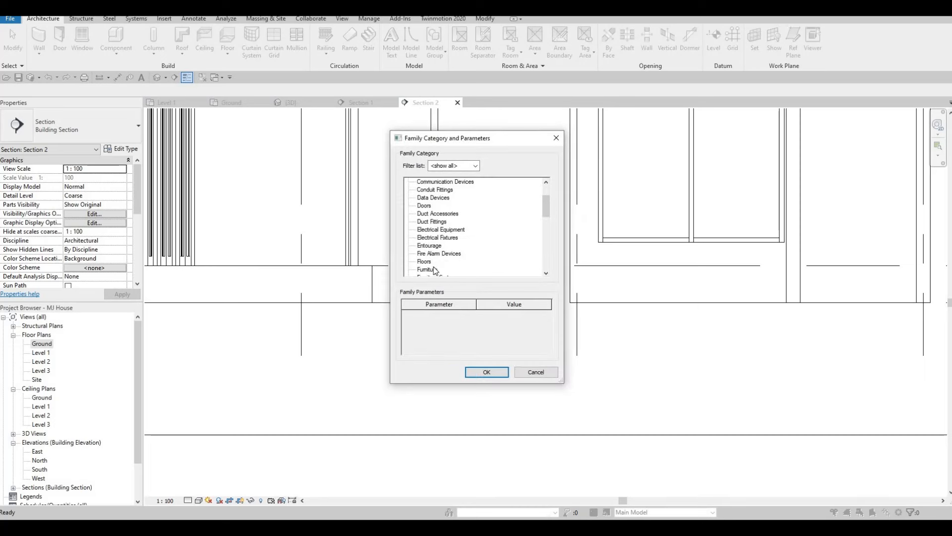
pyautogui.scroll(-1, 436, 267)
pyautogui.scroll(-1, 444, 265)
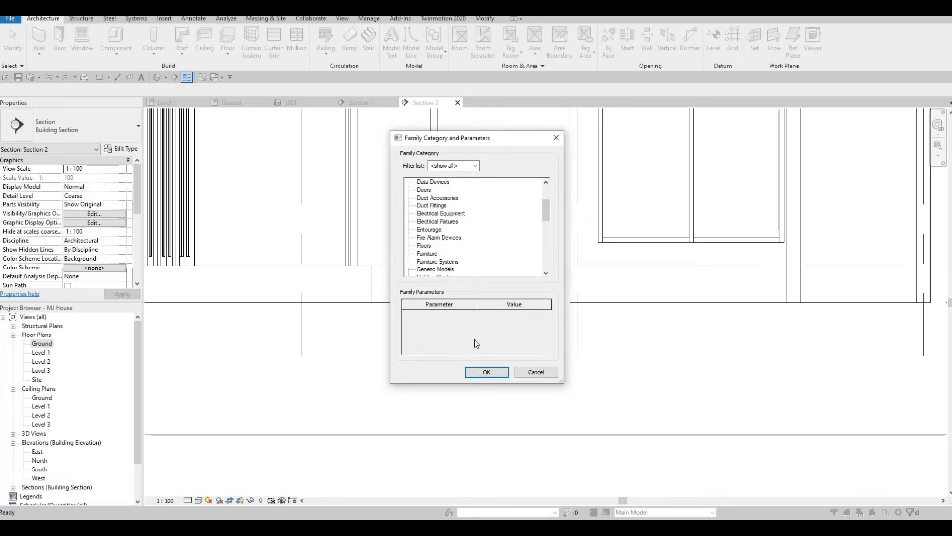
pyautogui.click(435, 270)
pyautogui.click(483, 372)
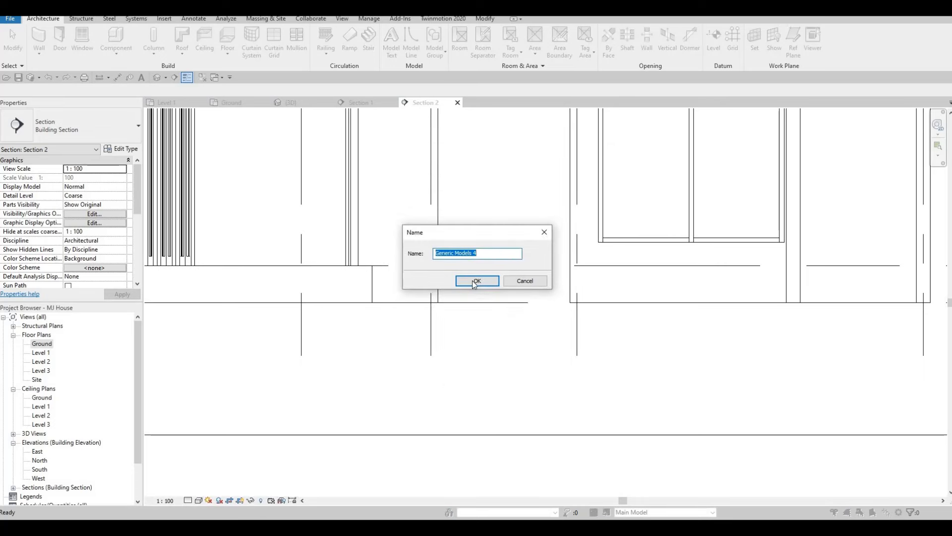
pyautogui.press('Return')
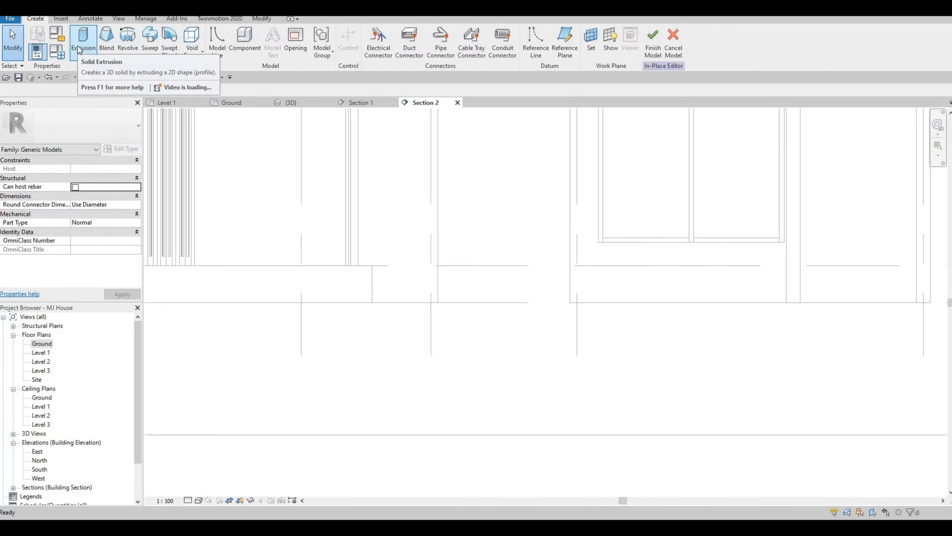
# Start an extrusion on the exterior wall face and sketch a rectangle between the raised floor's edge and the wall's outer edge, at full floor height.
pyautogui.click(80, 49)
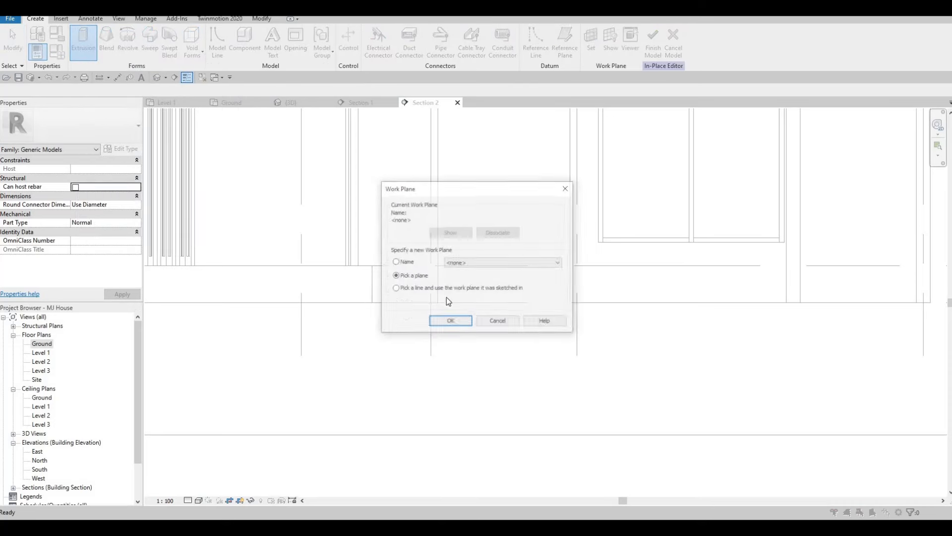
pyautogui.press('Return')
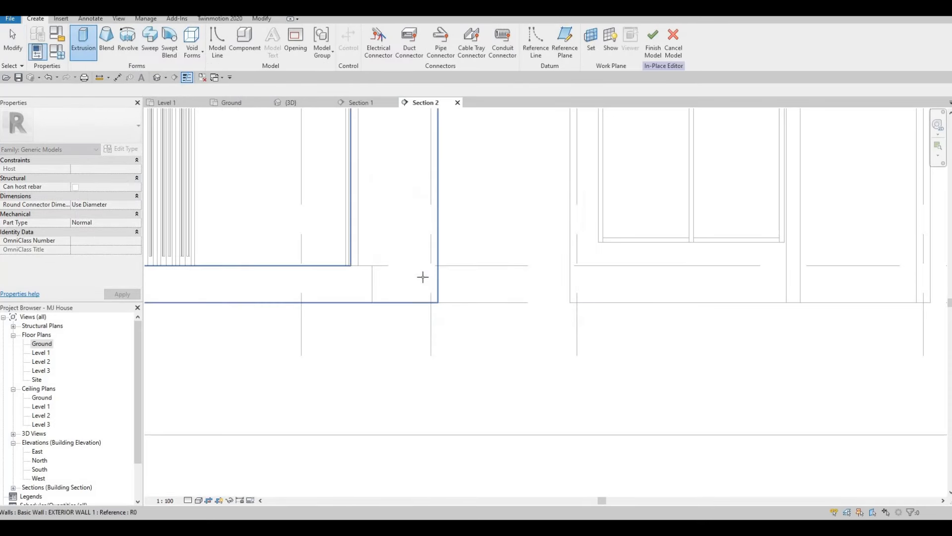
pyautogui.click(423, 277)
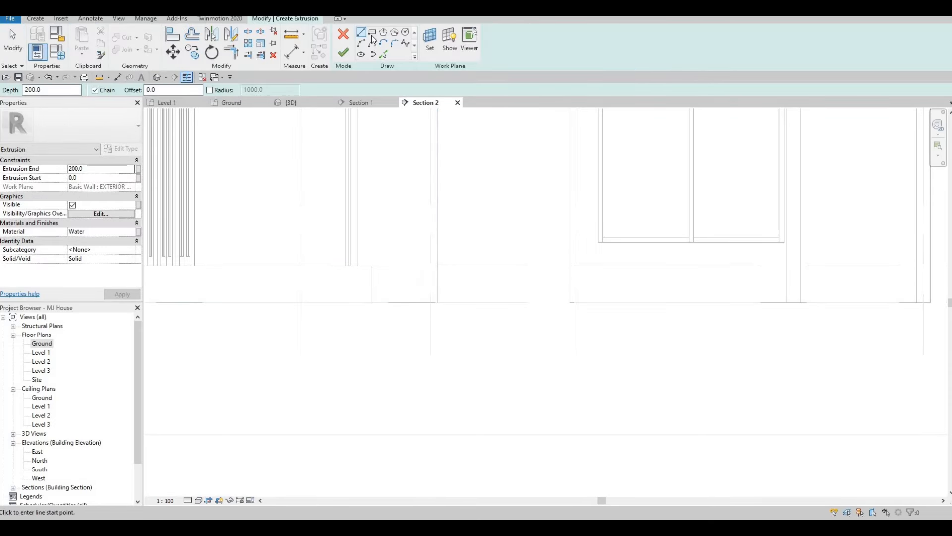
pyautogui.click(373, 33)
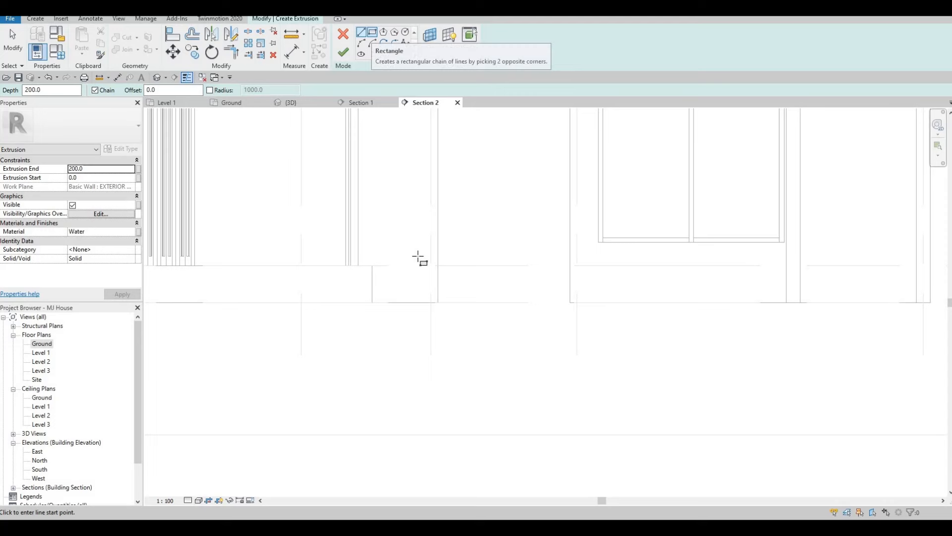
pyautogui.click(373, 267)
pyautogui.click(438, 302)
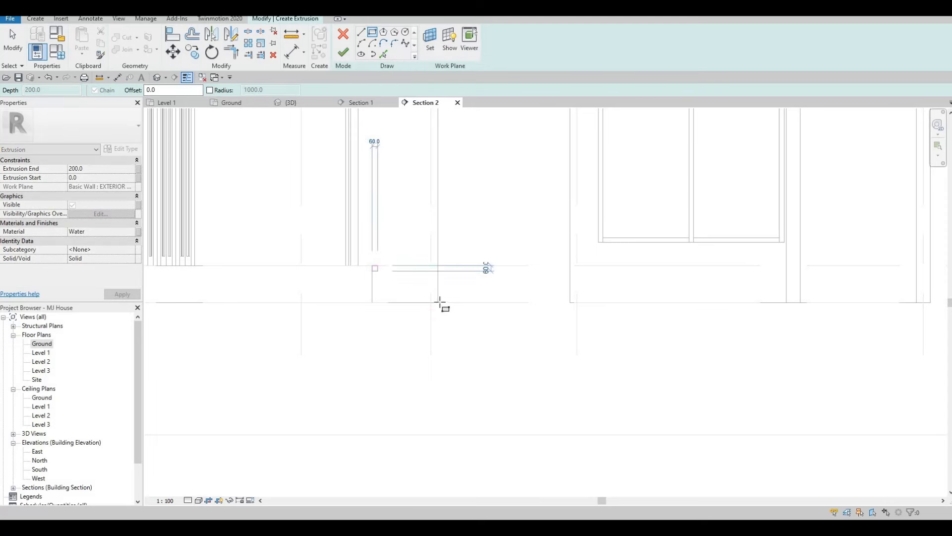
pyautogui.press('Escape')
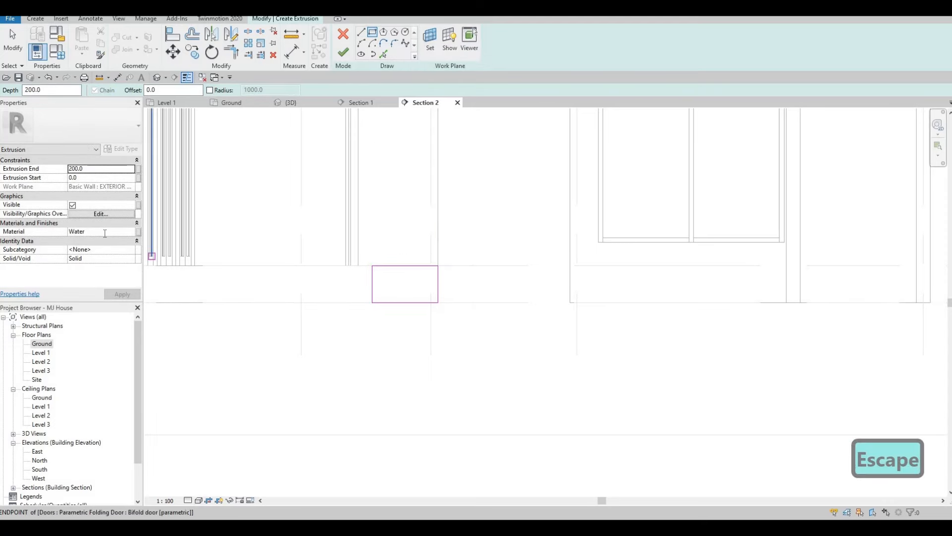
# Assign the Mahogany material to the extrusion and apply it.
pyautogui.click(105, 231)
pyautogui.write('Mahogany')
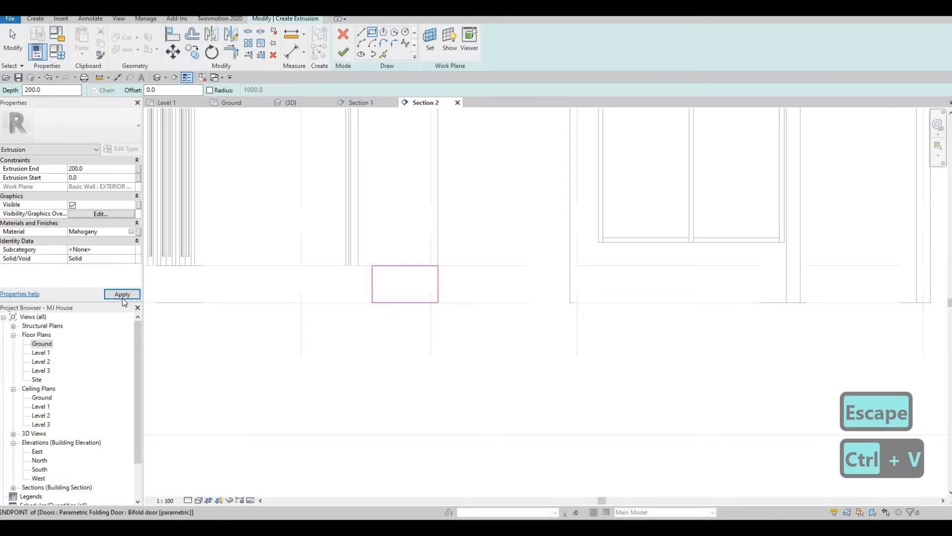
pyautogui.click(122, 295)
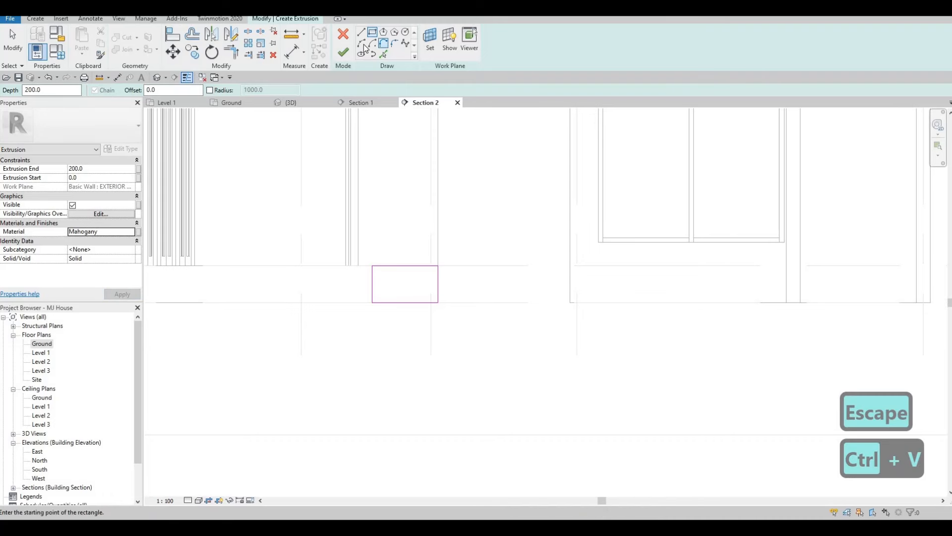
# Draw a stair notch inside the rectangle: a horizontal line from the outer side's midpoint to the middle, and a 200 vertical line up to the top edge.
pyautogui.click(385, 55)
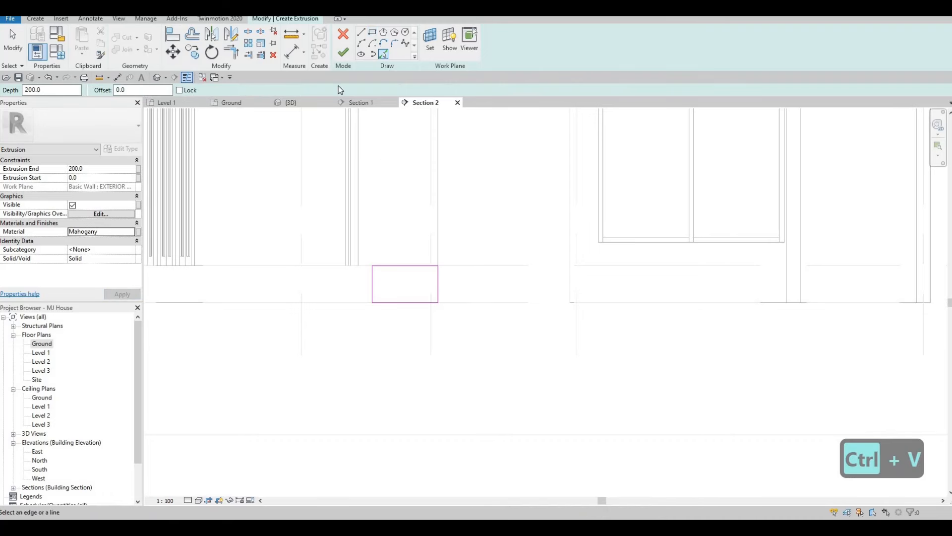
pyautogui.scroll(1, 416, 282)
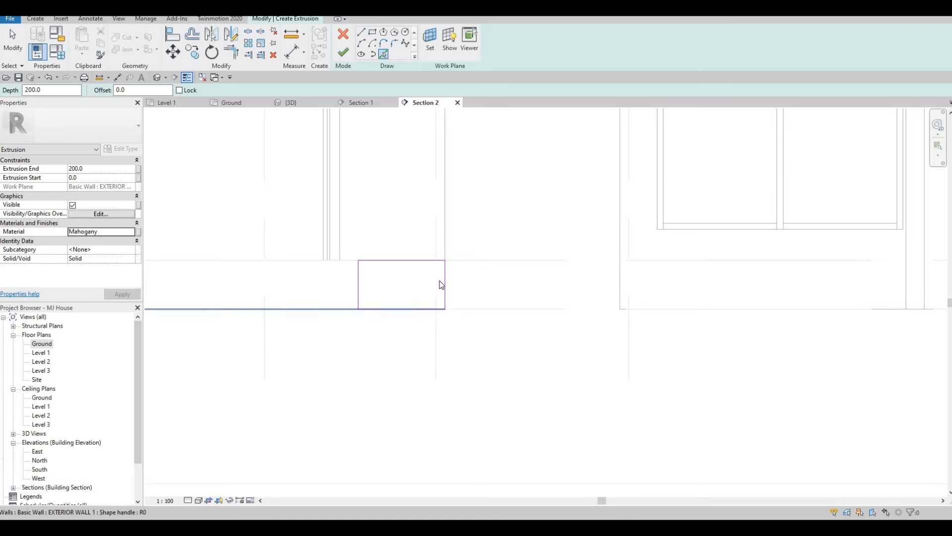
pyautogui.press('l')
pyautogui.press('i')
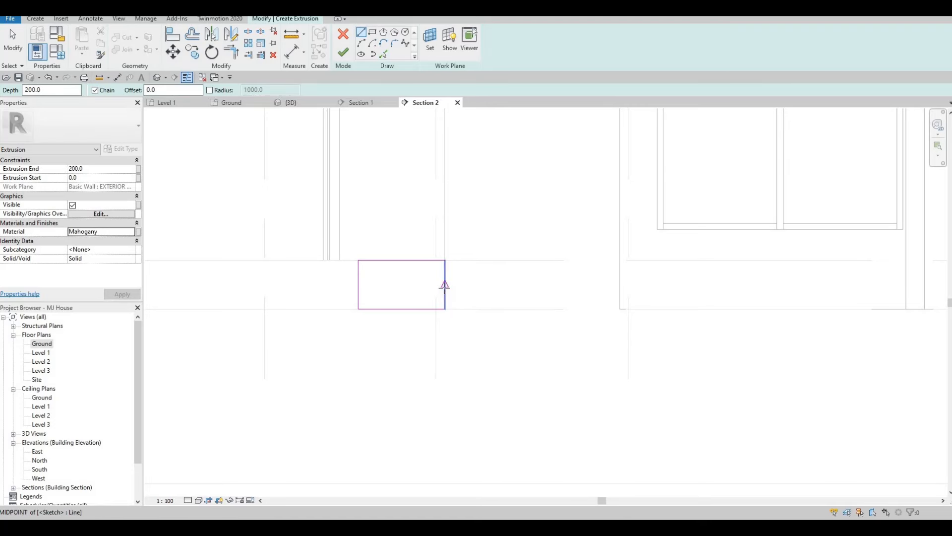
pyautogui.click(402, 285)
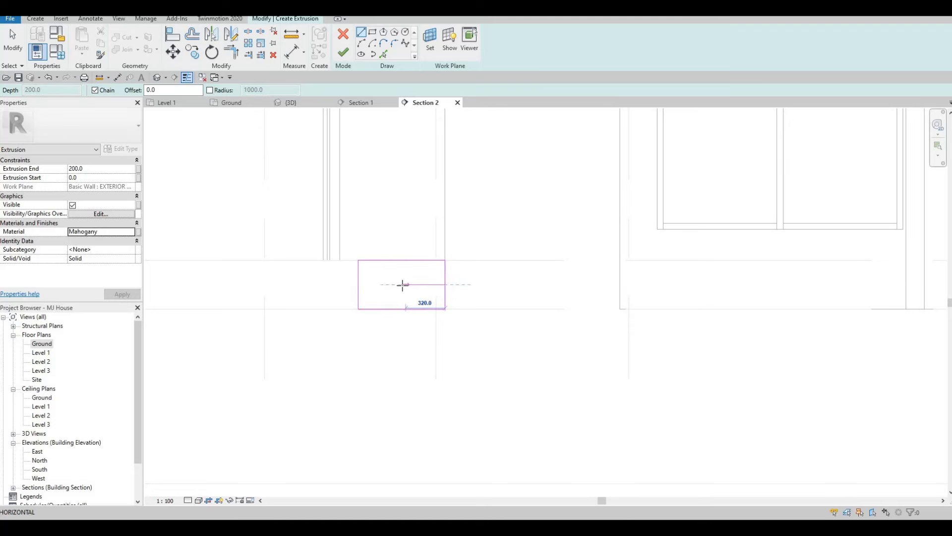
pyautogui.click(401, 260)
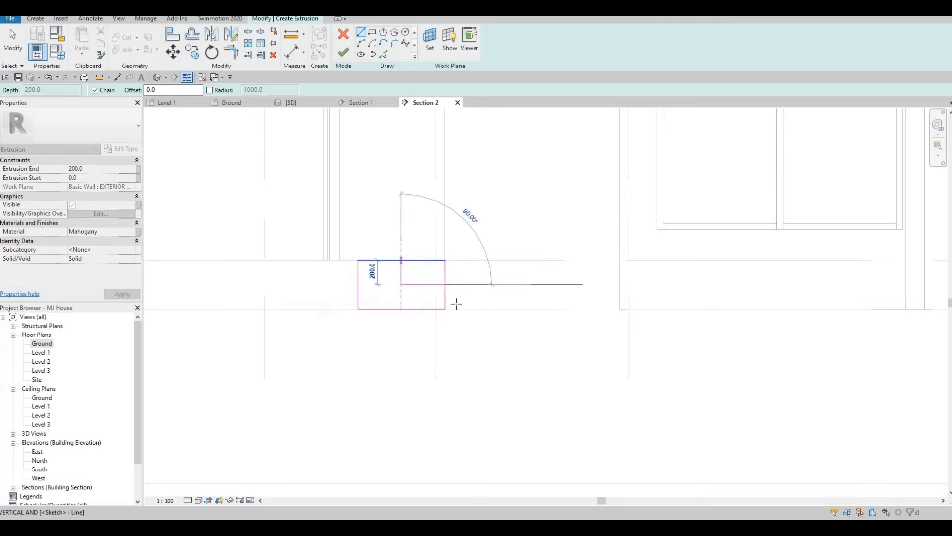
pyautogui.press('Escape')
pyautogui.press('Escape')
pyautogui.press('Escape')
# Trim the rectangle's top and outer edges to the notch lines to form a closed two-step profile.
pyautogui.press('t')
pyautogui.press('r')
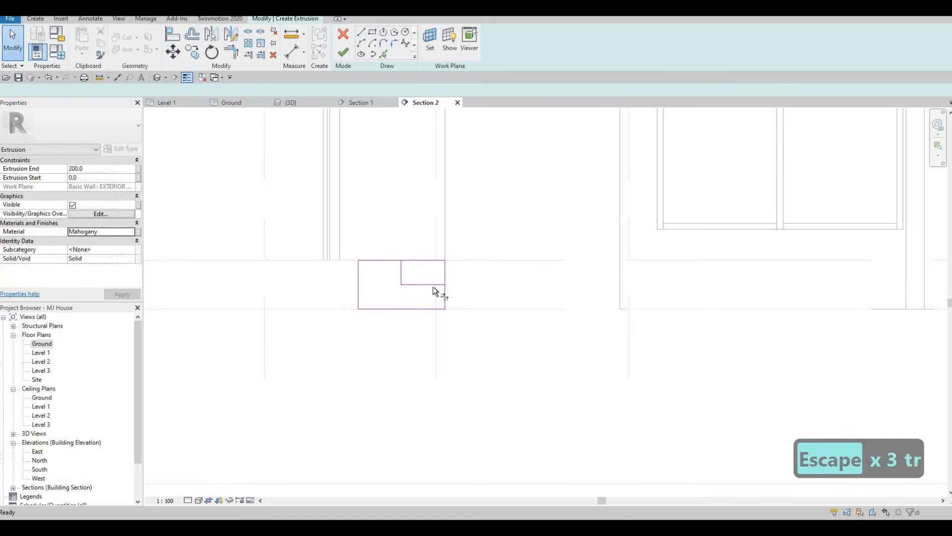
pyautogui.click(425, 285)
pyautogui.click(391, 261)
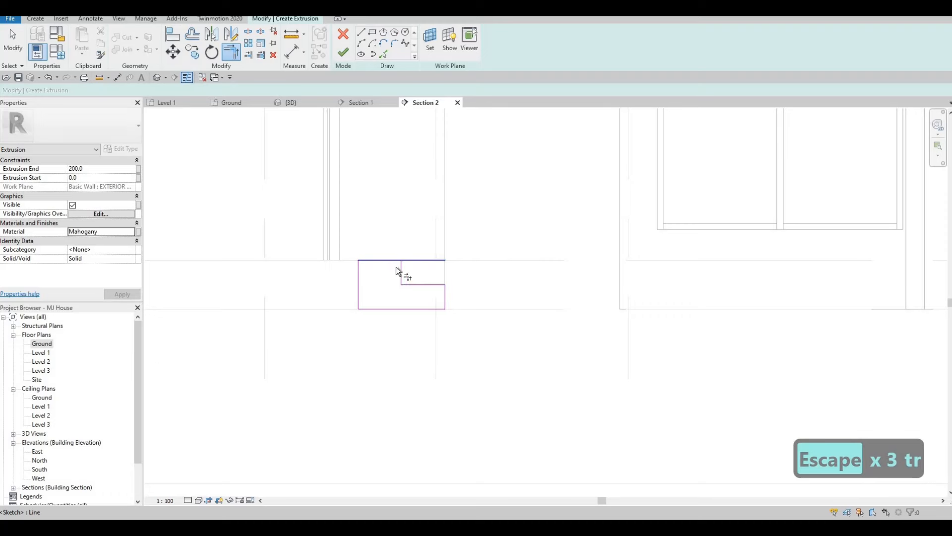
pyautogui.click(401, 273)
pyautogui.press('Escape')
pyautogui.scroll(1, 401, 273)
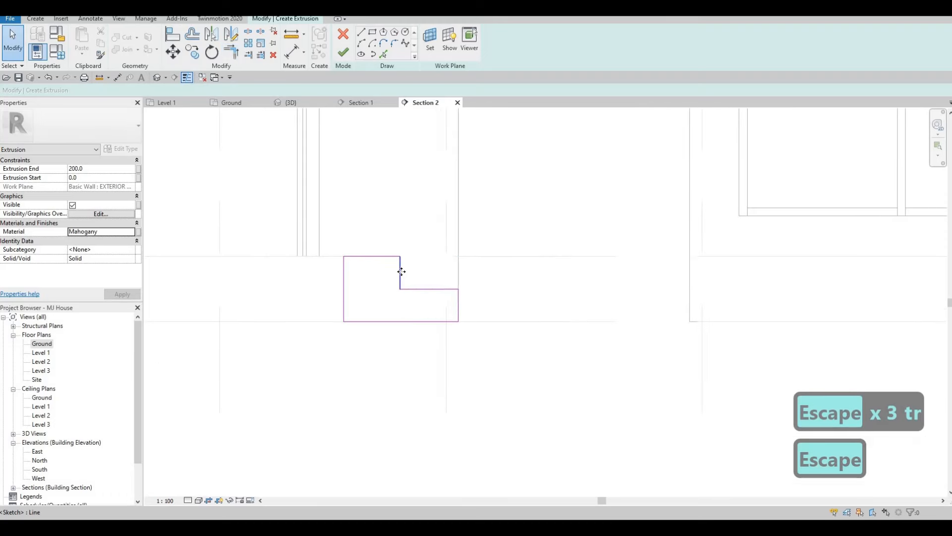
# Shift the upper riser line of the stepped profile and set its distance from the raised floor's edge to 50.
pyautogui.click(410, 273)
pyautogui.moveTo(428, 292); pyautogui.dragTo(425, 301)
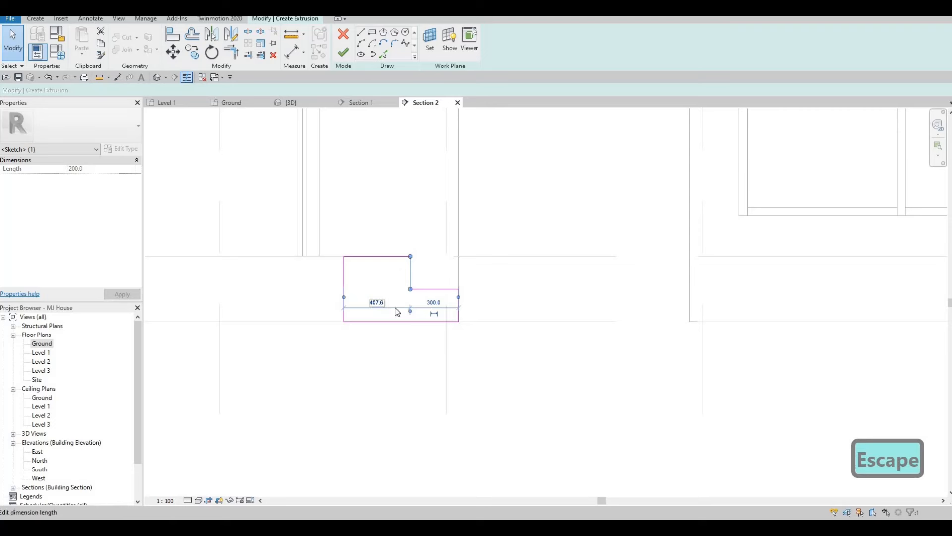
pyautogui.click(381, 304)
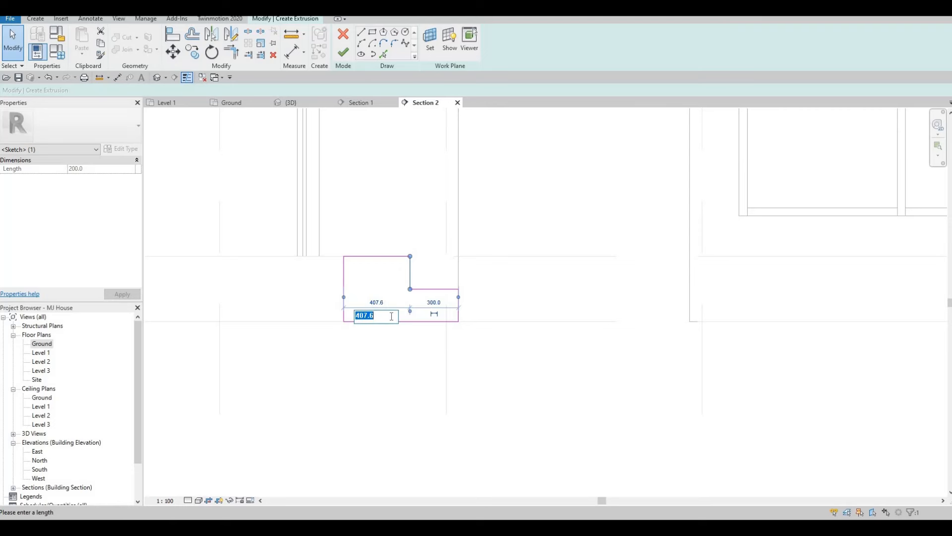
pyautogui.write('50')
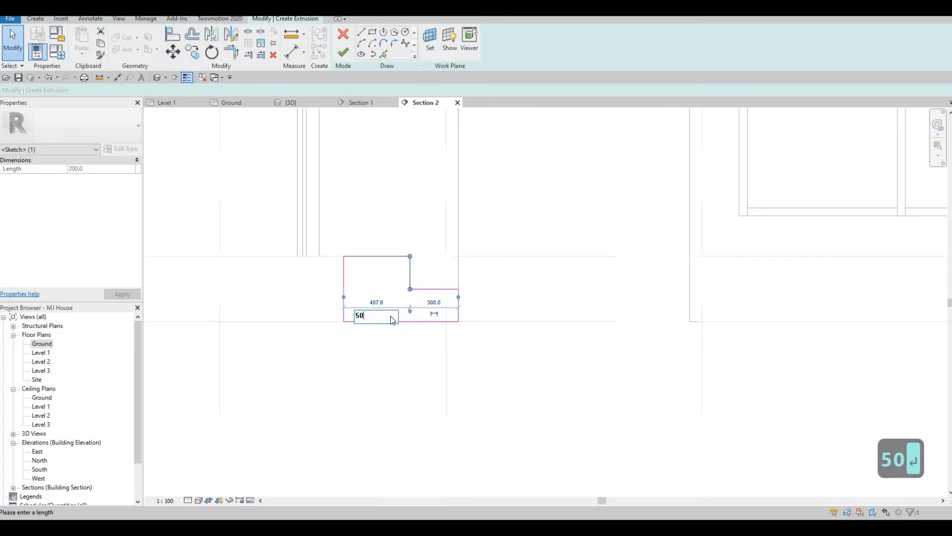
pyautogui.press('Return')
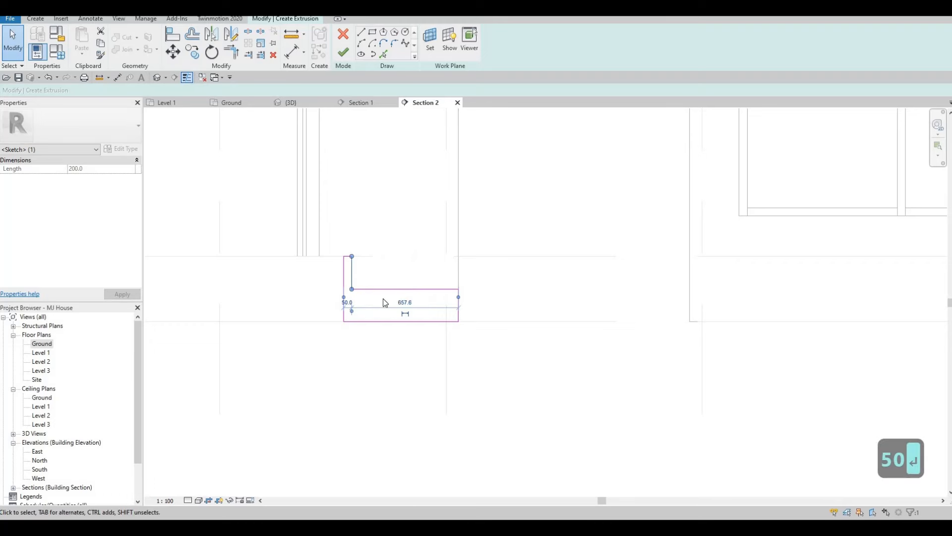
# Set the upper step's depth from the raised floor's edge to 350.
pyautogui.scroll(1, 348, 303)
pyautogui.click(349, 306)
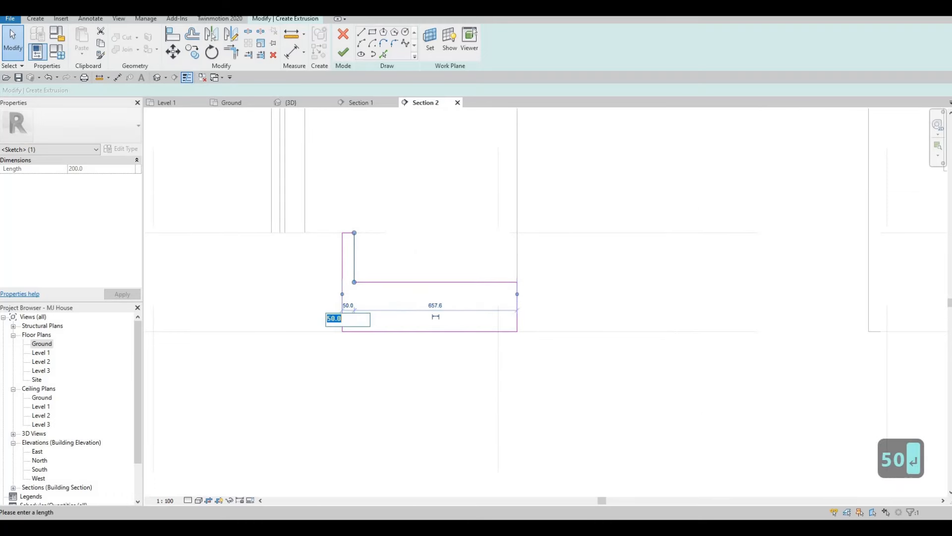
pyautogui.write('350')
pyautogui.press('Return')
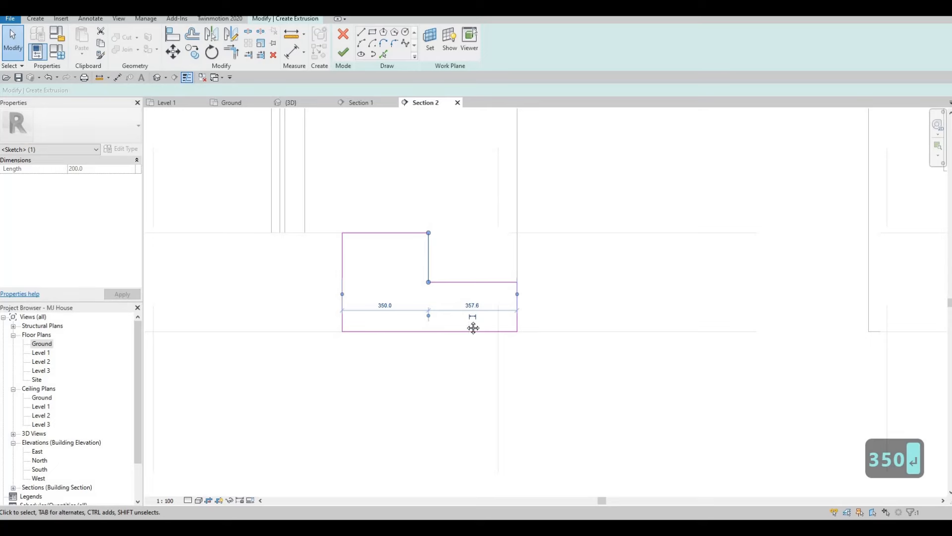
pyautogui.press('Escape')
pyautogui.scroll(-3, 366, 304)
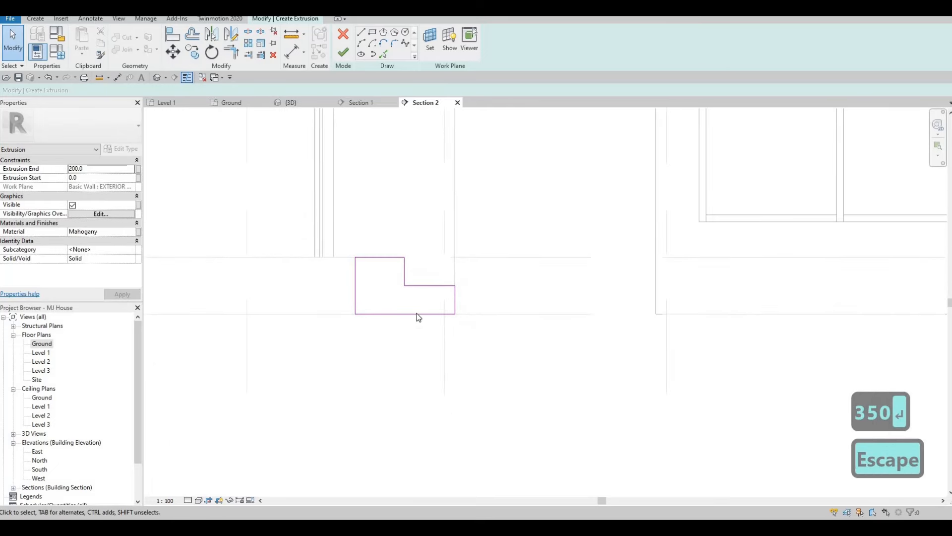
pyautogui.moveTo(417, 314); pyautogui.dragTo(437, 328, button='middle')
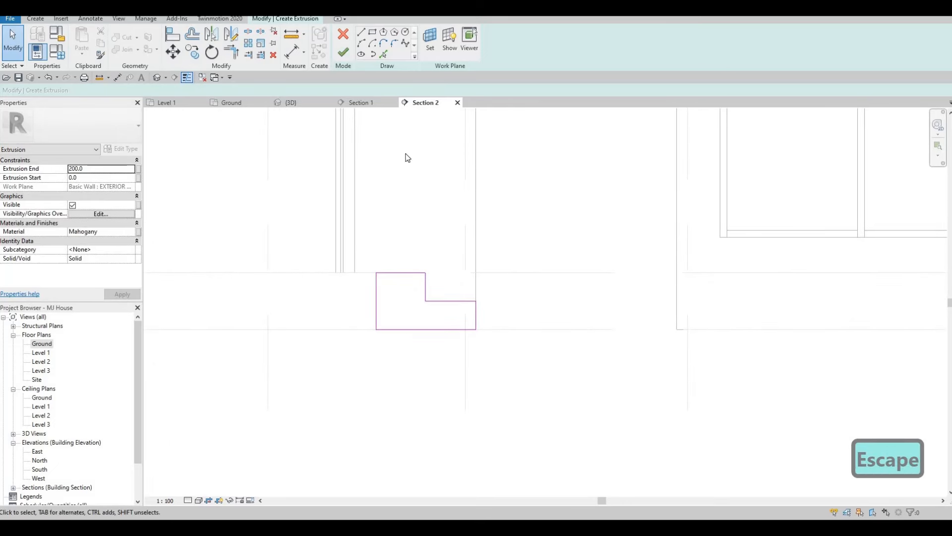
# Stretch the steps extrusion along the raised floor's edge to a depth of about 1647 and finish the in-place model.
pyautogui.click(292, 101)
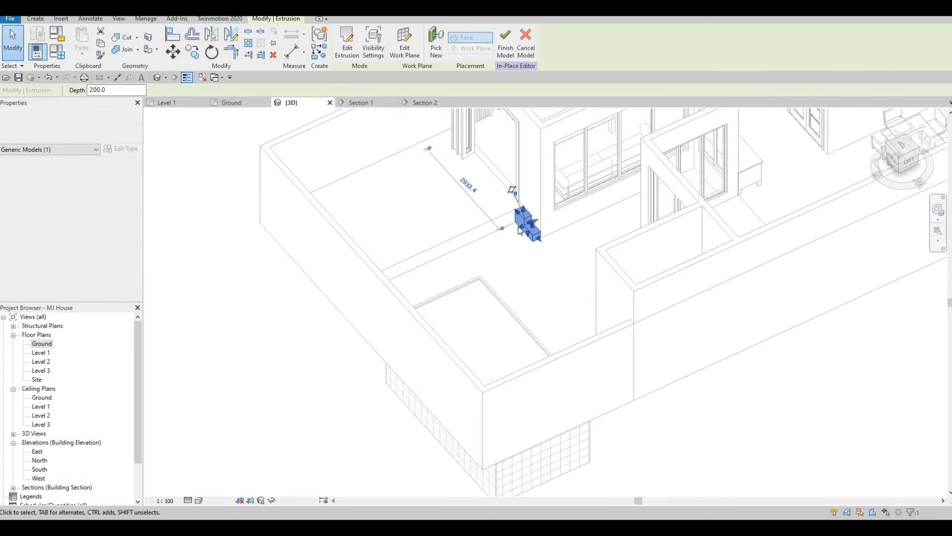
pyautogui.scroll(2, 519, 230)
pyautogui.moveTo(520, 229); pyautogui.dragTo(477, 257)
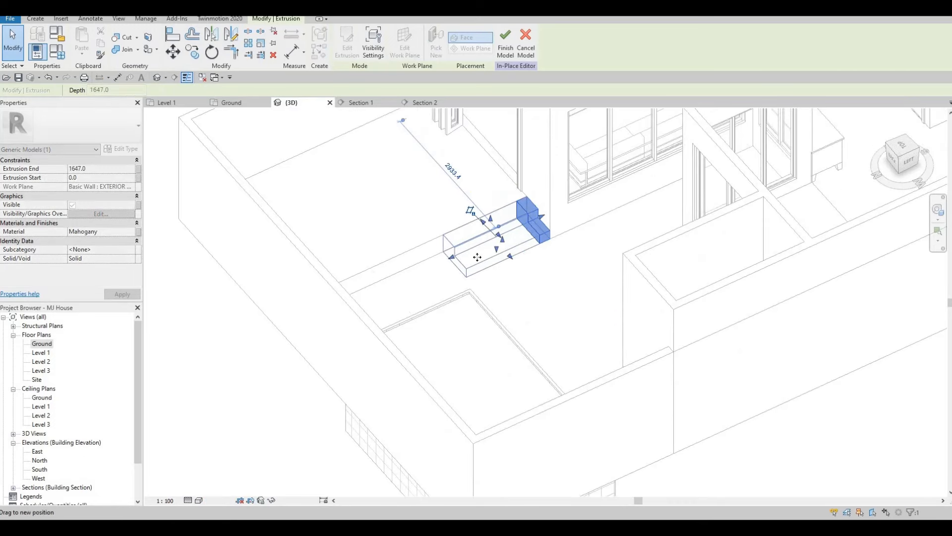
pyautogui.press('Escape')
pyautogui.press('Escape')
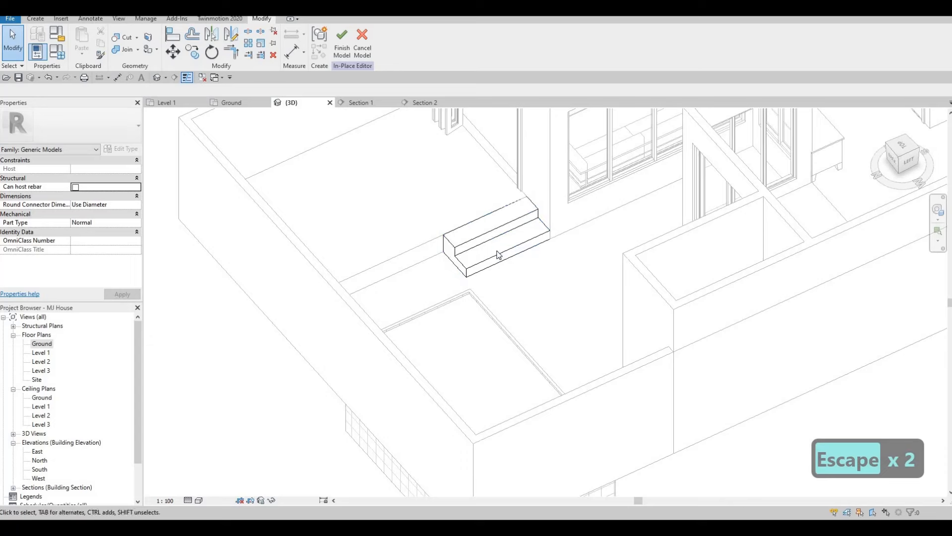
pyautogui.moveTo(442, 224); pyautogui.dragTo(483, 224, button='middle')
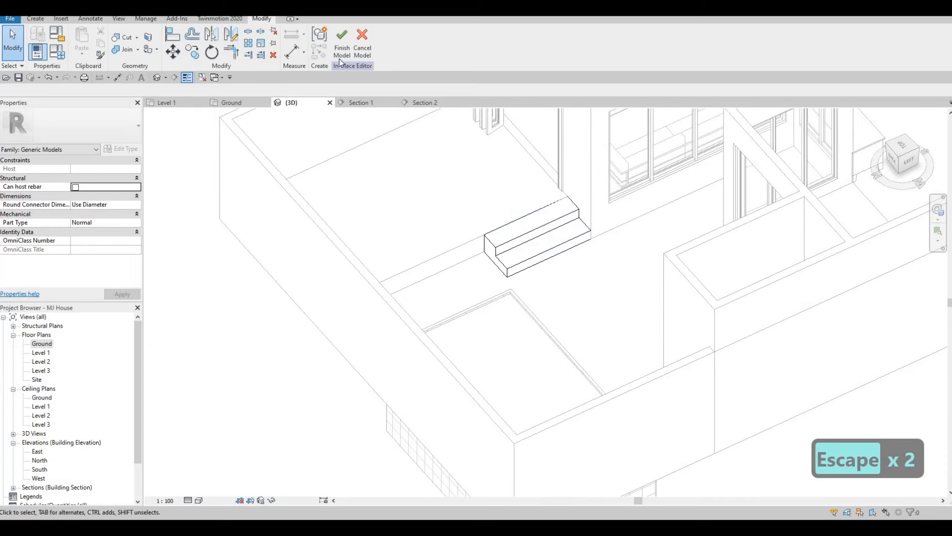
pyautogui.click(342, 42)
pyautogui.keyDown('shift'); pyautogui.moveTo(453, 359); pyautogui.dragTo(159, 260, button='middle'); pyautogui.keyUp('shift')
pyautogui.scroll(-3, 260, 299)
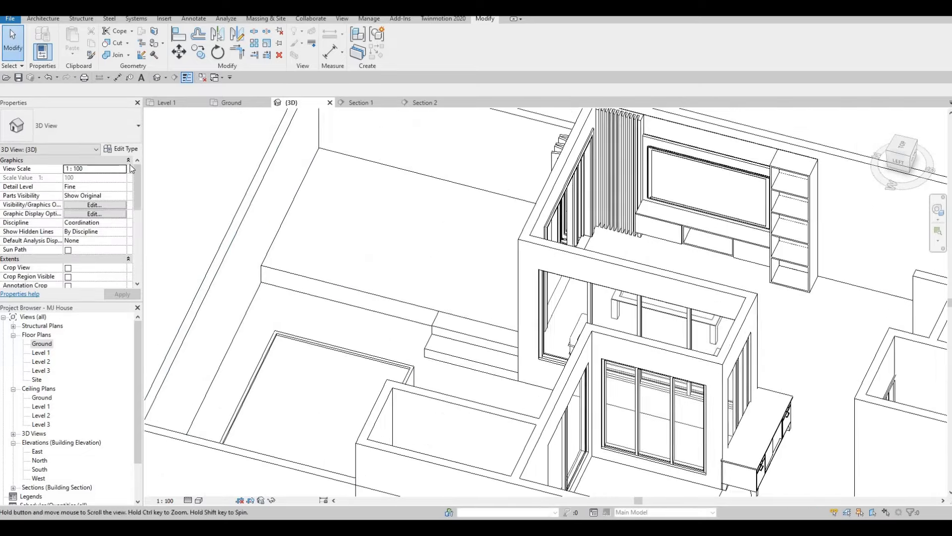
# Start a railing on the Ground plan and duplicate the 900mm Pipe type as 900mm Pipe 2.
pyautogui.click(43, 19)
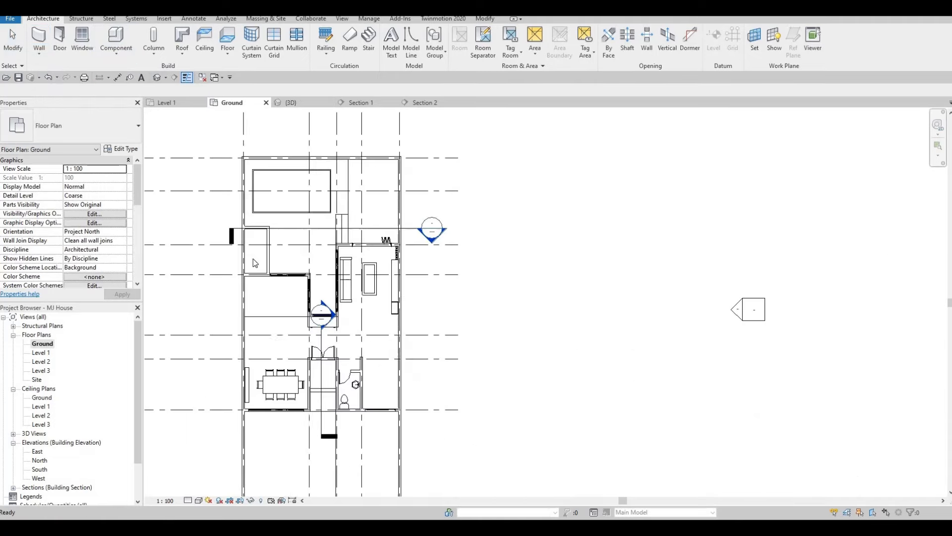
pyautogui.moveTo(228, 119); pyautogui.dragTo(228, 135, button='middle')
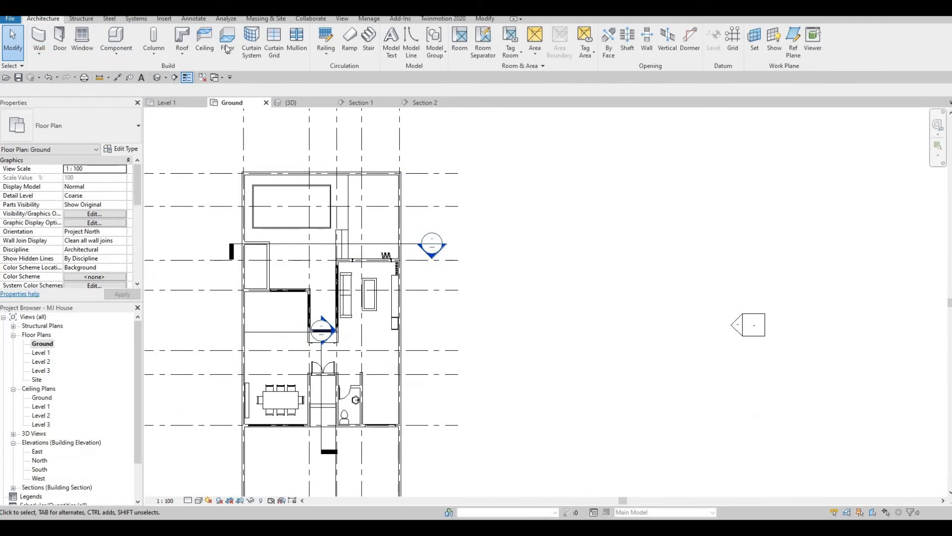
pyautogui.click(326, 39)
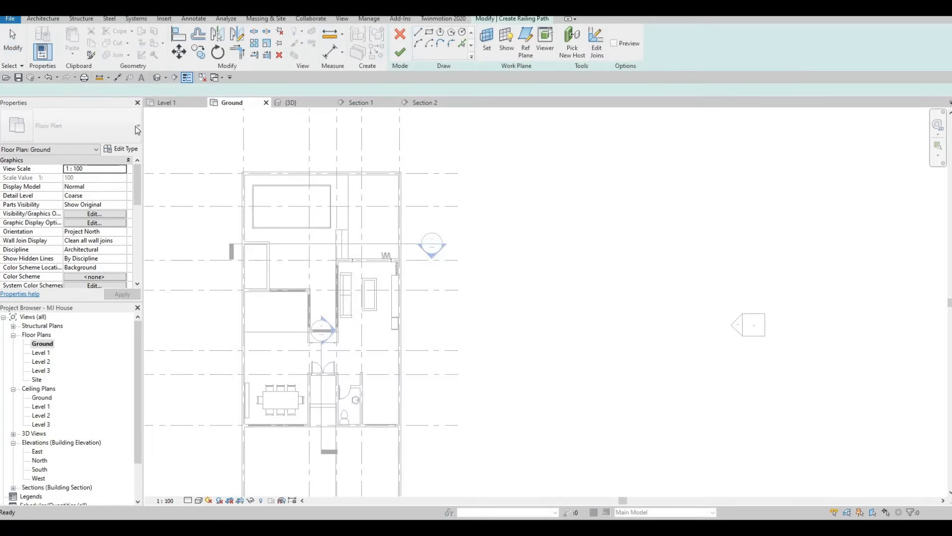
pyautogui.click(124, 149)
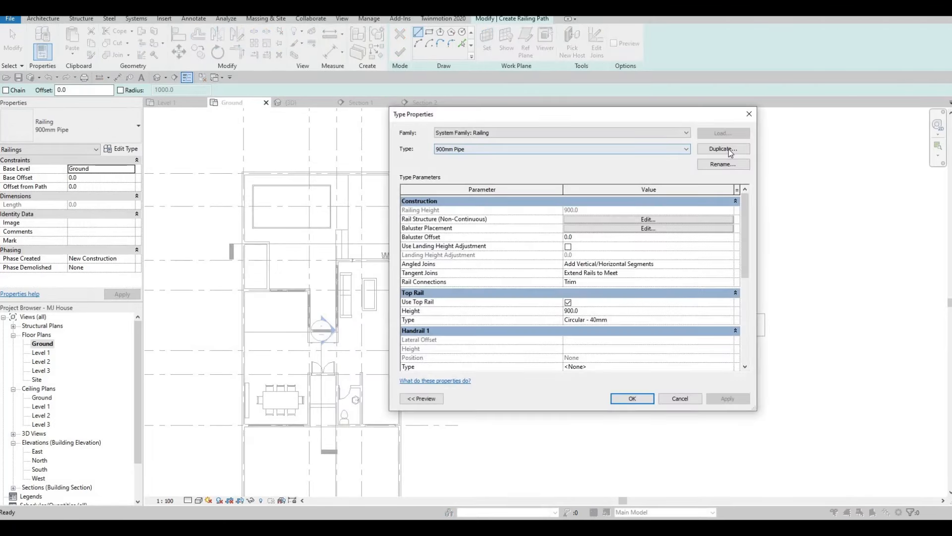
pyautogui.click(723, 148)
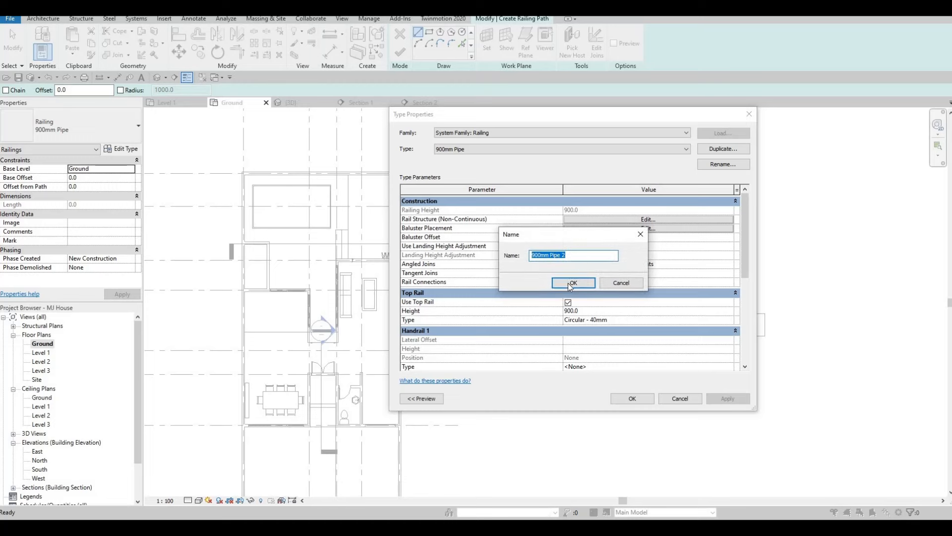
pyautogui.click(572, 284)
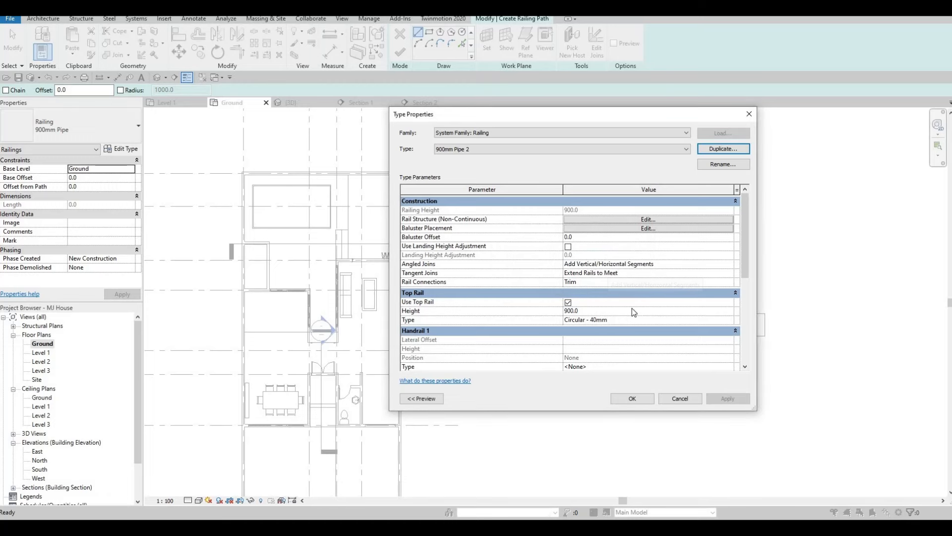
pyautogui.click(632, 399)
# Set the railing's base level to Level 1 and draw a straight path line just inside the raised floor's pool-side edge.
pyautogui.scroll(3, 343, 173)
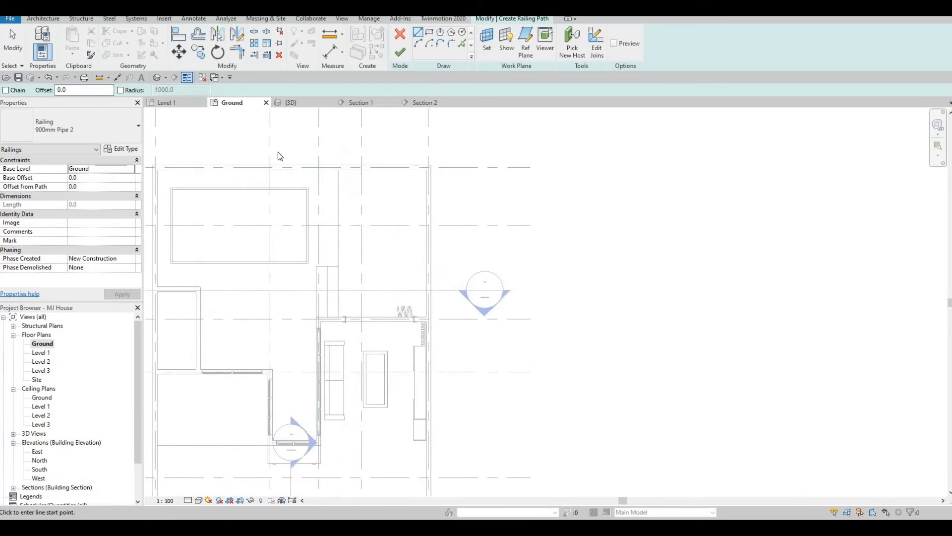
pyautogui.click(167, 102)
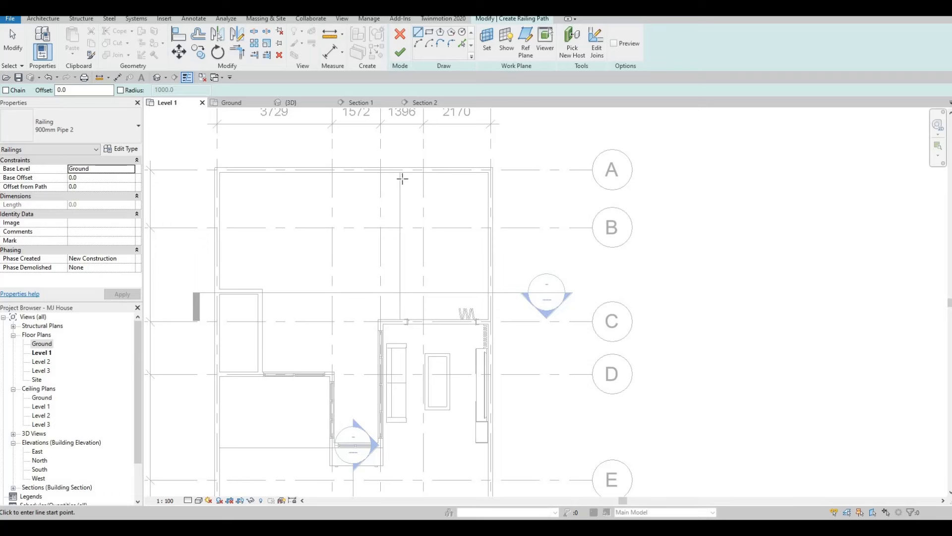
pyautogui.scroll(1, 402, 178)
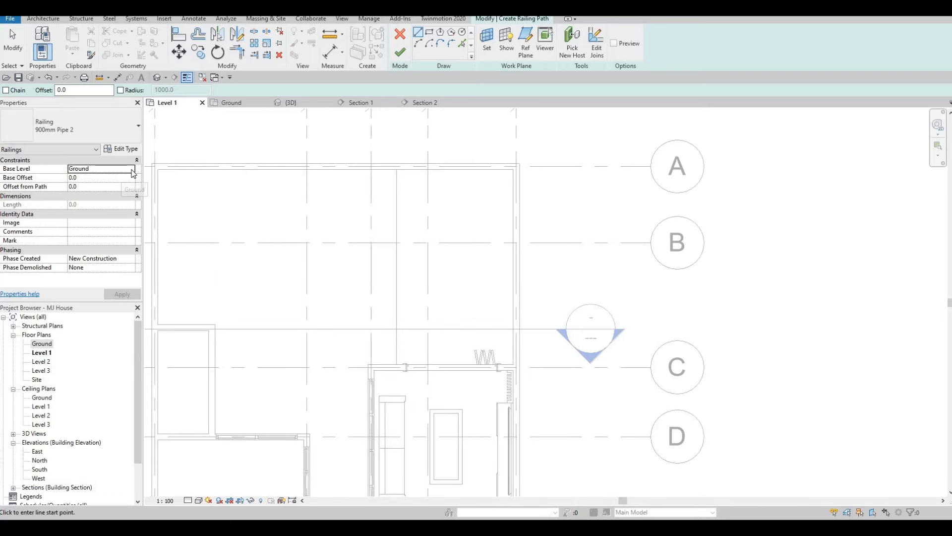
pyautogui.click(87, 168)
pyautogui.click(78, 193)
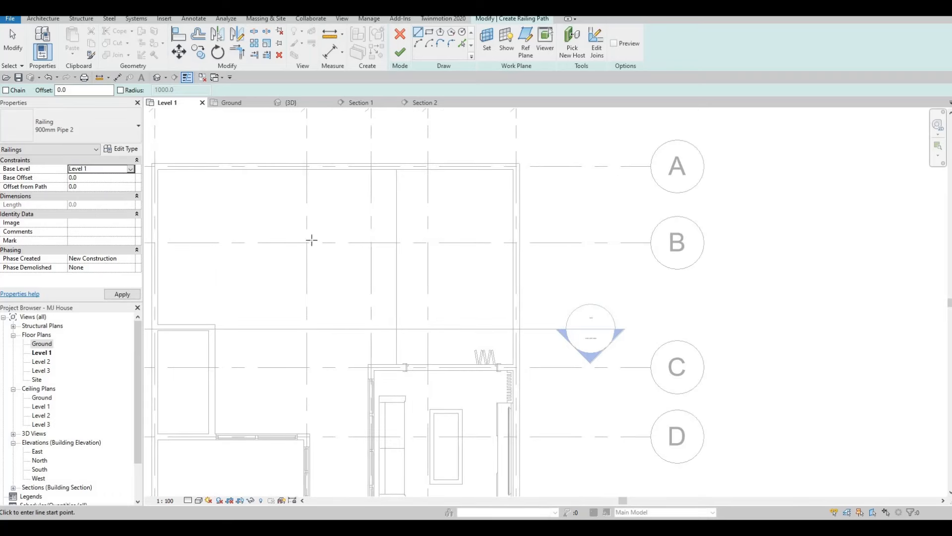
pyautogui.click(402, 175)
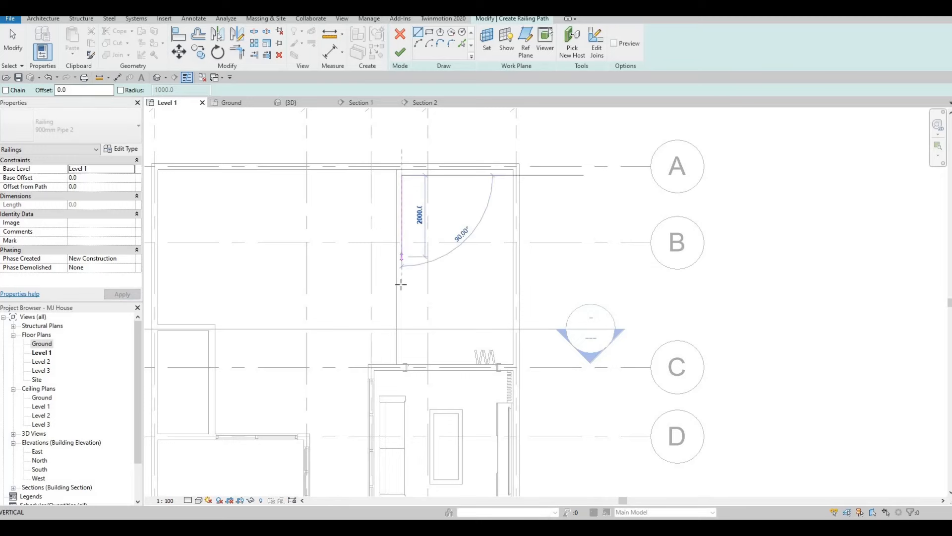
pyautogui.press('Escape')
# Extend the railing path to the boundary wall and toward the steps, about 3031 long overall, and finish the railing.
pyautogui.click(248, 103)
pyautogui.press('Escape')
pyautogui.scroll(3, 343, 178)
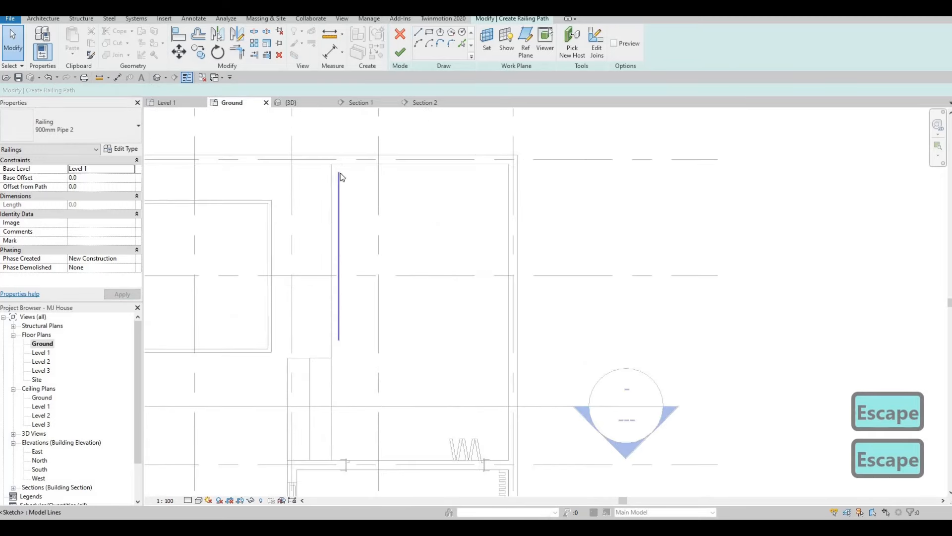
pyautogui.click(339, 171)
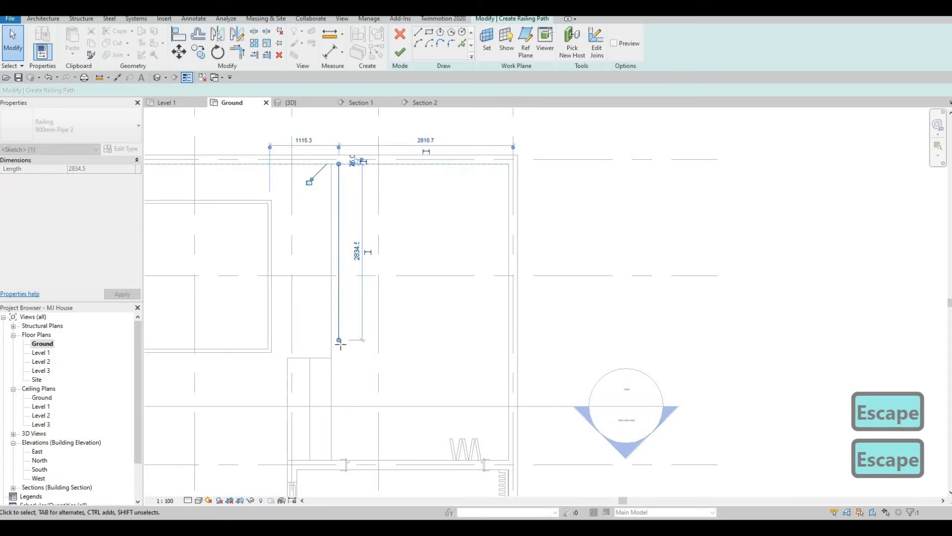
pyautogui.moveTo(338, 341); pyautogui.dragTo(338, 352)
pyautogui.press('Escape')
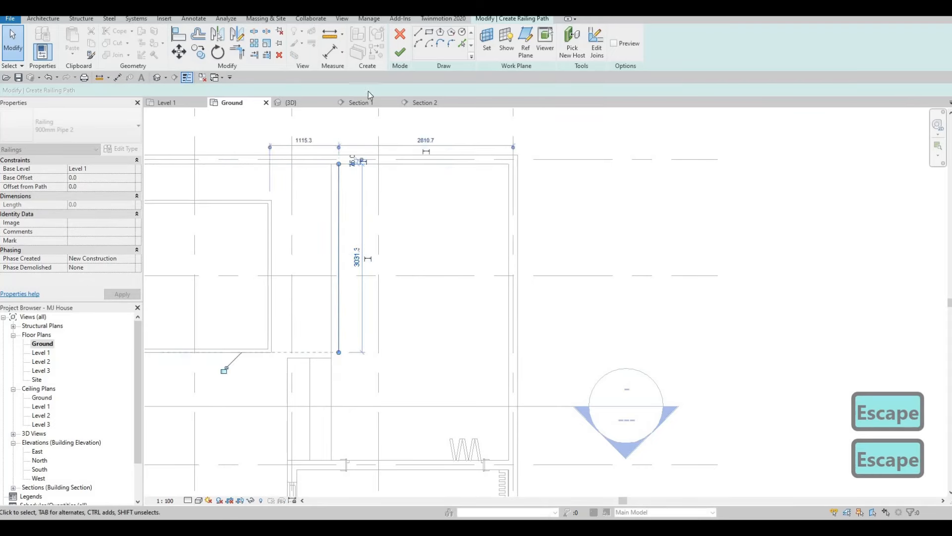
pyautogui.click(400, 52)
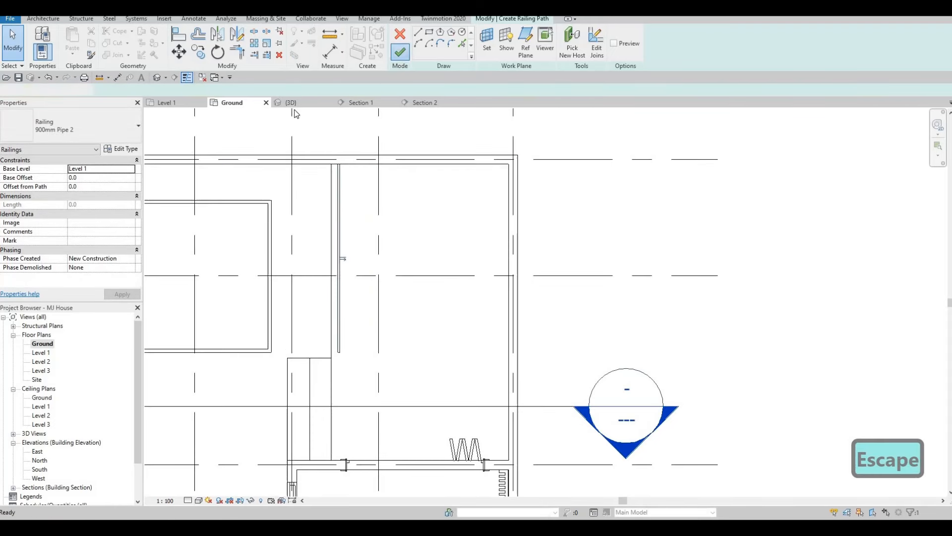
# In the new railing type's non-continuous rail structure, set Rail 1's profile to M_Square Handrail : 20mm.
pyautogui.hotkey('ctrl', 'Tab')
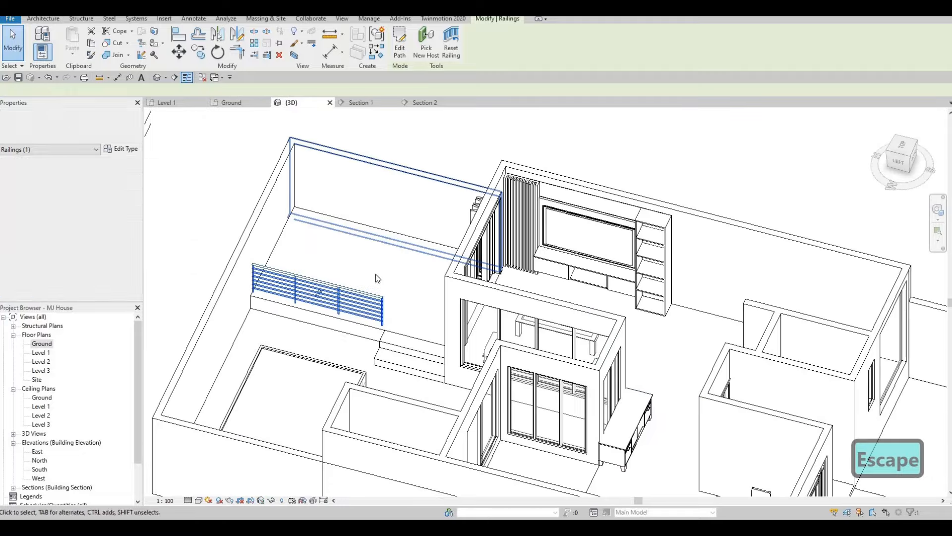
pyautogui.scroll(5, 321, 300)
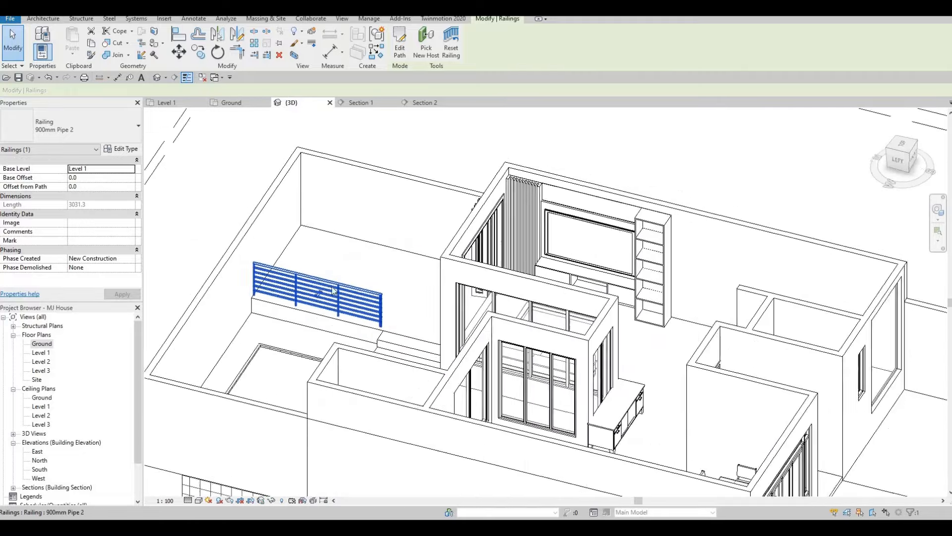
pyautogui.scroll(-1, 392, 263)
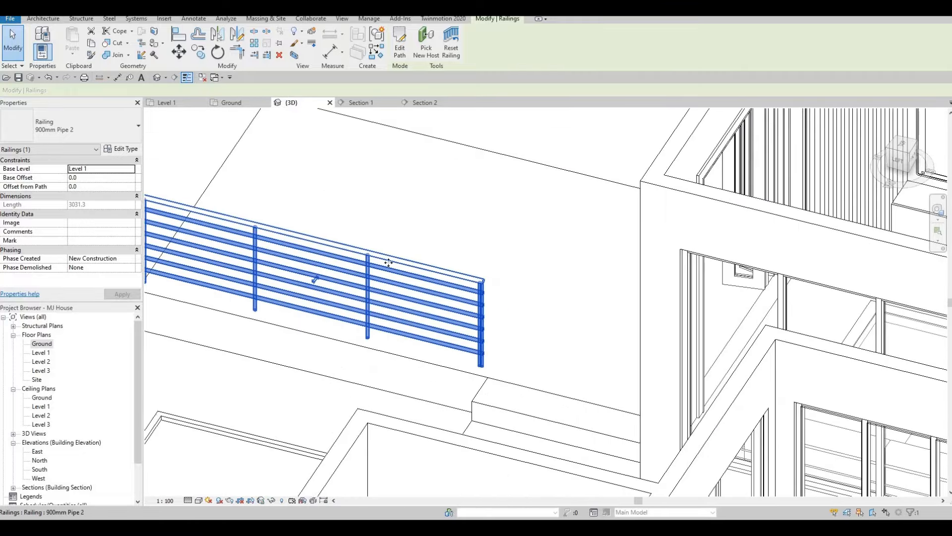
pyautogui.press('Escape')
pyautogui.press('Escape')
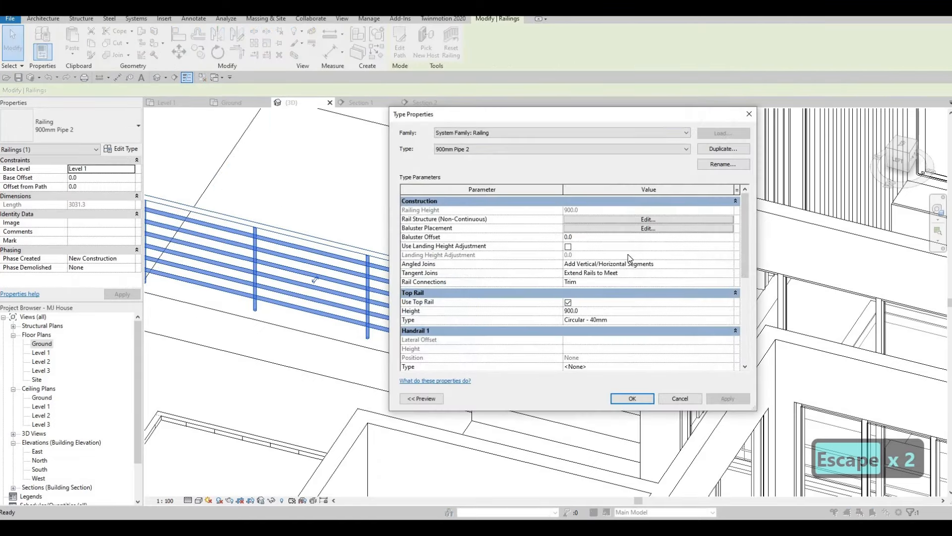
pyautogui.click(615, 219)
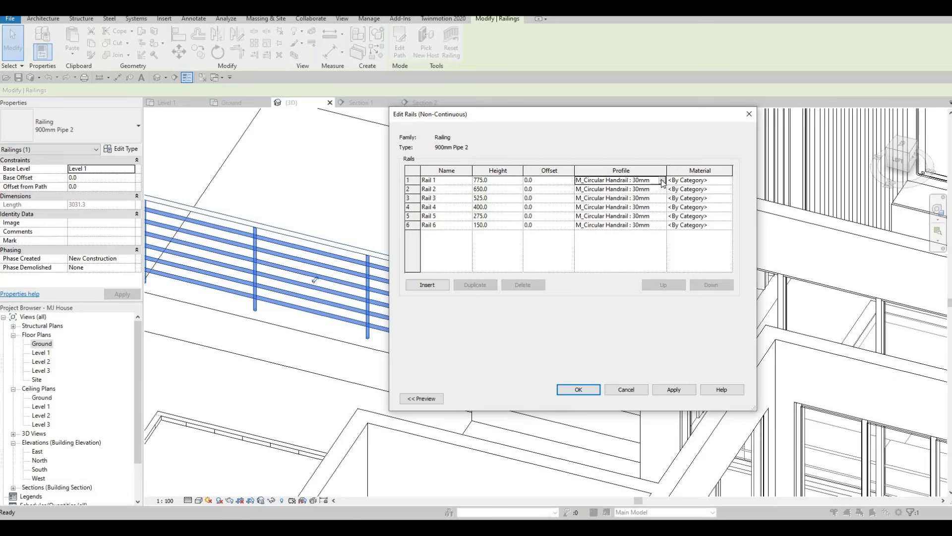
pyautogui.click(663, 183)
pyautogui.click(662, 180)
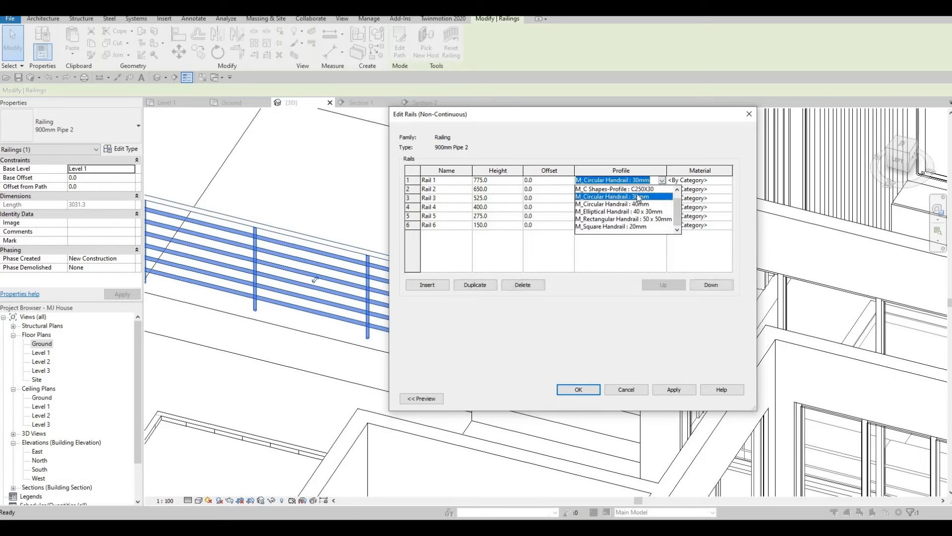
pyautogui.click(628, 226)
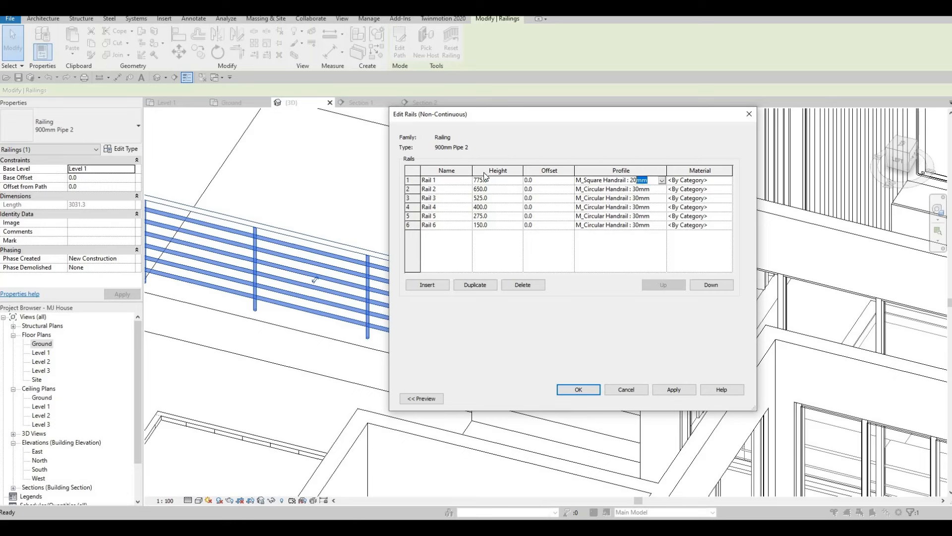
# Copy the M_Square Handrail : 20mm profile from Rail 1 to Rail 2 and Rail 3.
pyautogui.hotkey('ctrl', 'c')
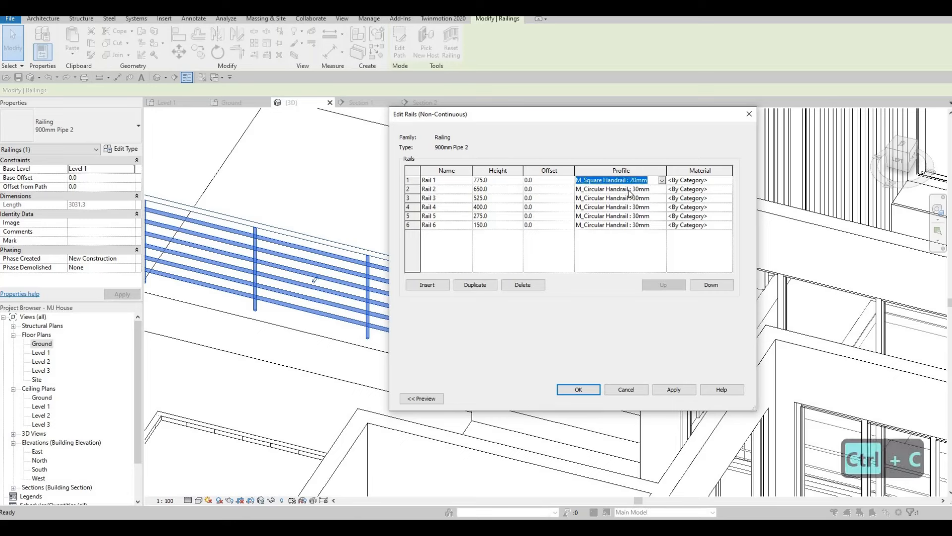
pyautogui.click(628, 189)
pyautogui.hotkey('ctrl', 'a')
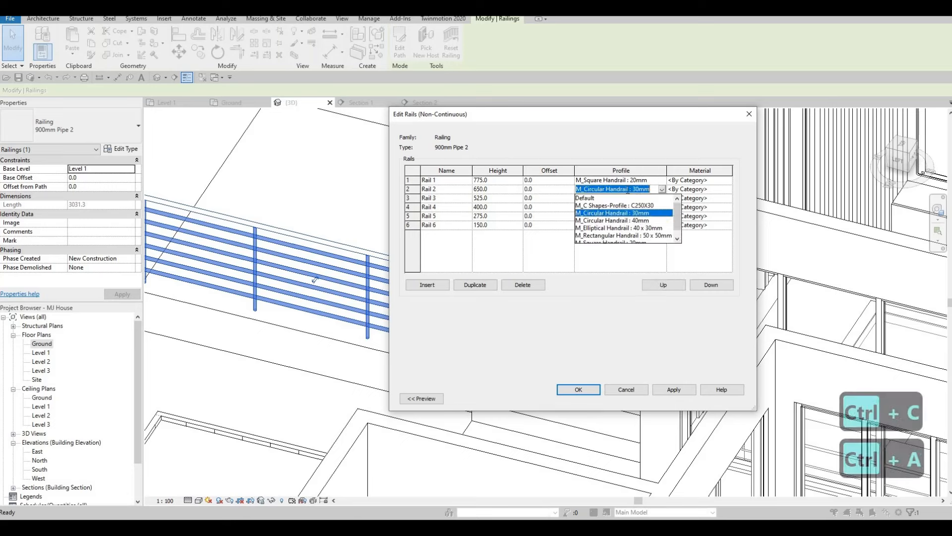
pyautogui.hotkey('ctrl', 'v')
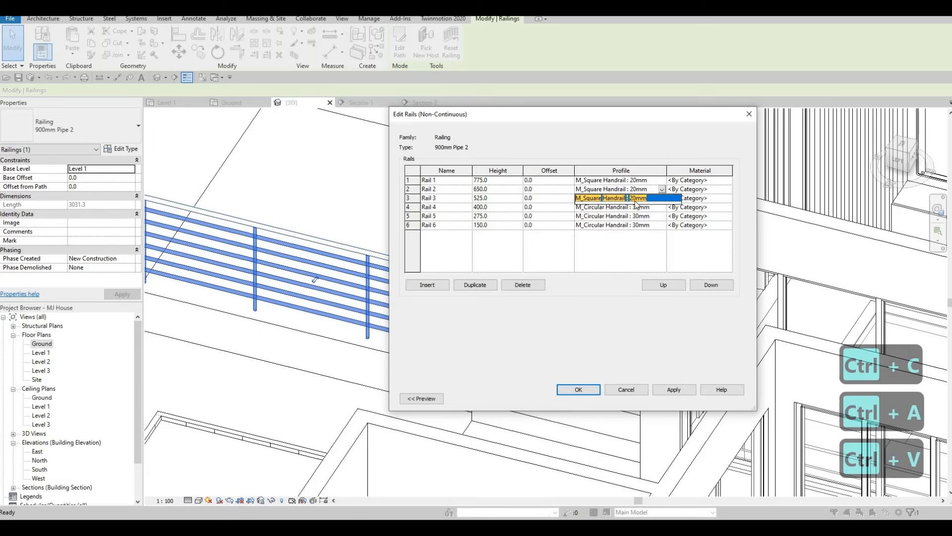
pyautogui.click(635, 201)
pyautogui.click(635, 197)
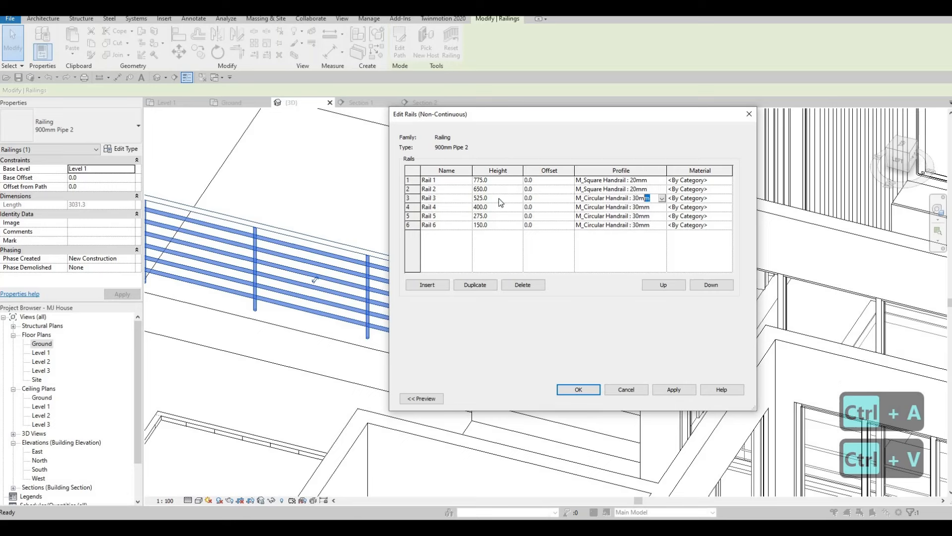
pyautogui.moveTo(649, 198); pyautogui.dragTo(498, 203)
pyautogui.hotkey('ctrl', 'v')
# Apply the copied M_Square Handrail : 20mm profile to Rail 4 and Rail 5.
pyautogui.click(640, 209)
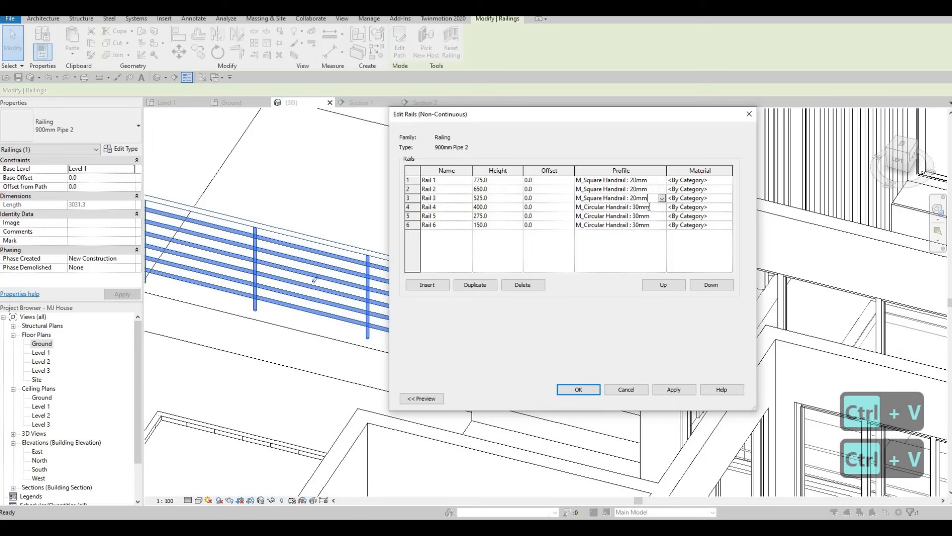
pyautogui.click(650, 207)
pyautogui.moveTo(650, 207); pyautogui.dragTo(513, 207)
pyautogui.hotkey('ctrl', 'v')
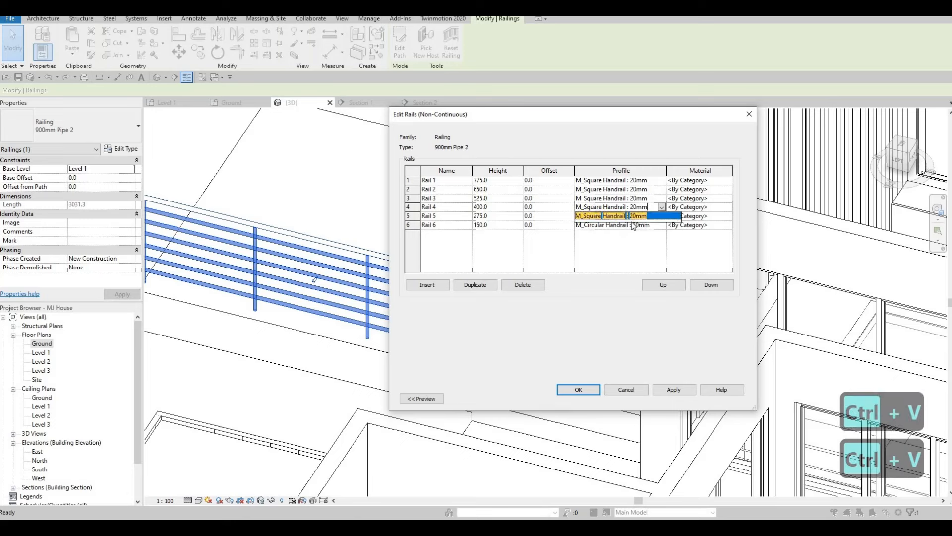
pyautogui.click(632, 222)
pyautogui.click(632, 216)
pyautogui.moveTo(649, 215); pyautogui.dragTo(546, 216)
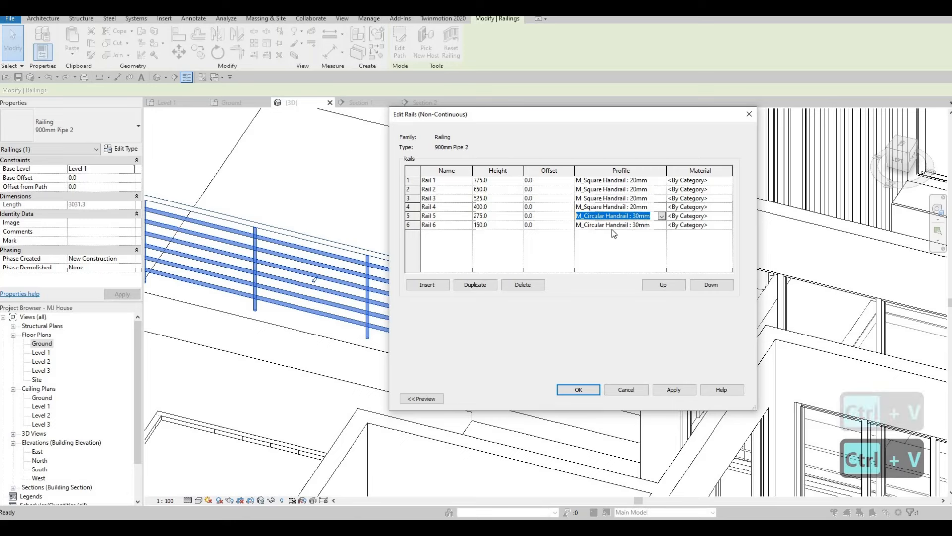
pyautogui.hotkey('ctrl', 'v')
# Apply the M_Square Handrail : 20mm profile to Rail 6 and accept the rail structure.
pyautogui.click(633, 227)
pyautogui.click(620, 225)
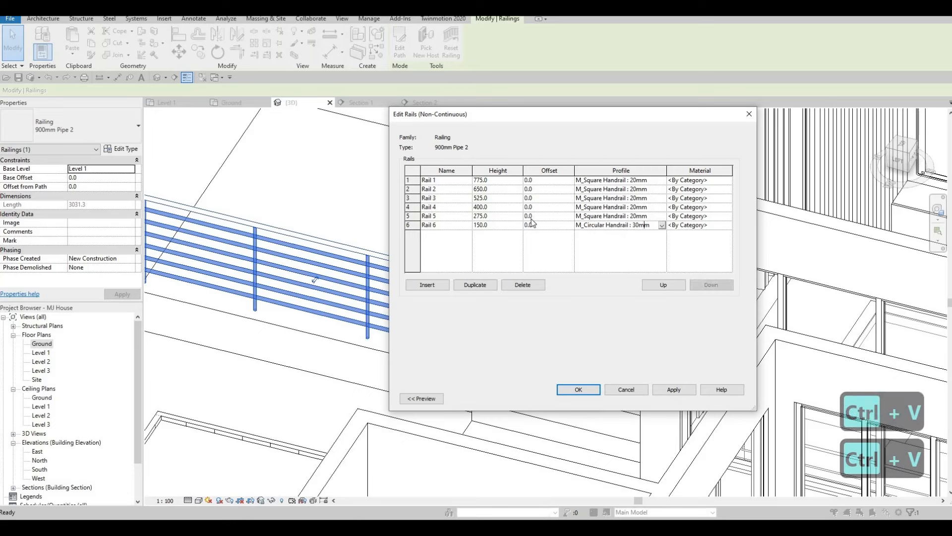
pyautogui.moveTo(649, 225); pyautogui.dragTo(576, 225)
pyautogui.hotkey('ctrl', 'v')
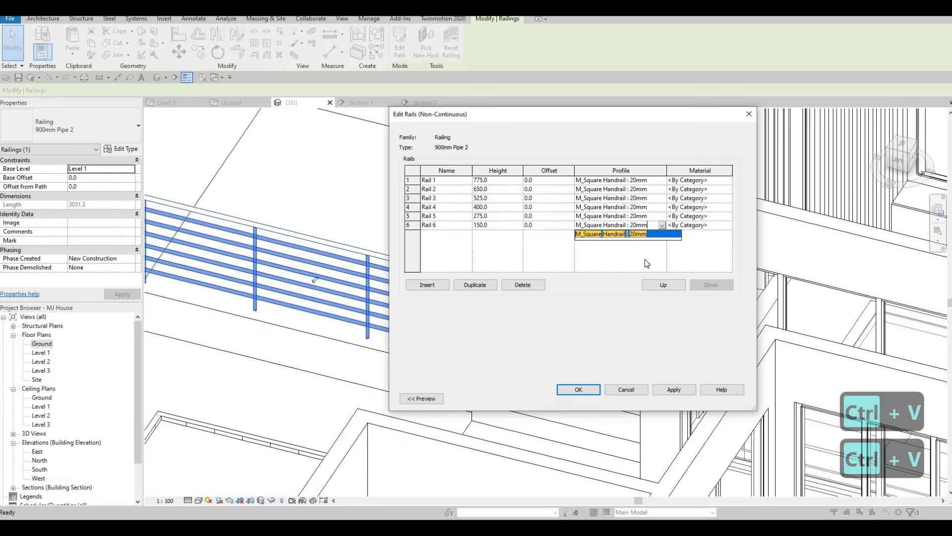
pyautogui.click(663, 290)
pyautogui.click(674, 387)
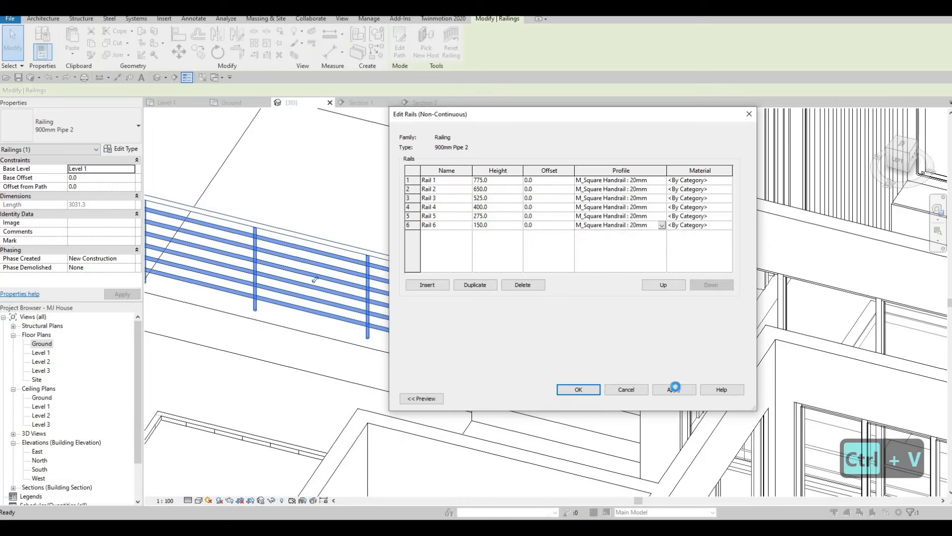
pyautogui.click(589, 390)
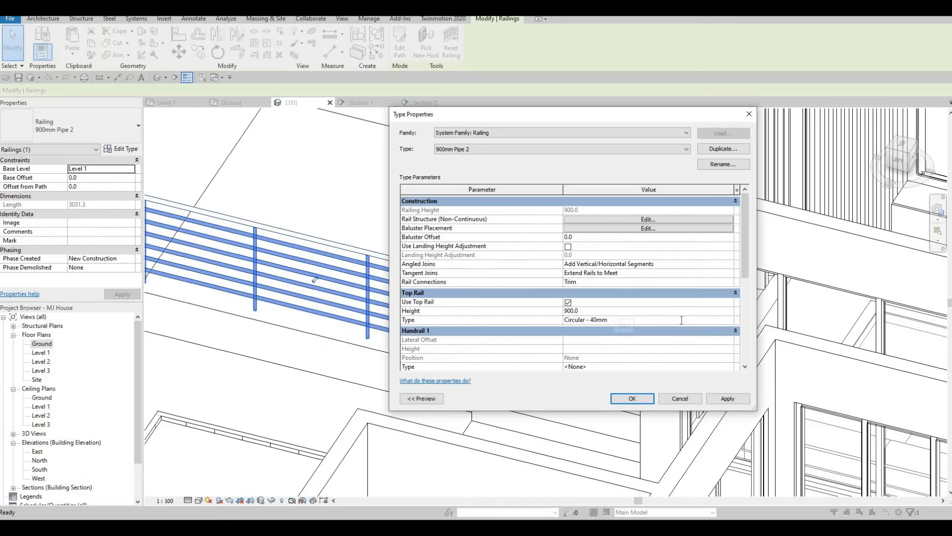
# Set the profile of the railing's Circular - 40mm top rail type to M_Square Handrail : 20mm.
pyautogui.click(682, 320)
pyautogui.click(730, 320)
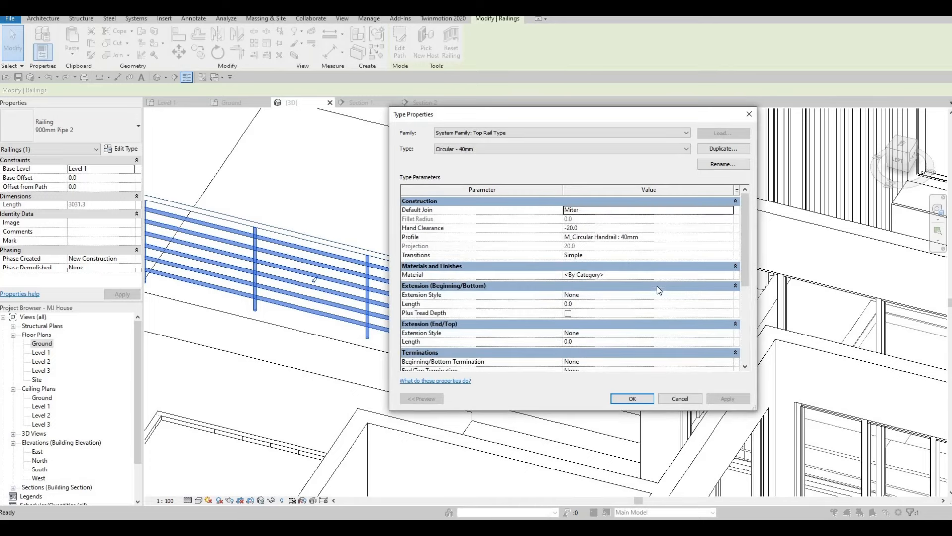
pyautogui.click(718, 236)
pyautogui.click(729, 237)
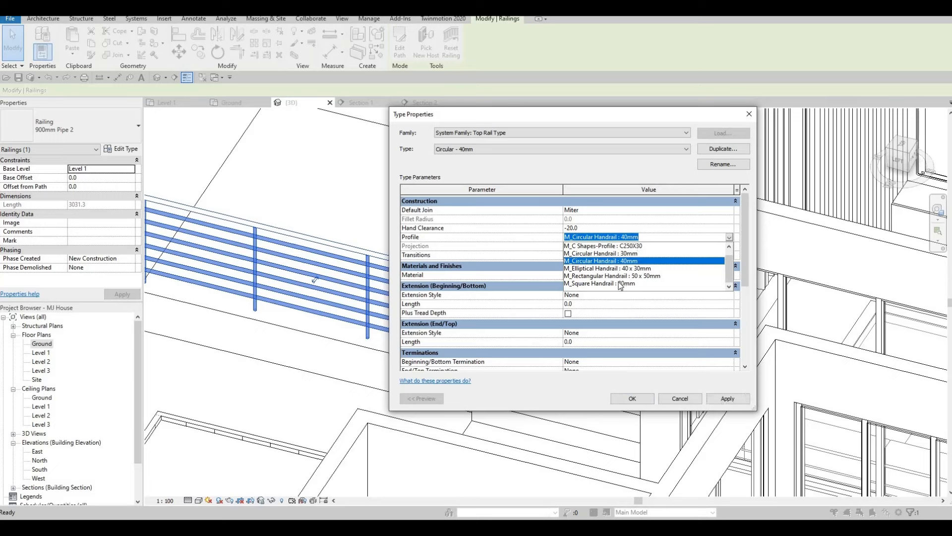
pyautogui.click(659, 283)
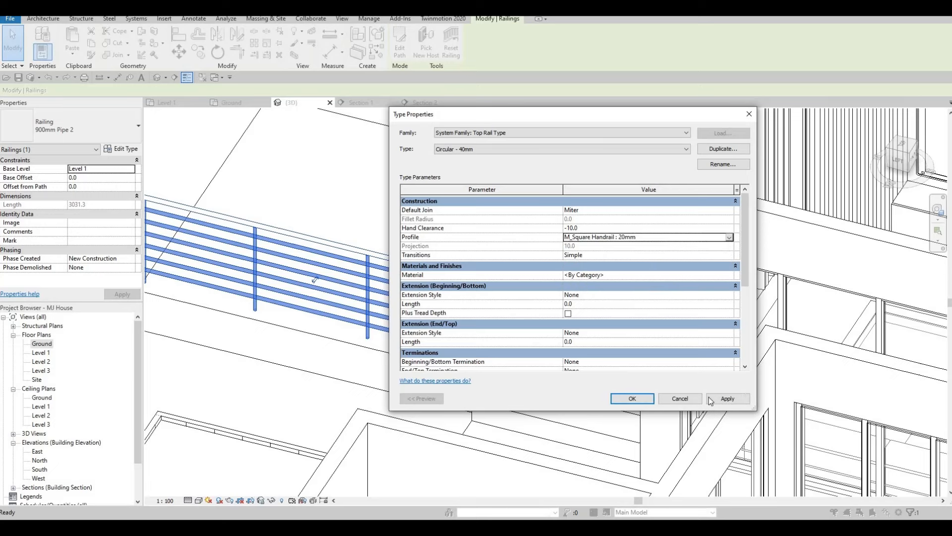
pyautogui.click(634, 399)
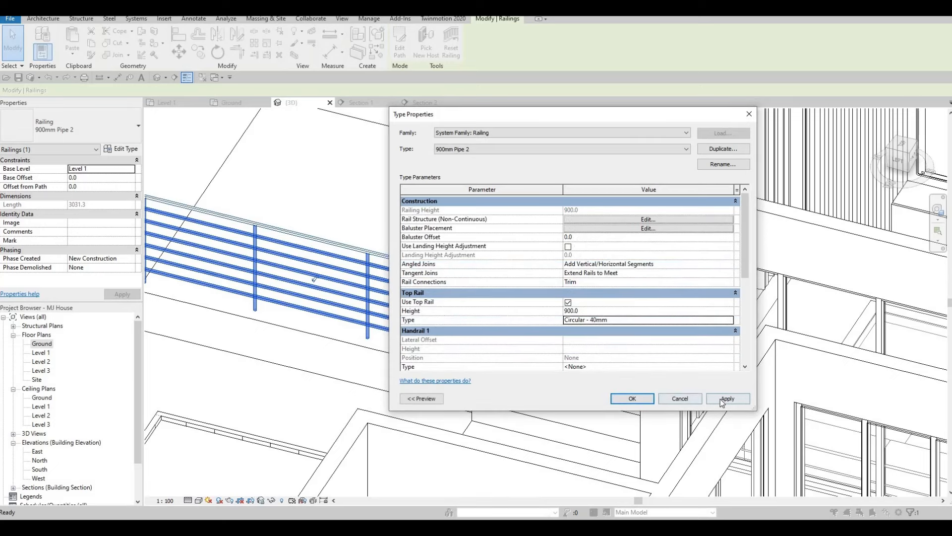
# In the railing type's baluster placement, set the regular baluster's family to M_Baluster - Square : 20mm.
pyautogui.click(621, 229)
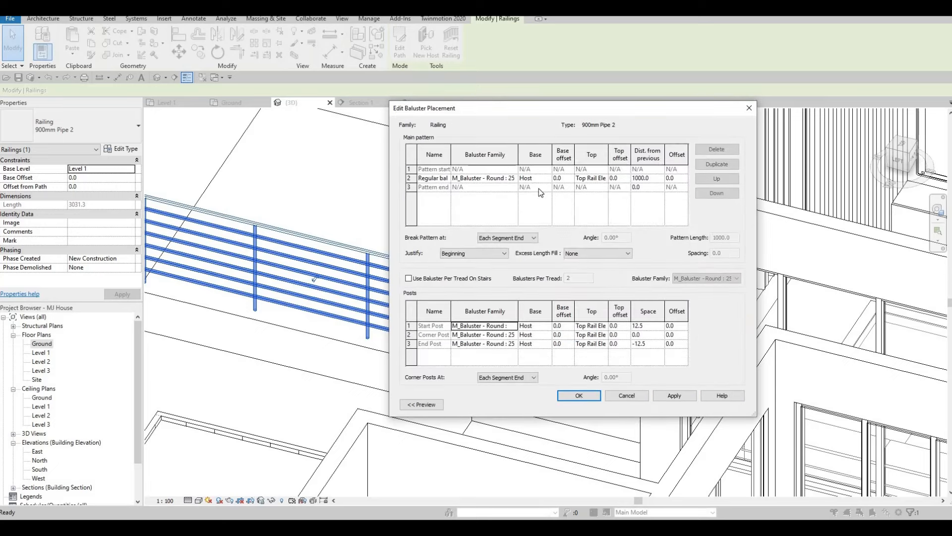
pyautogui.click(513, 179)
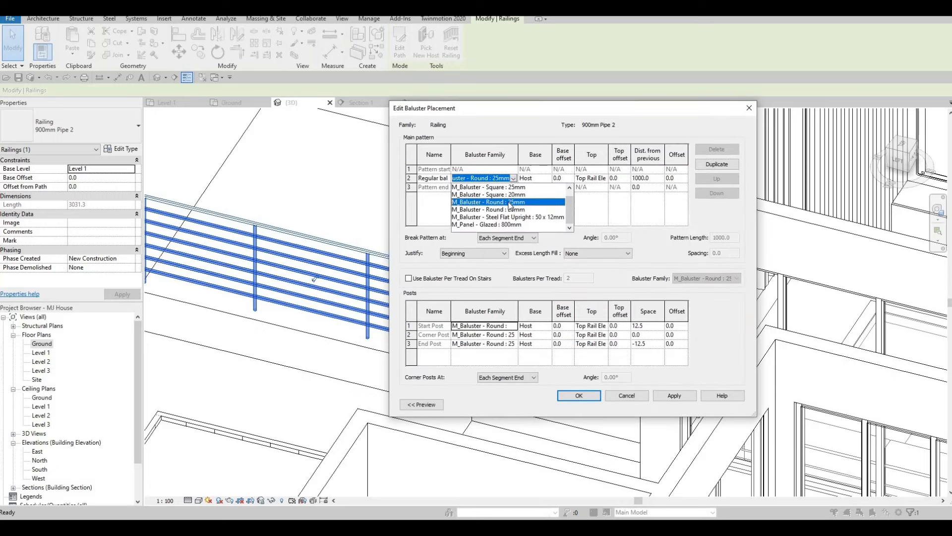
pyautogui.click(516, 194)
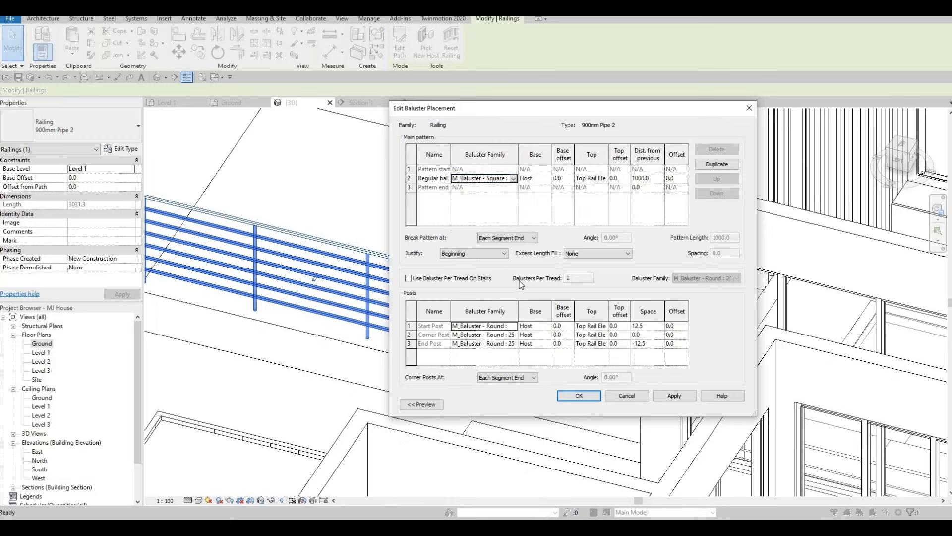
# Set the start, corner and end posts to M_Baluster - Square : 20mm and accept the railing type changes.
pyautogui.click(515, 328)
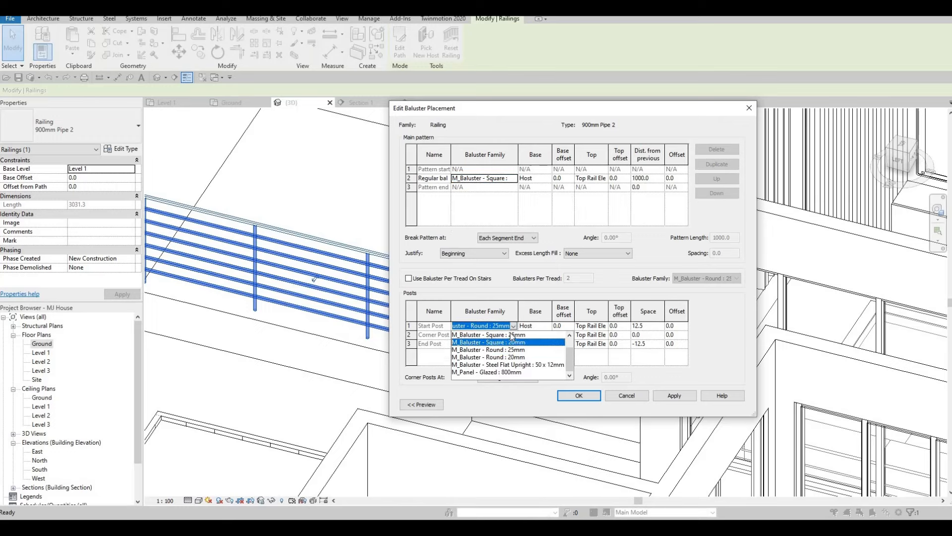
pyautogui.click(510, 336)
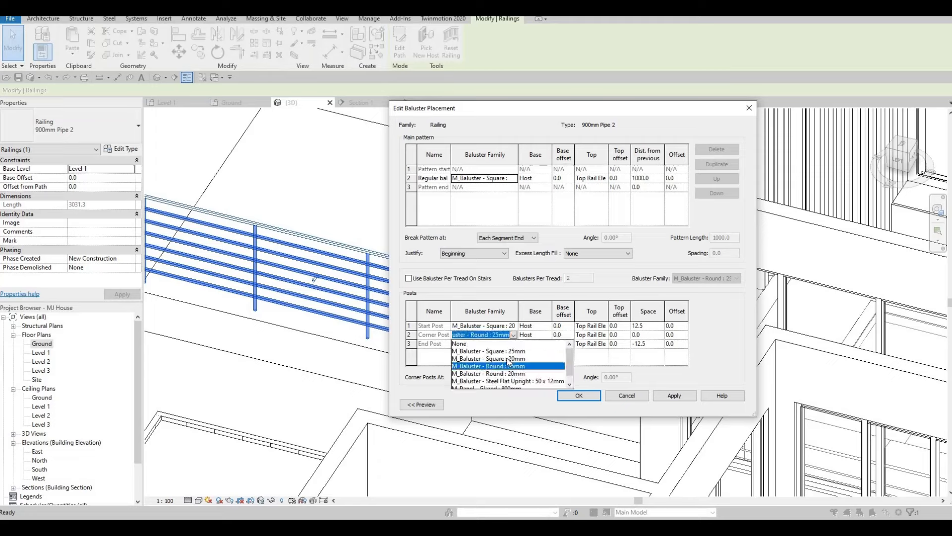
pyautogui.click(512, 350)
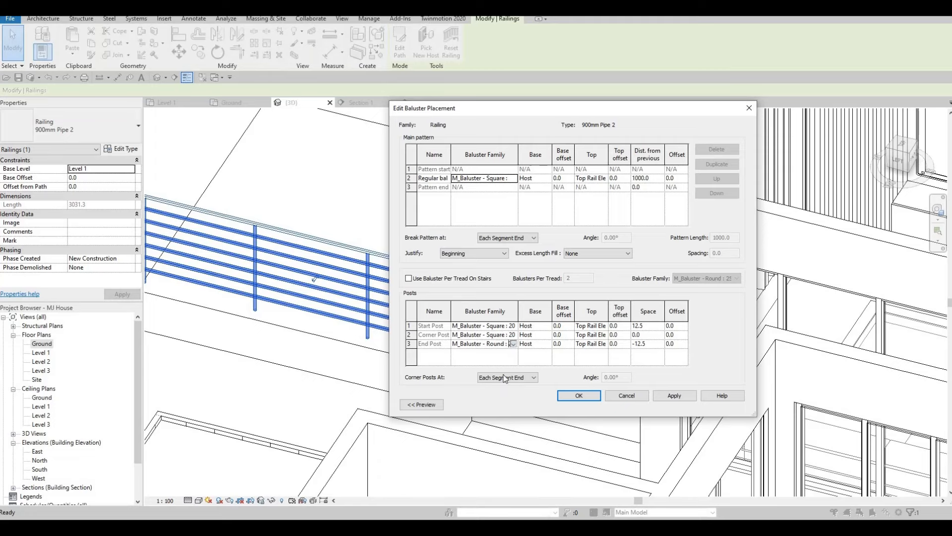
pyautogui.click(686, 398)
pyautogui.click(677, 396)
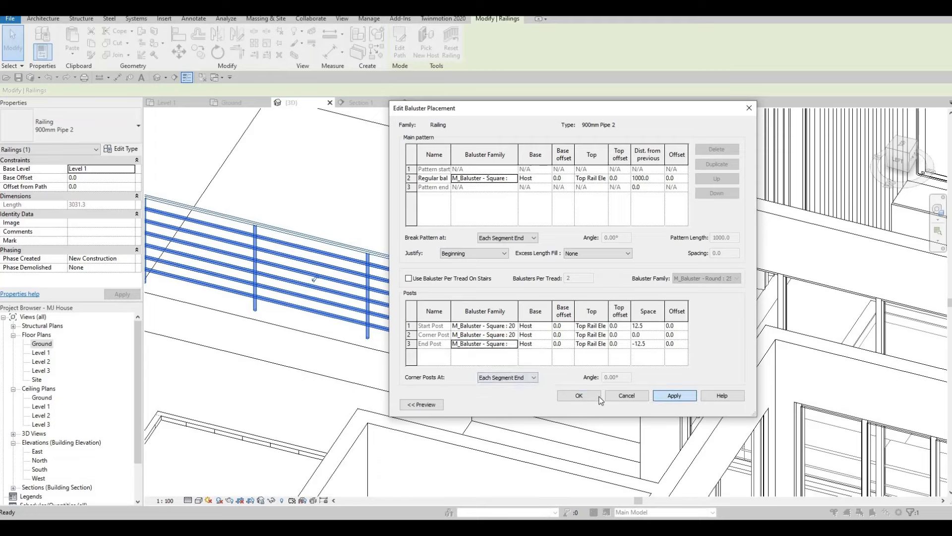
pyautogui.click(579, 395)
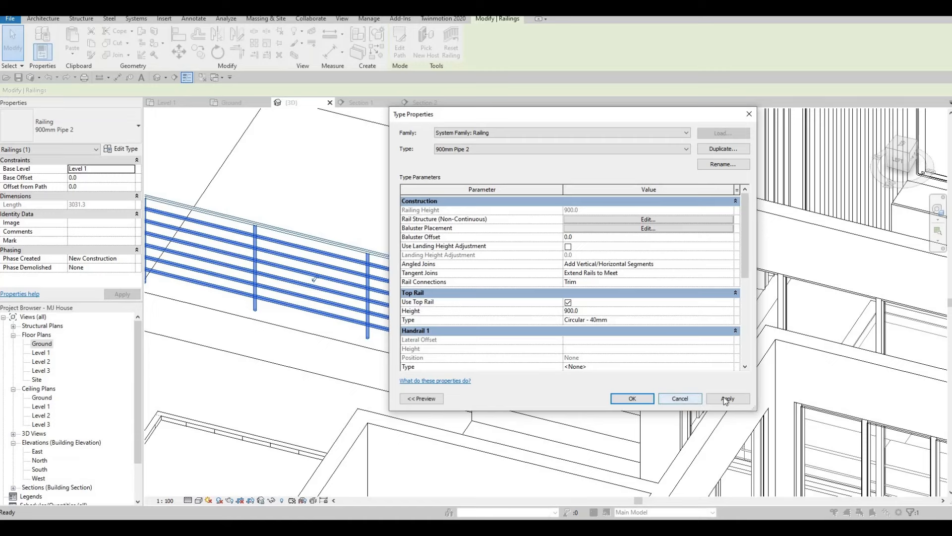
pyautogui.click(631, 399)
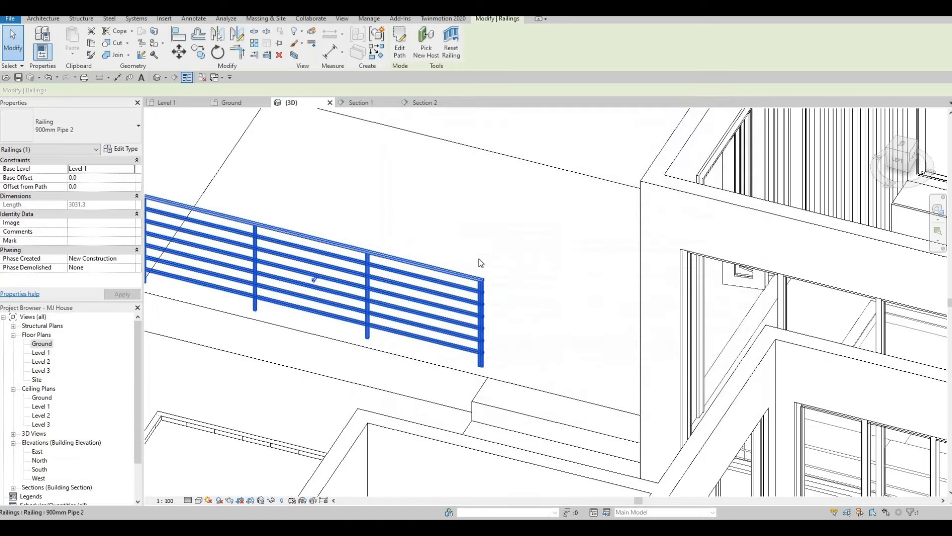
# Deselect the railing and examine it in 3D from several angles together with the pool, steps and surrounding walls.
pyautogui.moveTo(485, 266); pyautogui.dragTo(529, 281, button='middle')
pyautogui.press('Escape')
pyautogui.press('Escape')
pyautogui.scroll(-2, 556, 259)
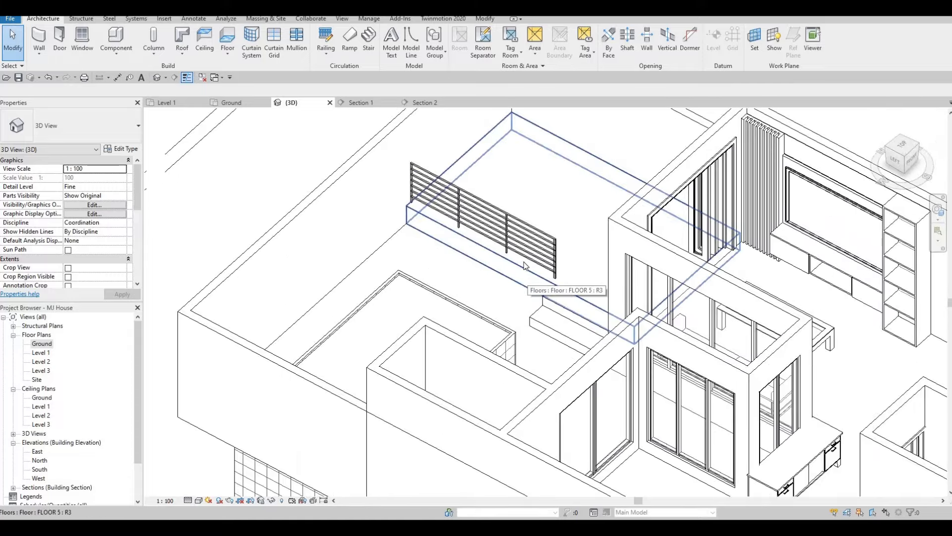
pyautogui.keyDown('shift'); pyautogui.moveTo(611, 260); pyautogui.dragTo(625, 238, button='middle'); pyautogui.keyUp('shift')
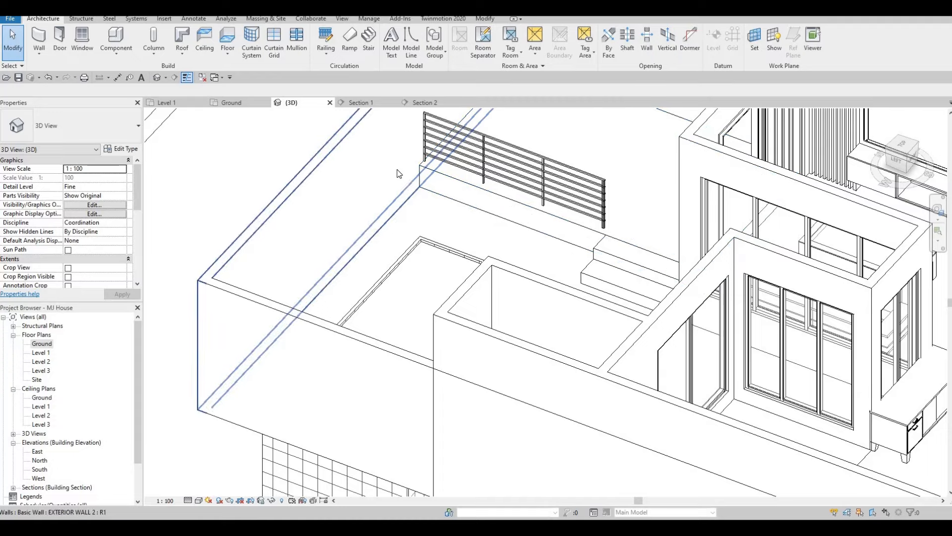
pyautogui.keyDown('shift'); pyautogui.moveTo(684, 213); pyautogui.dragTo(687, 148, button='middle'); pyautogui.keyUp('shift')
pyautogui.keyDown('shift'); pyautogui.moveTo(593, 172); pyautogui.dragTo(561, 245, button='middle'); pyautogui.keyUp('shift')
pyautogui.keyDown('shift'); pyautogui.moveTo(589, 208); pyautogui.dragTo(394, 271, button='middle'); pyautogui.keyUp('shift')
pyautogui.press('Escape')
pyautogui.press('Escape')
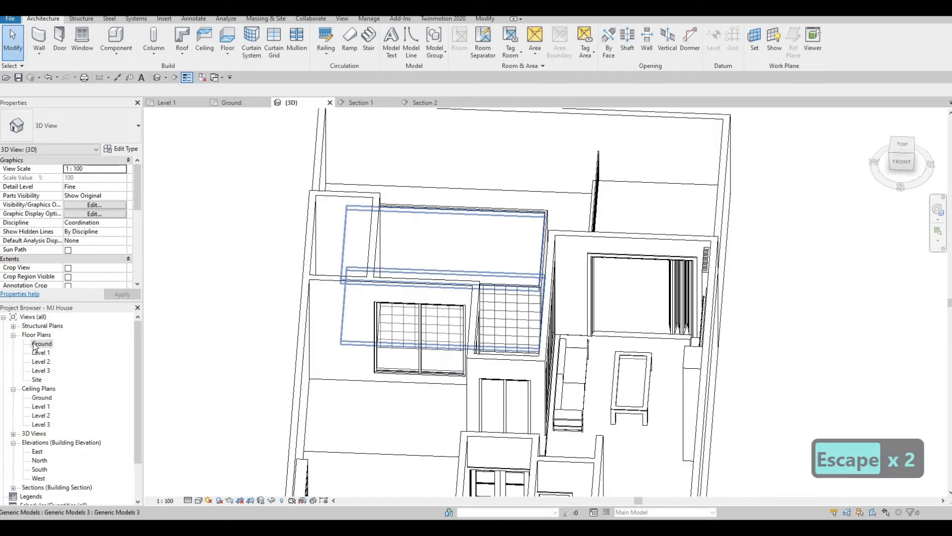
# Open the Ground floor plan and start sketching a new architectural floor.
pyautogui.doubleClick(41, 343)
pyautogui.scroll(-4, 410, 278)
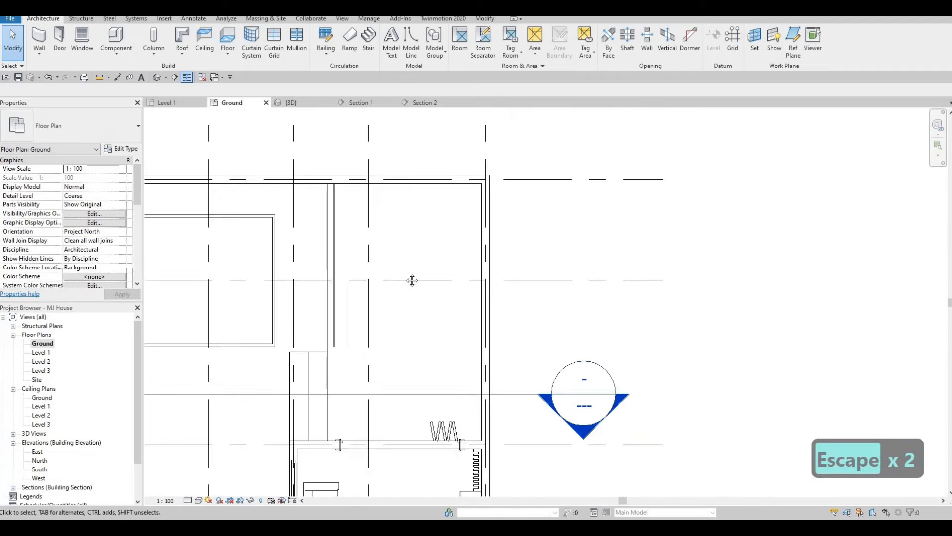
pyautogui.scroll(-3, 401, 323)
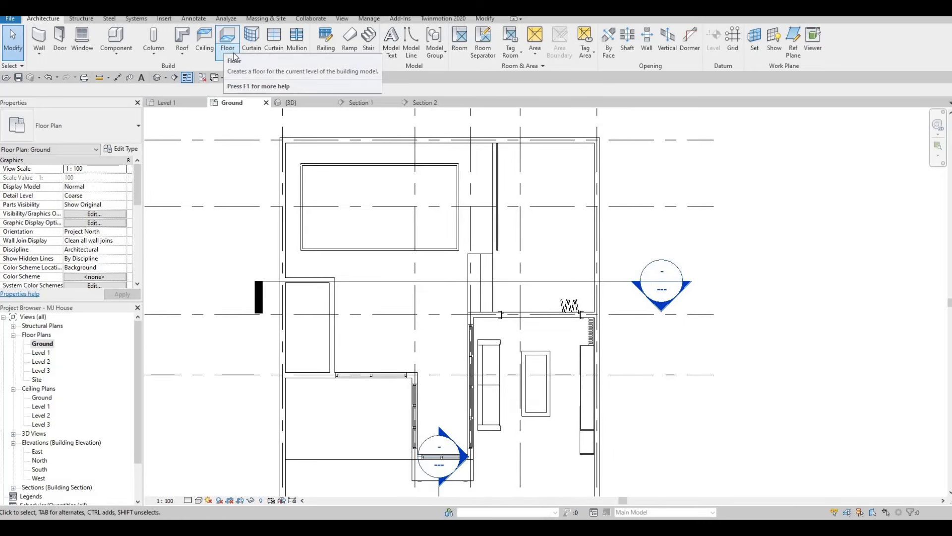
pyautogui.click(227, 51)
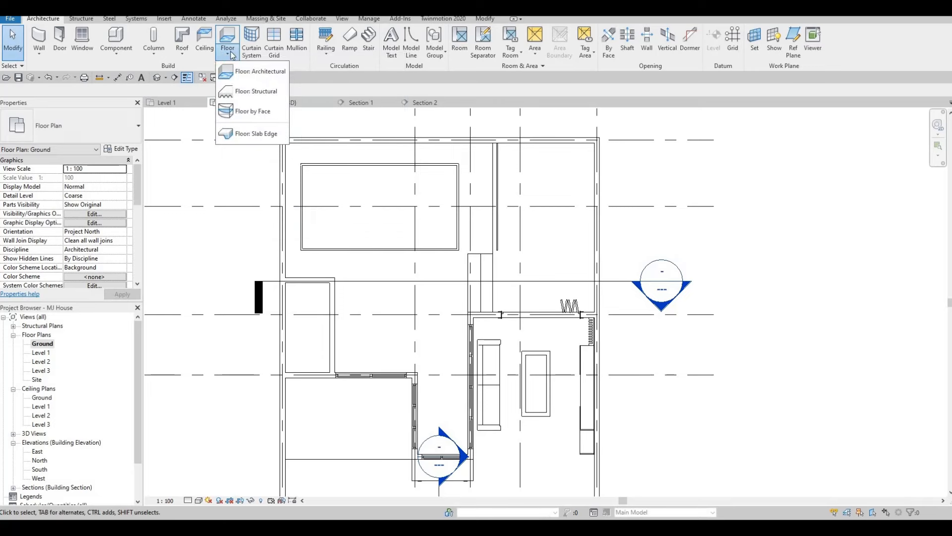
pyautogui.click(229, 42)
pyautogui.press('Escape')
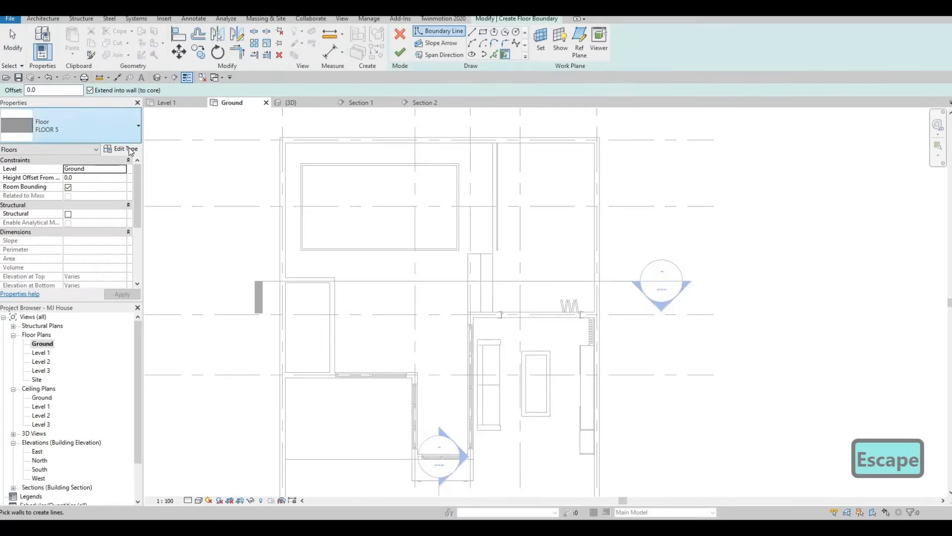
pyautogui.click(132, 148)
pyautogui.click(723, 149)
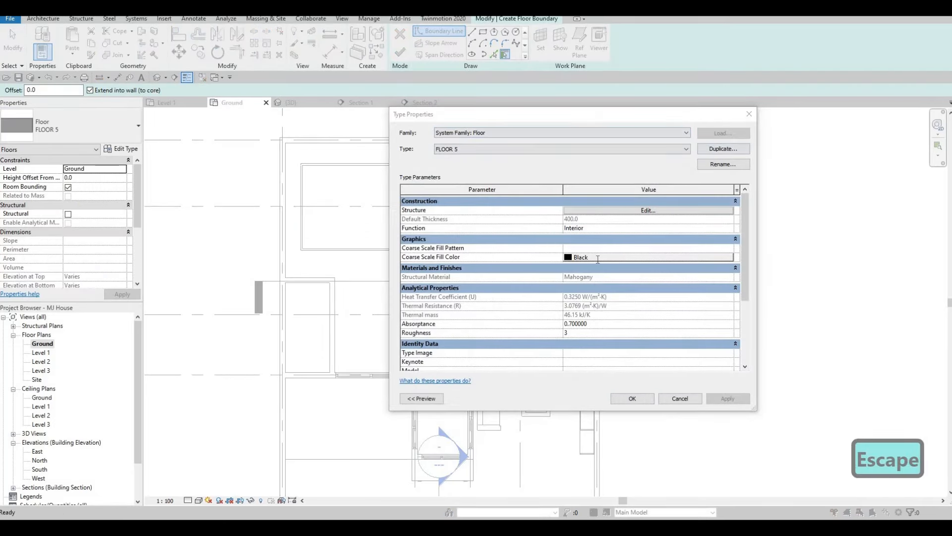
pyautogui.press('Escape')
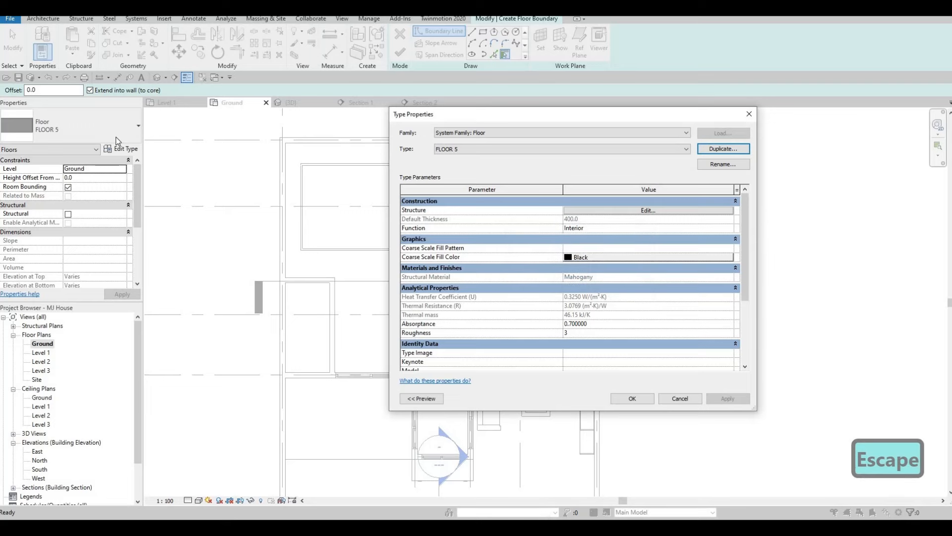
pyautogui.press('Escape')
# Choose the FLOOR 4 type for the new floor and duplicate it as FLOOR 6.
pyautogui.click(79, 127)
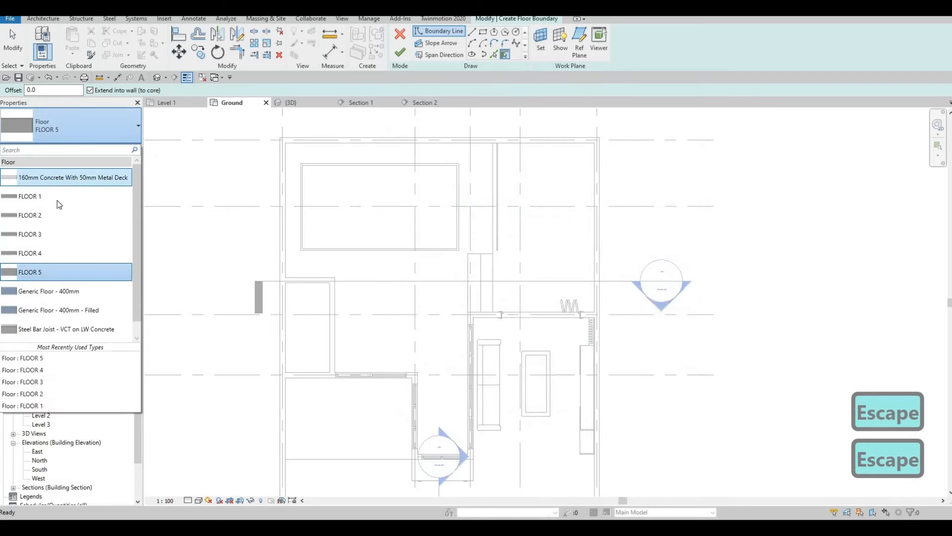
pyautogui.click(60, 250)
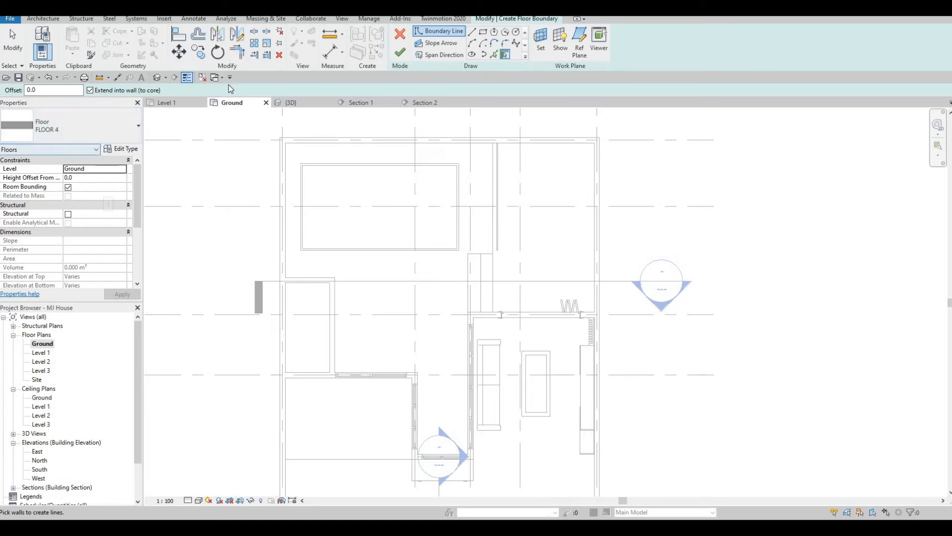
pyautogui.click(123, 151)
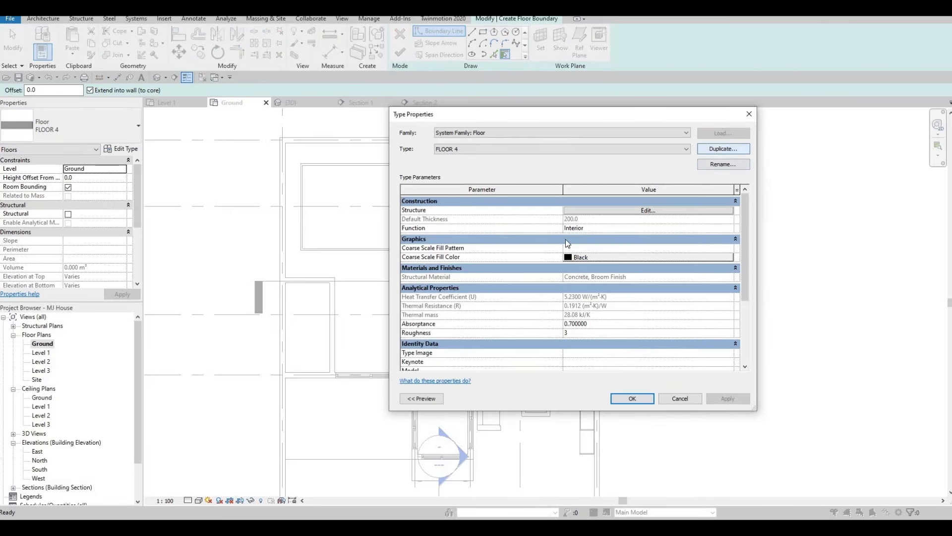
pyautogui.click(568, 284)
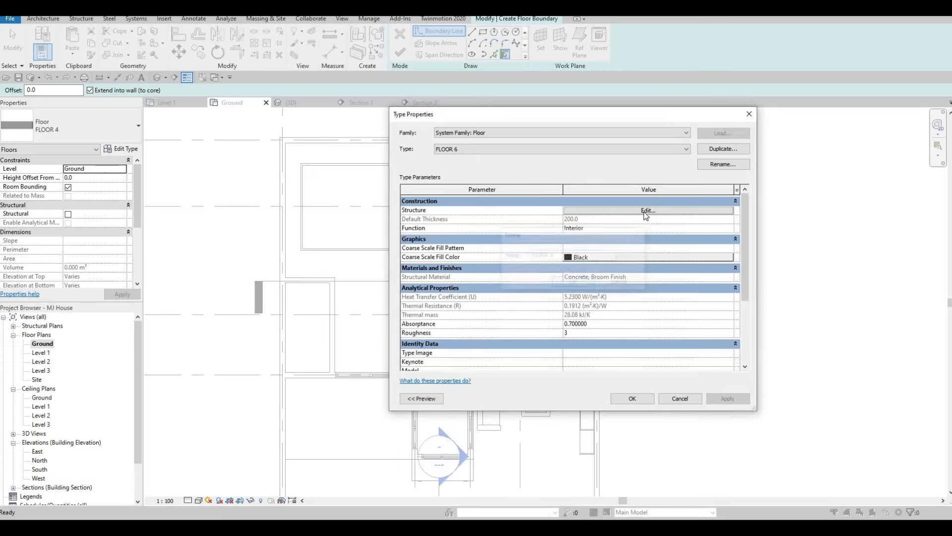
# Set FLOOR 6's structural layer material to Concrete, C12/15 from the AEC concrete library and accept the new floor type.
pyautogui.click(596, 215)
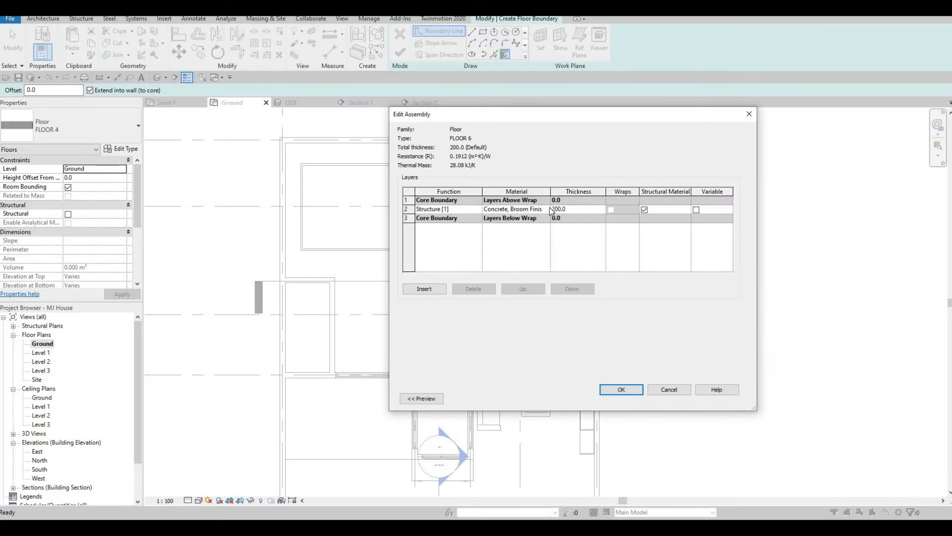
pyautogui.click(547, 209)
pyautogui.click(547, 209)
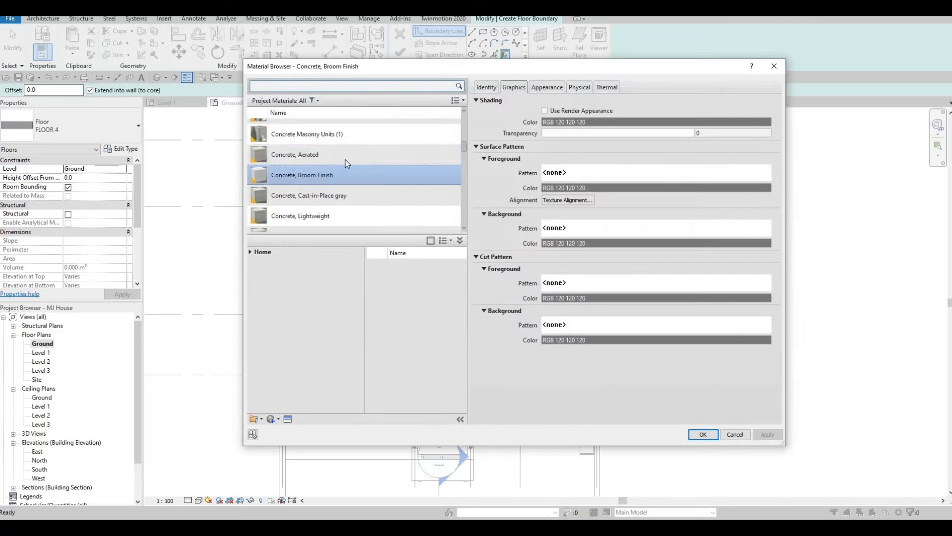
pyautogui.click(252, 255)
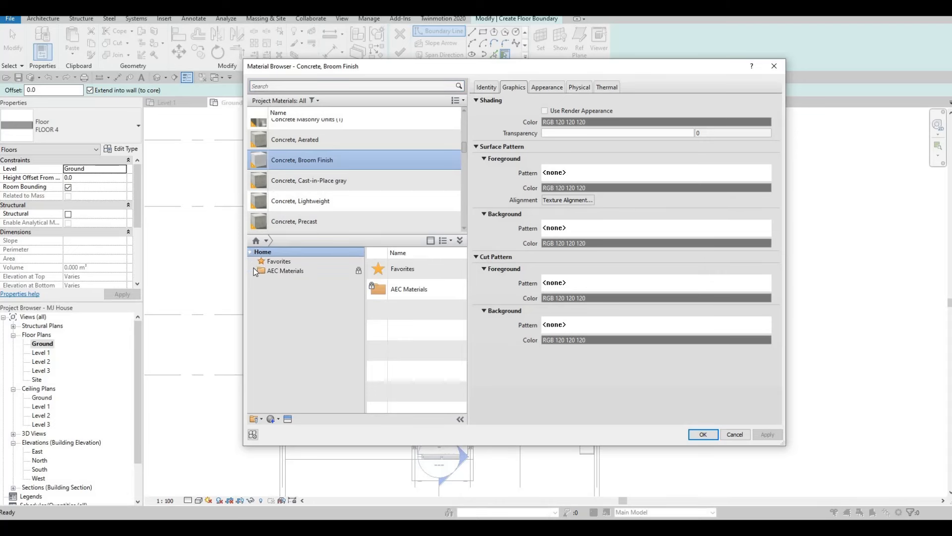
pyautogui.click(254, 270)
pyautogui.click(284, 300)
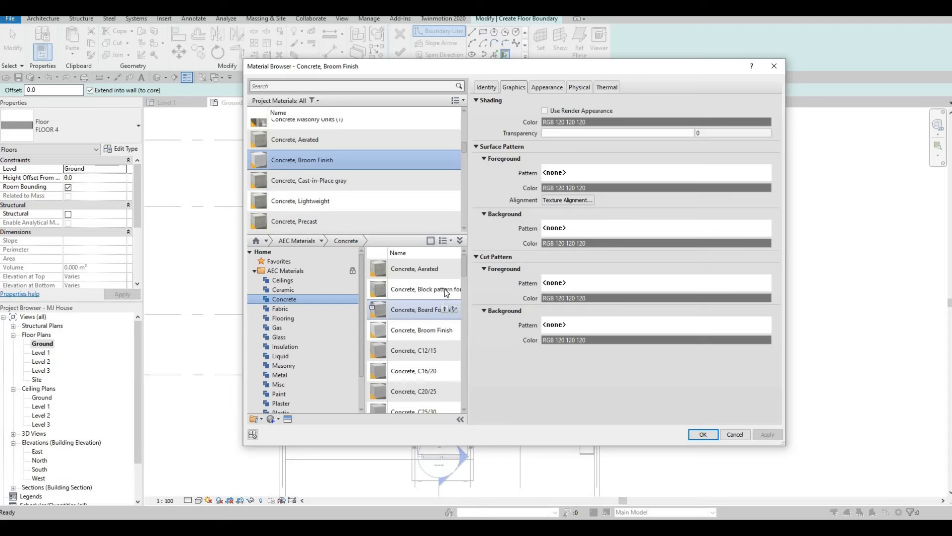
pyautogui.click(455, 290)
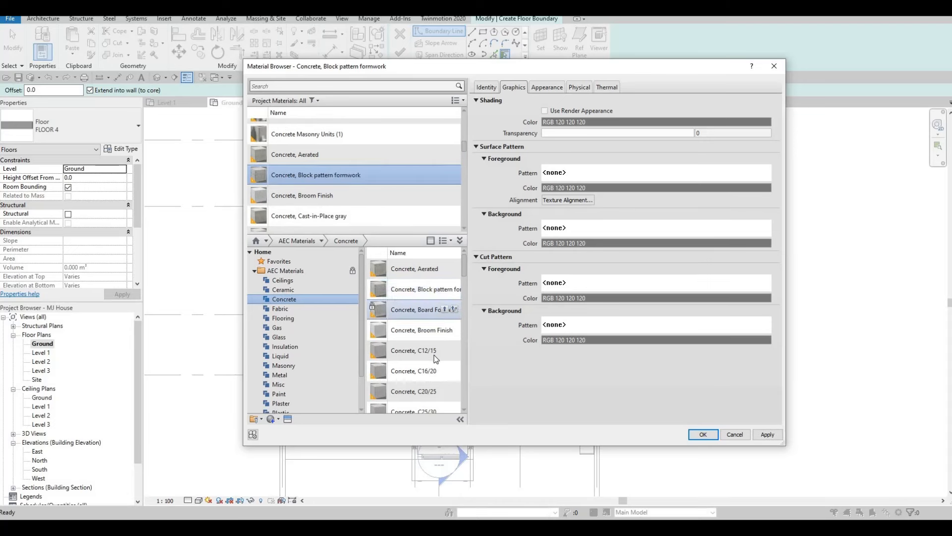
pyautogui.click(441, 350)
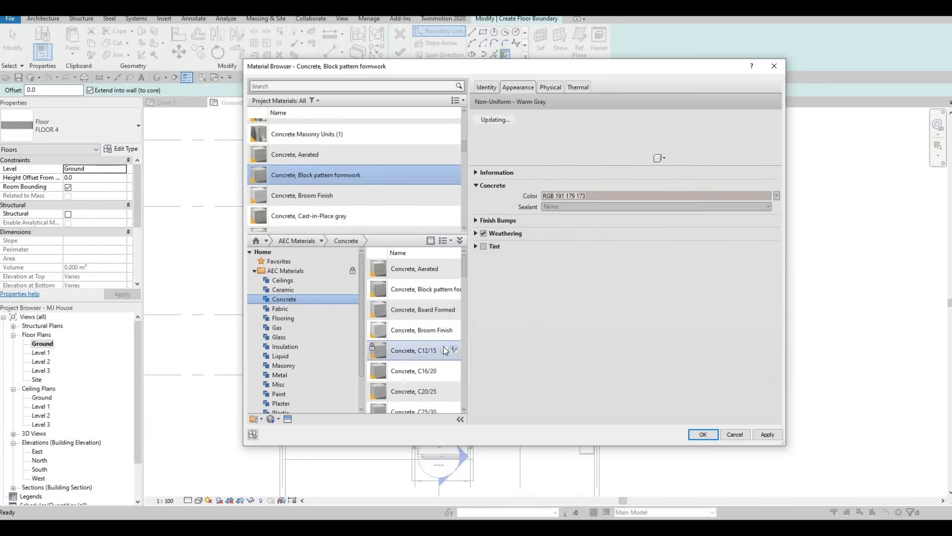
pyautogui.click(444, 350)
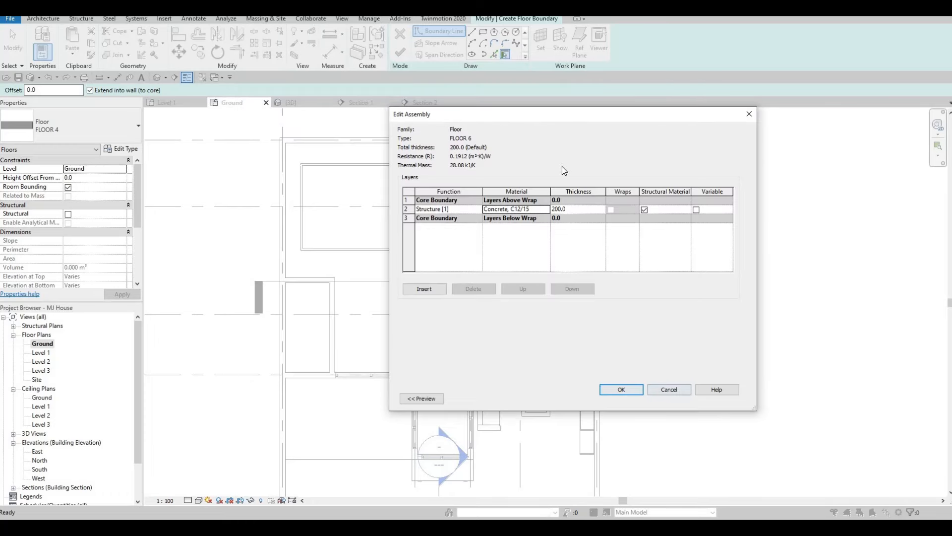
pyautogui.click(622, 389)
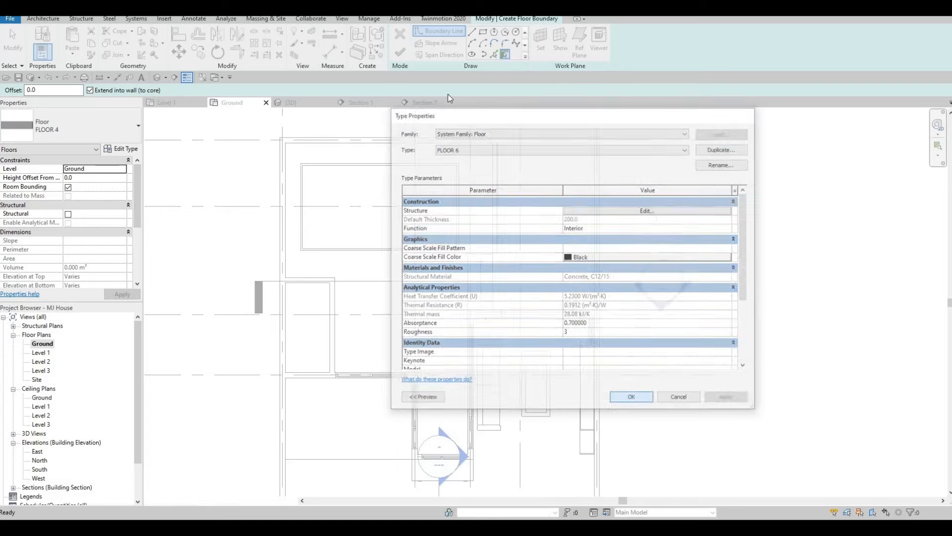
pyautogui.press('Return')
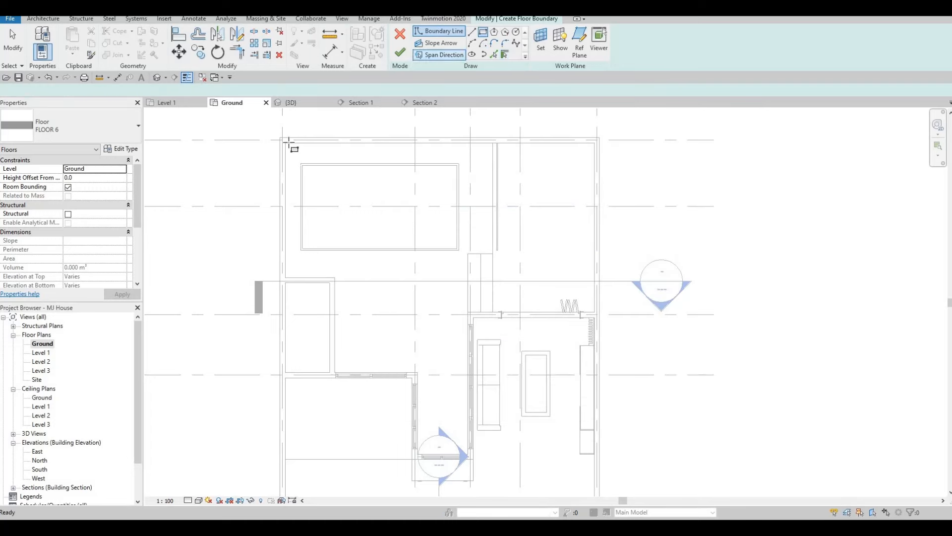
# Sketch a rectangular floor boundary from the pool area's upper-left inner wall corner to the passage corner beside the lower sliding window.
pyautogui.click(323, 205)
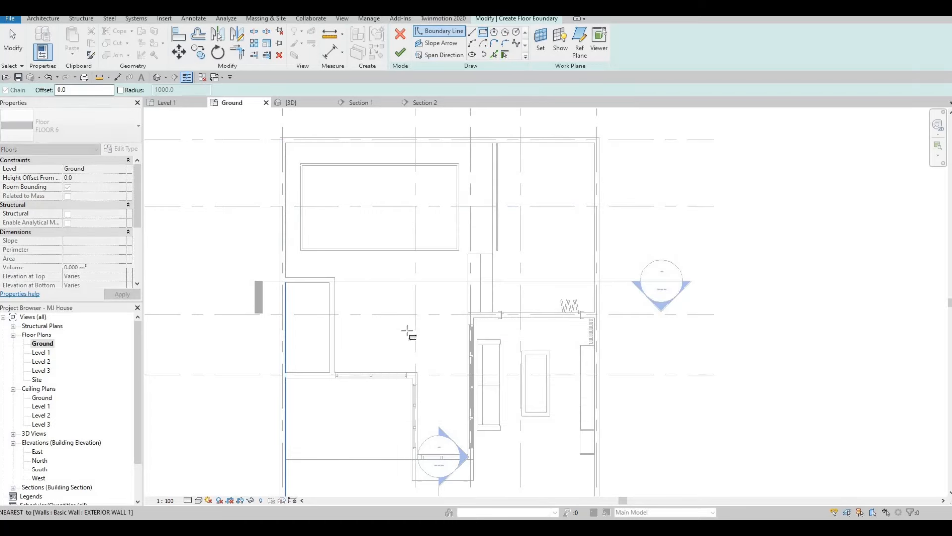
pyautogui.click(418, 372)
pyautogui.press('Escape')
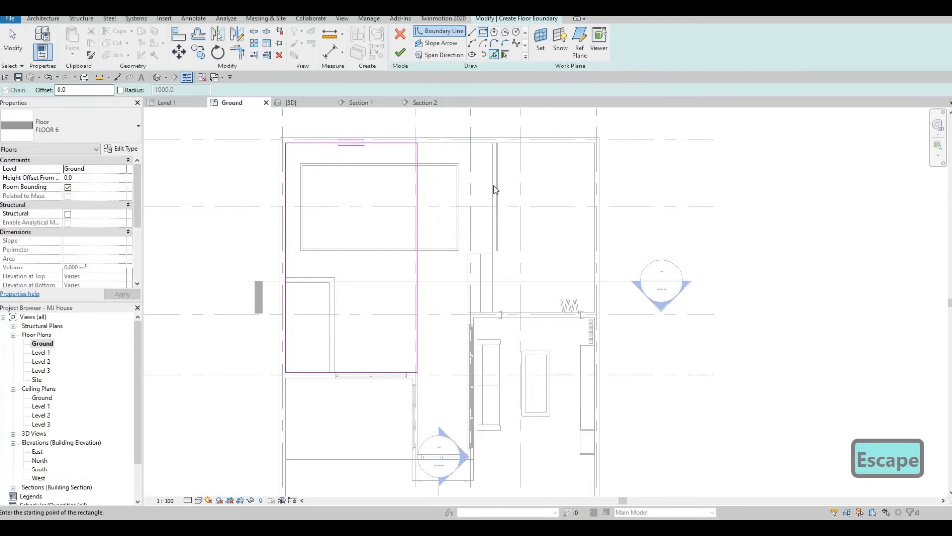
# Pick boundary lines along the raised floor's edge beside the railing and along the living room's two outer wall faces.
pyautogui.scroll(2, 491, 196)
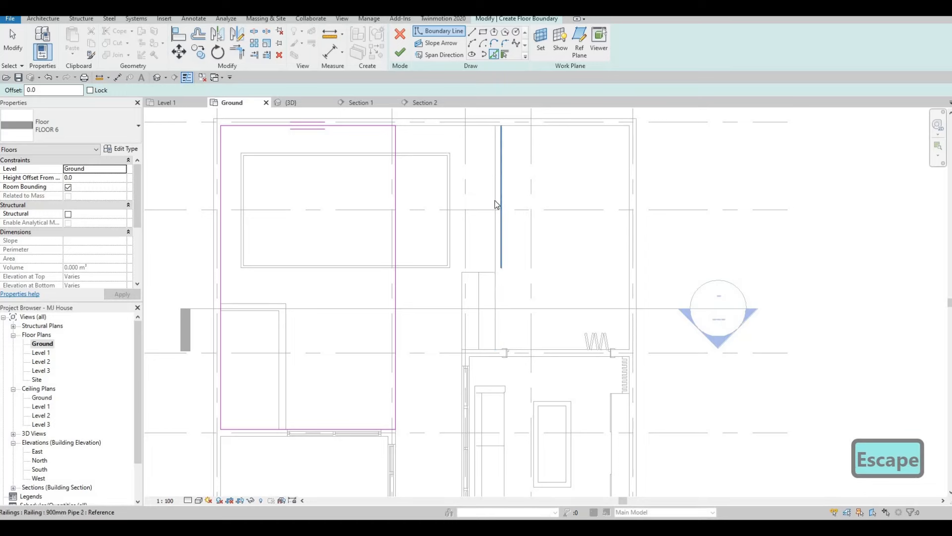
pyautogui.click(495, 205)
pyautogui.scroll(1, 472, 255)
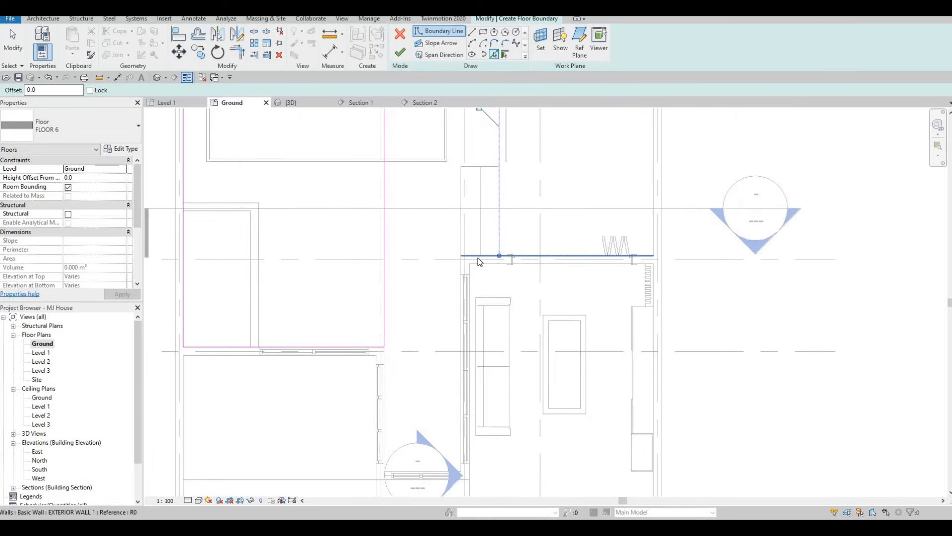
pyautogui.click(469, 279)
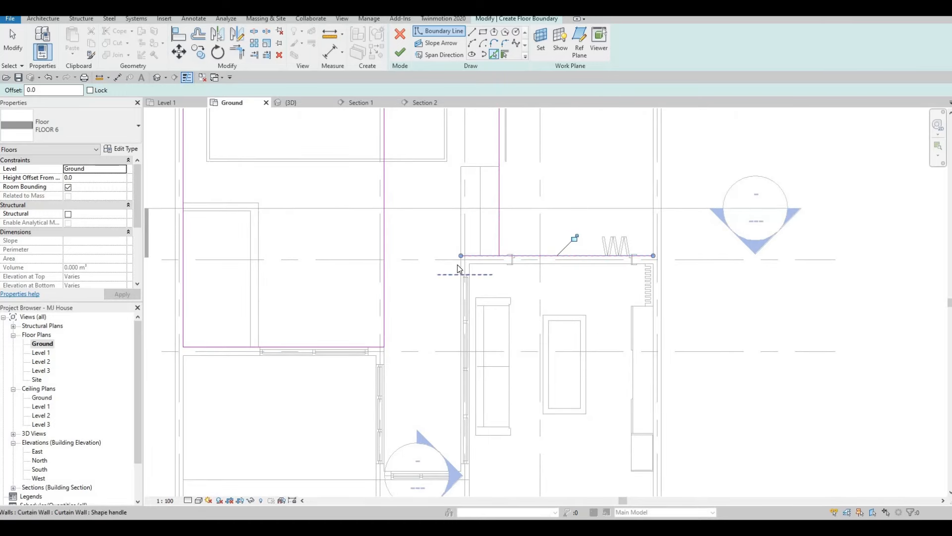
pyautogui.scroll(1, 457, 264)
pyautogui.click(460, 264)
pyautogui.moveTo(402, 207); pyautogui.dragTo(412, 214, button='middle')
pyautogui.scroll(-1, 413, 215)
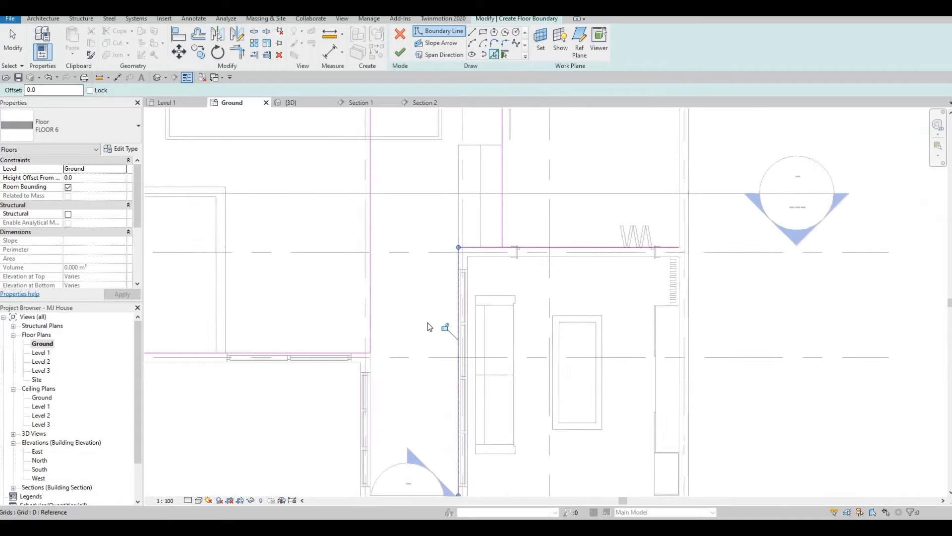
# Pick the wall face at the passage's lower end as another boundary line and leave line picking.
pyautogui.moveTo(450, 436); pyautogui.dragTo(461, 284, button='middle')
pyautogui.scroll(1, 435, 300)
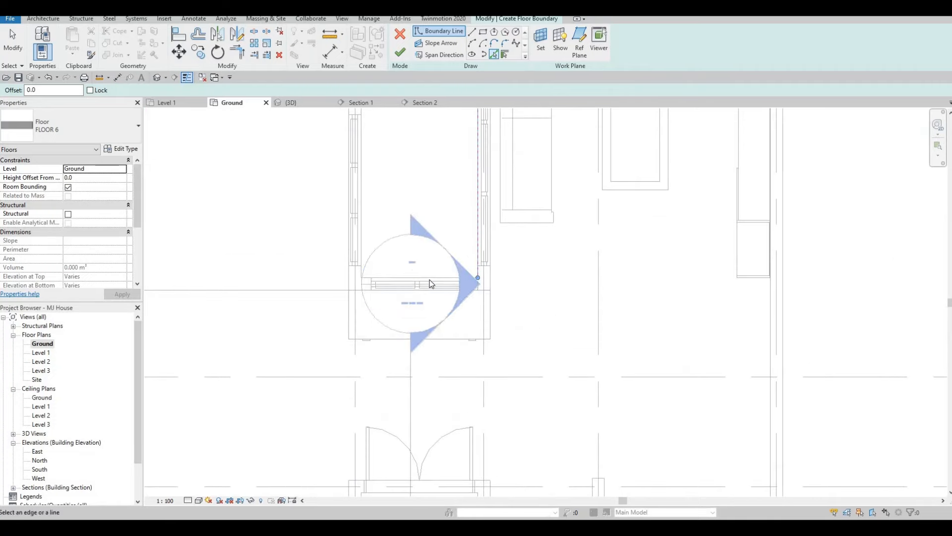
pyautogui.scroll(3, 365, 279)
pyautogui.click(357, 279)
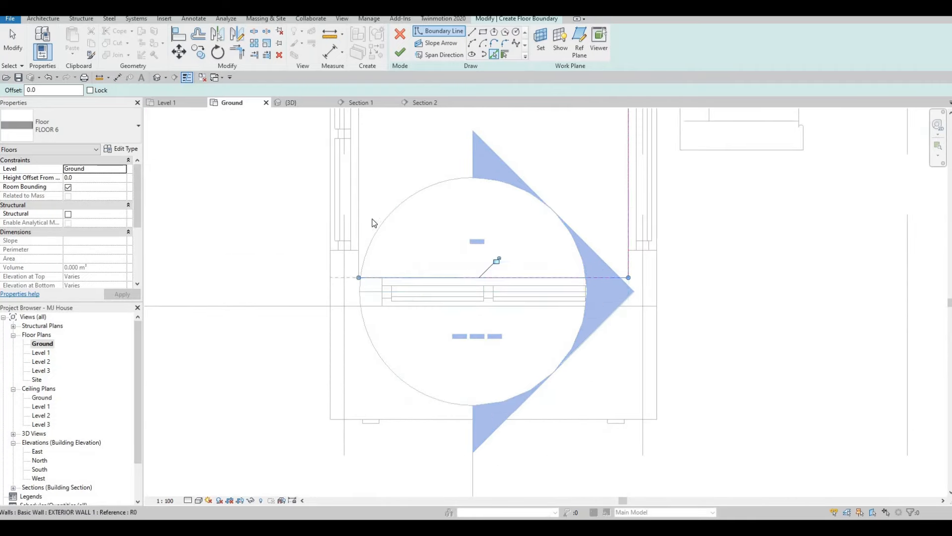
pyautogui.scroll(-3, 365, 302)
pyautogui.moveTo(373, 294); pyautogui.dragTo(374, 330, button='middle')
pyautogui.press('Escape')
pyautogui.press('Escape')
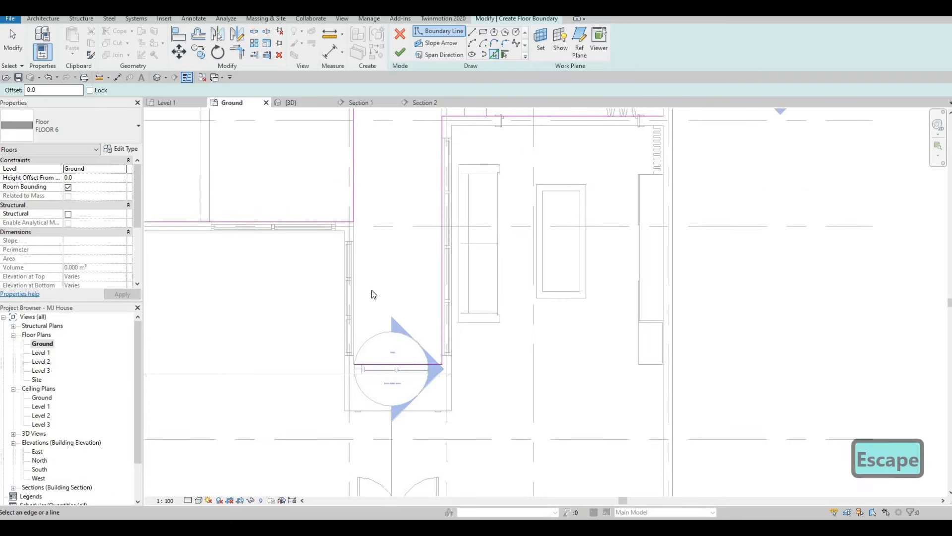
# Trim the living room wall line to a corner with the raised floor edge line and with the passage side line.
pyautogui.press('t')
pyautogui.press('r')
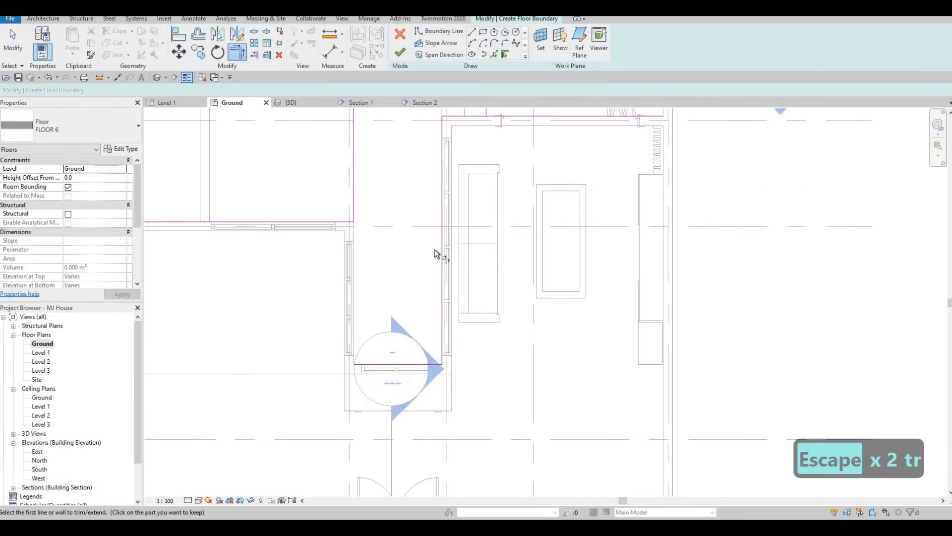
pyautogui.moveTo(456, 142); pyautogui.dragTo(430, 242, button='middle')
pyautogui.click(429, 209)
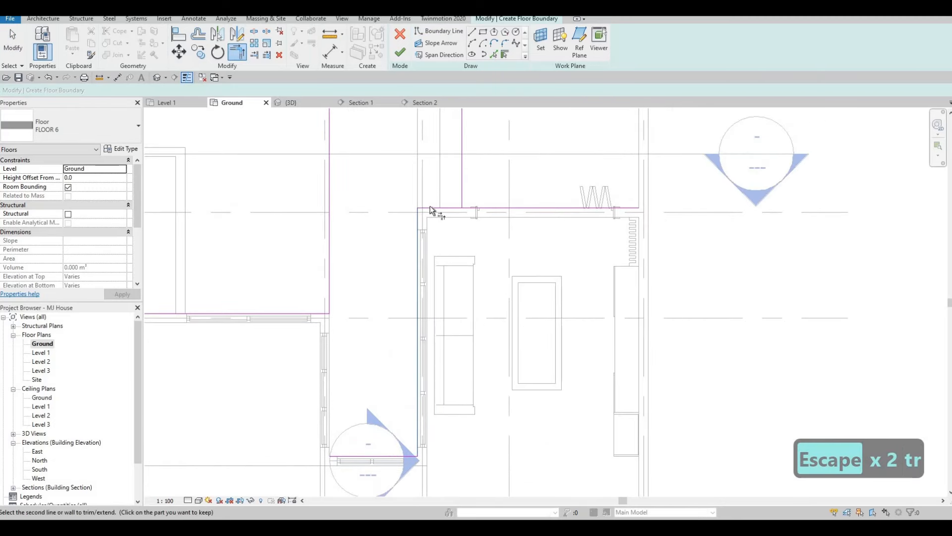
pyautogui.click(431, 207)
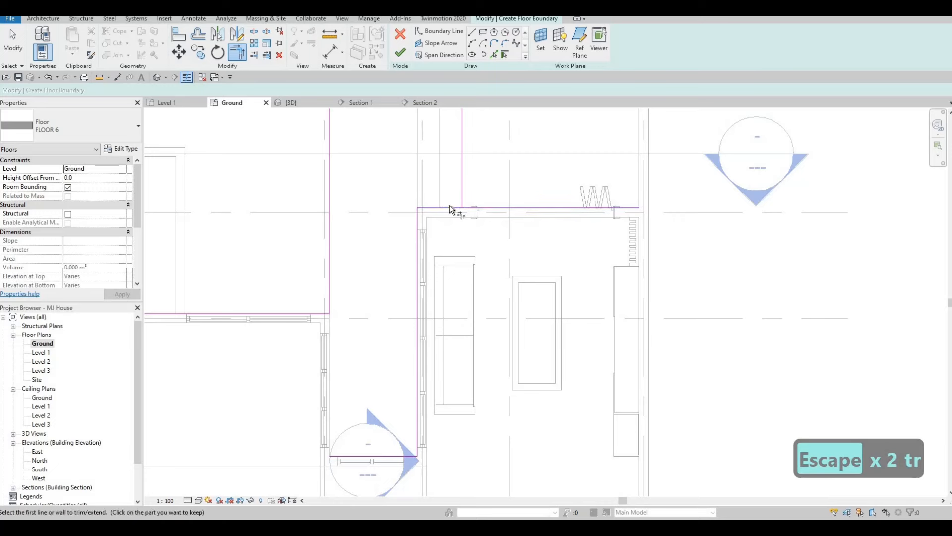
pyautogui.scroll(-3, 401, 278)
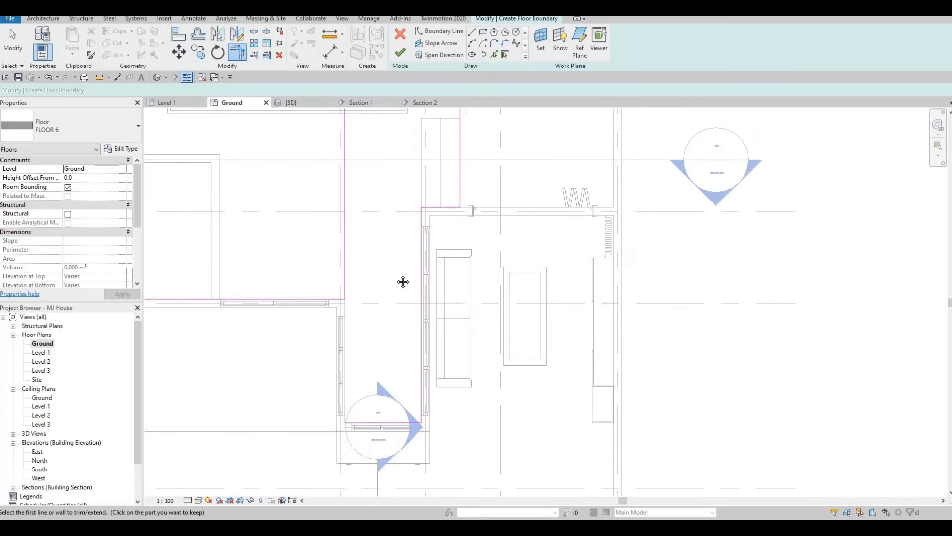
pyautogui.press('Escape')
# Trim/extend the rectangle's inner vertical line down to a corner with the line at the passage's lower end.
pyautogui.moveTo(379, 251); pyautogui.dragTo(406, 218, button='middle')
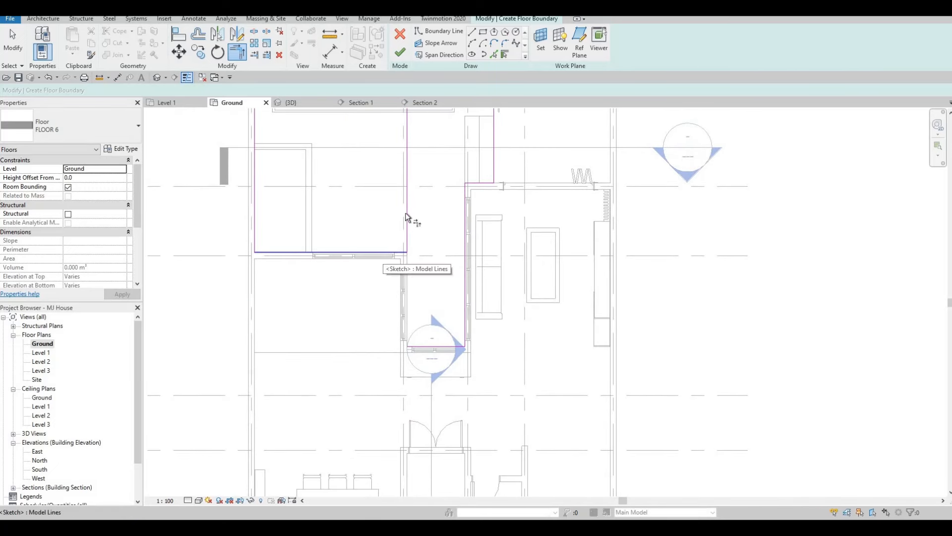
pyautogui.press('t')
pyautogui.press('r')
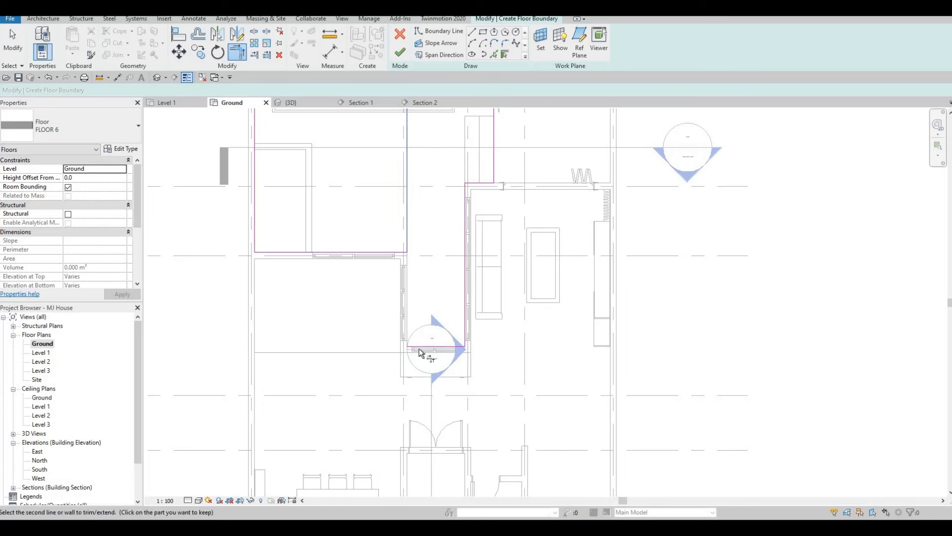
pyautogui.click(406, 264)
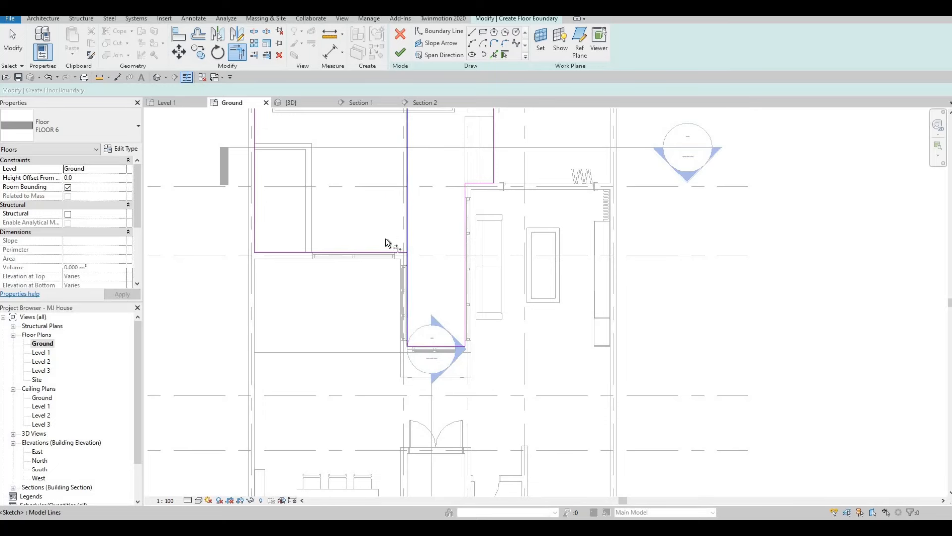
pyautogui.moveTo(388, 272); pyautogui.dragTo(409, 283, button='middle')
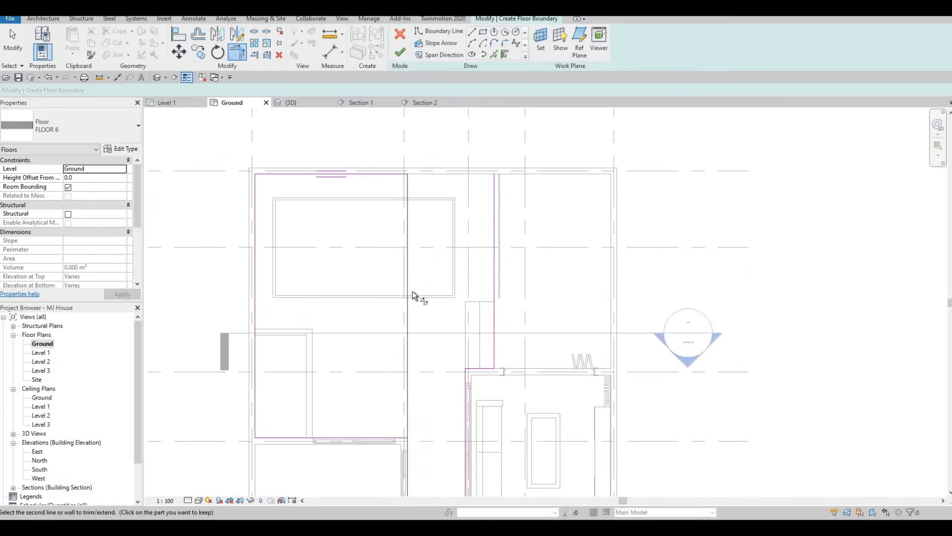
pyautogui.scroll(4, 499, 277)
pyautogui.scroll(-3, 377, 327)
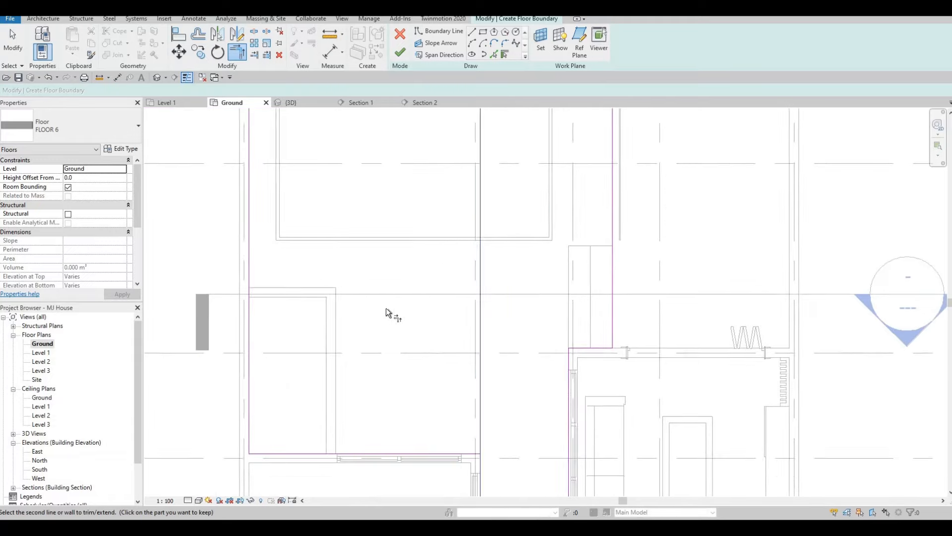
pyautogui.moveTo(461, 271); pyautogui.dragTo(461, 282, button='middle')
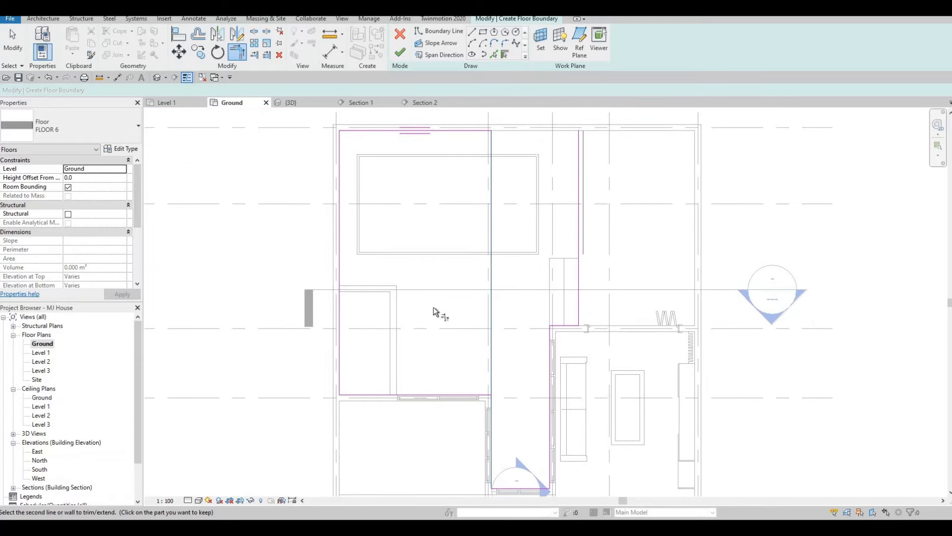
pyautogui.moveTo(455, 327); pyautogui.dragTo(384, 303, button='middle')
pyautogui.scroll(-2, 384, 303)
pyautogui.moveTo(341, 333); pyautogui.dragTo(338, 344, button='middle')
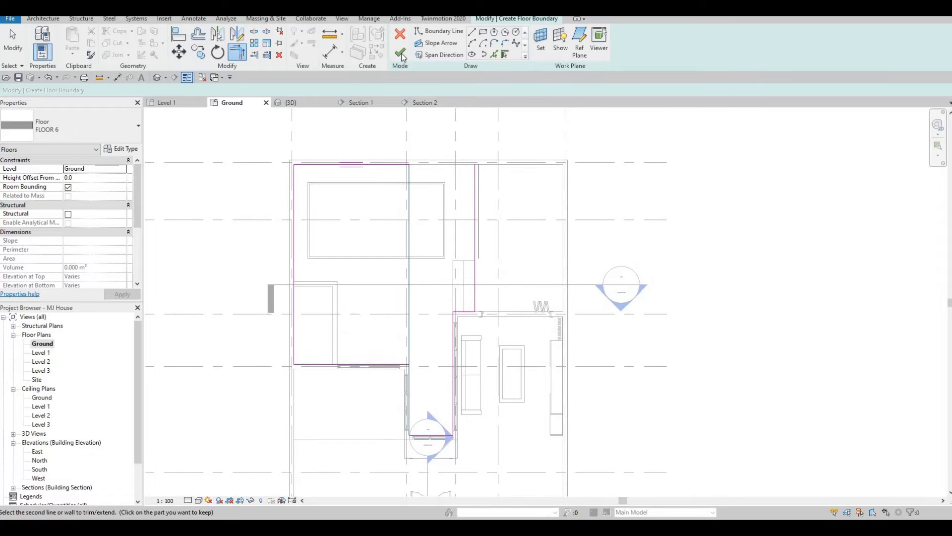
pyautogui.press('Escape')
pyautogui.press('Escape')
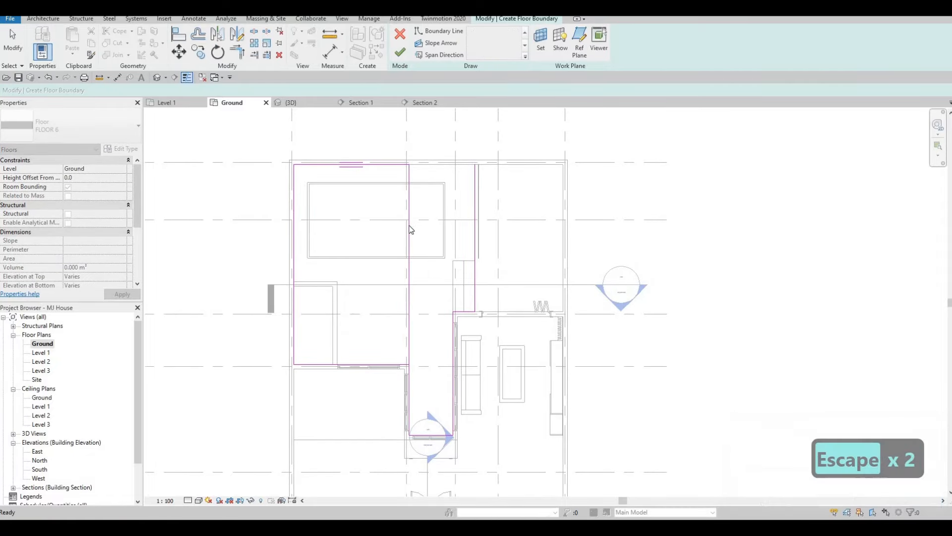
# Trim the rectangle's lower line to the passage side line and extend its upper line to the raised floor edge, closing the boundary.
pyautogui.press('t')
pyautogui.press('r')
pyautogui.click(397, 366)
pyautogui.click(408, 375)
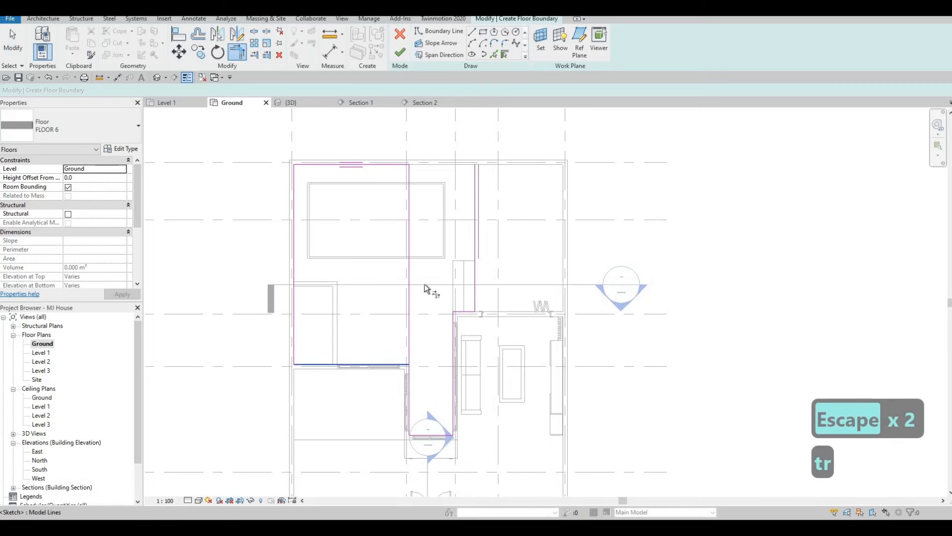
pyautogui.click(418, 169)
pyautogui.click(472, 180)
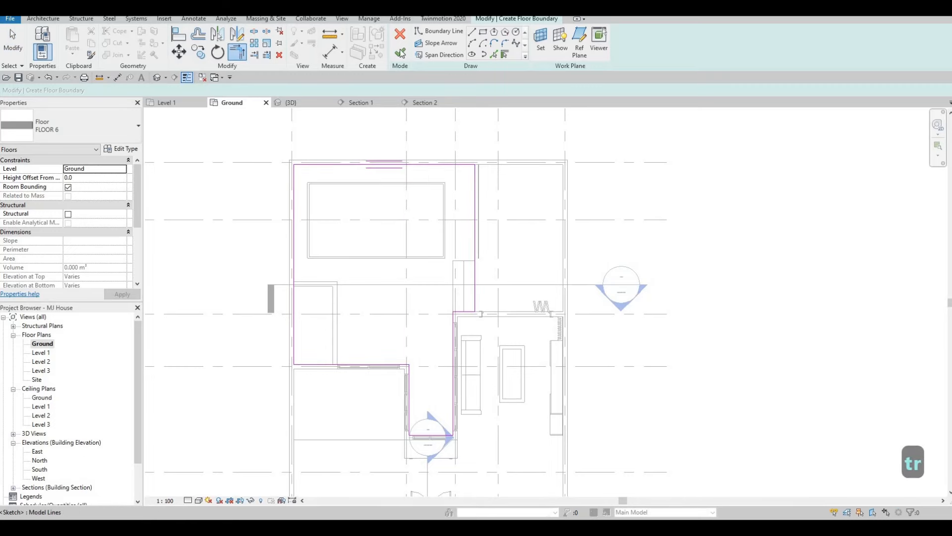
# Finish the FLOOR 6 floor without attaching the walls, deselect it and view the pool area in 3D.
pyautogui.click(400, 52)
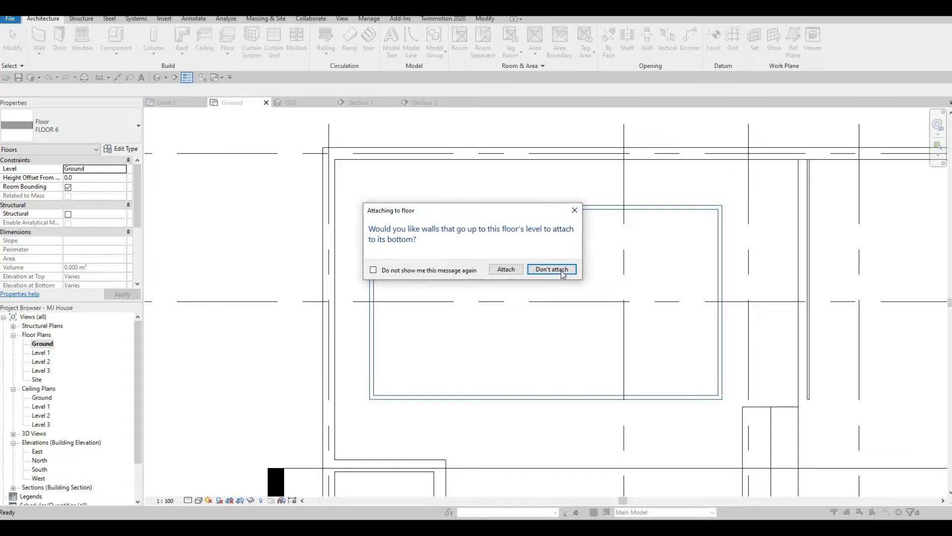
pyautogui.click(559, 270)
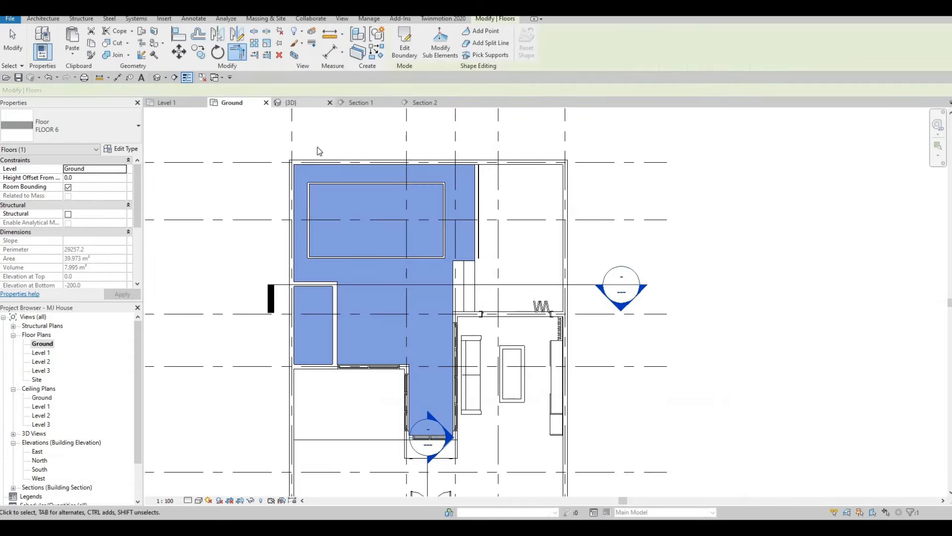
pyautogui.hotkey('ctrl', 'Tab')
pyautogui.press('Escape')
pyautogui.scroll(2, 451, 188)
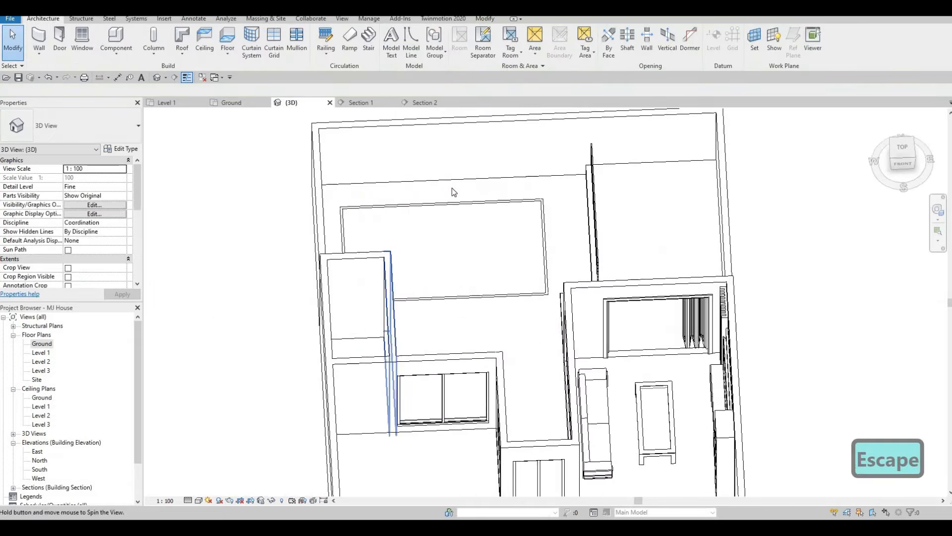
# Edit the FLOOR 6 boundary in the Ground plan, adding a rectangle along the pool walls' outer edges to cut the pool opening.
pyautogui.click(455, 222)
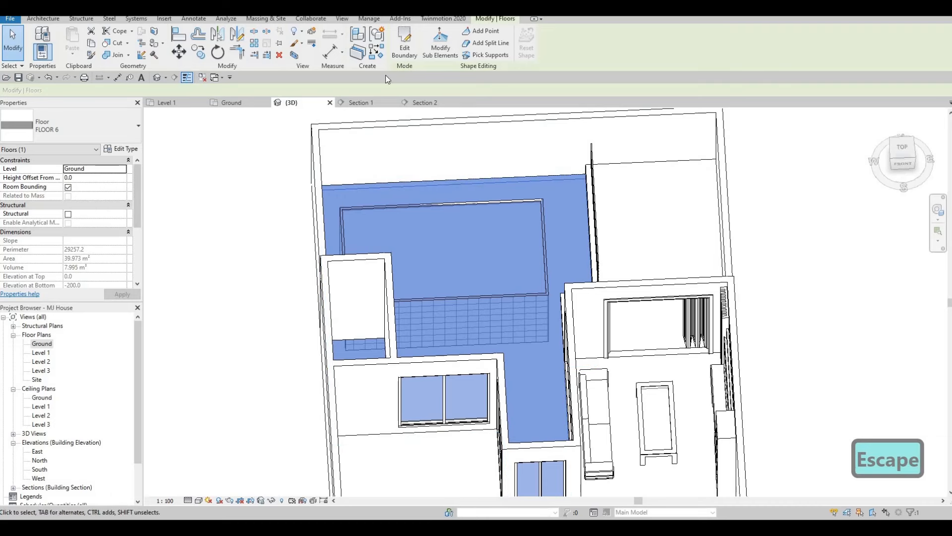
pyautogui.click(404, 43)
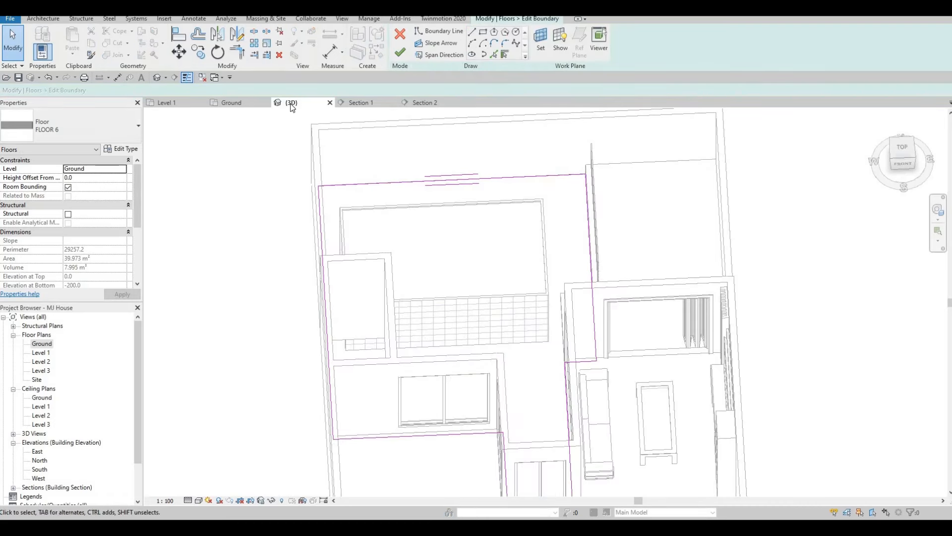
pyautogui.click(237, 102)
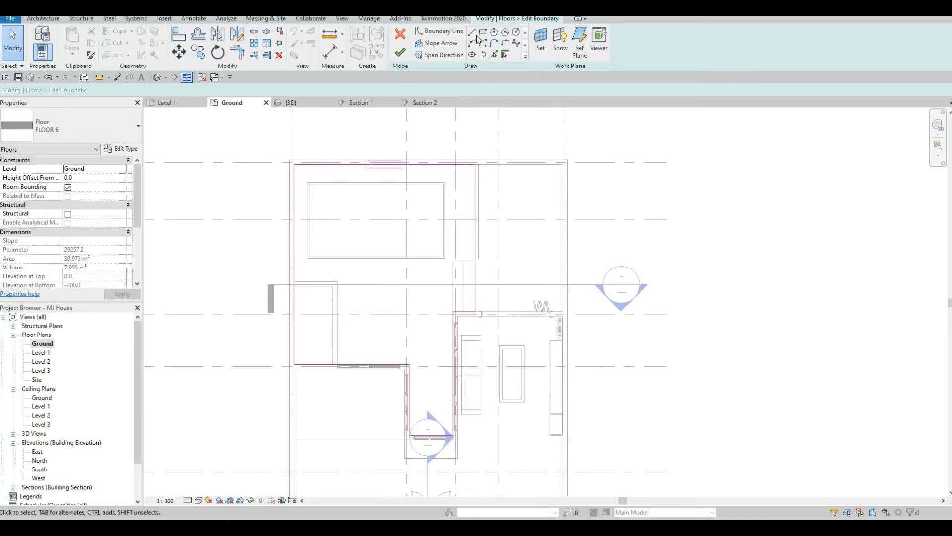
pyautogui.scroll(3, 341, 180)
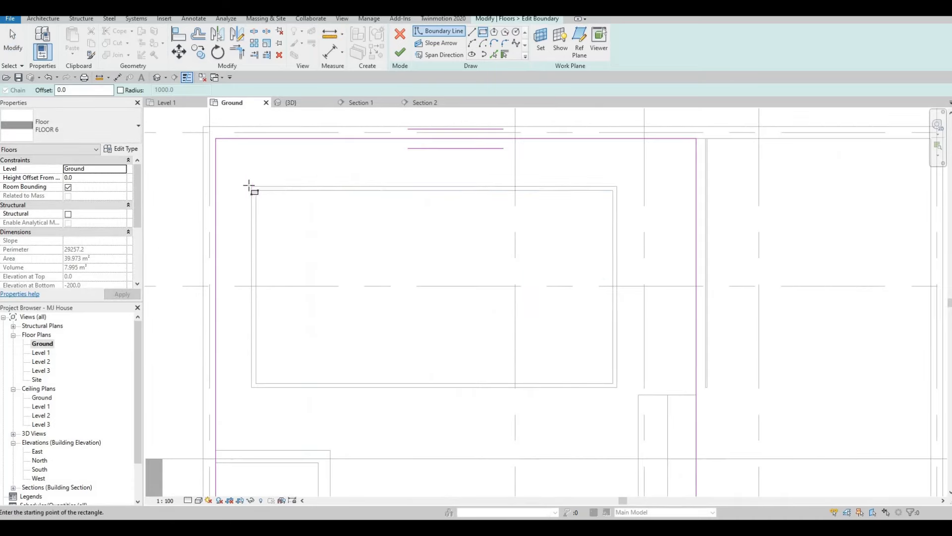
pyautogui.click(251, 186)
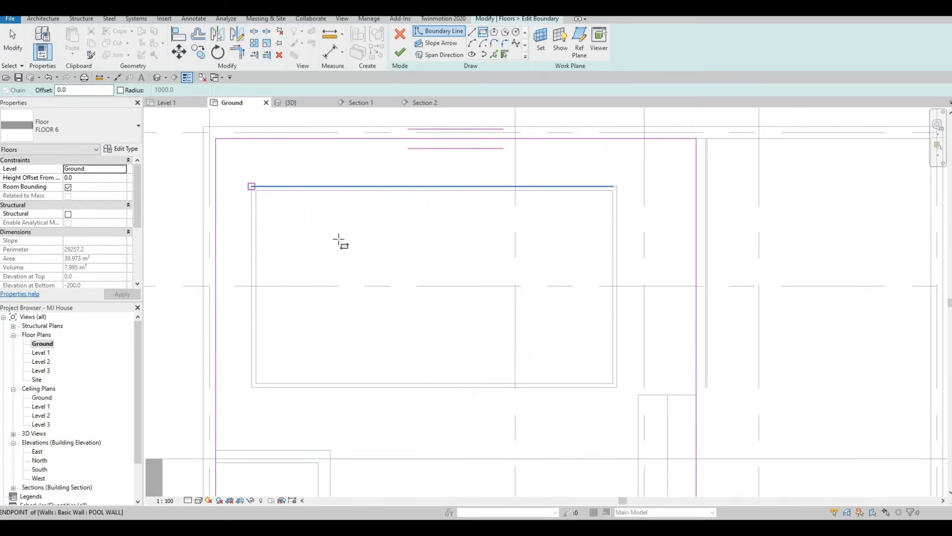
pyautogui.click(618, 386)
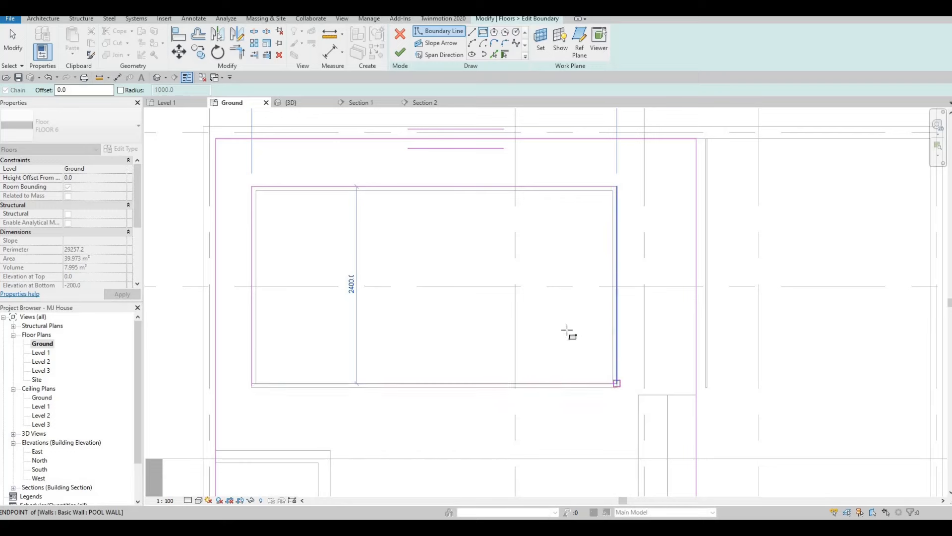
pyautogui.click(401, 53)
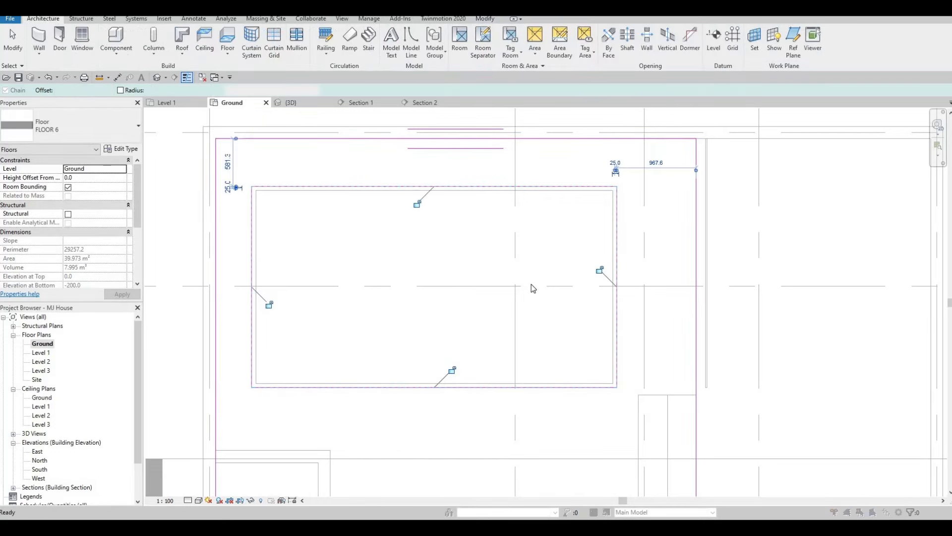
pyautogui.press('Escape')
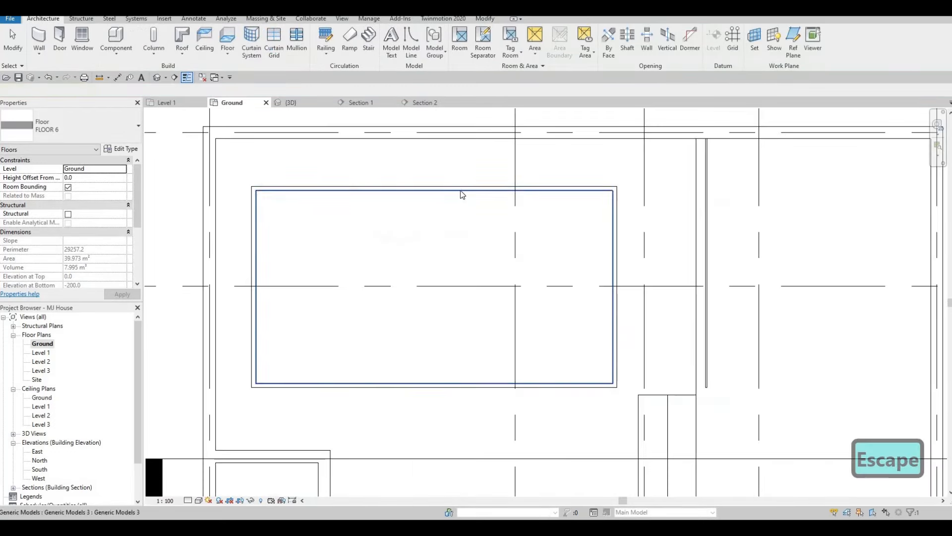
pyautogui.press('Escape')
# Set the top offset of all four POOL WALL walls to 25 and view the pool area in 3D.
pyautogui.press('Tab')
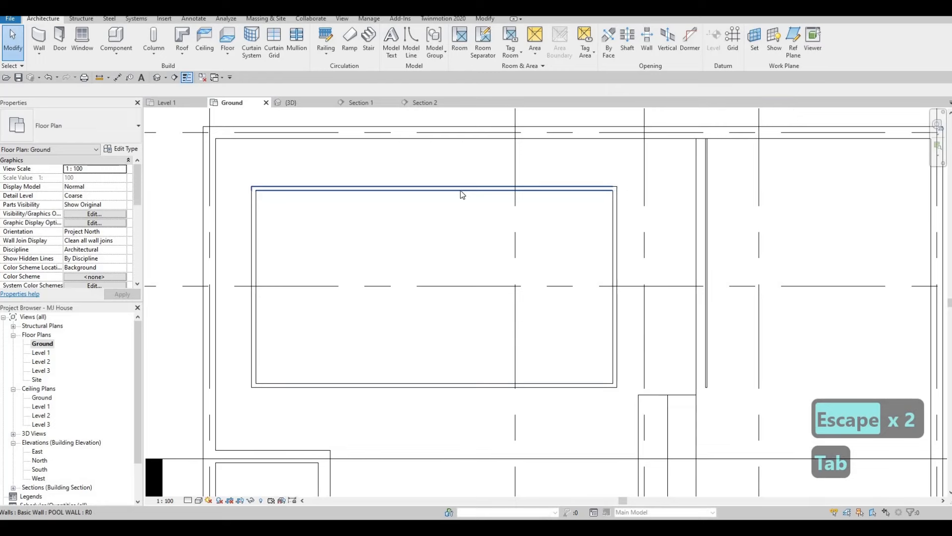
pyautogui.click(461, 190)
pyautogui.press('Escape')
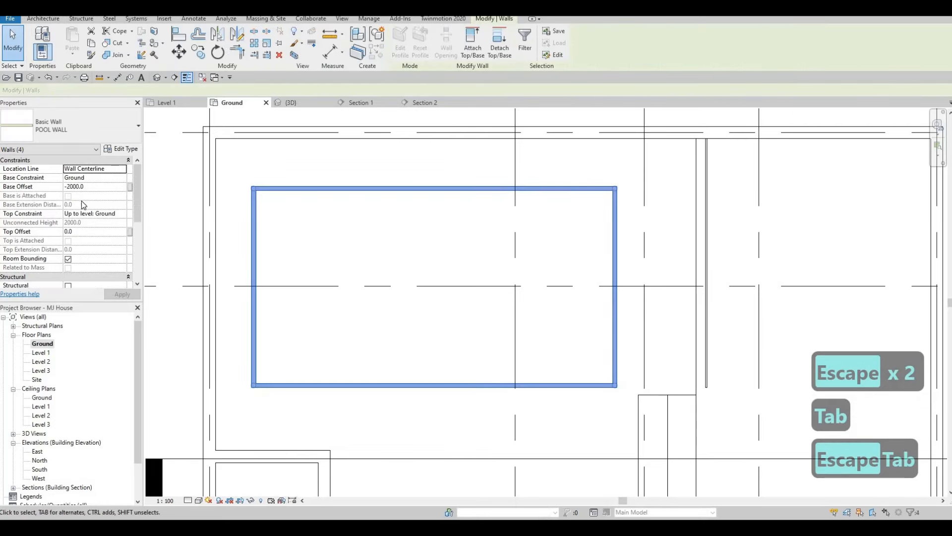
pyautogui.click(83, 231)
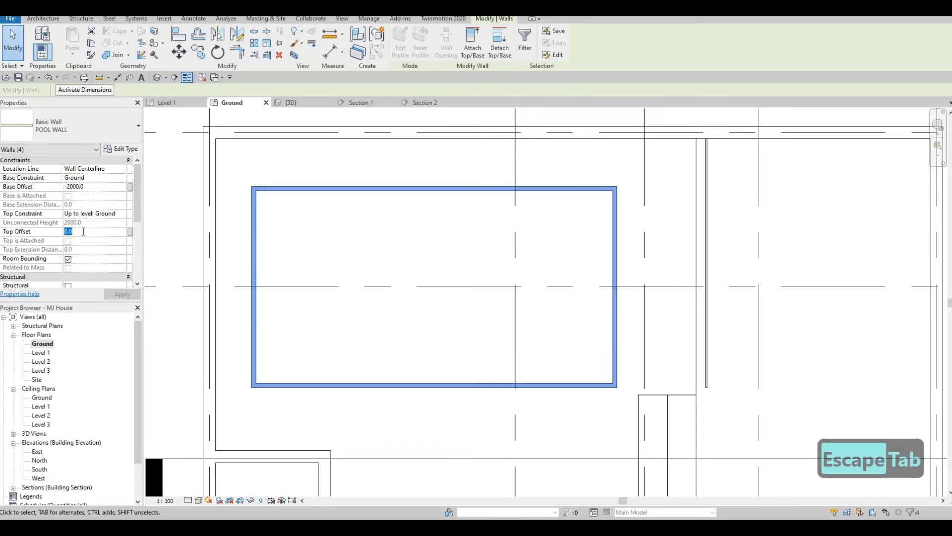
pyautogui.write('25')
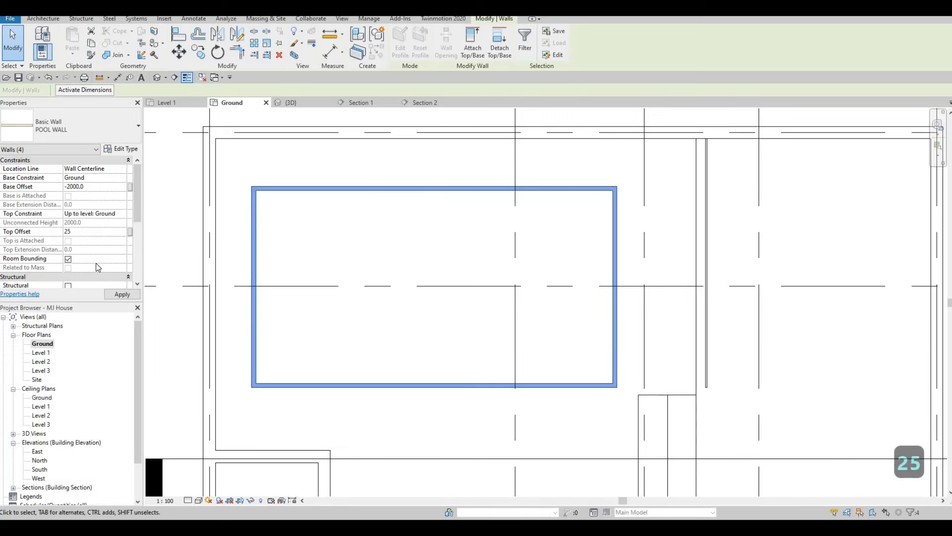
pyautogui.click(114, 294)
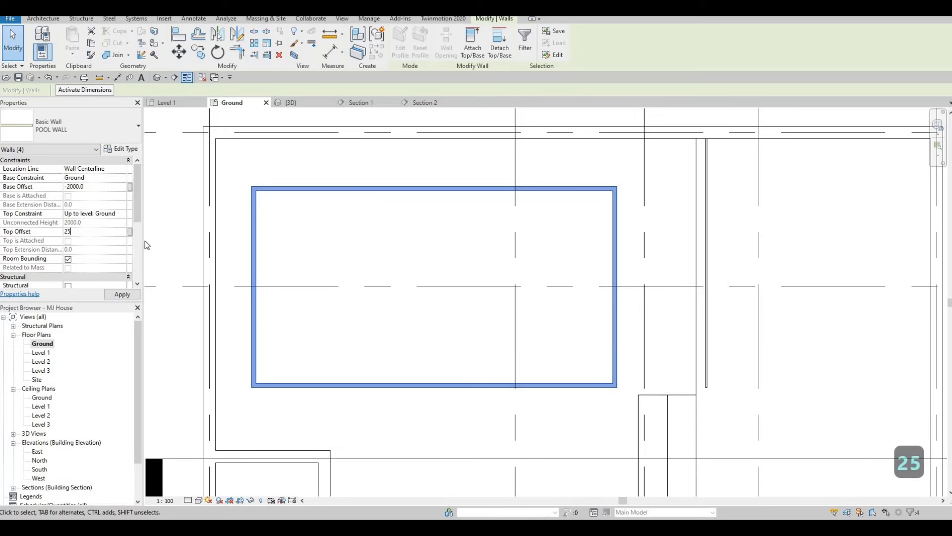
pyautogui.click(291, 103)
pyautogui.press('Escape')
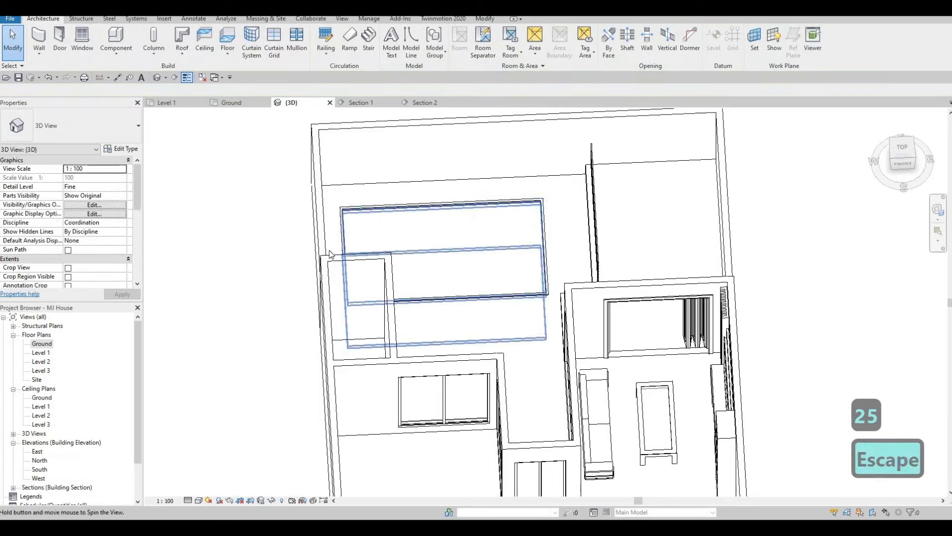
pyautogui.keyDown('shift'); pyautogui.moveTo(329, 253); pyautogui.dragTo(334, 223, button='middle'); pyautogui.keyUp('shift')
pyautogui.moveTo(389, 260); pyautogui.dragTo(356, 227, button='middle')
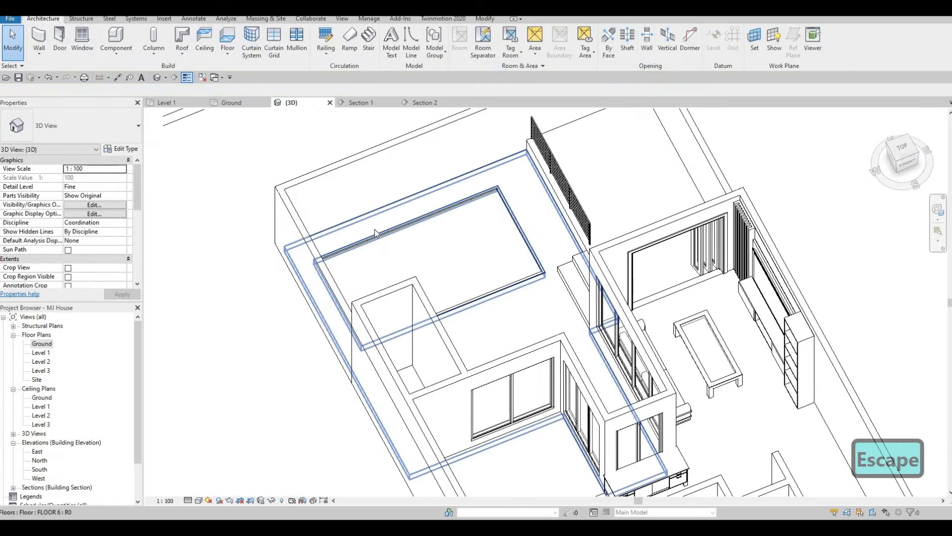